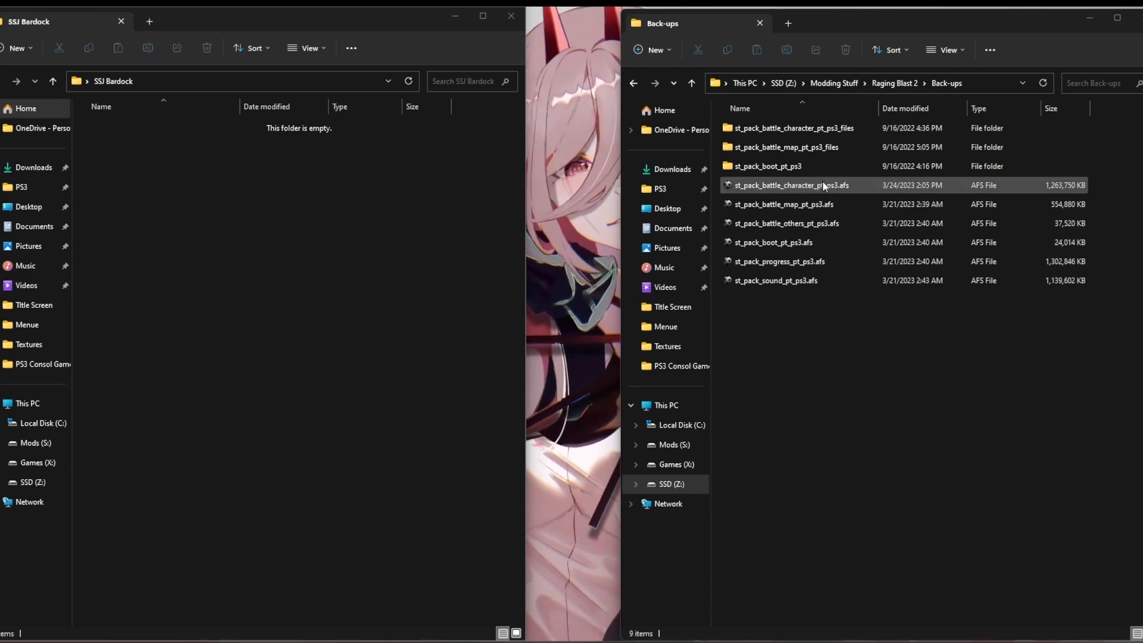
- Open st_pack_battle_character_pt_ps3.afs in AFS Explorer and export the three 001_goku_1_1p_PS3 files to the SSJ Bardock folder
double_click(787, 188)
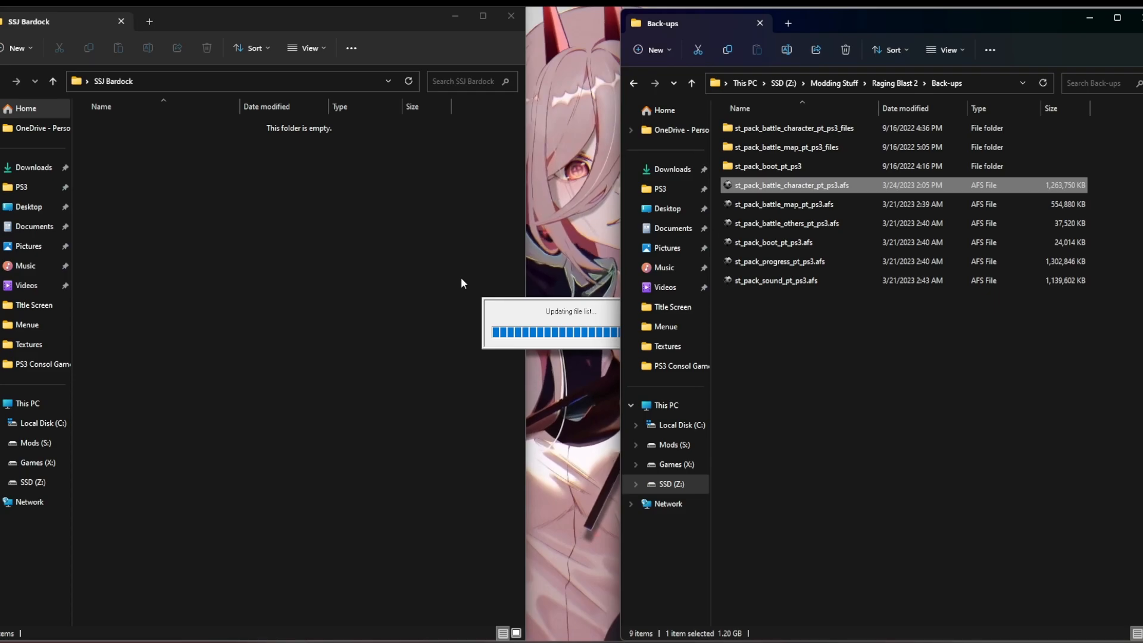
drag(463, 249, 516, 629)
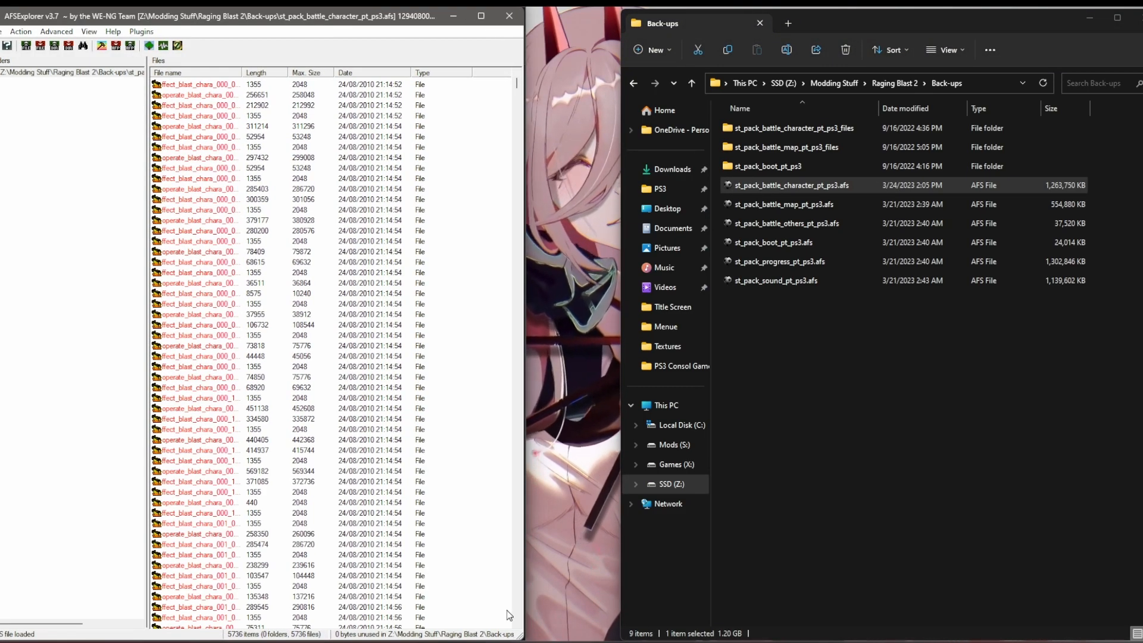
key(0)
scroll(347, 330, down, 12)
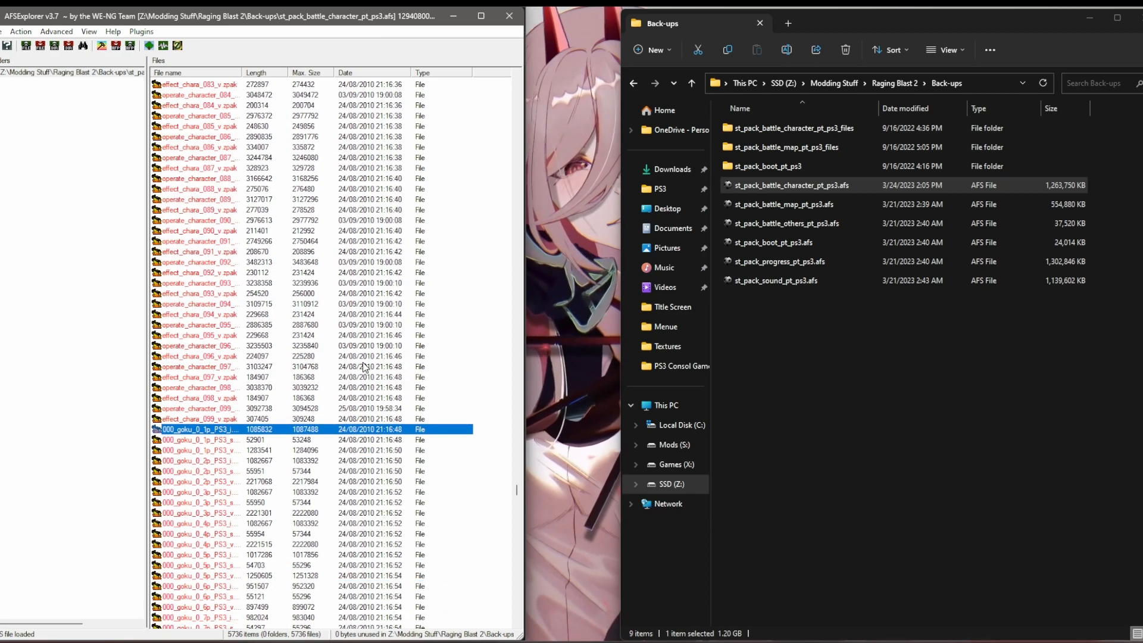
scroll(347, 331, down, 4)
key(0)
key(0)
key(1)
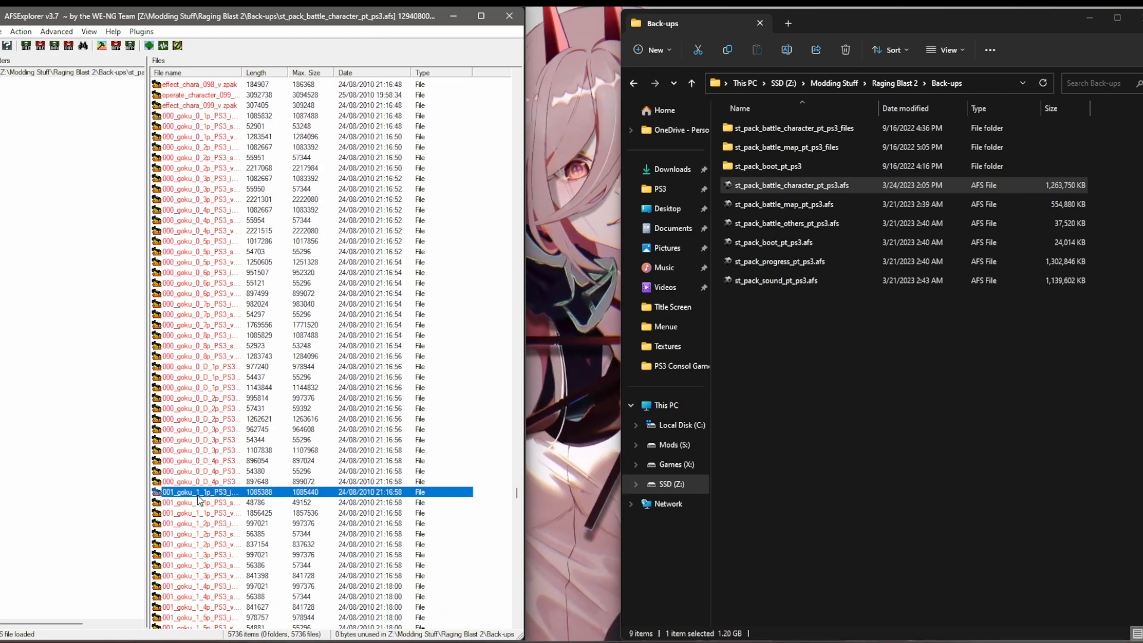
shift+click(209, 504)
shift+click(309, 514)
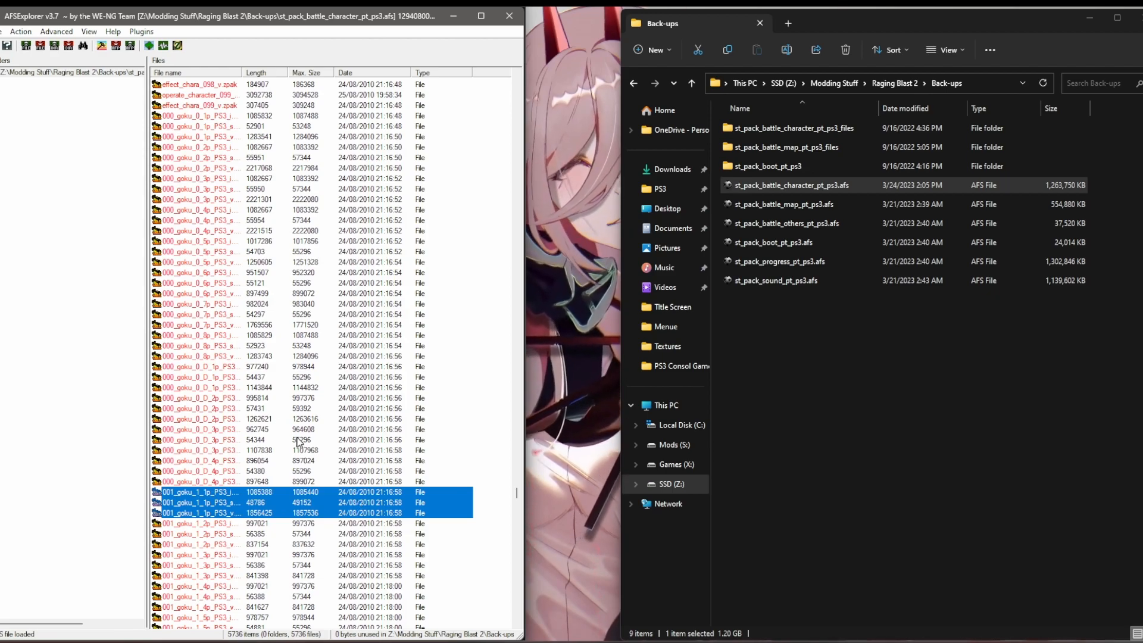
- Export the three 037_bardock_1p_PS3 files (i, s and v) from the archive to the SSJ Bardock folder
scroll(269, 413, down, 20)
scroll(284, 393, down, 20)
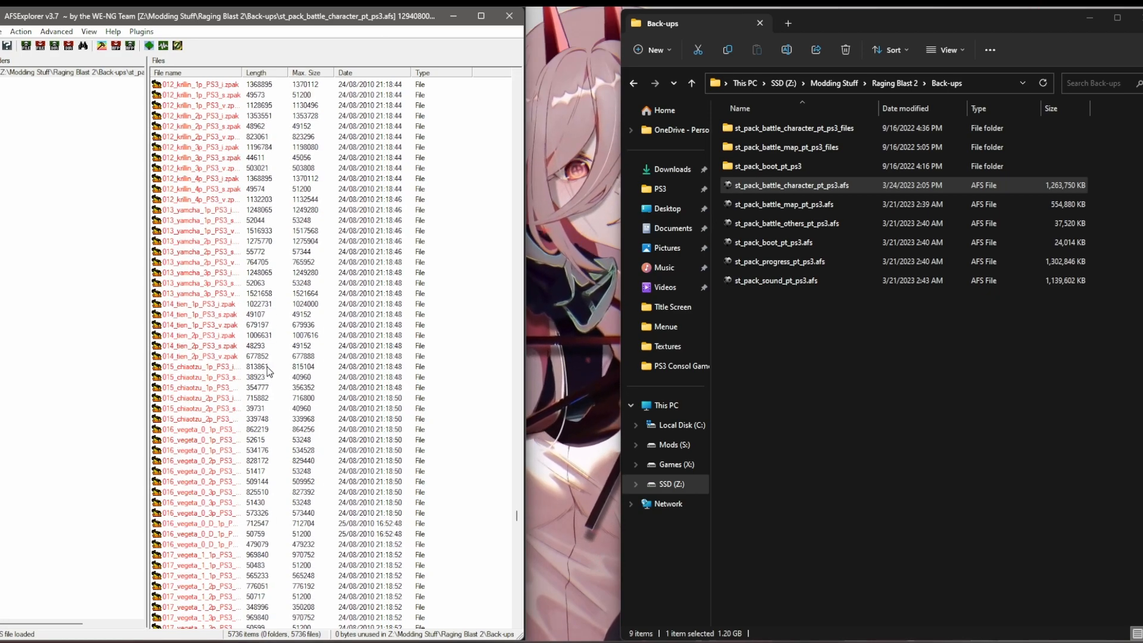
scroll(265, 368, down, 20)
scroll(261, 369, down, 10)
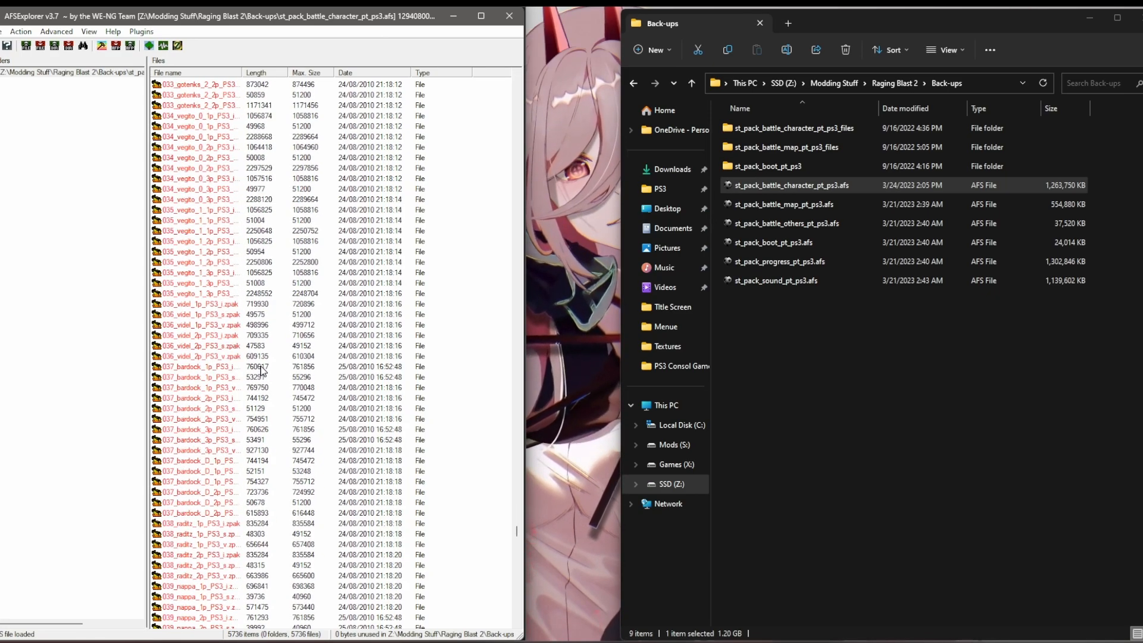
click(224, 368)
key(shift+Down)
key(shift+Down)
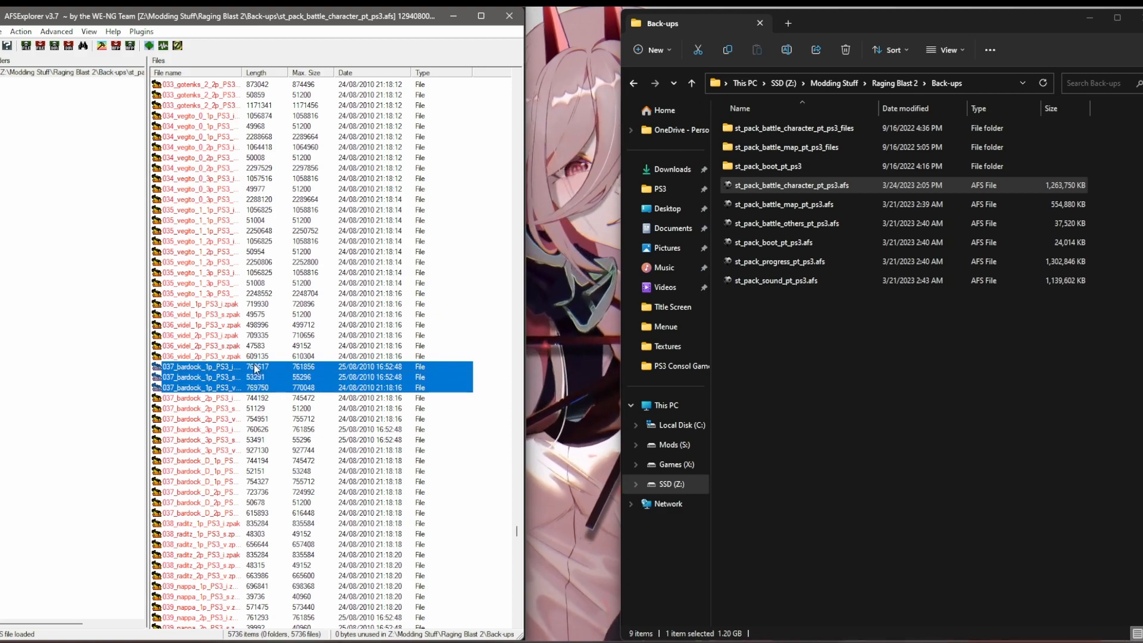
right_click(217, 385)
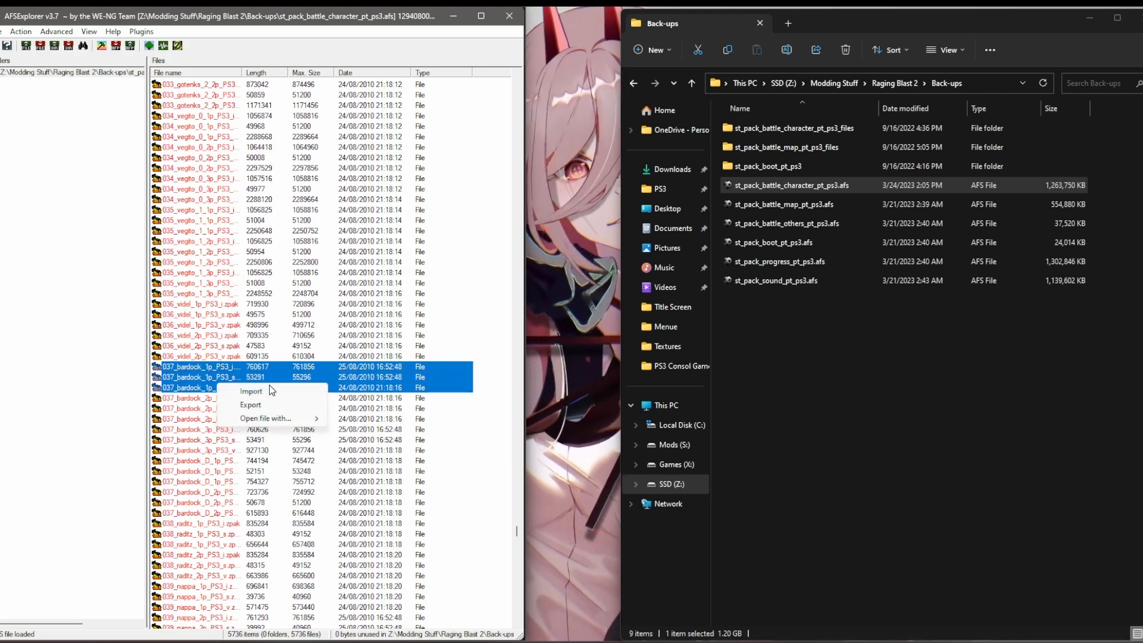
click(250, 404)
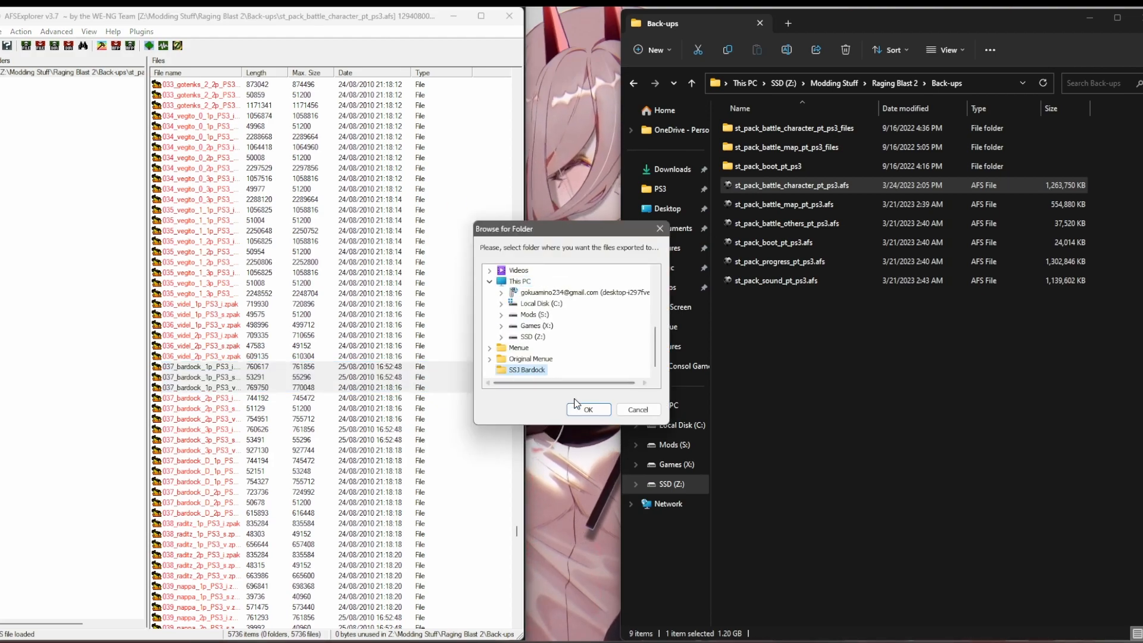
click(586, 410)
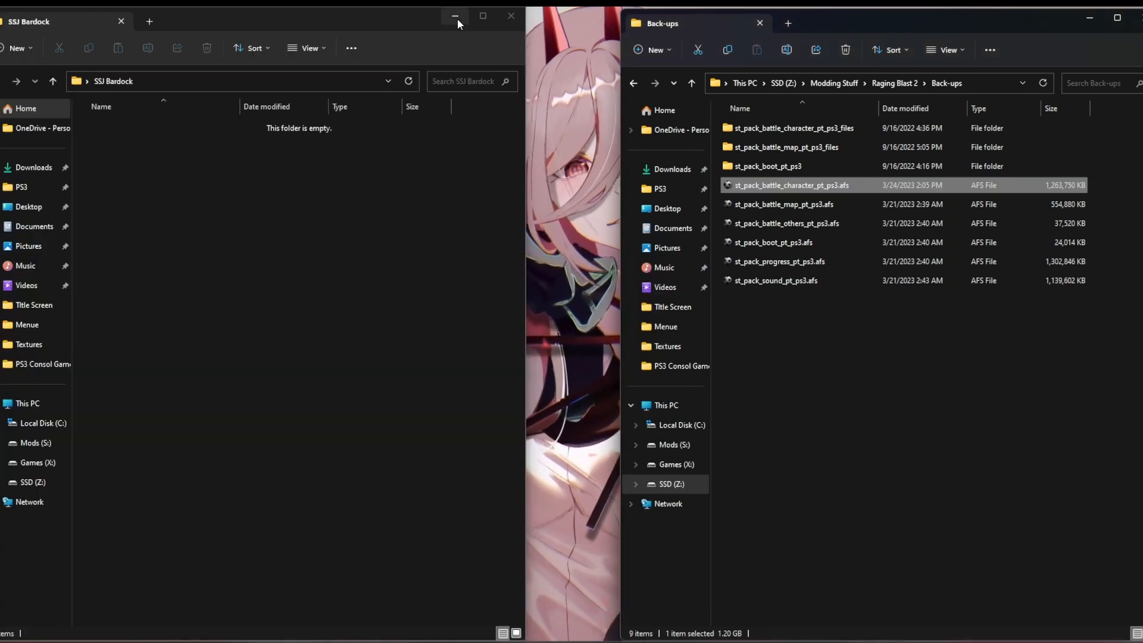
- Create a folder named Bardock inside the SSJ Bardock folder
drag(122, 285, 197, 122)
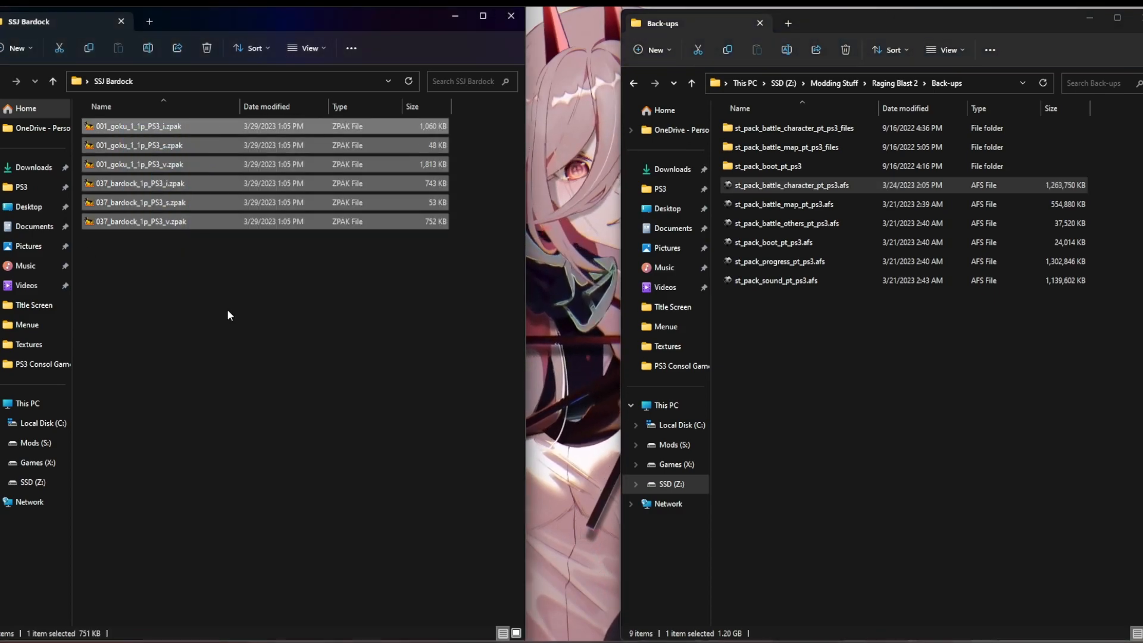
right_click(226, 310)
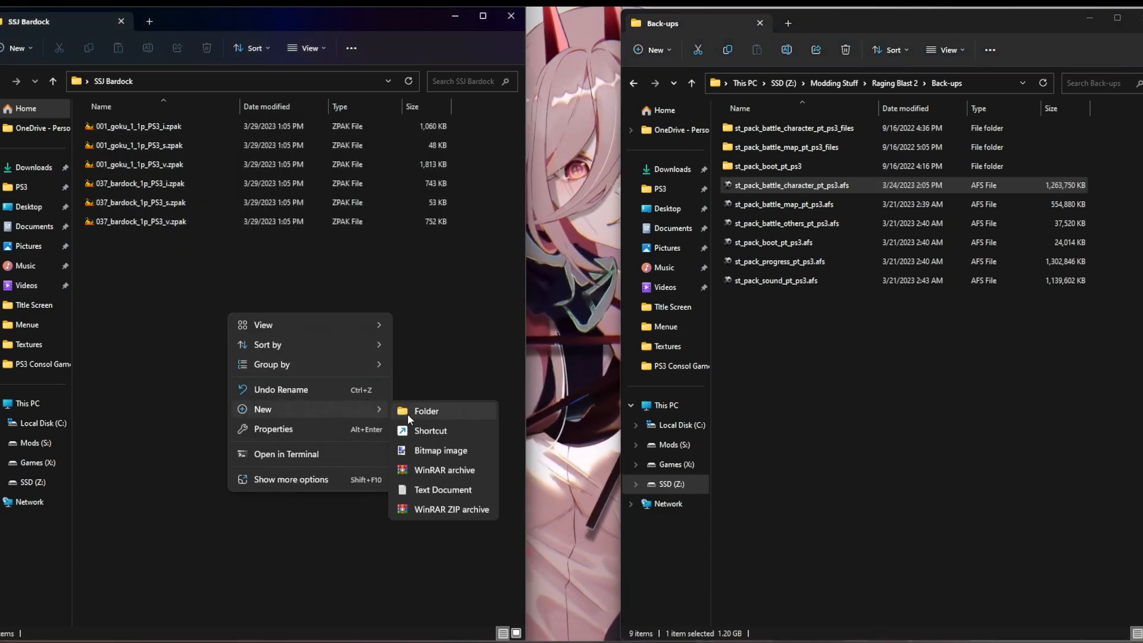
click(404, 415)
text(Bardock)
key(Return)
- Create a second folder named Goku (Super Saiyan) inside the SSJ Bardock folder
right_click(280, 371)
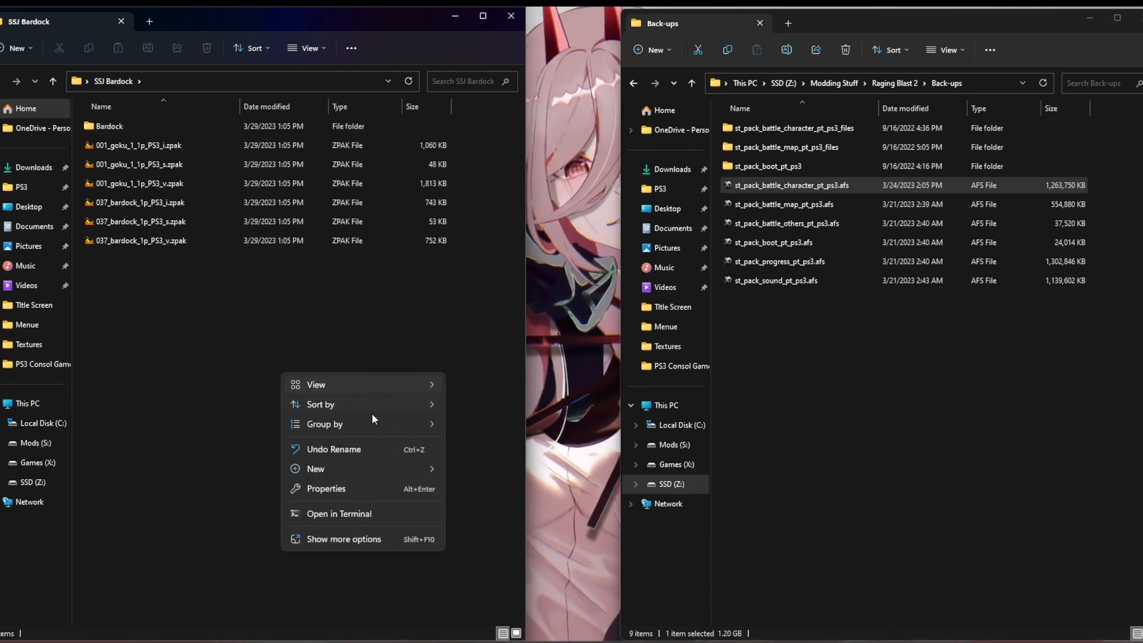
mouse_move(377, 469)
click(452, 474)
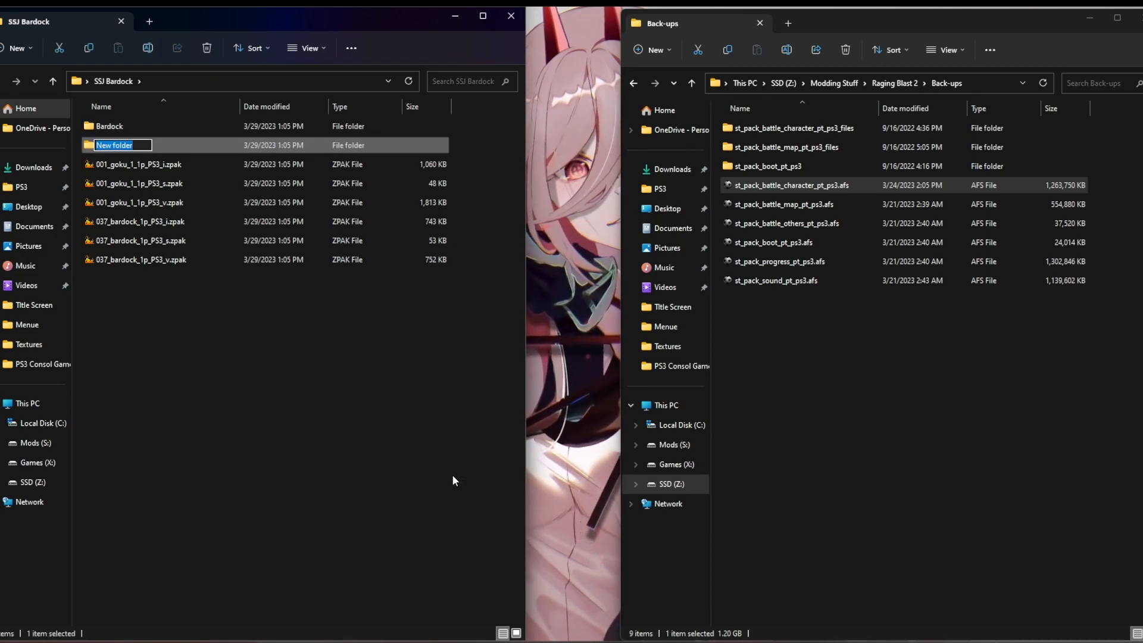
text(Goku (Super Saiyan))
key(Return)
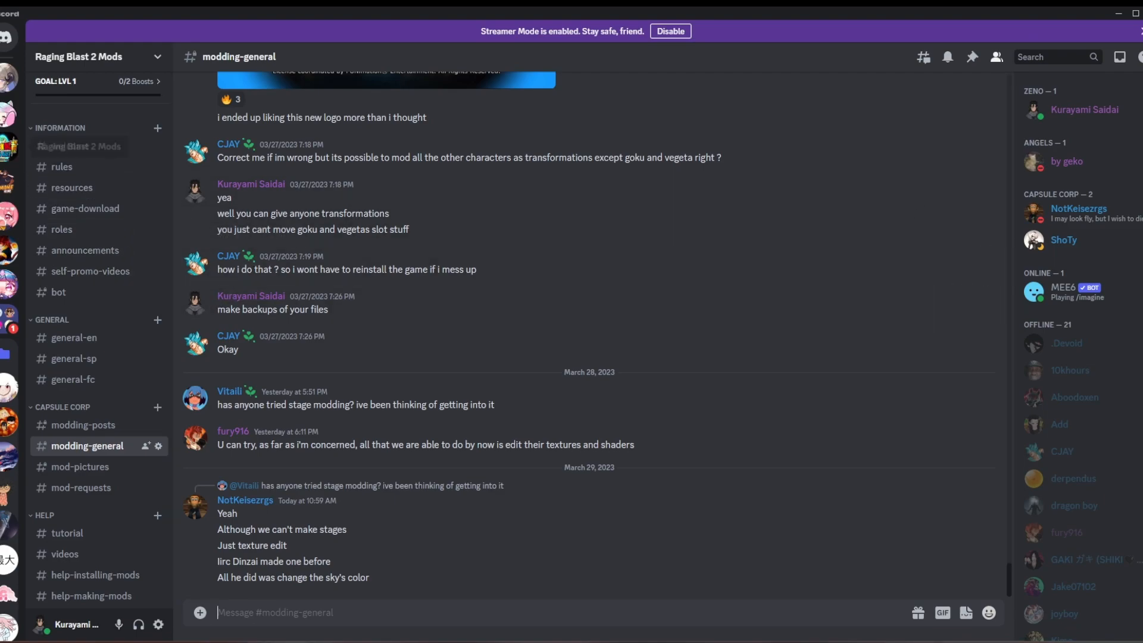
- In Discord, find the Game Assets Converter link in the Raging Blast 2 Mods resources channel and open its GitHub page
click(6, 353)
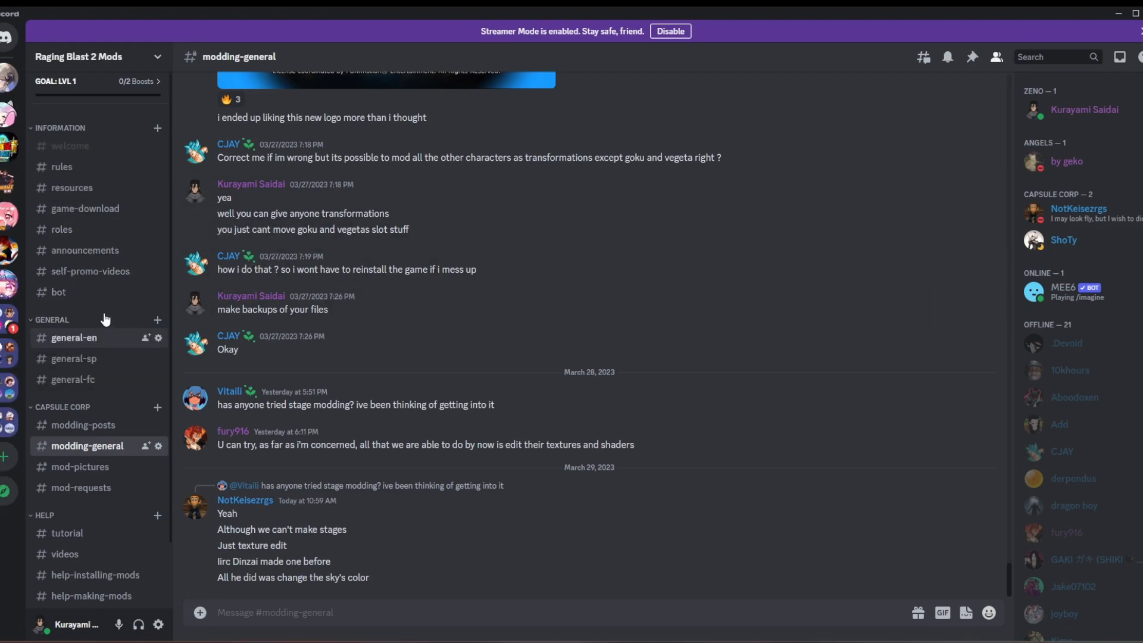
click(72, 188)
scroll(314, 388, up, 10)
scroll(314, 388, up, 10)
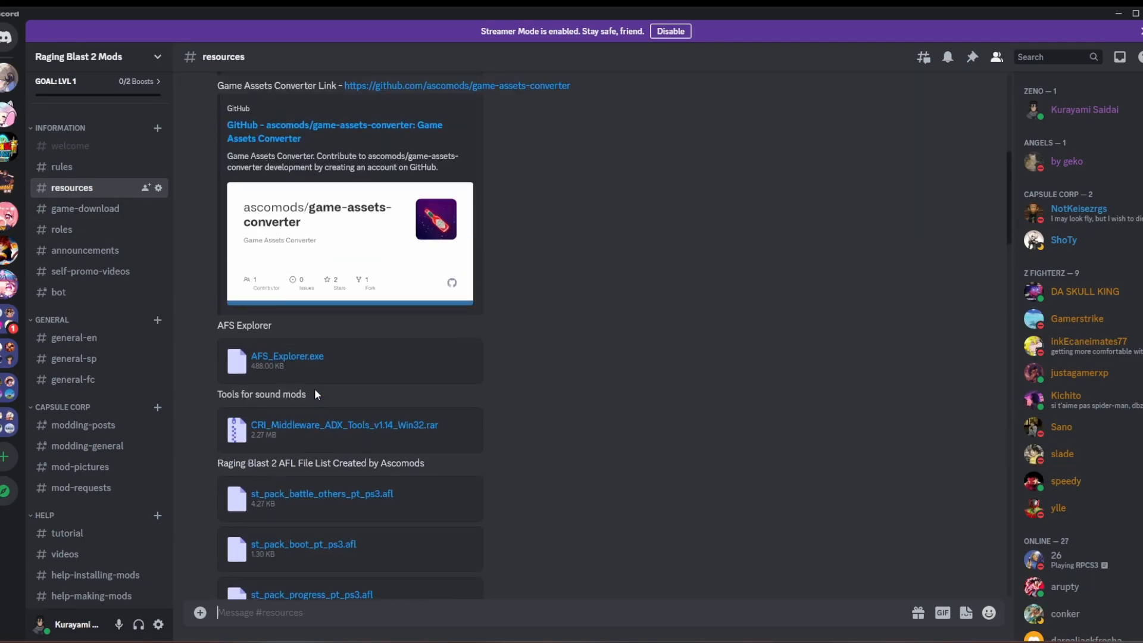
scroll(386, 421, down, 2)
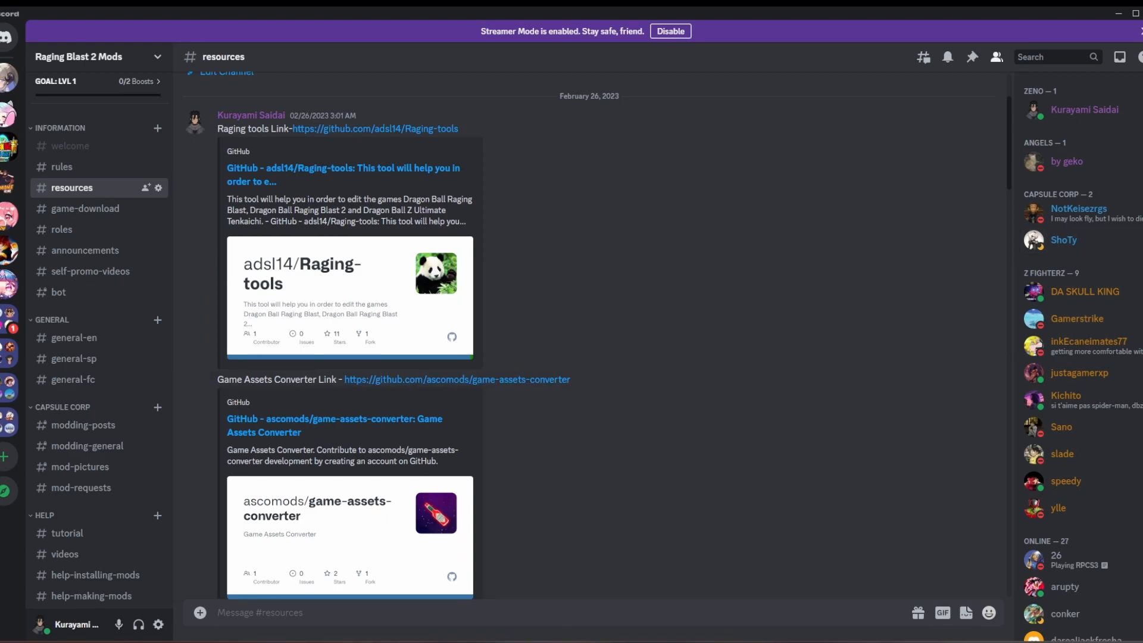
click(457, 379)
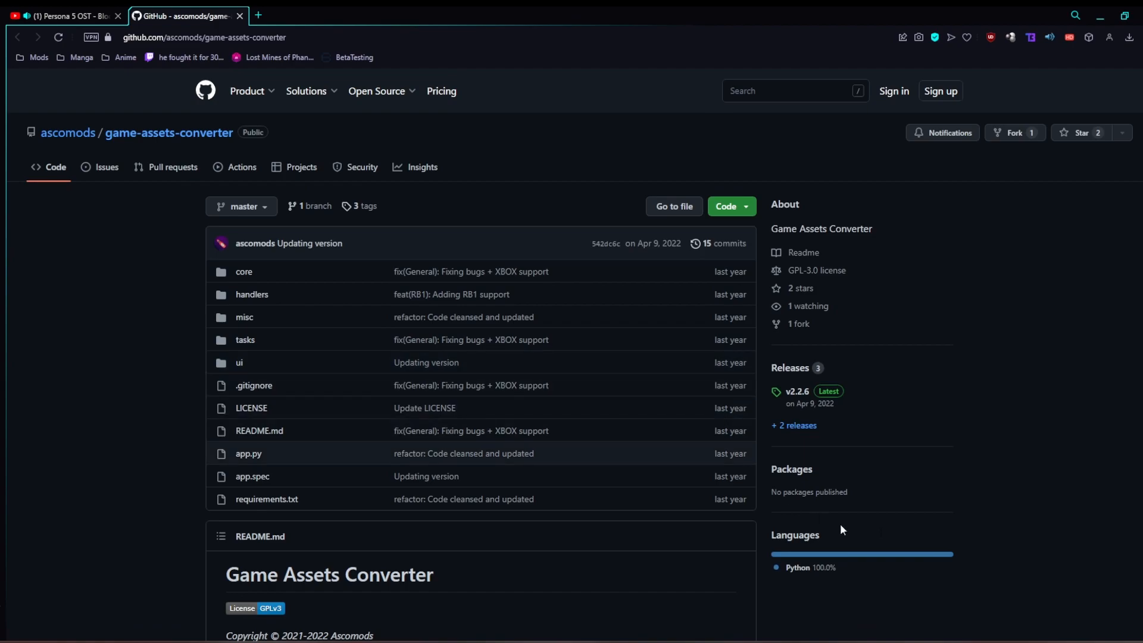
- Open the v2.2.6 release of Game Assets Converter, review its release notes and downloadable assets, and return to Discord
click(804, 407)
scroll(809, 433, down, 2)
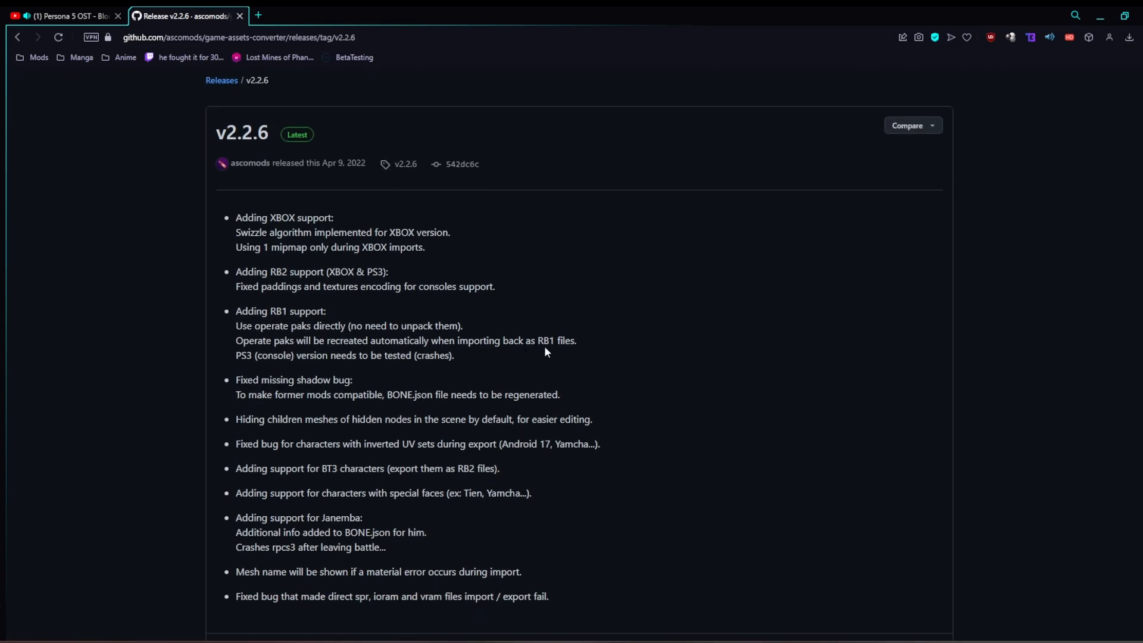
scroll(808, 432, down, 3)
scroll(808, 432, up, 3)
scroll(170, 230, up, 3)
scroll(200, 260, down, 1)
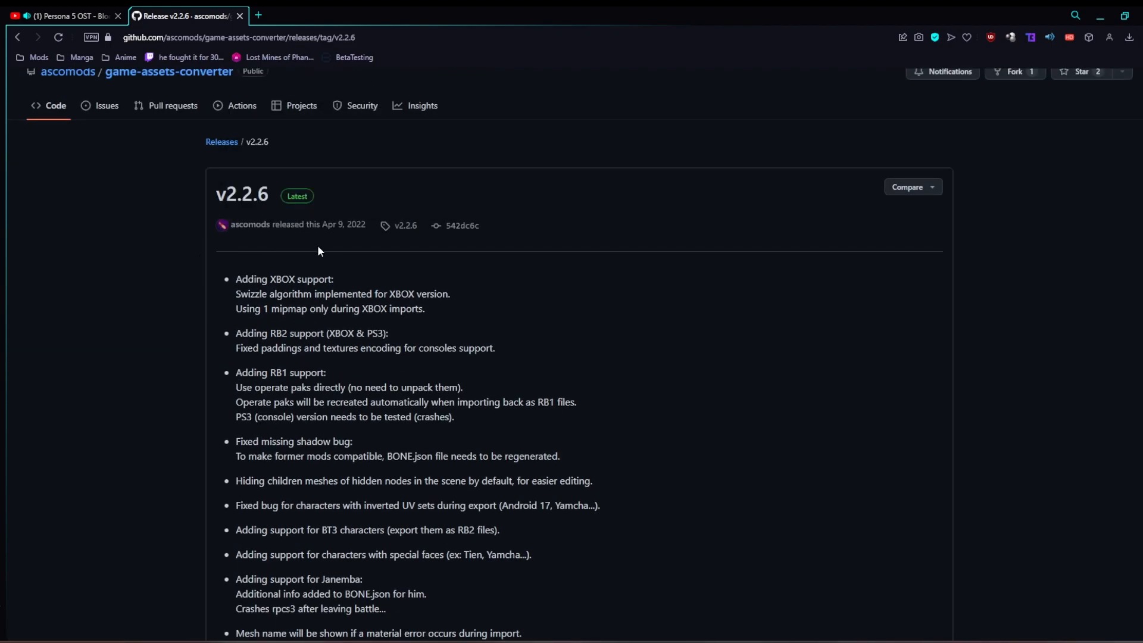
scroll(387, 289, down, 3)
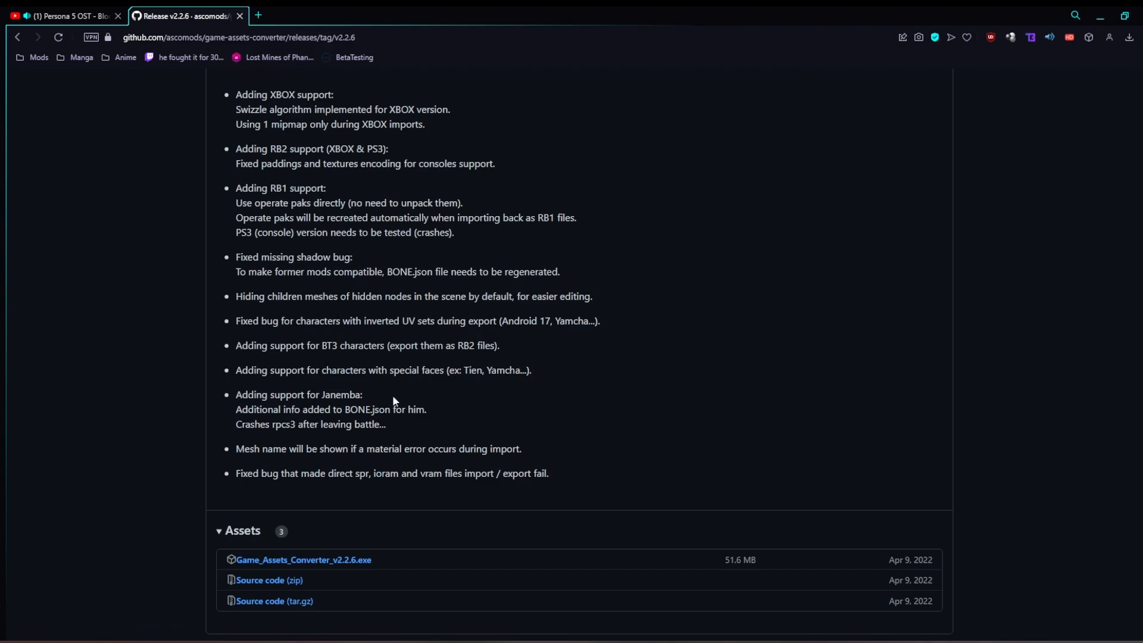
scroll(574, 357, up, 4)
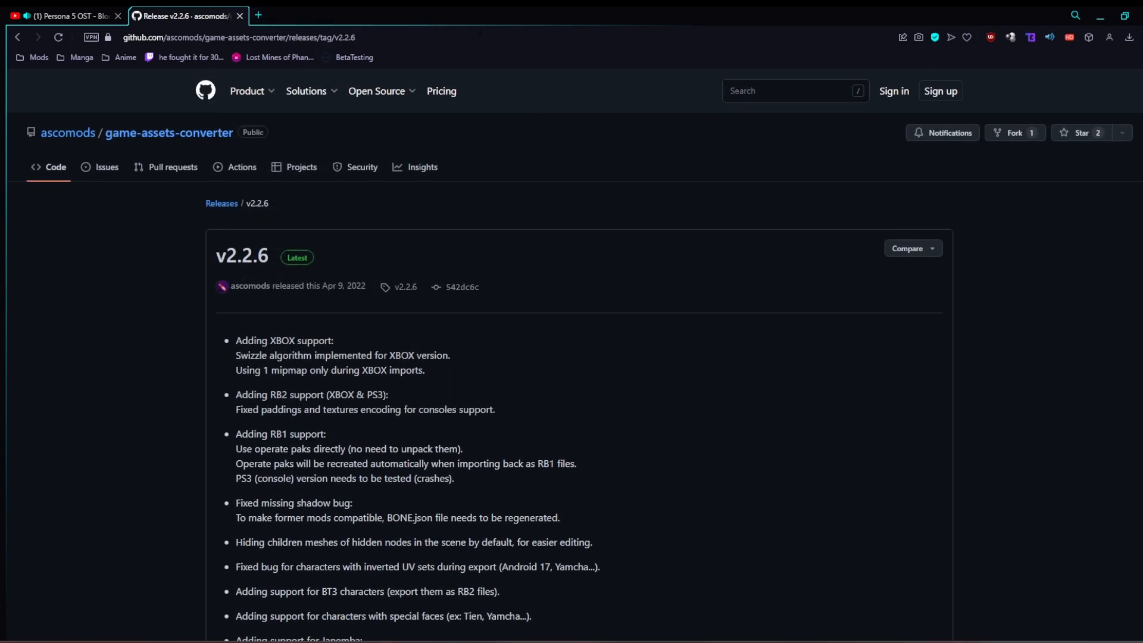
click(454, 37)
drag(503, 23, 1142, 238)
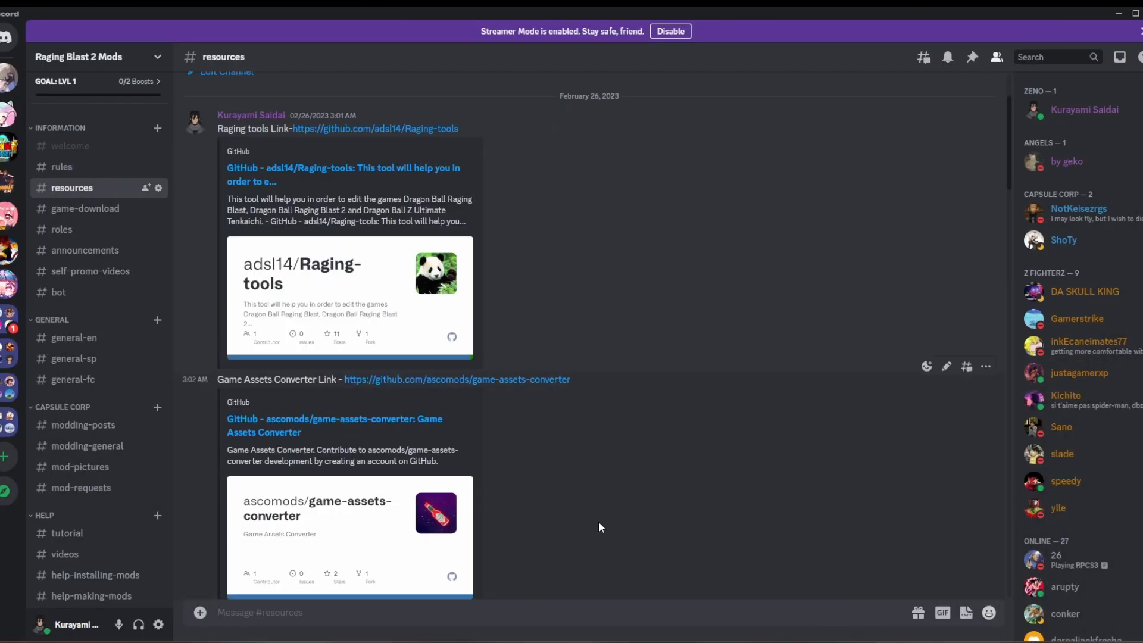
- Review the modding tools and file lists posted in the resources channel, including AFS Explorer, and put Discord away
scroll(476, 388, down, 15)
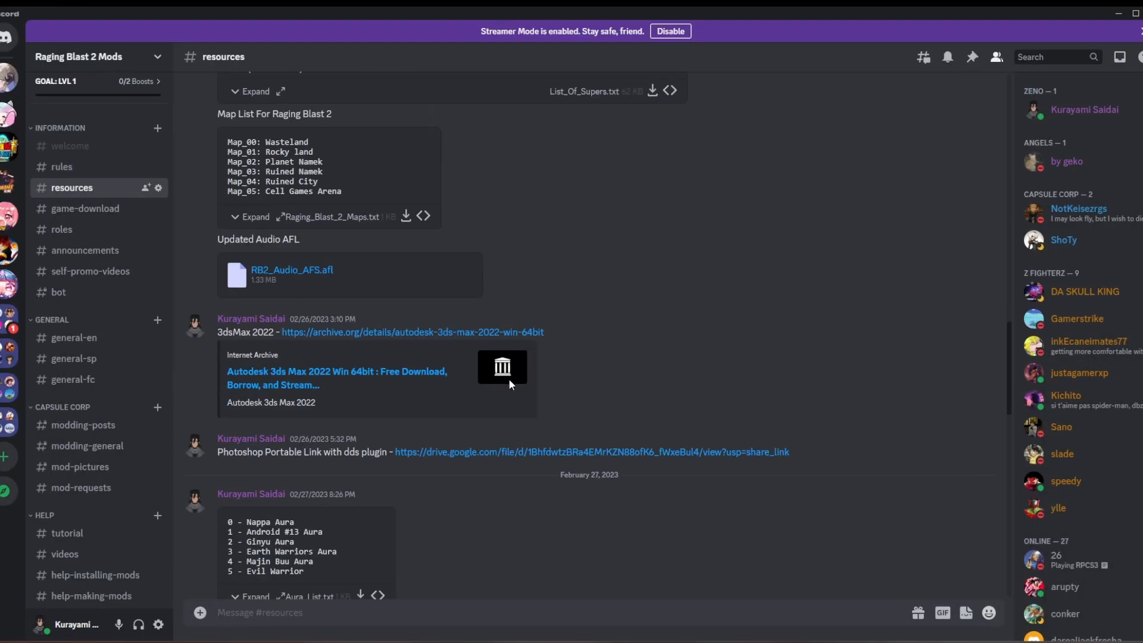
scroll(509, 339, up, 10)
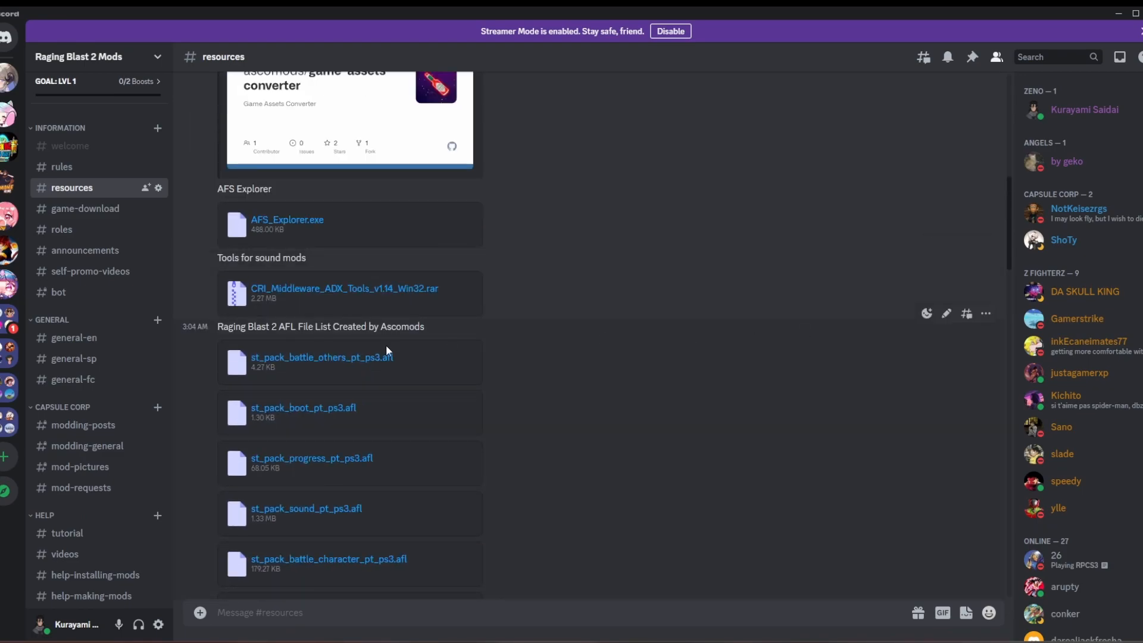
scroll(388, 238, up, 2)
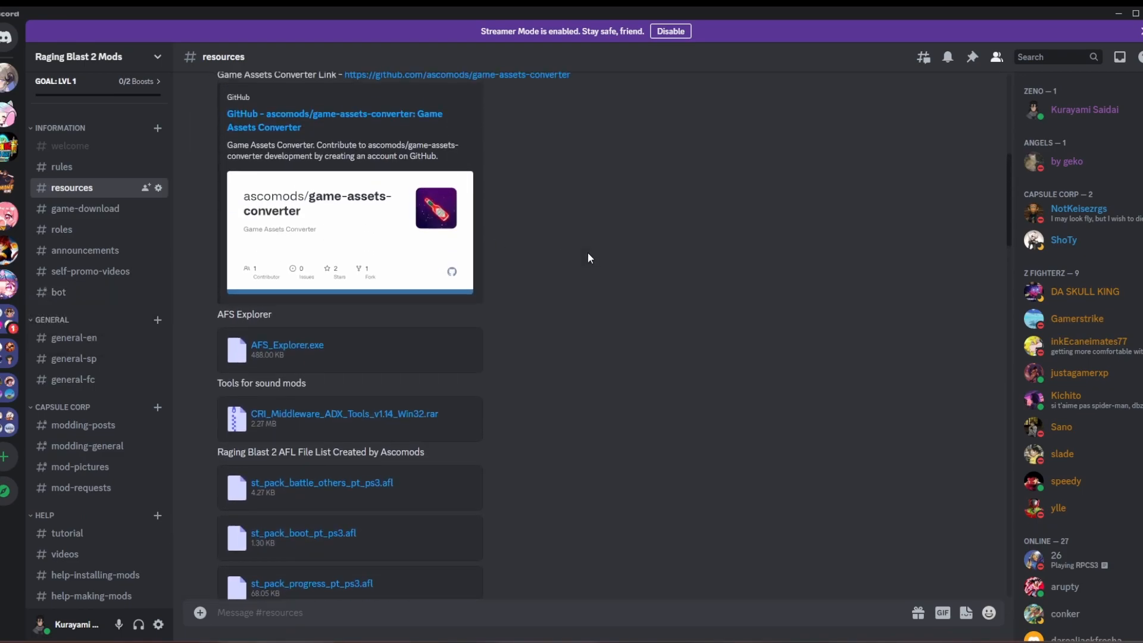
scroll(587, 258, up, 6)
click(1118, 13)
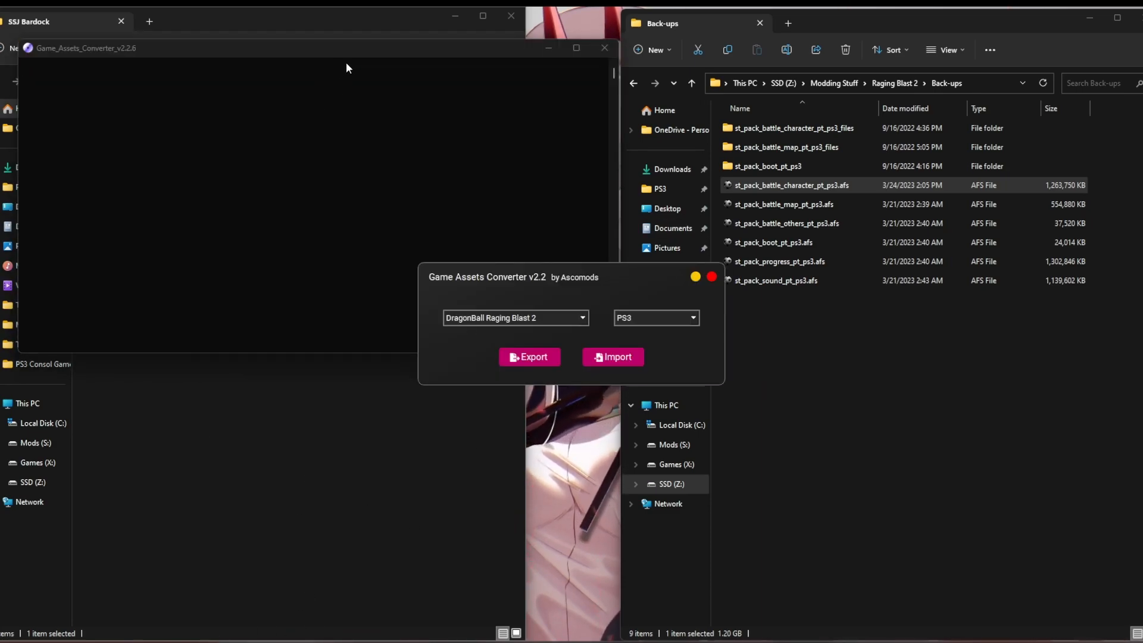
- Start a PS3 Raging Blast 2 export, choosing 001_goku_1_1p_PS3_s.zpak as SPR, 001_goku_1_1p_PS3_i.zpak as IORAM and 001_goku_1_1p_PS3_v.zpak as VRAM
click(548, 49)
drag(601, 271, 736, 191)
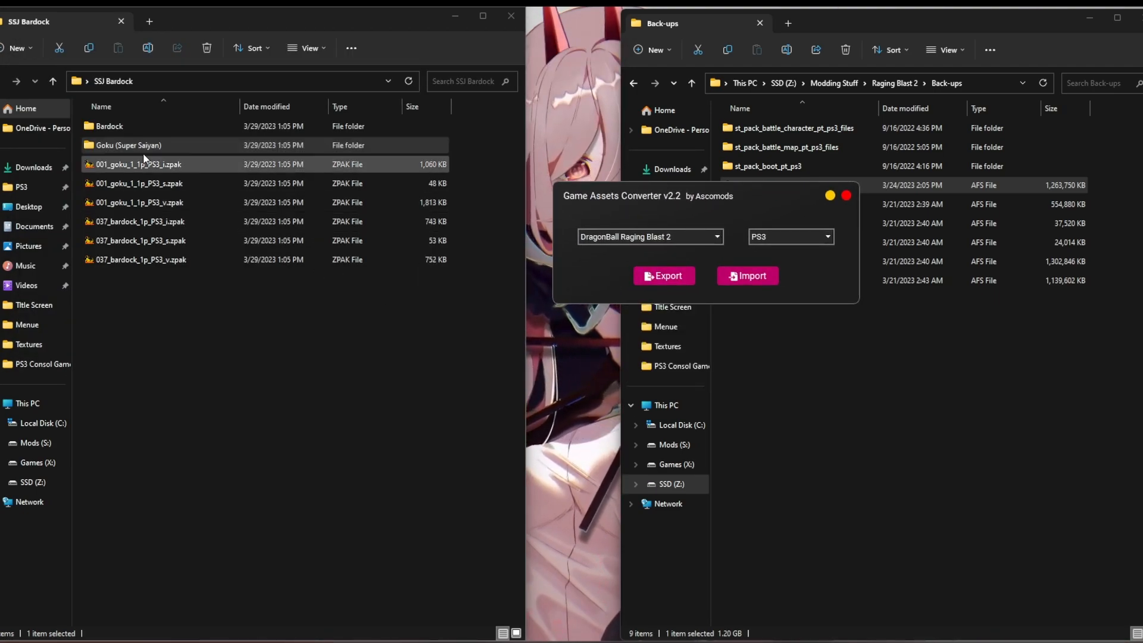
click(658, 278)
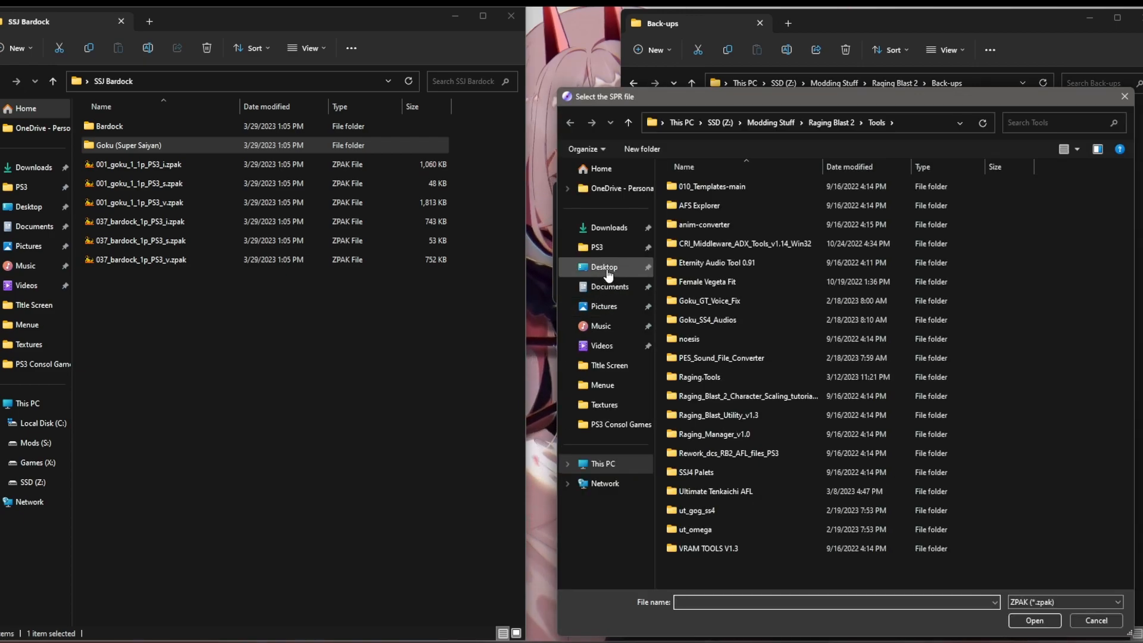
click(606, 271)
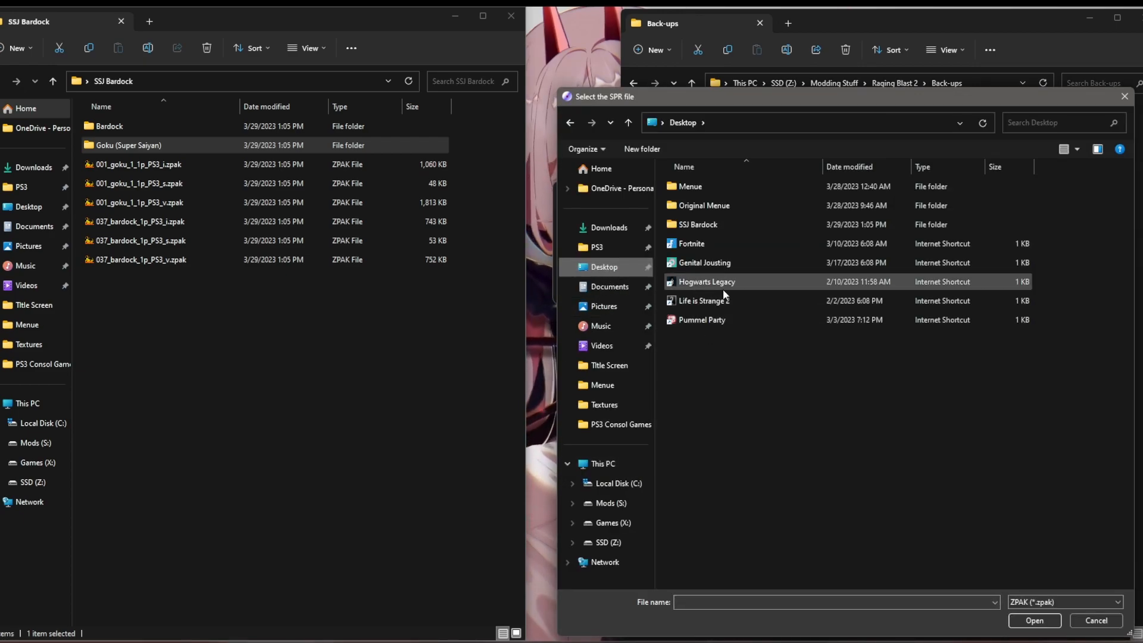
double_click(705, 224)
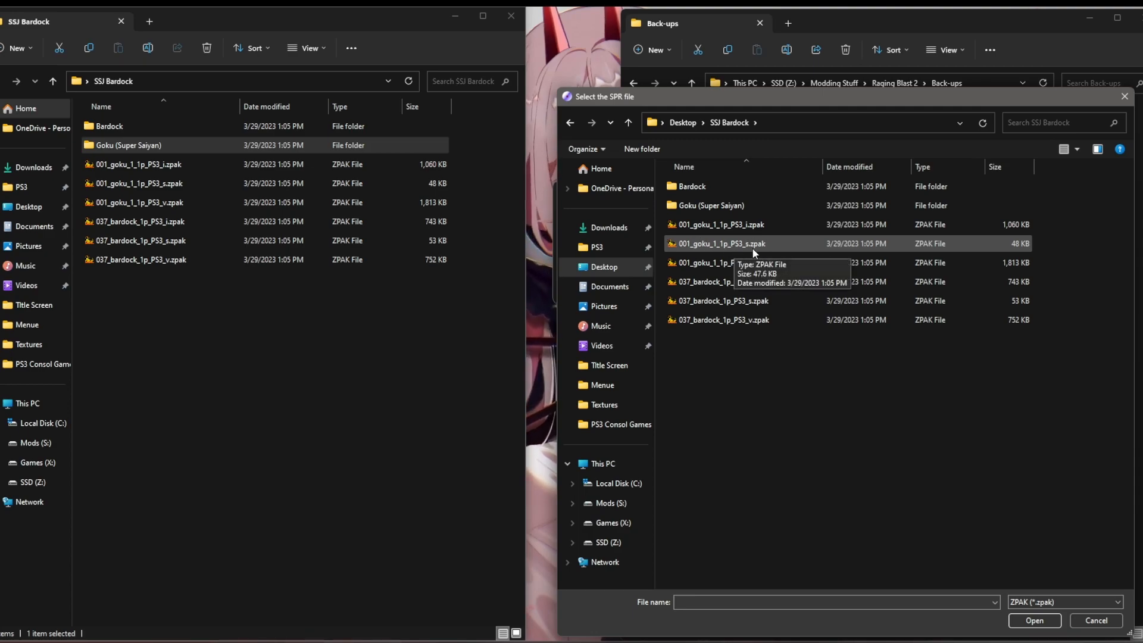
double_click(745, 245)
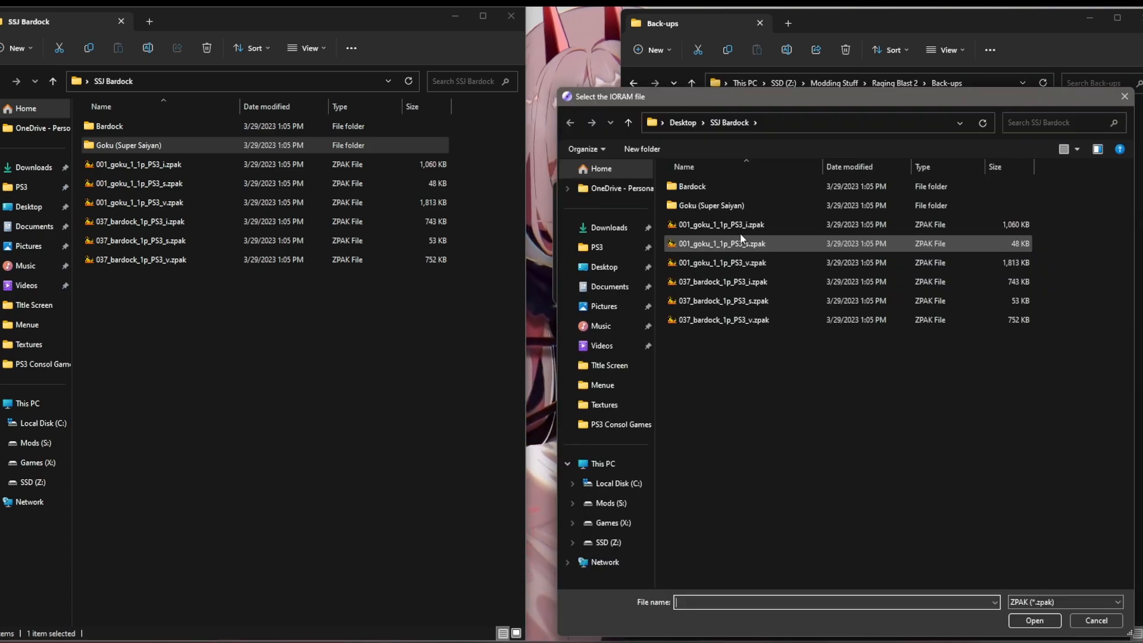
double_click(751, 229)
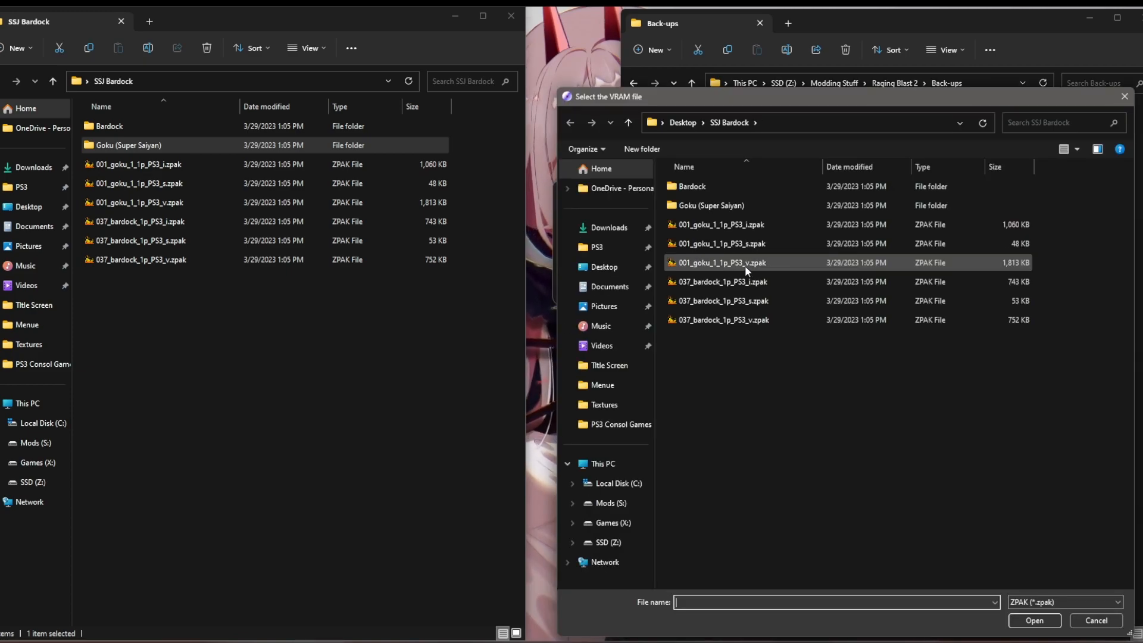
double_click(745, 266)
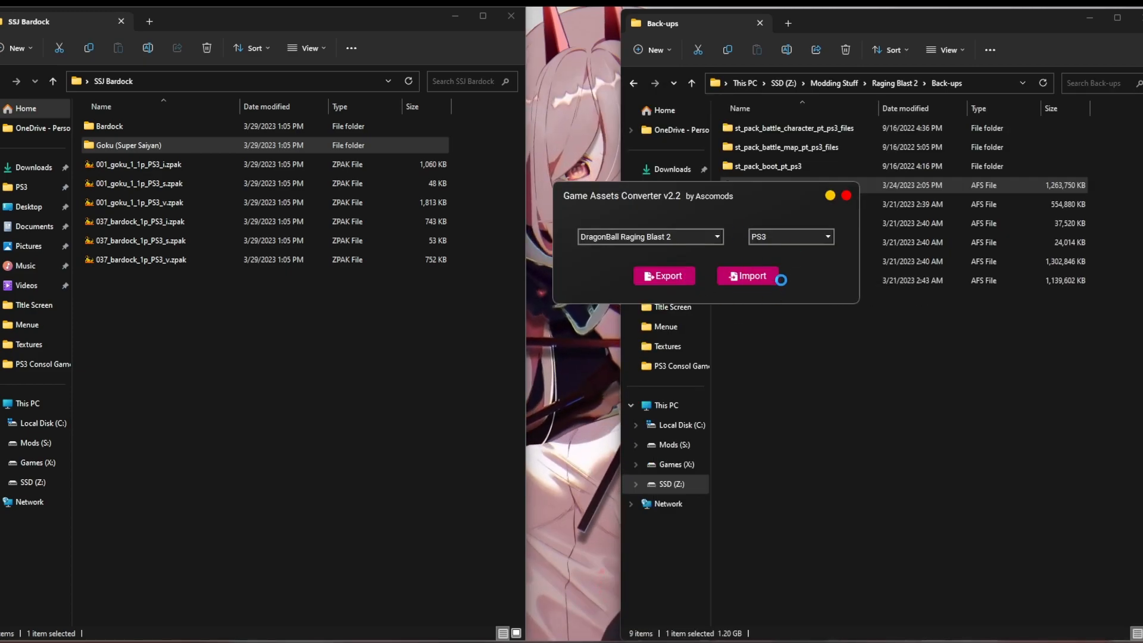
- Export the selected Goku files into the Goku (Super Saiyan) folder and move the converter's console window off the file list
double_click(738, 206)
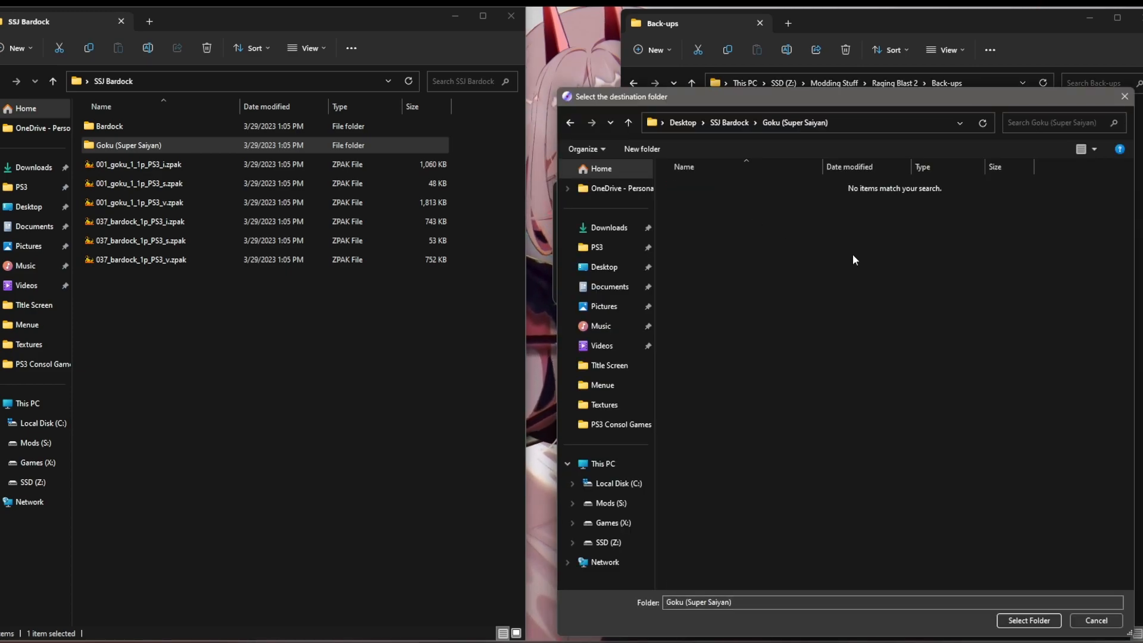
click(1019, 621)
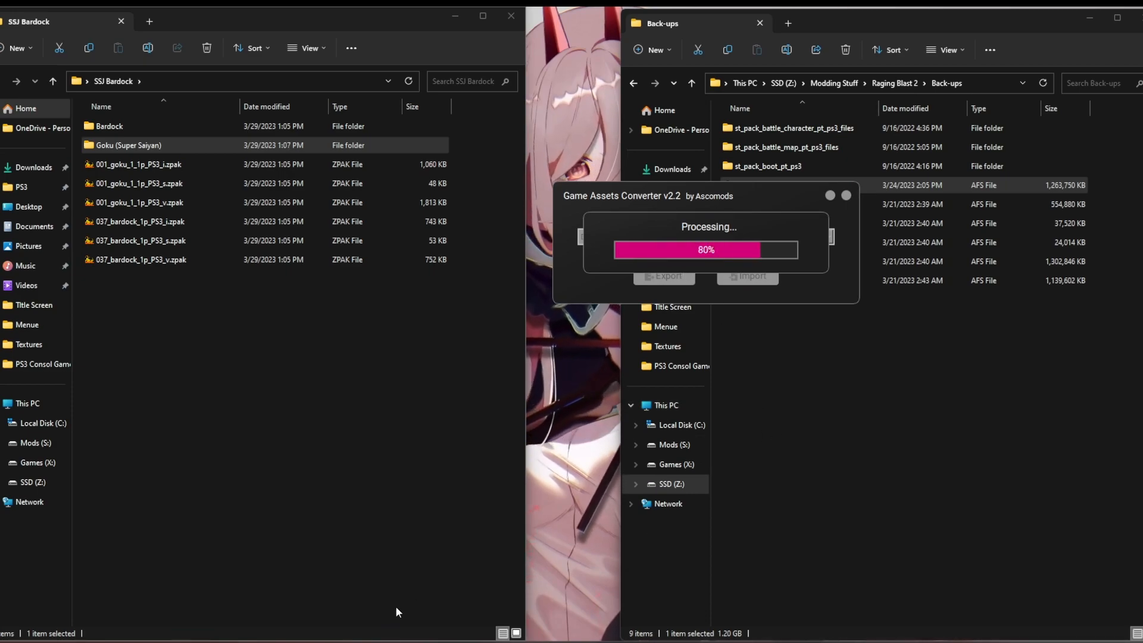
click(239, 590)
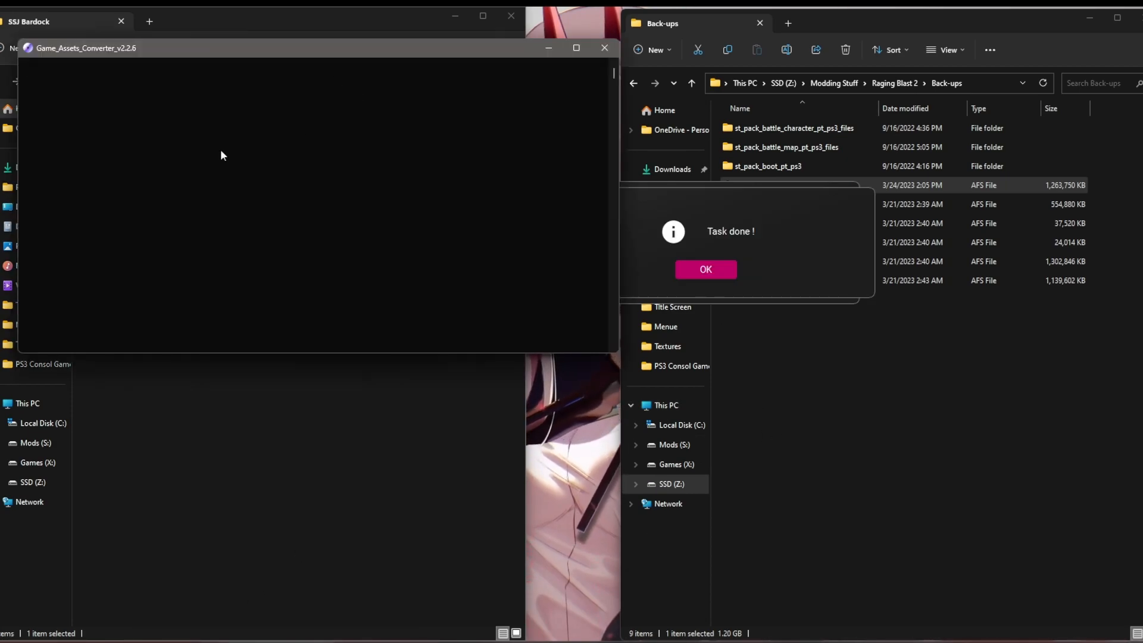
drag(306, 50, 273, 336)
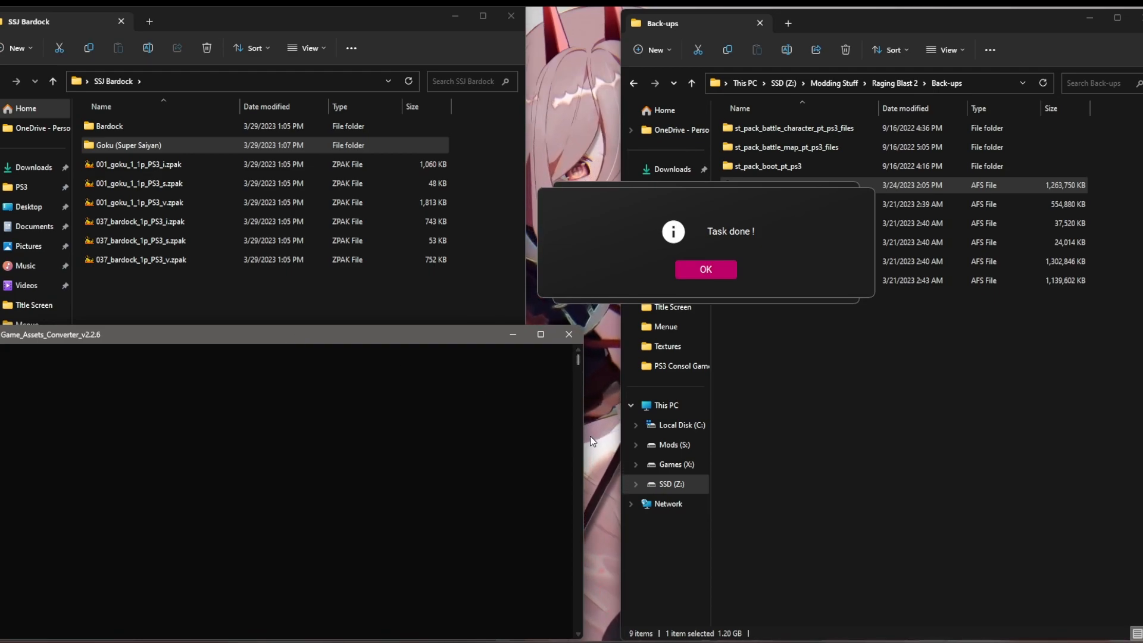
click(707, 271)
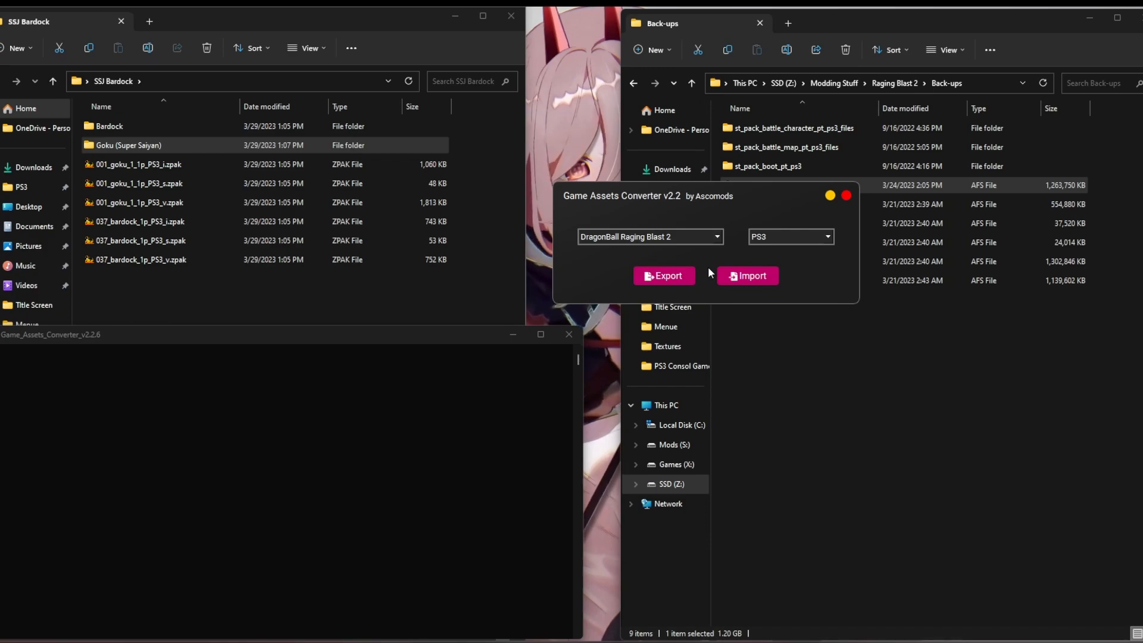
- Export the 037_bardock_1p_PS3 s, i and v ZPAK files as SPR, IORAM and VRAM into the Bardock folder, and close the converter
click(672, 280)
click(741, 126)
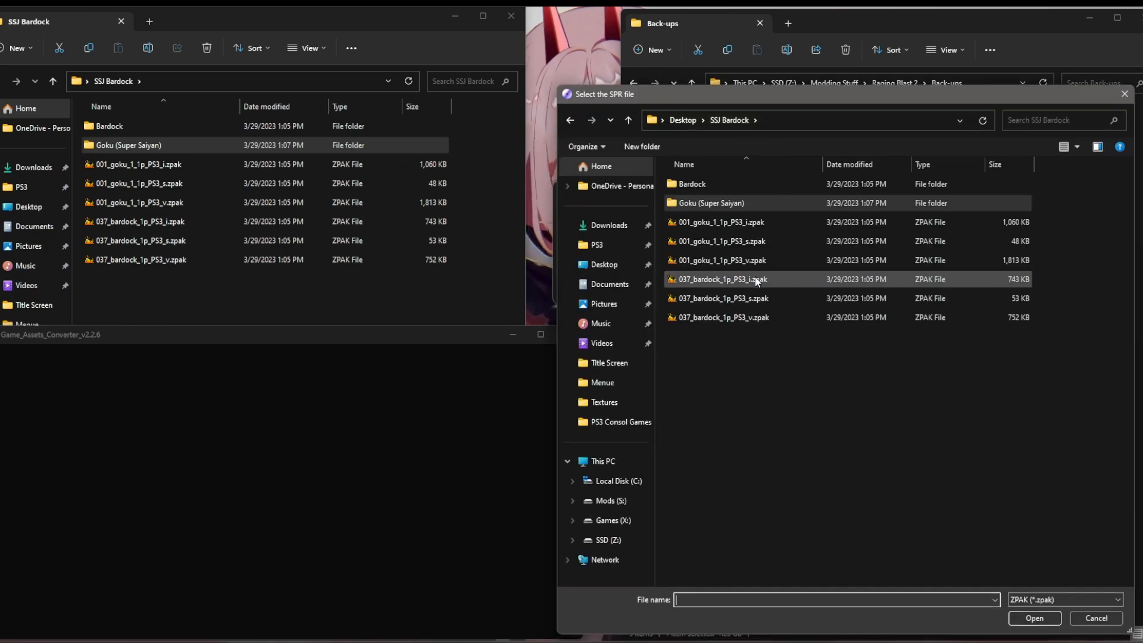
double_click(744, 293)
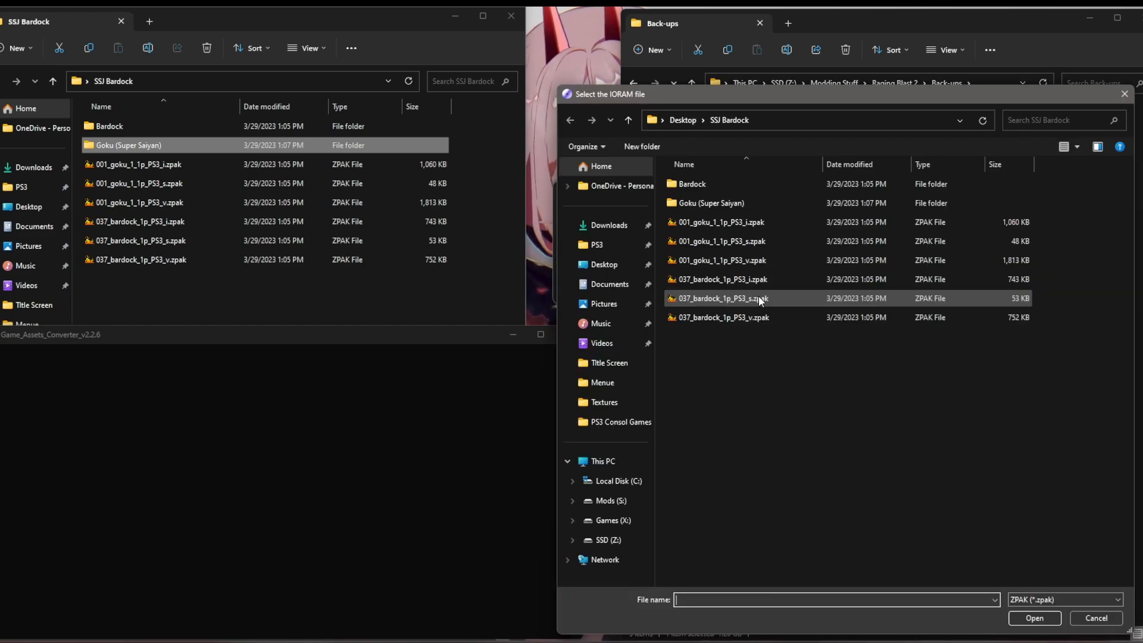
double_click(754, 279)
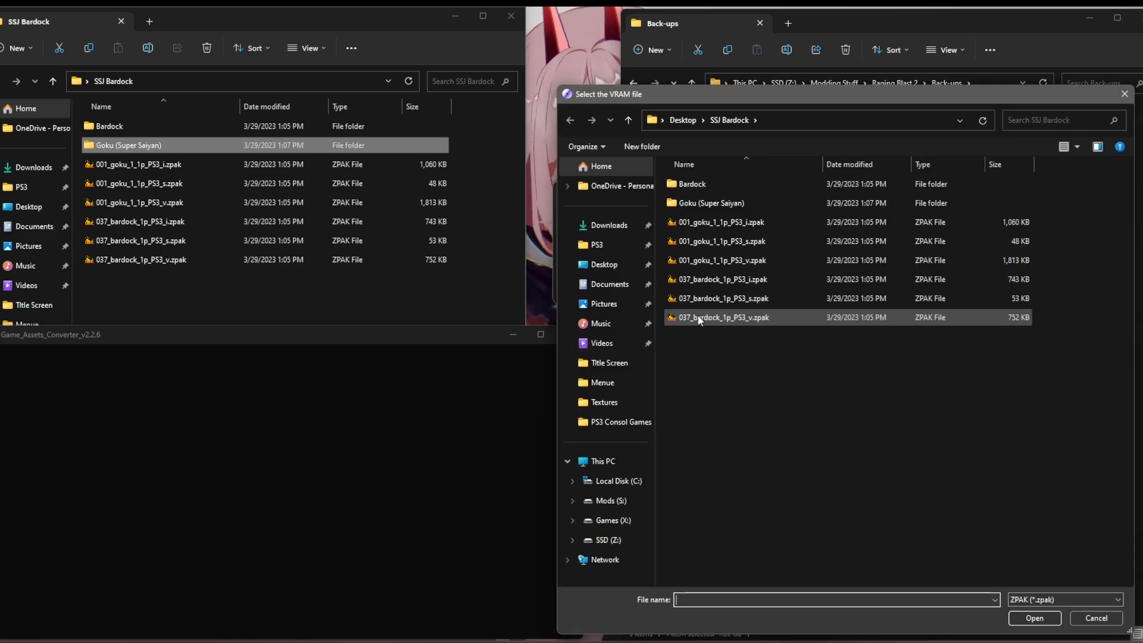
double_click(697, 316)
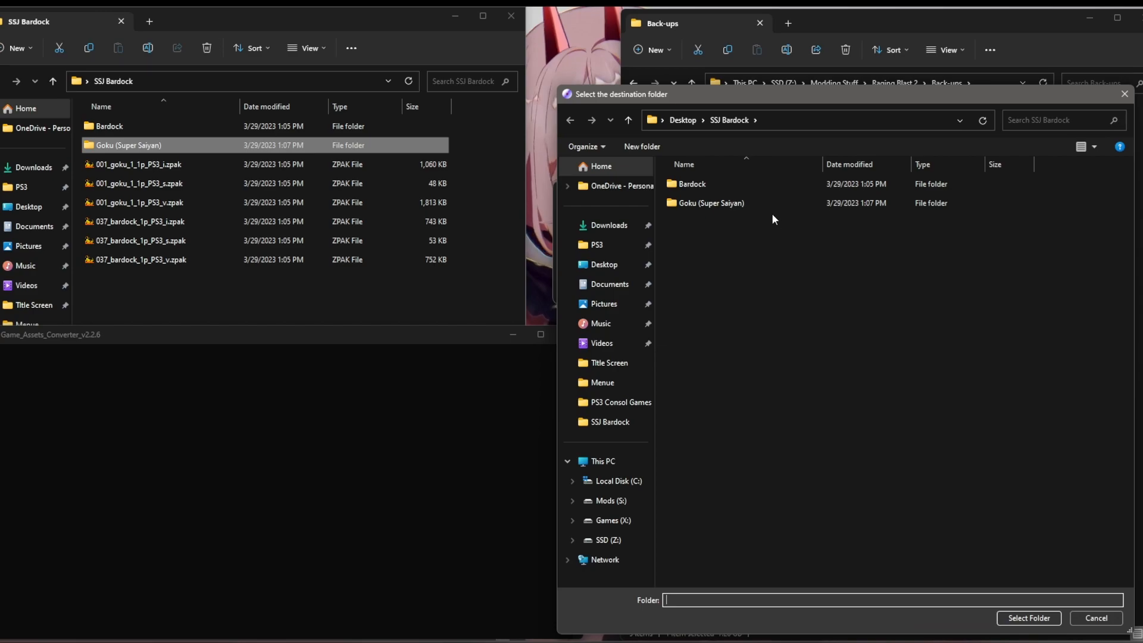
double_click(746, 189)
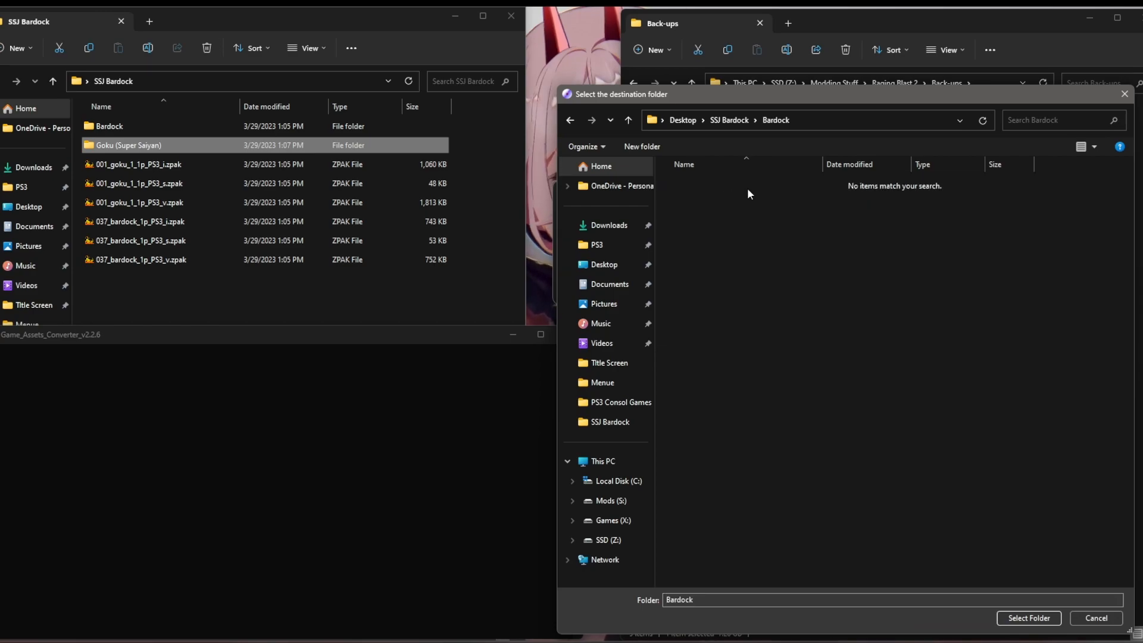
click(1014, 617)
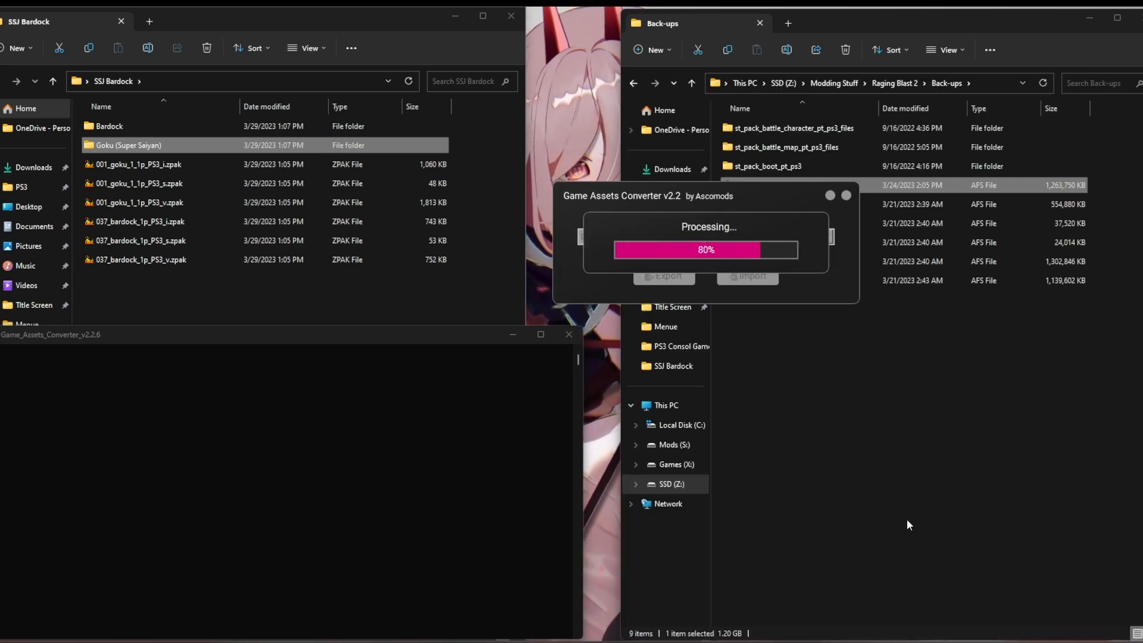
click(709, 266)
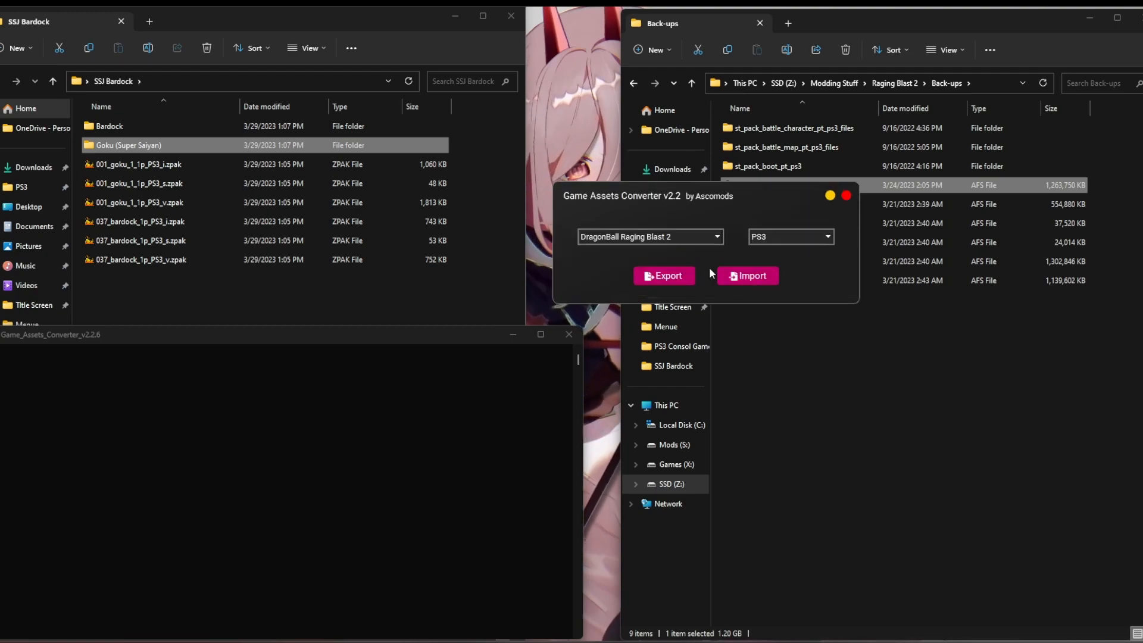
click(846, 195)
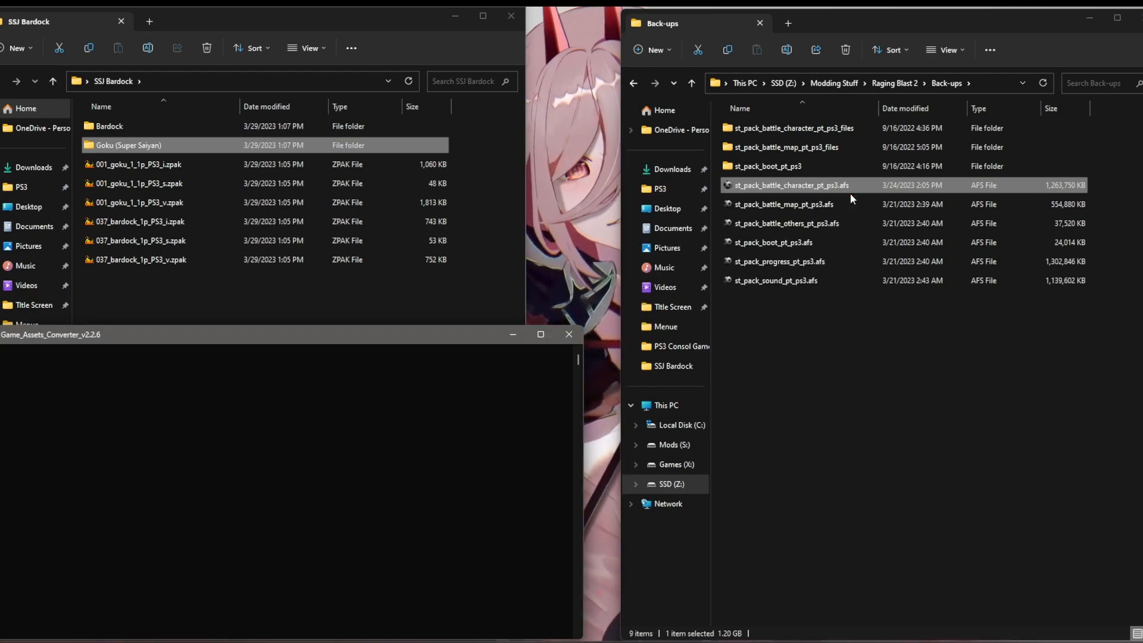
- Check the exported textures and files in the Bardock and Goku (Super Saiyan) folders, and return to the SSJ Bardock folder
click(118, 127)
double_click(117, 126)
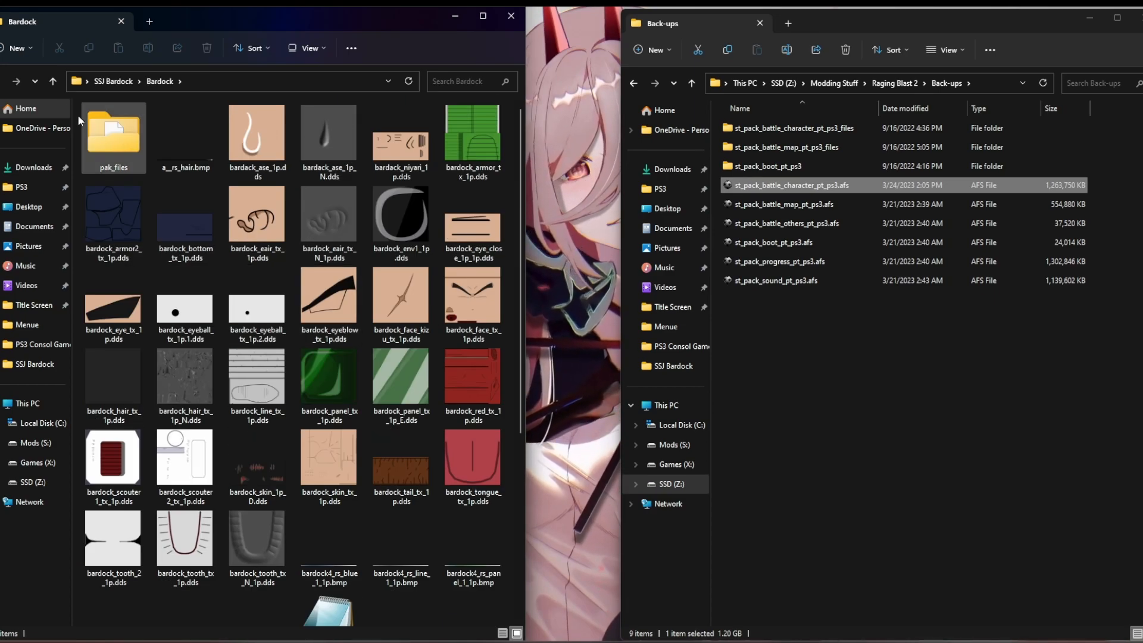
key(alt+Left)
double_click(124, 148)
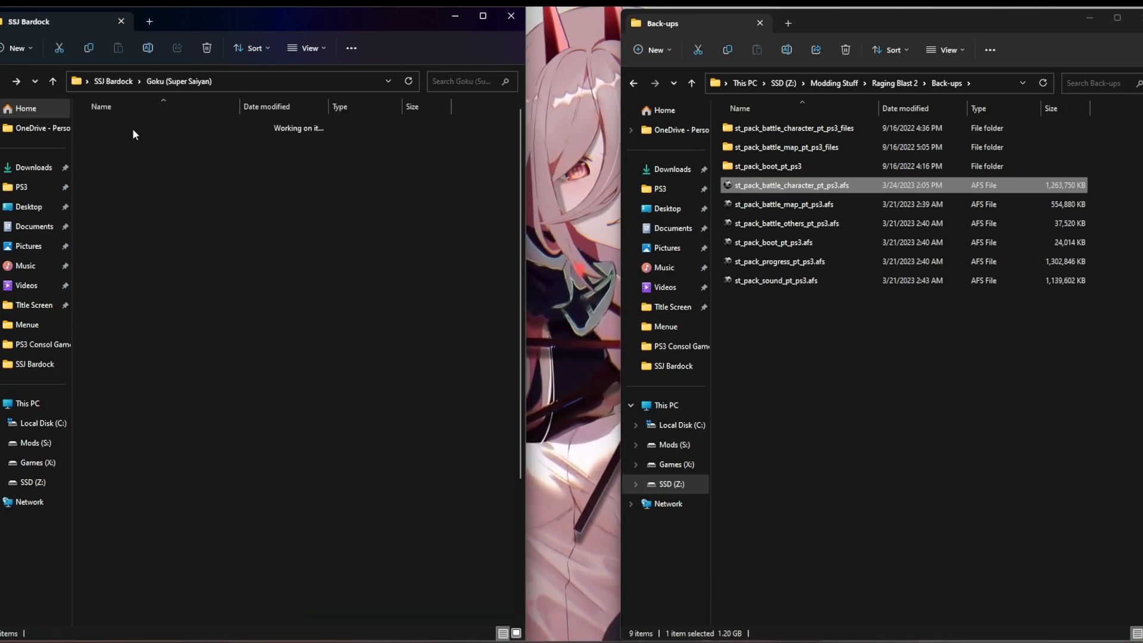
scroll(119, 151, down, 3)
scroll(391, 509, up, 3)
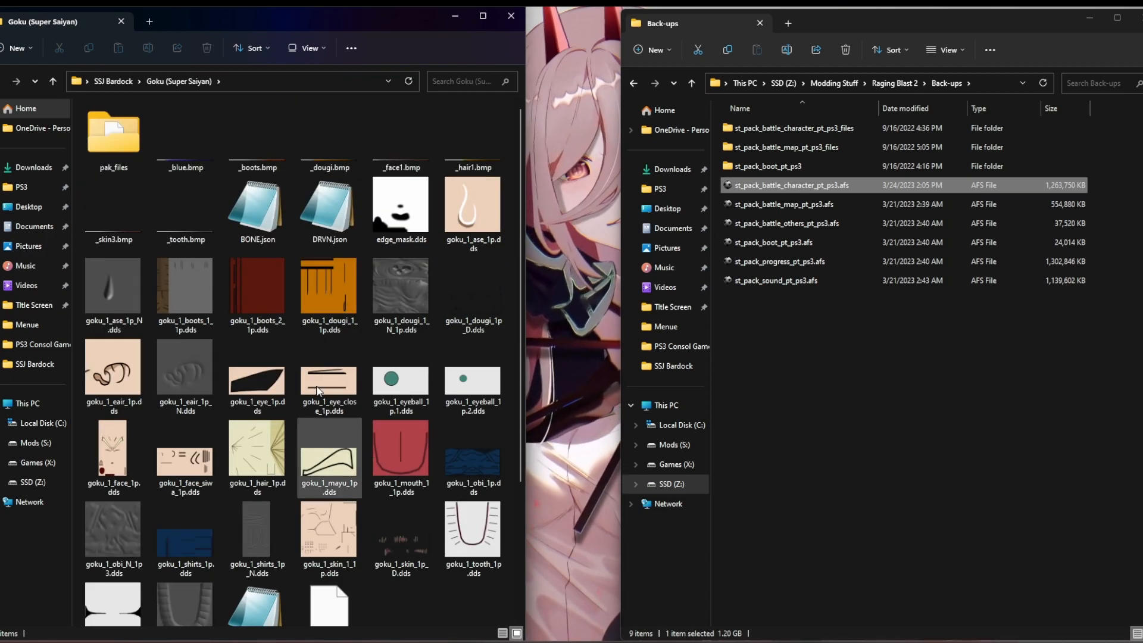
click(117, 82)
click(226, 429)
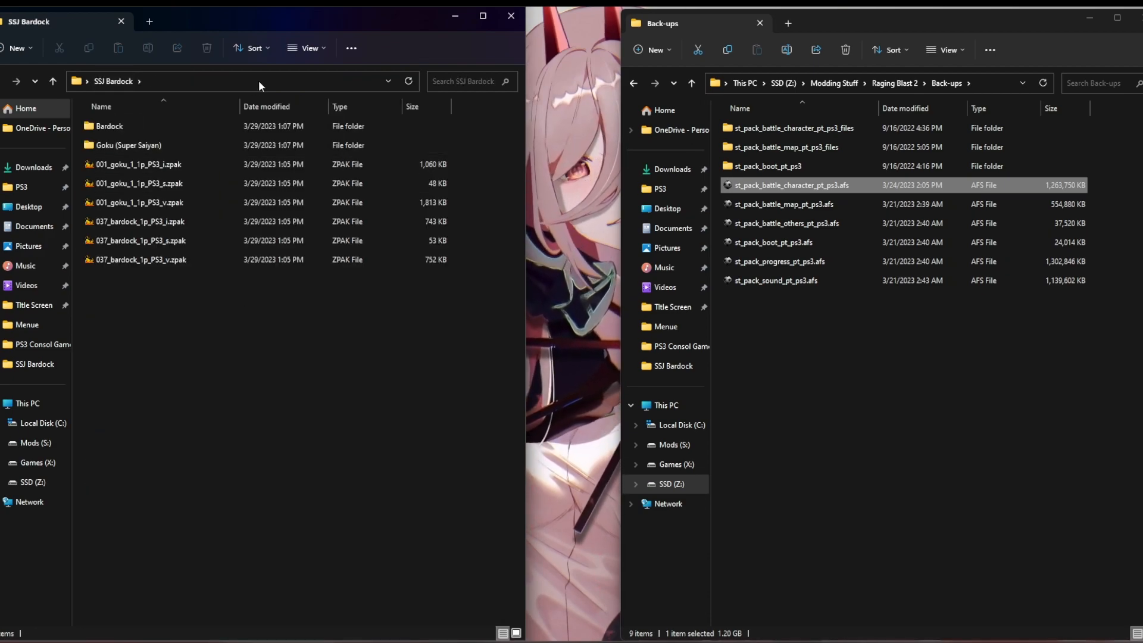
- Copy the full path of the SSJ Bardock folder
click(278, 78)
right_click(278, 78)
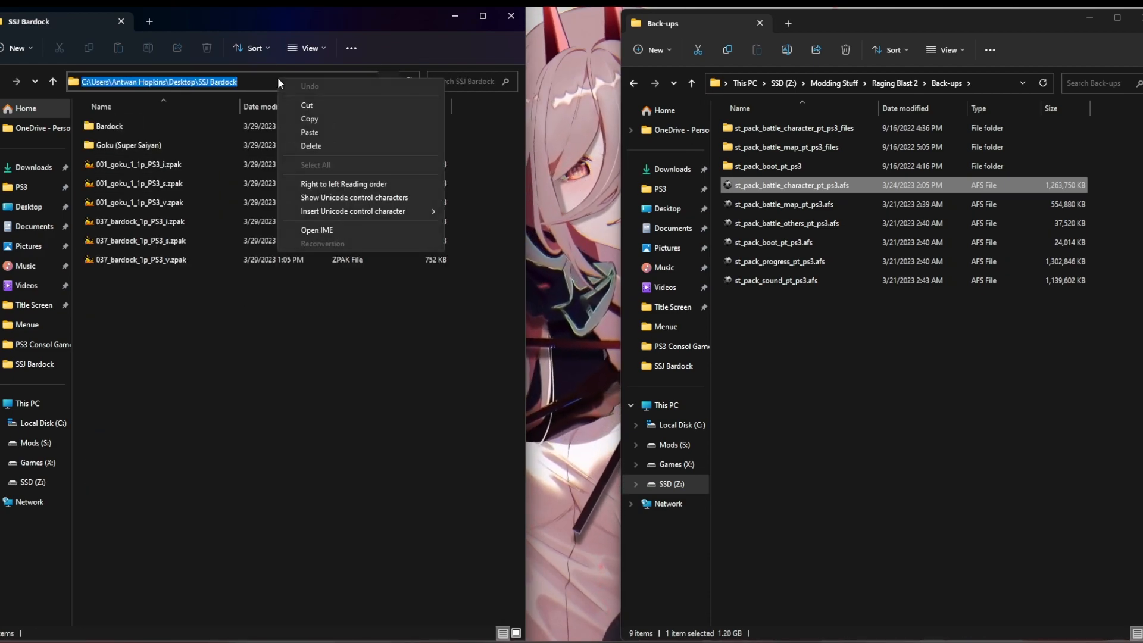
click(326, 120)
click(436, 373)
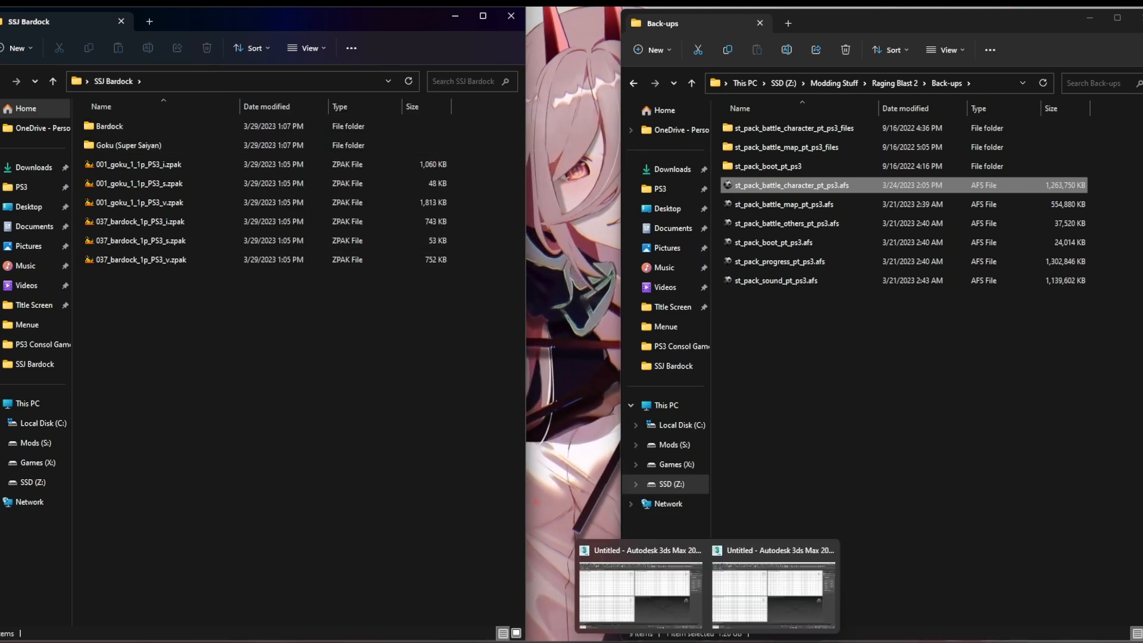
- Switch to an empty 3ds Max scene and maximize its Perspective viewport
click(732, 642)
click(452, 17)
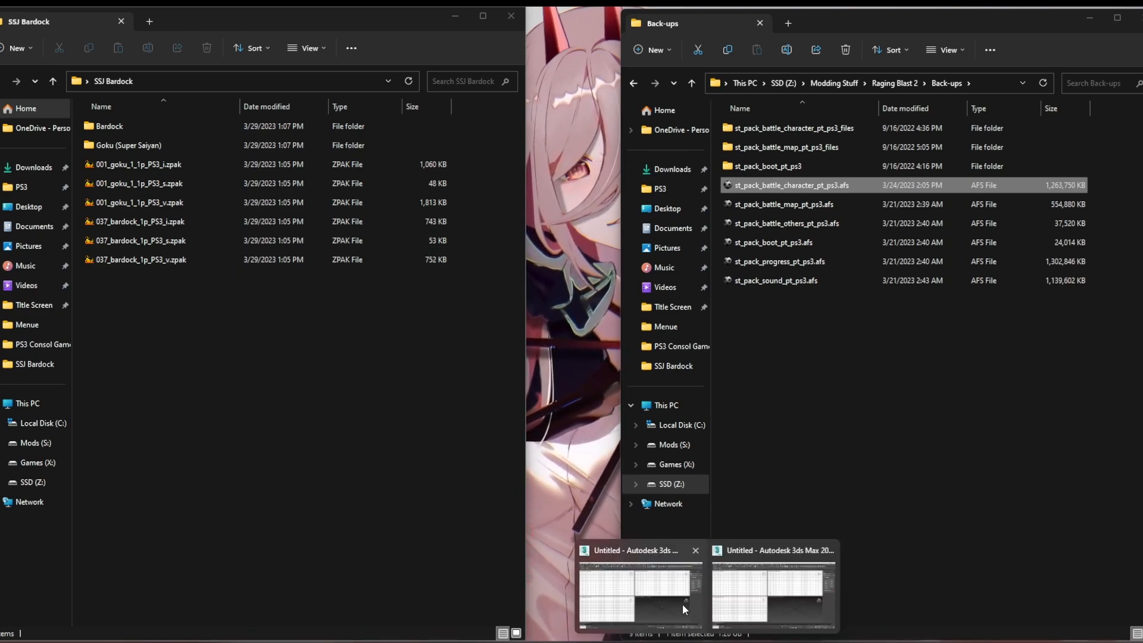
drag(1142, 304, 455, 7)
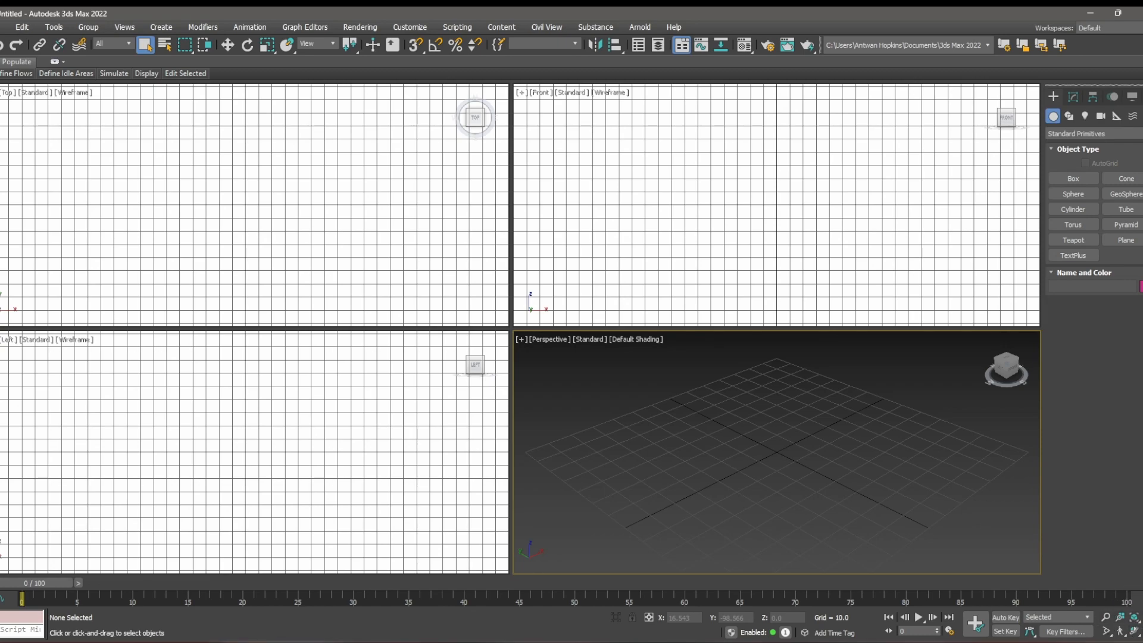
click(1136, 631)
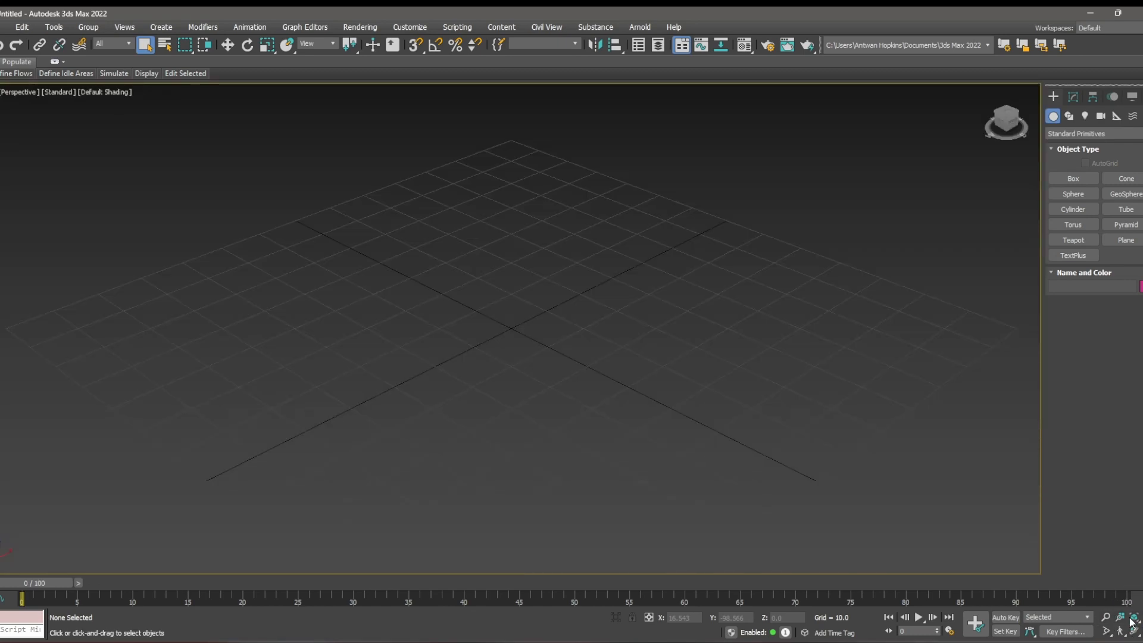
- Start a file import, go to the copied SSJ Bardock folder path, and open output.fbx from the Goku (Super Saiyan) folder
click(4, 27)
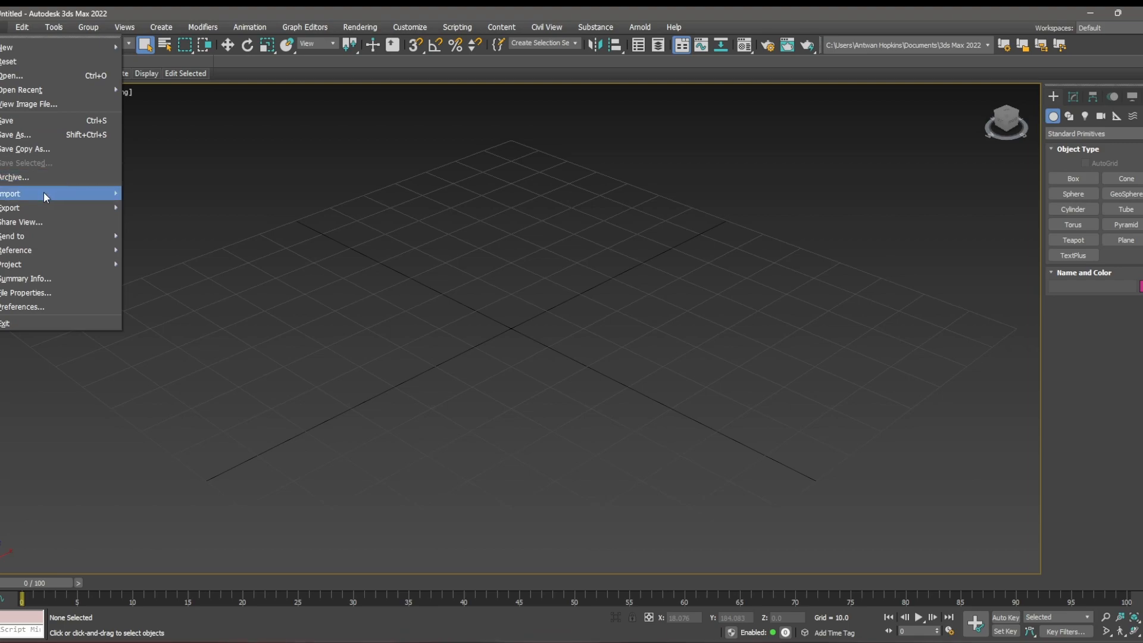
mouse_move(78, 194)
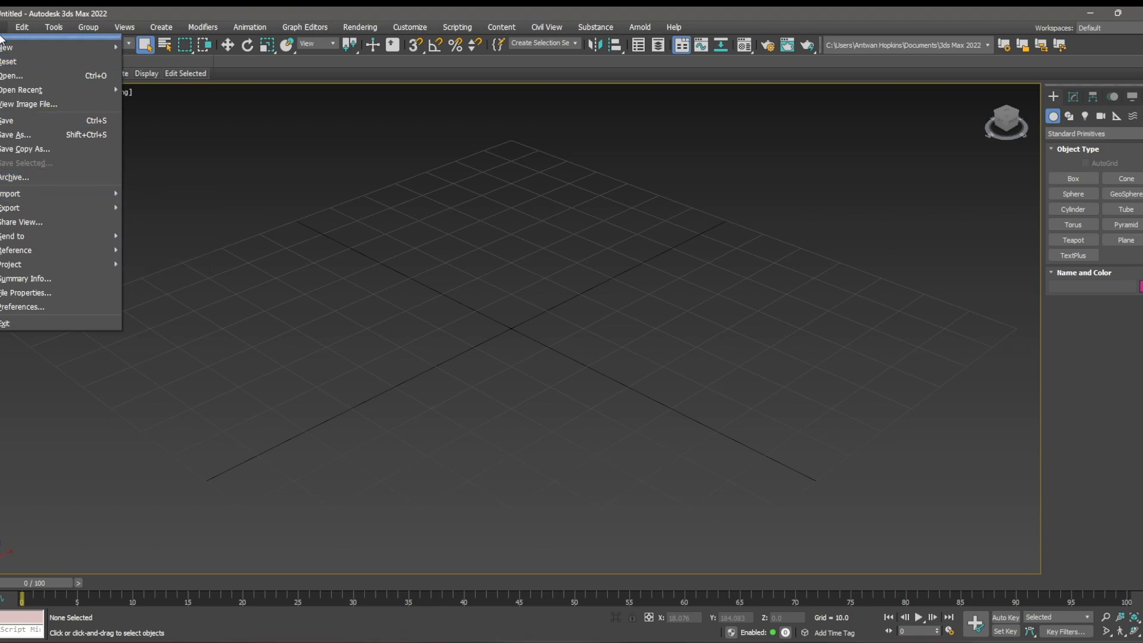
click(22, 27)
mouse_move(4, 26)
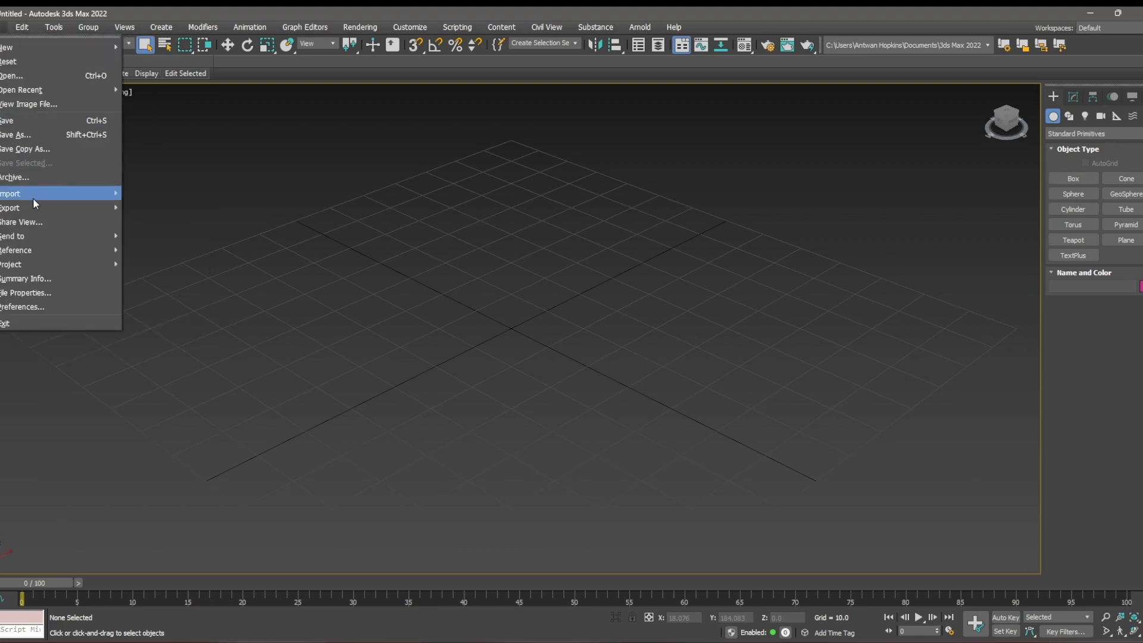
mouse_move(33, 196)
click(169, 197)
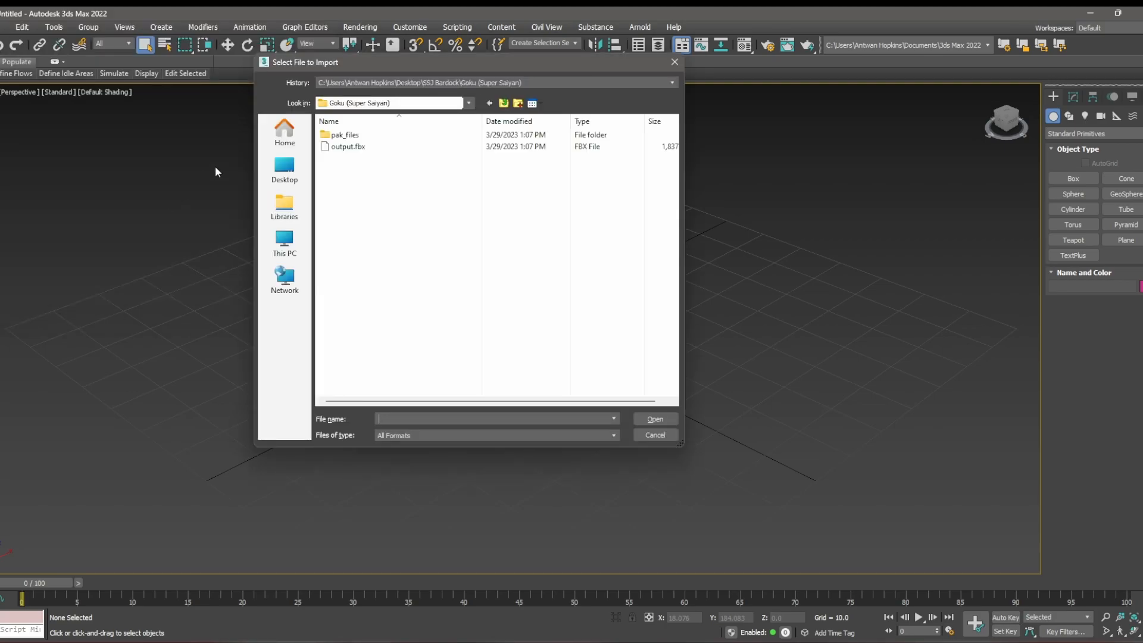
key(ctrl+v)
key(Return)
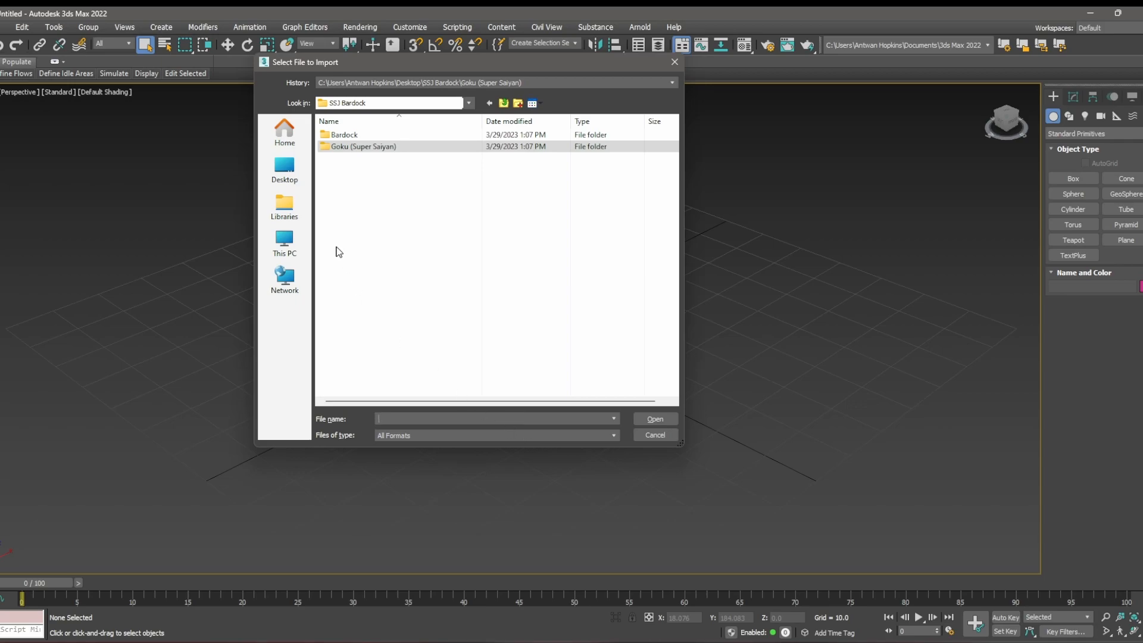
double_click(377, 147)
double_click(378, 147)
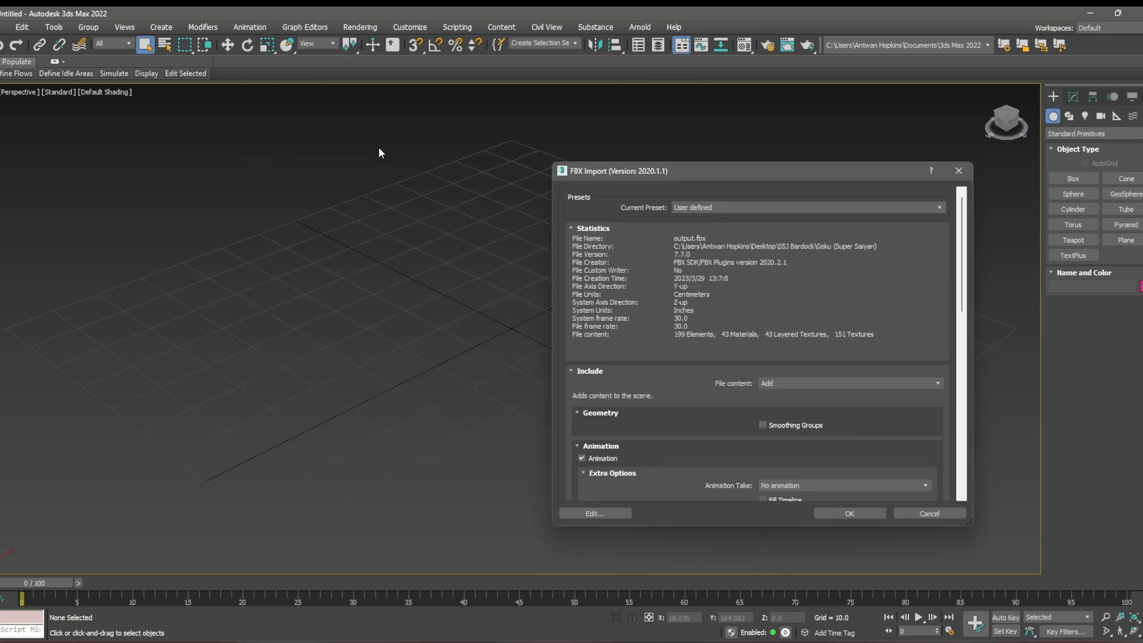
- Review the FBX import options and import the Super Saiyan Goku model with file units converted to centimeters
drag(632, 170, 420, 102)
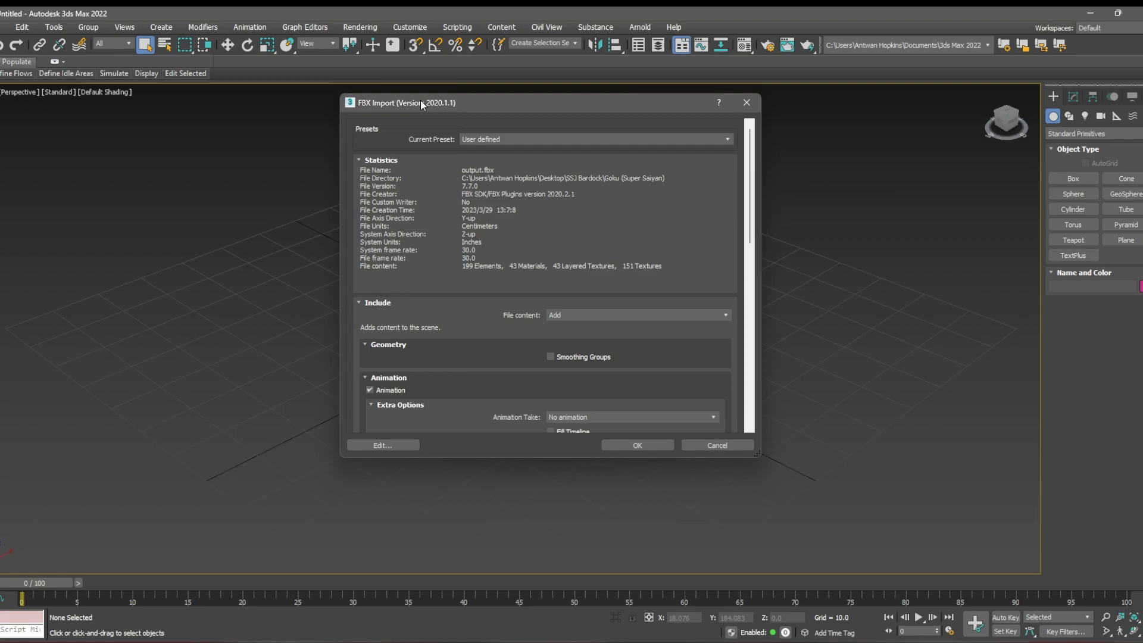
drag(761, 459, 784, 586)
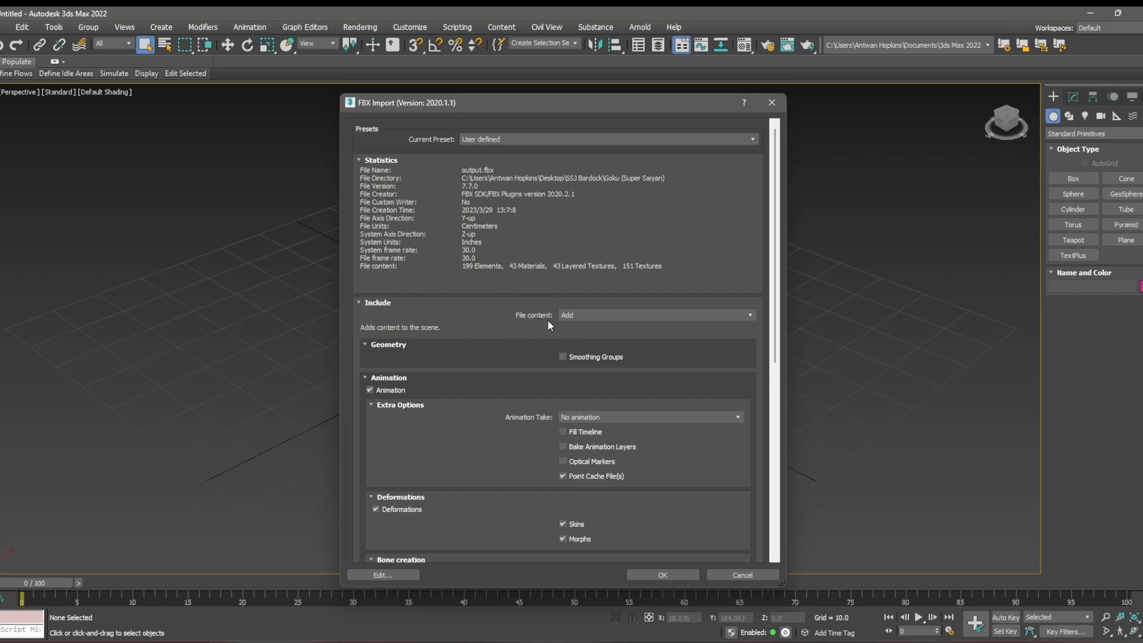
drag(774, 295, 760, 451)
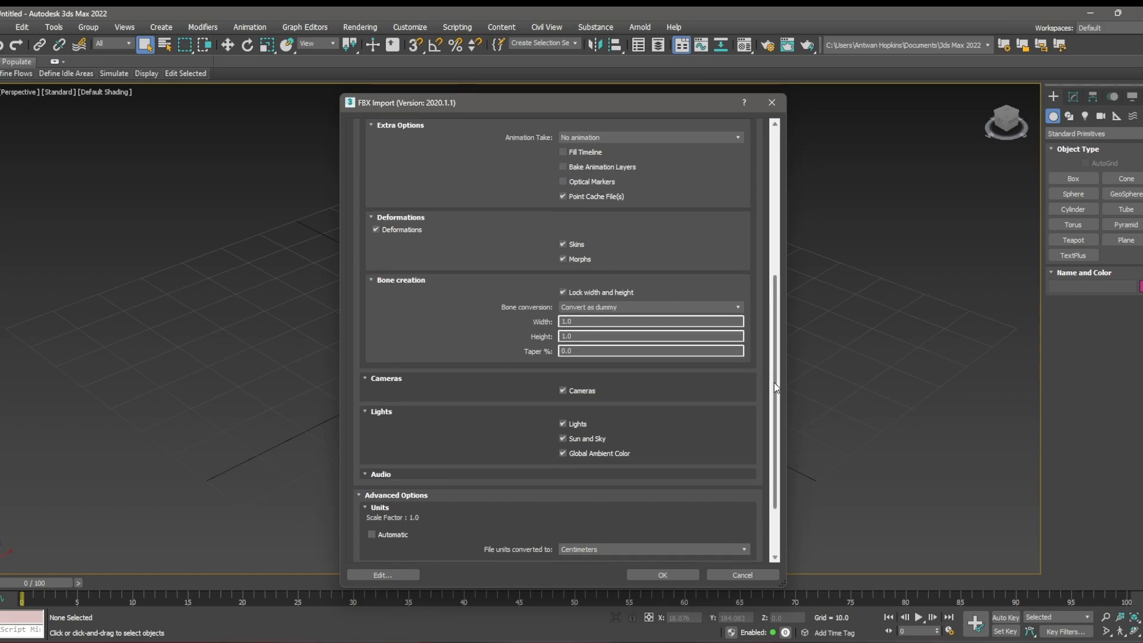
scroll(773, 382, down, 2)
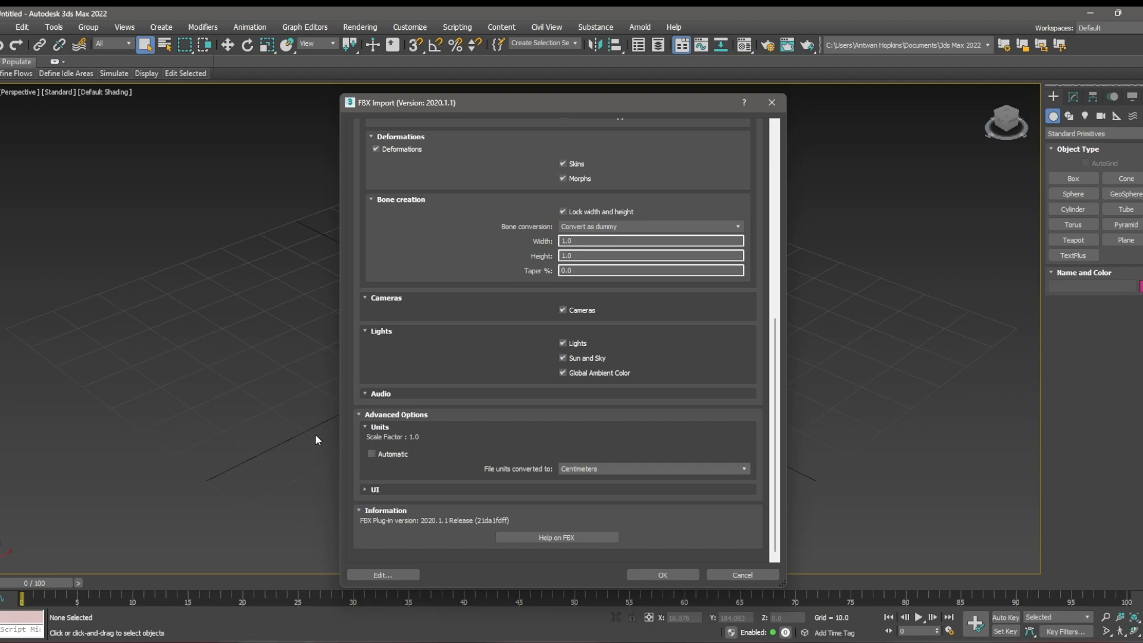
click(604, 469)
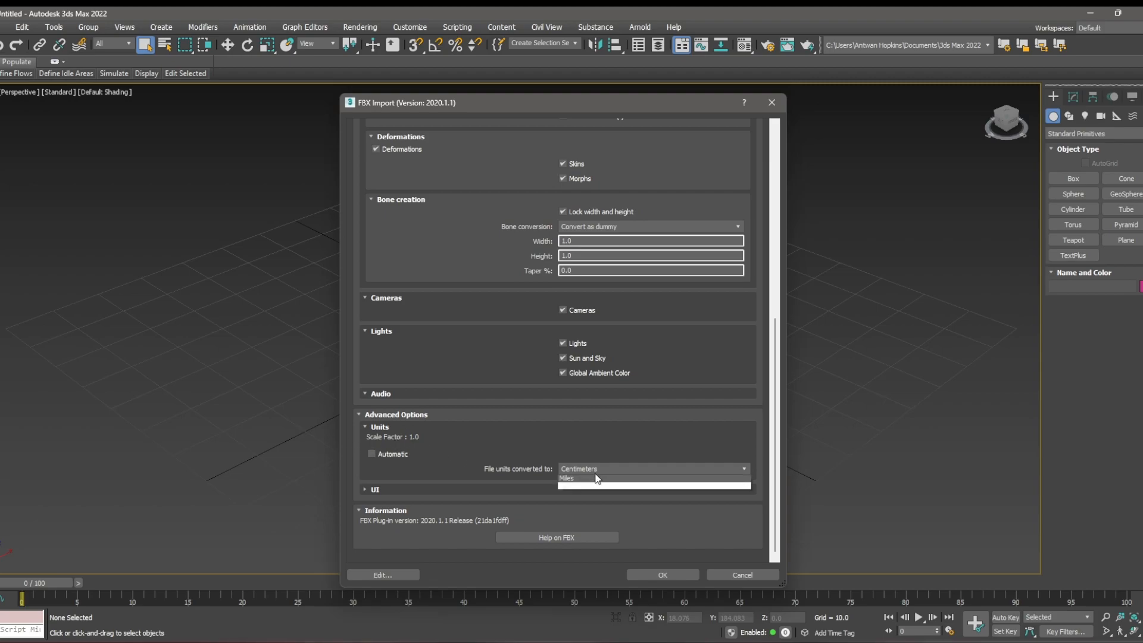
click(437, 436)
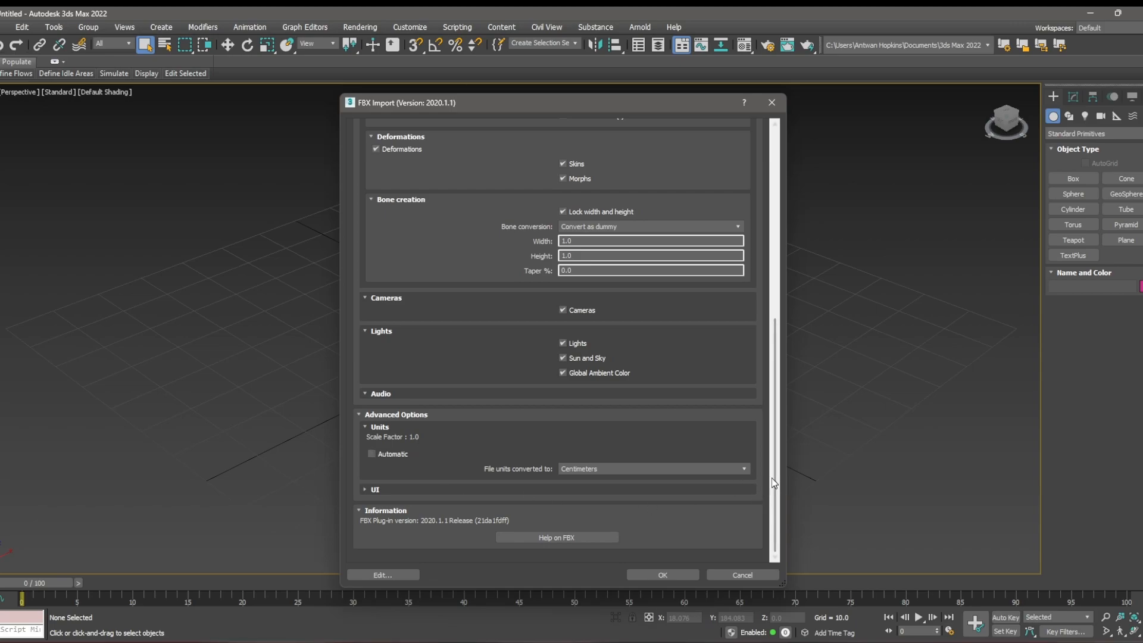
click(652, 573)
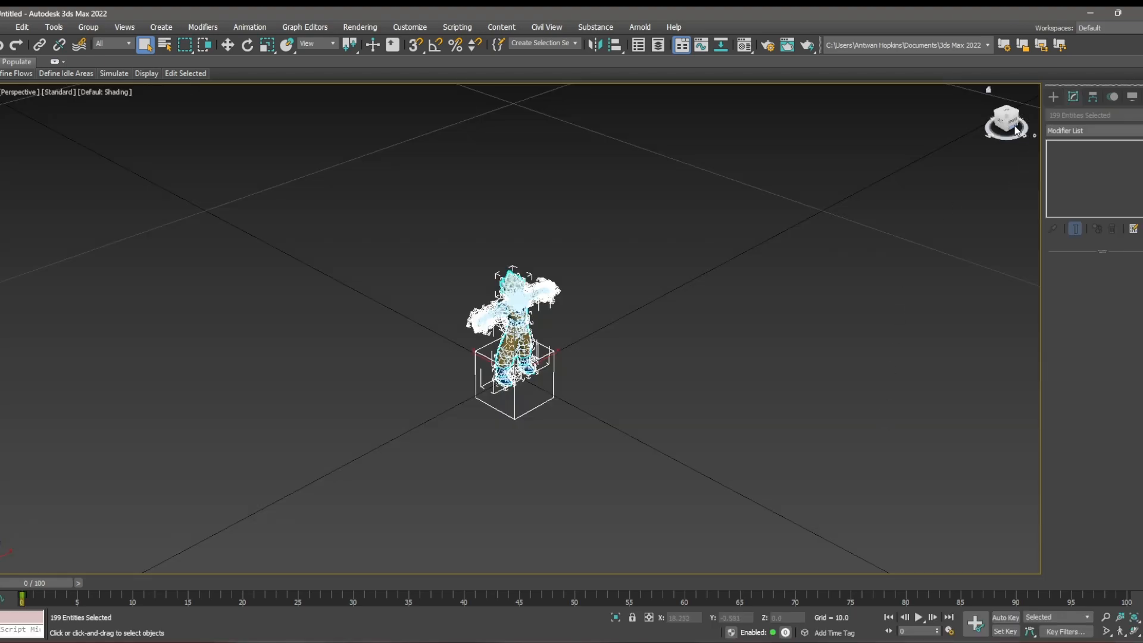
- Show the imported Goku model from the front and clear the selection of all imported objects
click(1015, 128)
scroll(508, 320, up, 8)
middle_drag(509, 320, 283, 404)
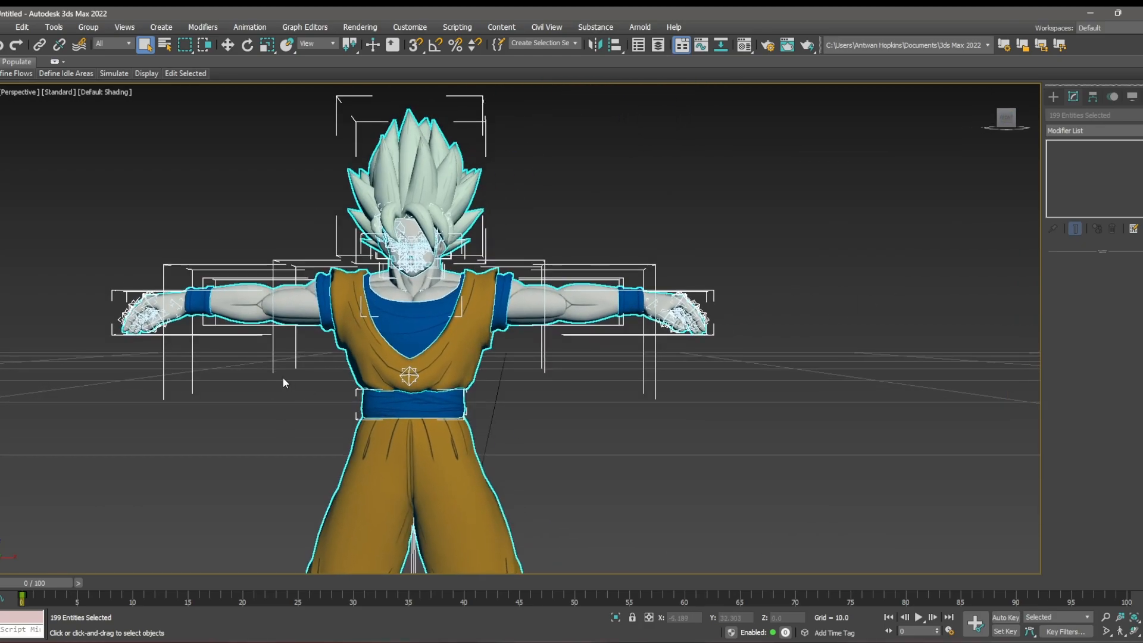
scroll(283, 382, up, 4)
click(249, 395)
scroll(276, 212, up, 5)
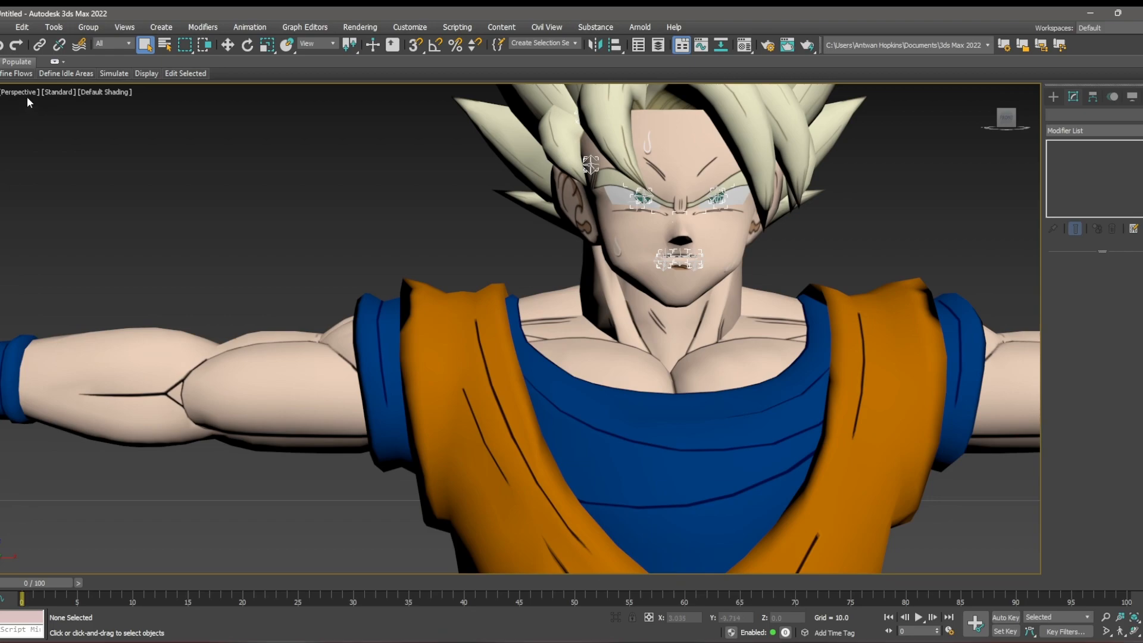
- Enable viewport clipping in the Perspective view, lower the near clipping limit, and check the Goku model up close
click(27, 99)
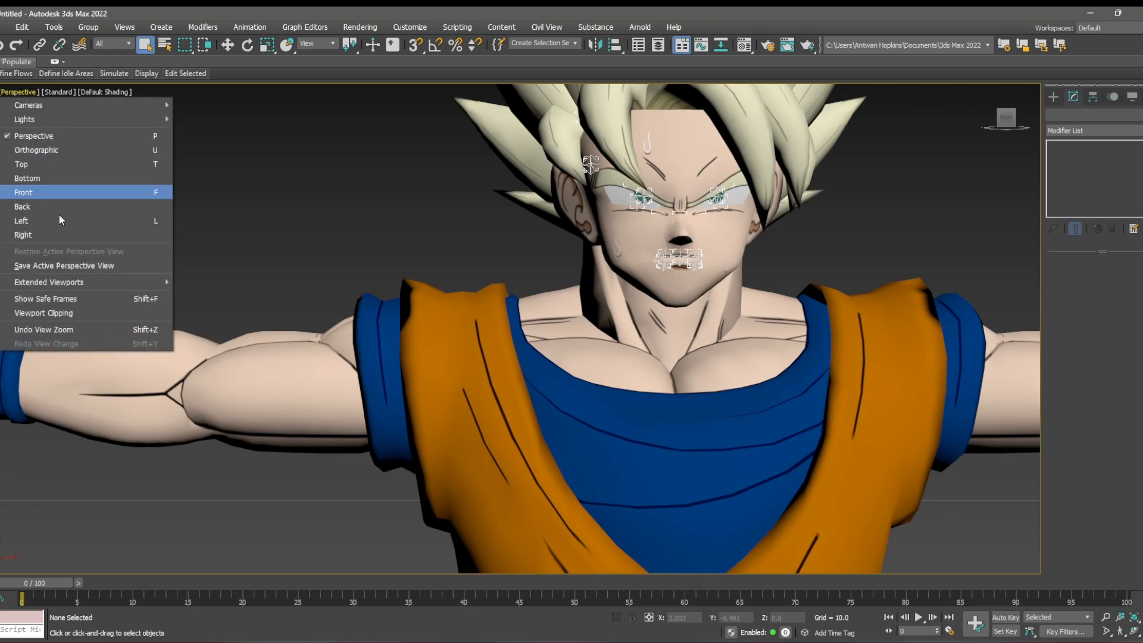
click(56, 313)
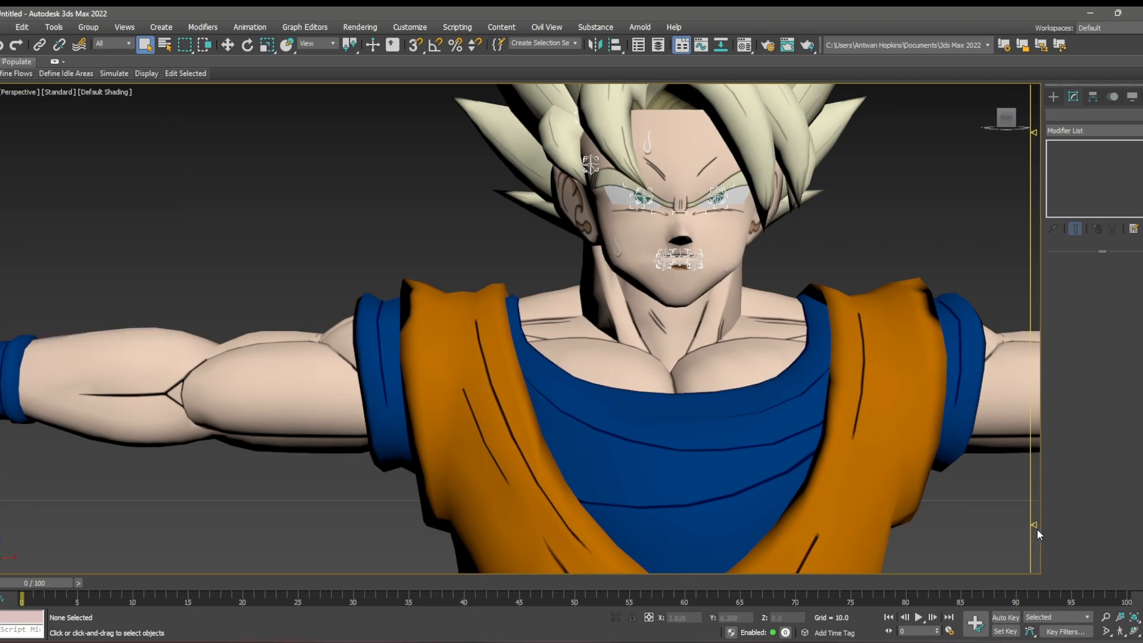
drag(1034, 525, 1034, 565)
scroll(797, 439, up, 5)
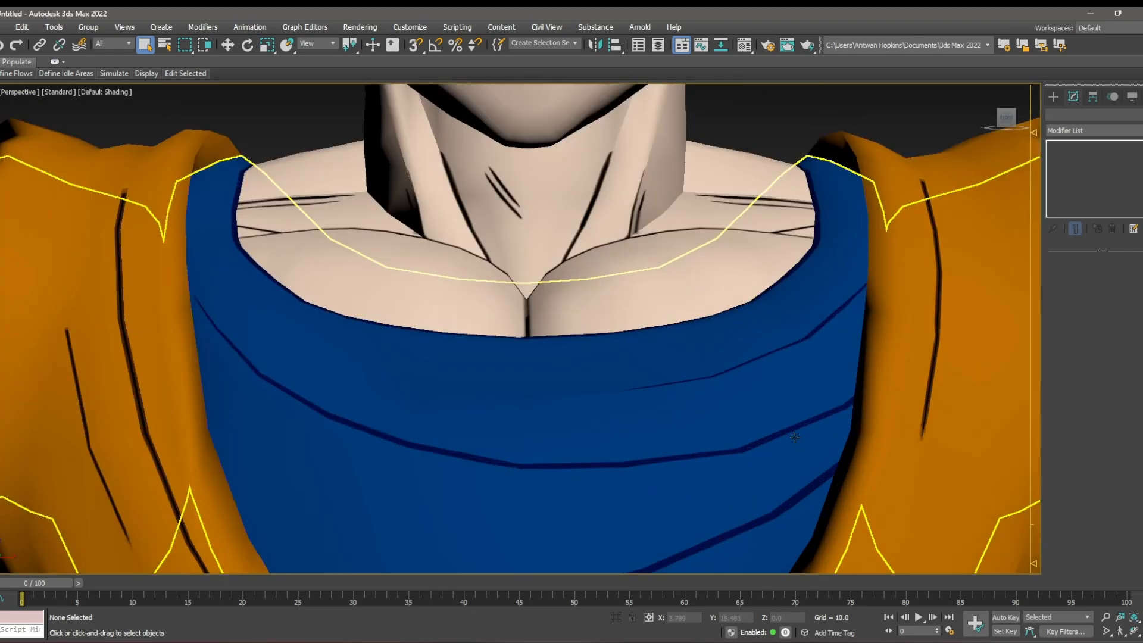
scroll(773, 413, down, 8)
middle_drag(894, 484, 699, 390)
scroll(690, 367, down, 4)
scroll(565, 213, up, 3)
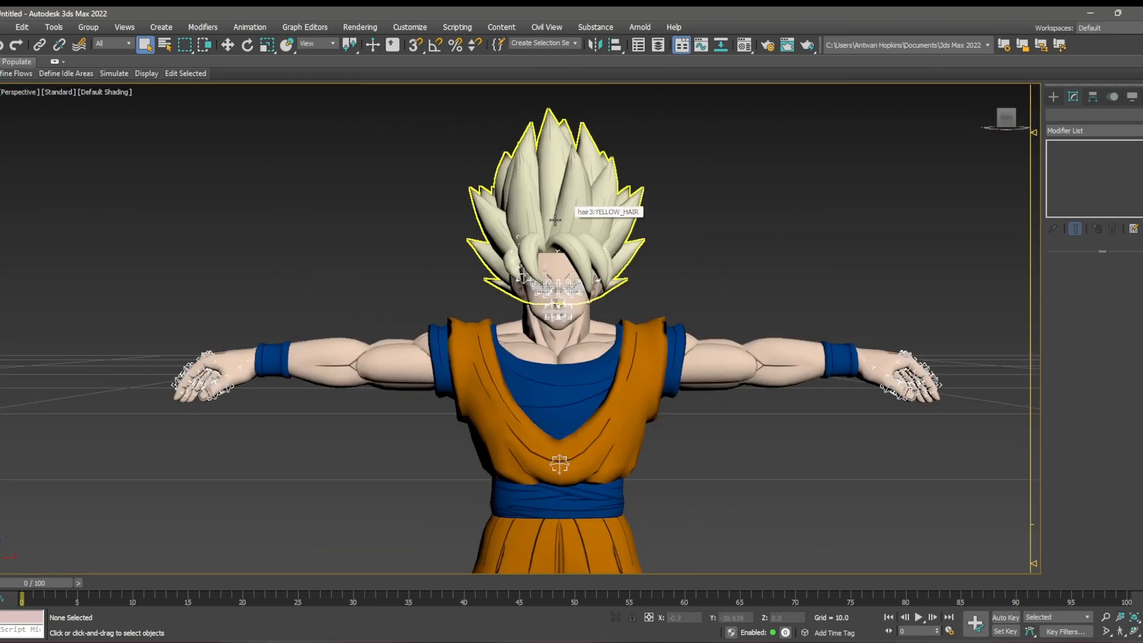
scroll(571, 299, up, 5)
scroll(572, 300, down, 8)
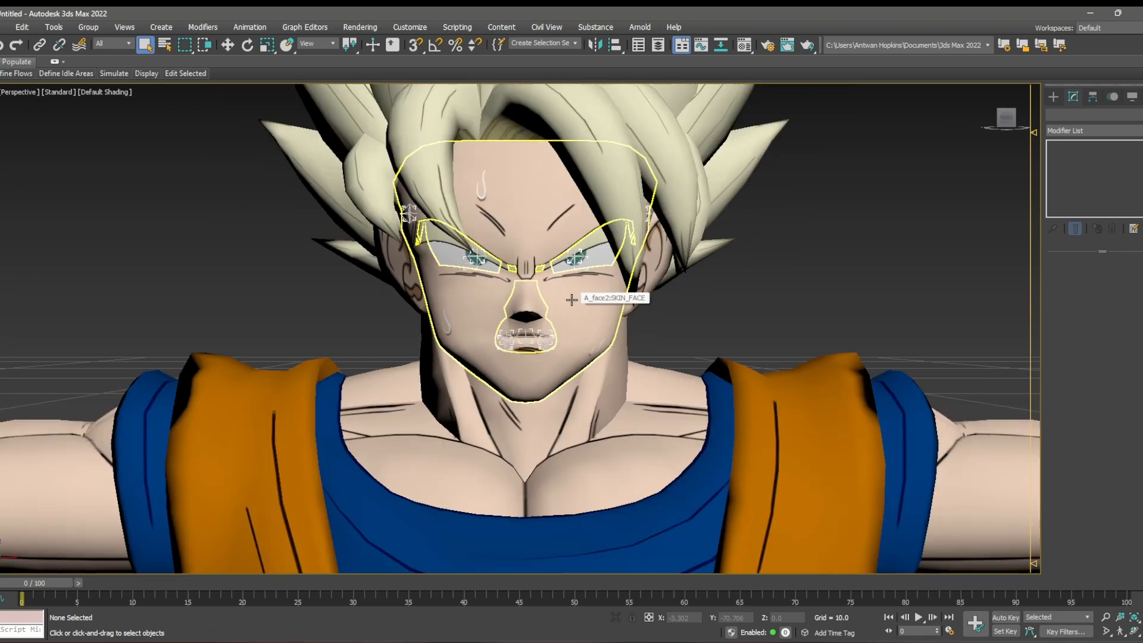
scroll(732, 304, up, 3)
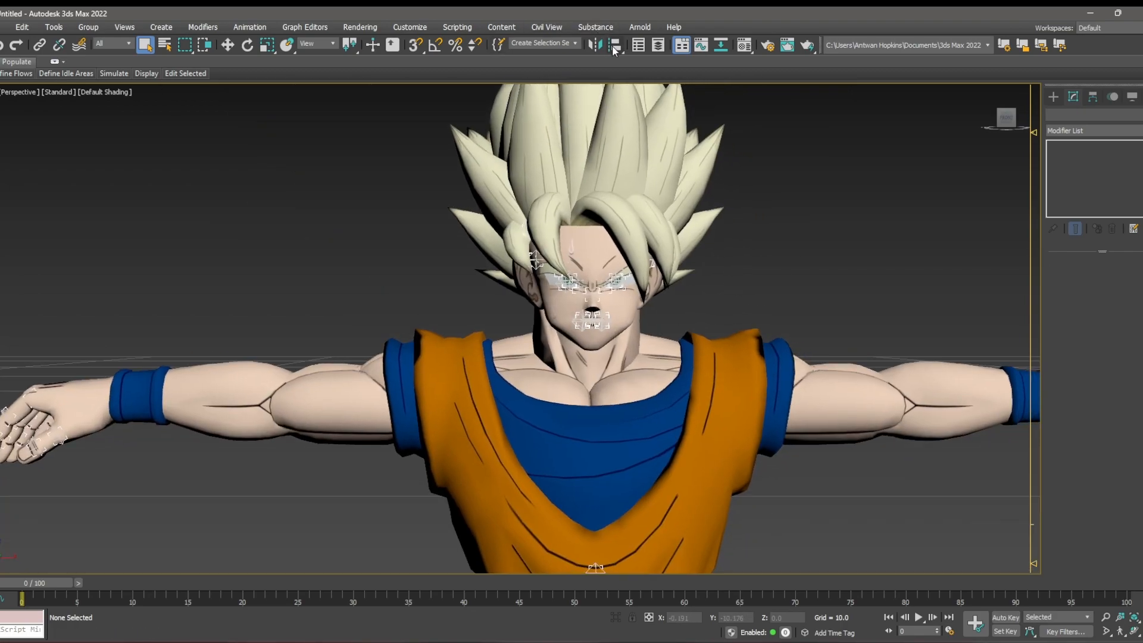
- Open the Scene Explorer, check its layer sorting, and set it to sort objects by hierarchy
click(639, 50)
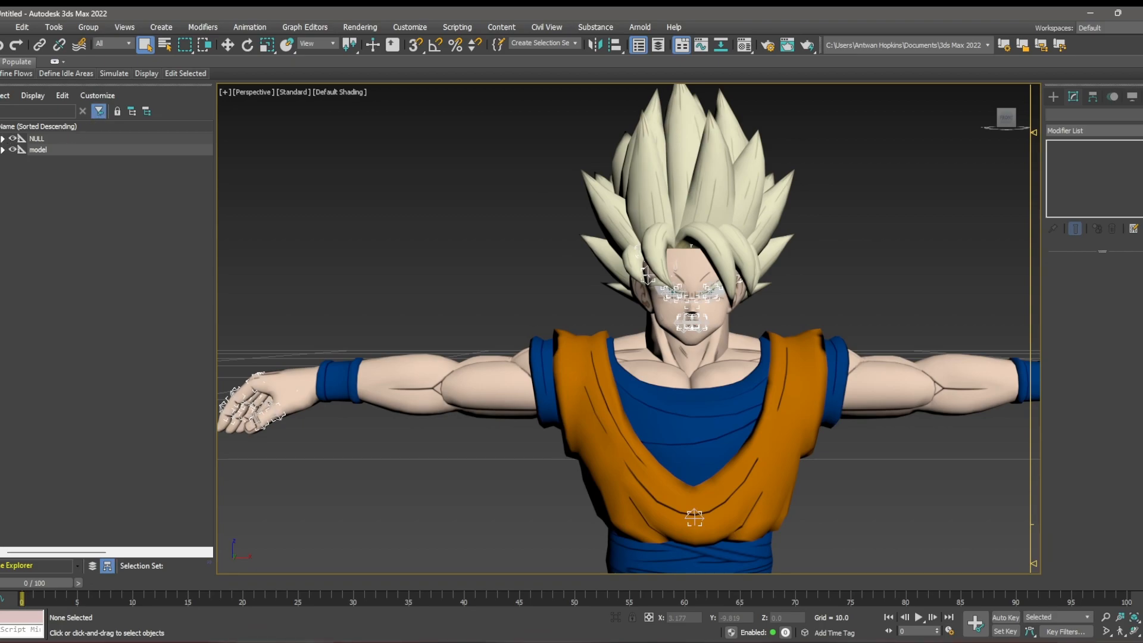
click(92, 566)
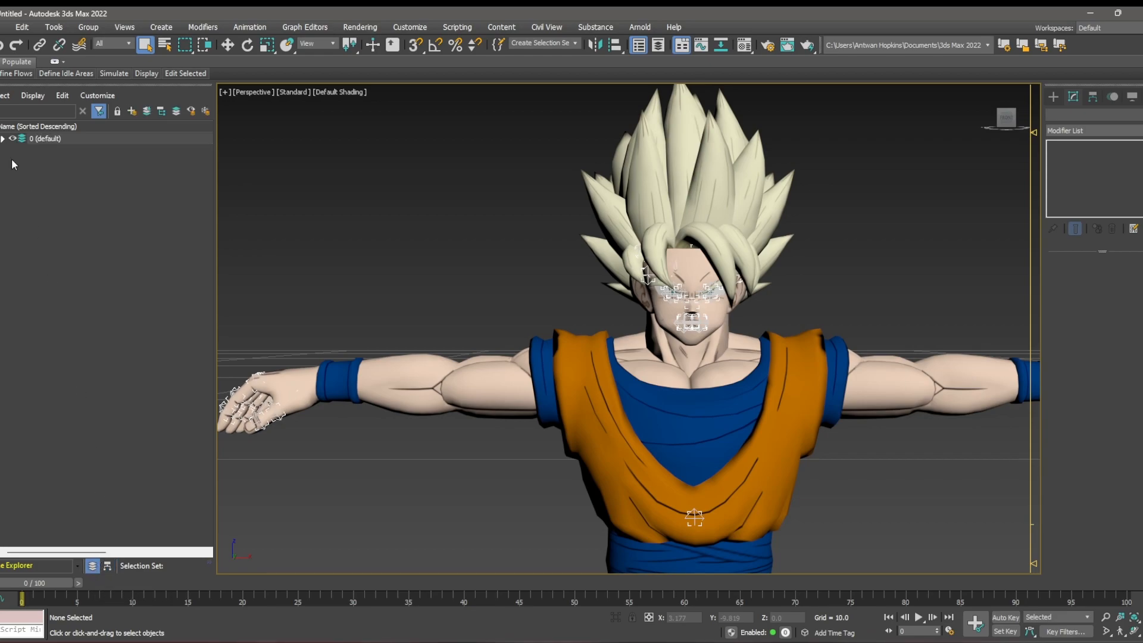
click(3, 138)
click(3, 140)
click(107, 566)
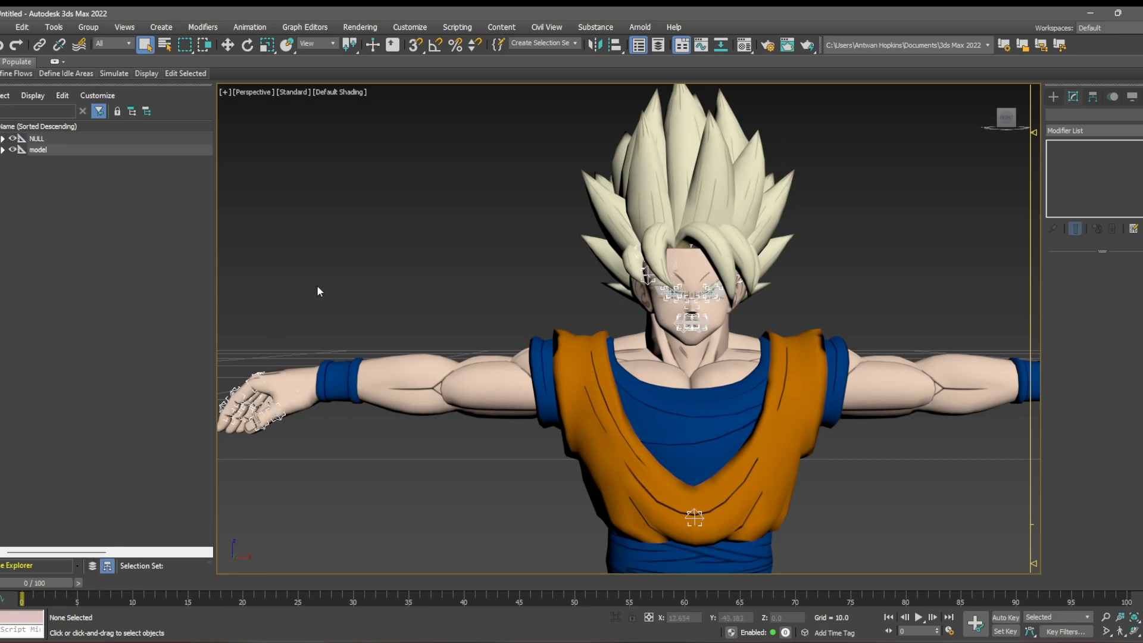
- Locate the hair mesh in the Scene Explorer, and expand the model node with its head branch collapsed
middle_drag(531, 247, 493, 250)
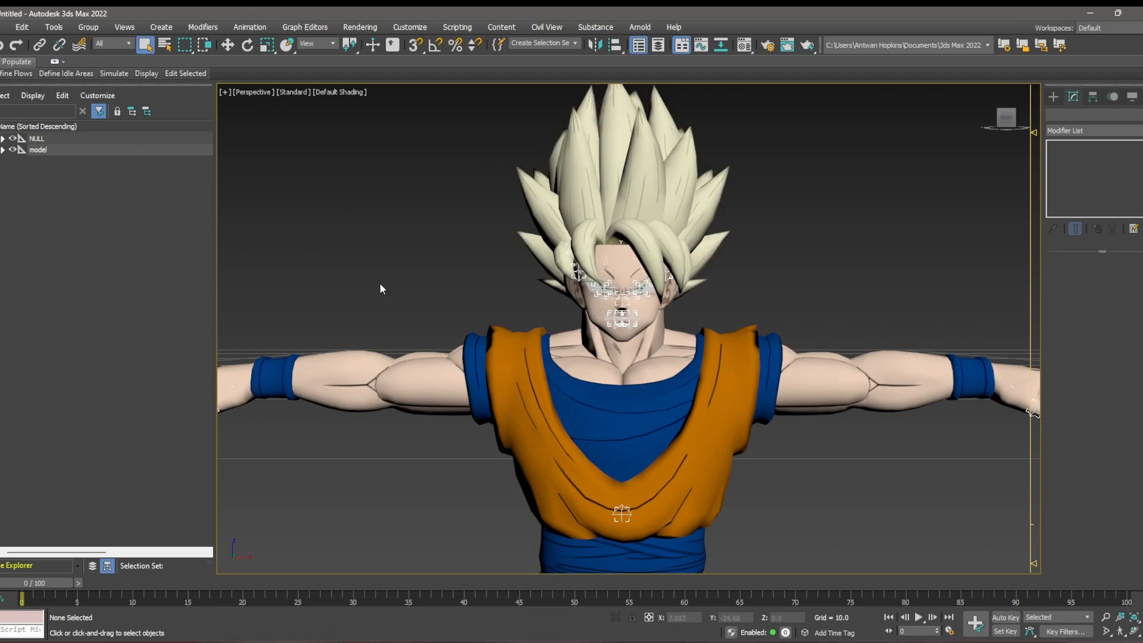
scroll(855, 484, down, 3)
middle_drag(855, 484, 750, 333)
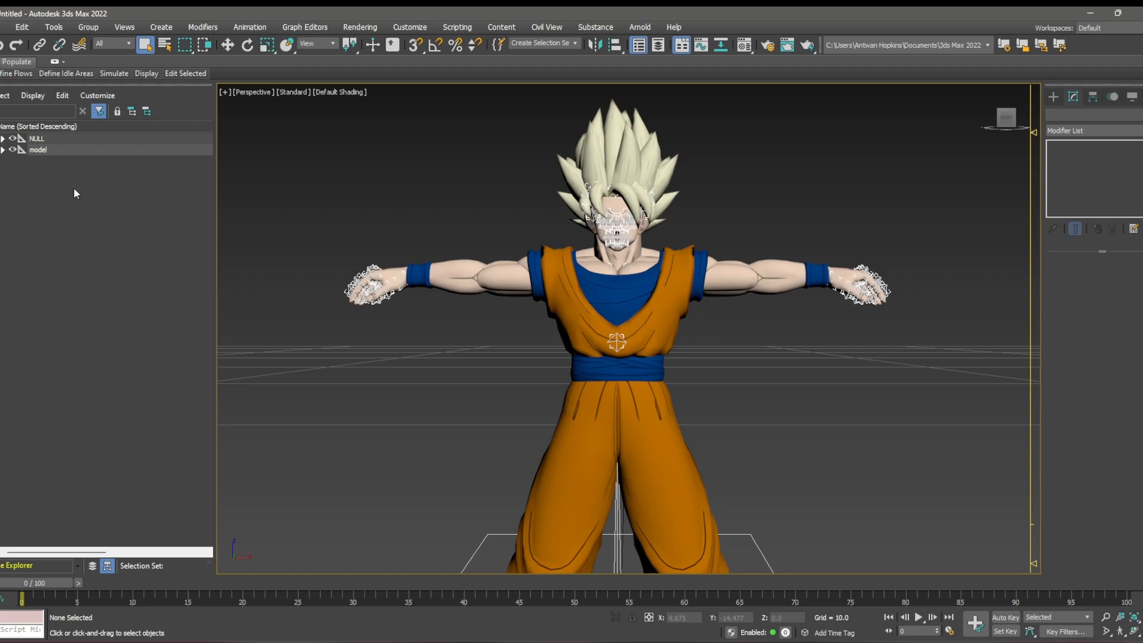
click(626, 163)
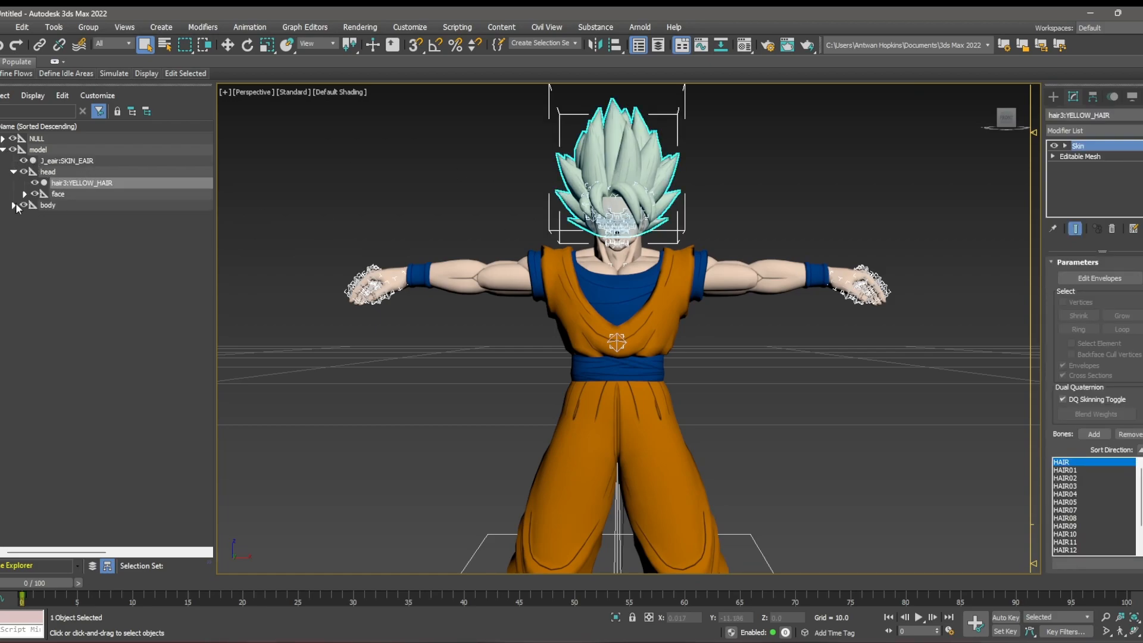
click(4, 150)
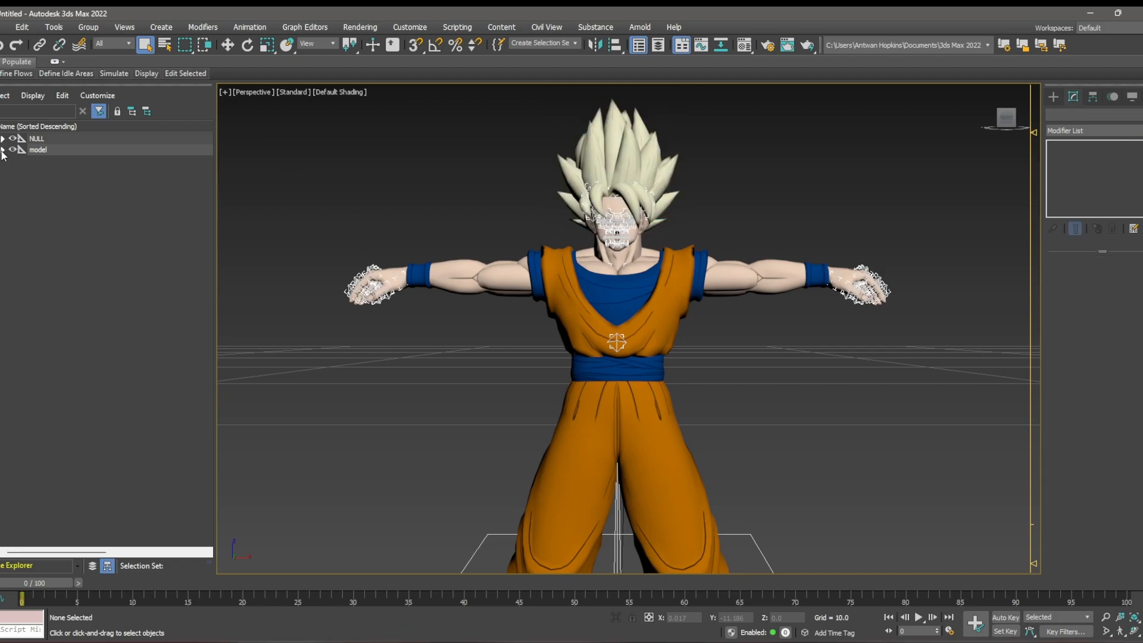
click(3, 150)
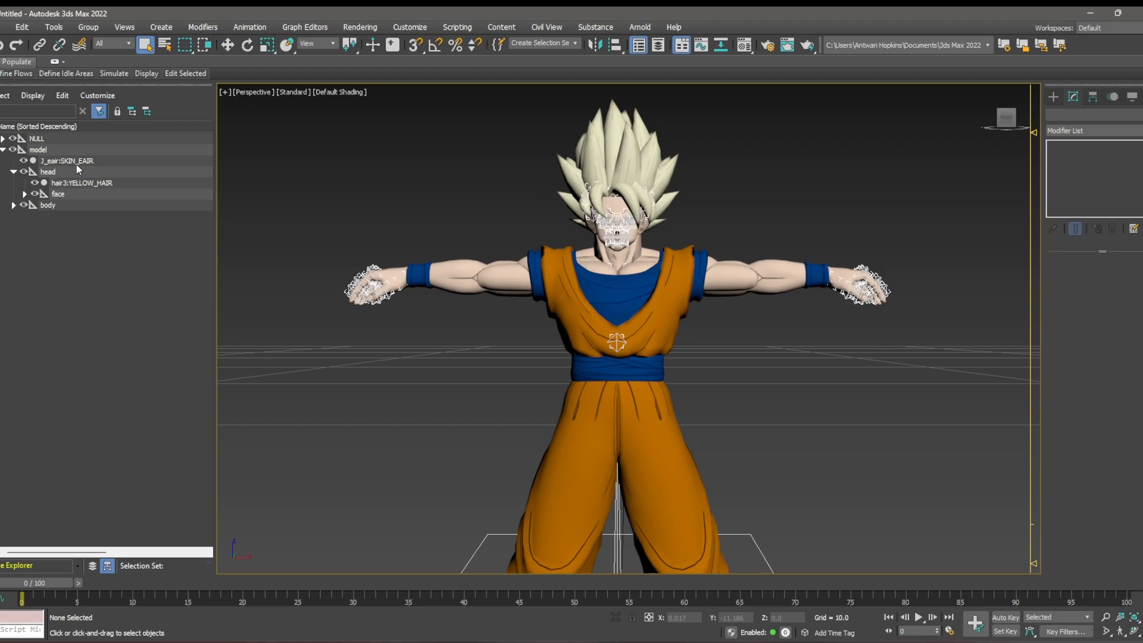
click(13, 172)
- Select the body node with all its child nodes plus J_eair:SKIN_EAIR, and delete them from the Goku model
click(56, 181)
right_click(107, 182)
click(143, 194)
right_click(119, 180)
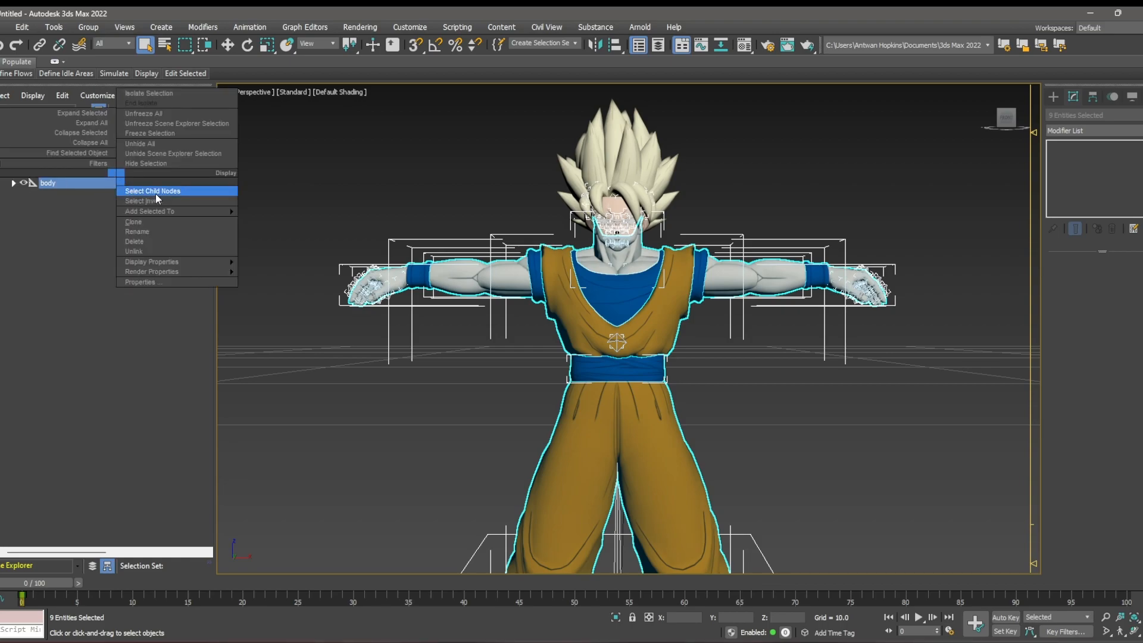
click(155, 192)
ctrl+click(72, 161)
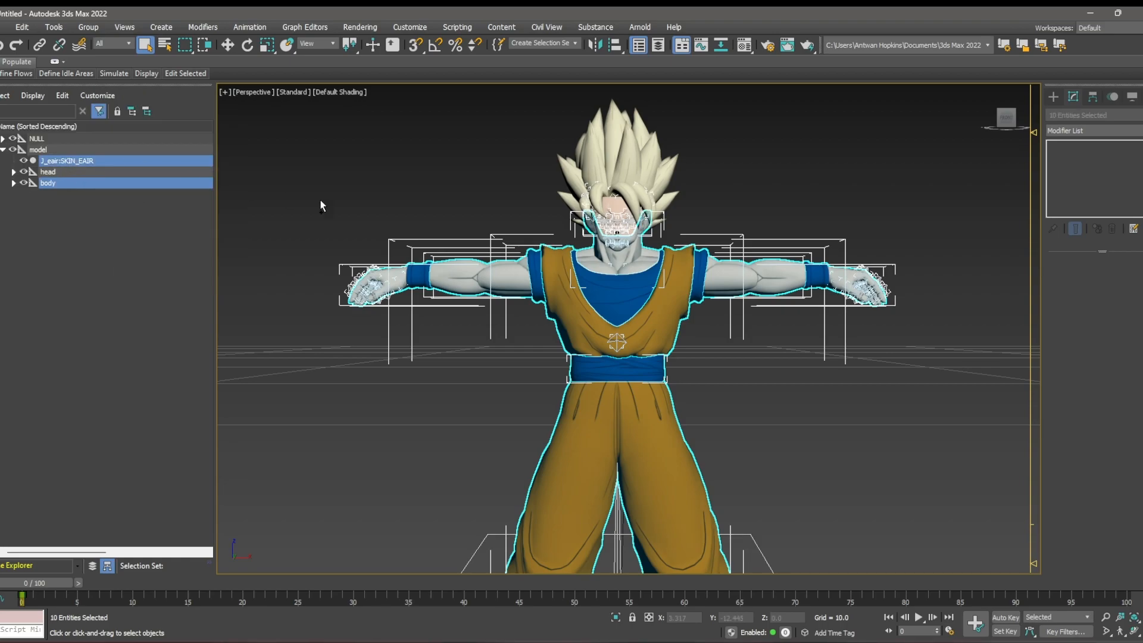
key(Delete)
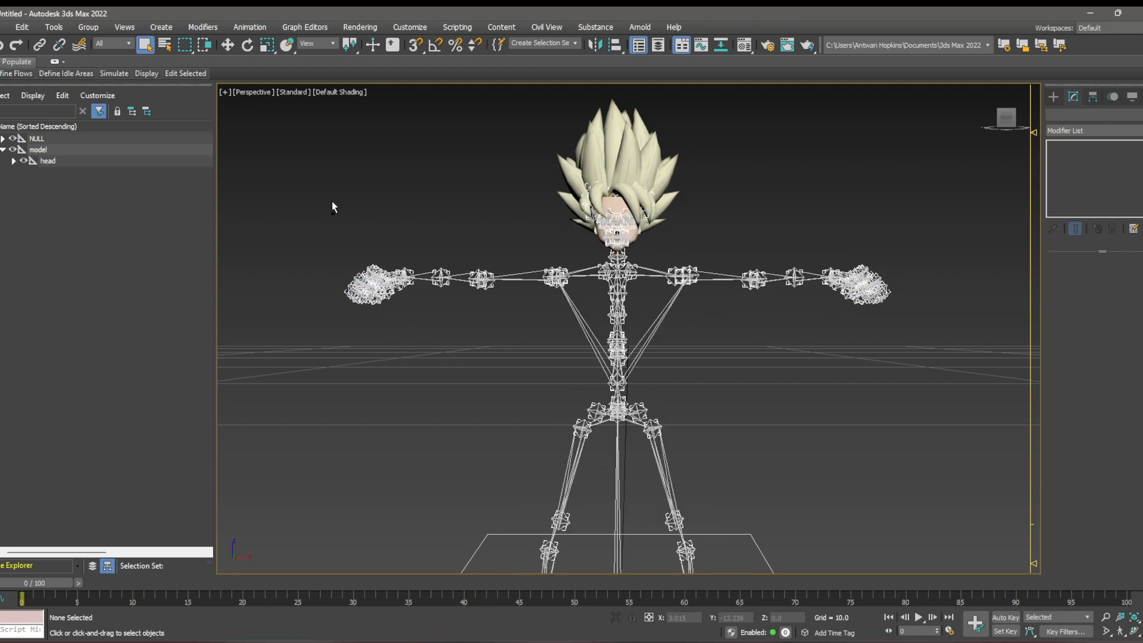
- Delete the face node and all its child nodes from the head branch, leaving the hair3:YELLOW_HAIR mesh
click(13, 162)
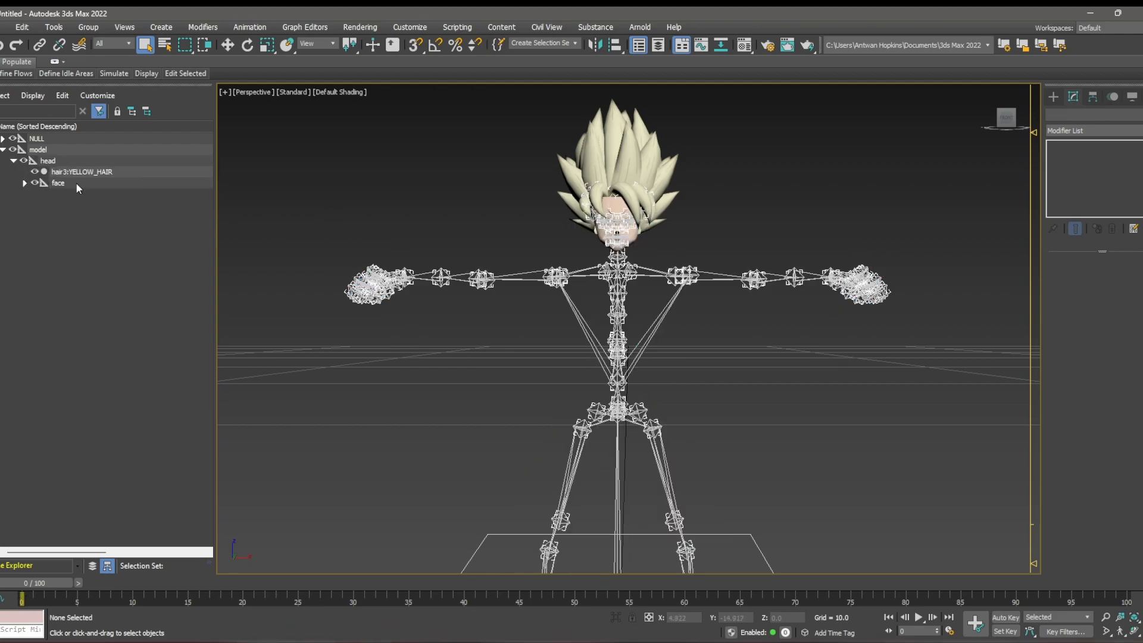
click(66, 185)
right_click(108, 184)
click(99, 197)
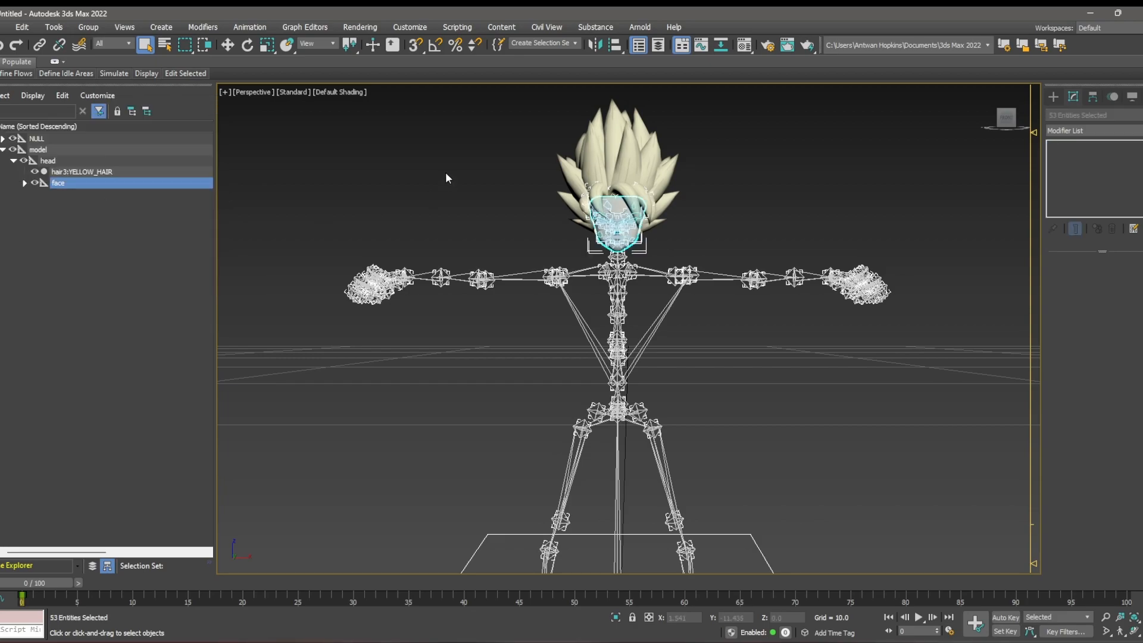
key(Delete)
scroll(635, 146, up, 5)
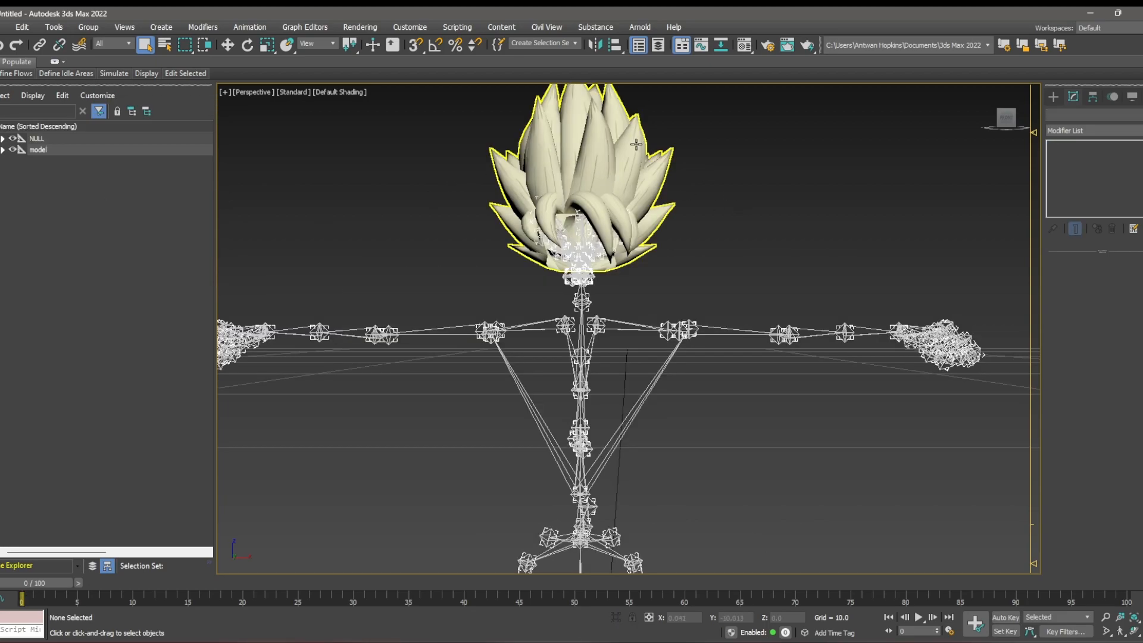
- Save the hair-only scene as SSJ Goku Hair in 3ds Max format in the scenes folder
mouse_move(1006, 117)
mouse_down()
mouse_move(985, 119)
mouse_move(996, 119)
mouse_up()
click(1005, 118)
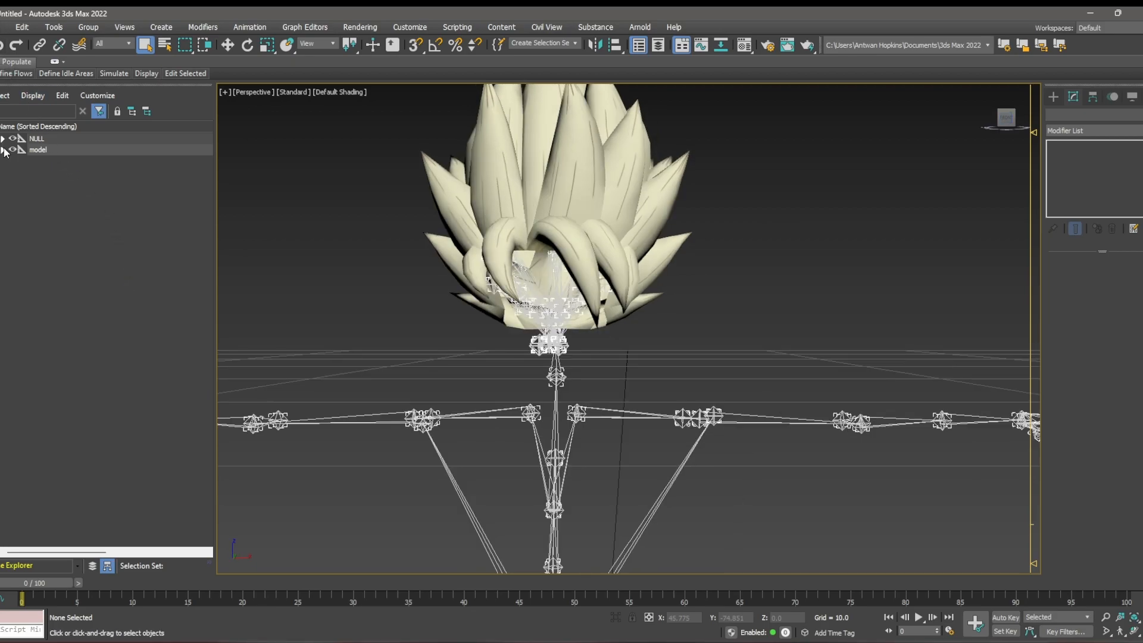
click(4, 27)
click(38, 121)
text(SSJ Goku Hair)
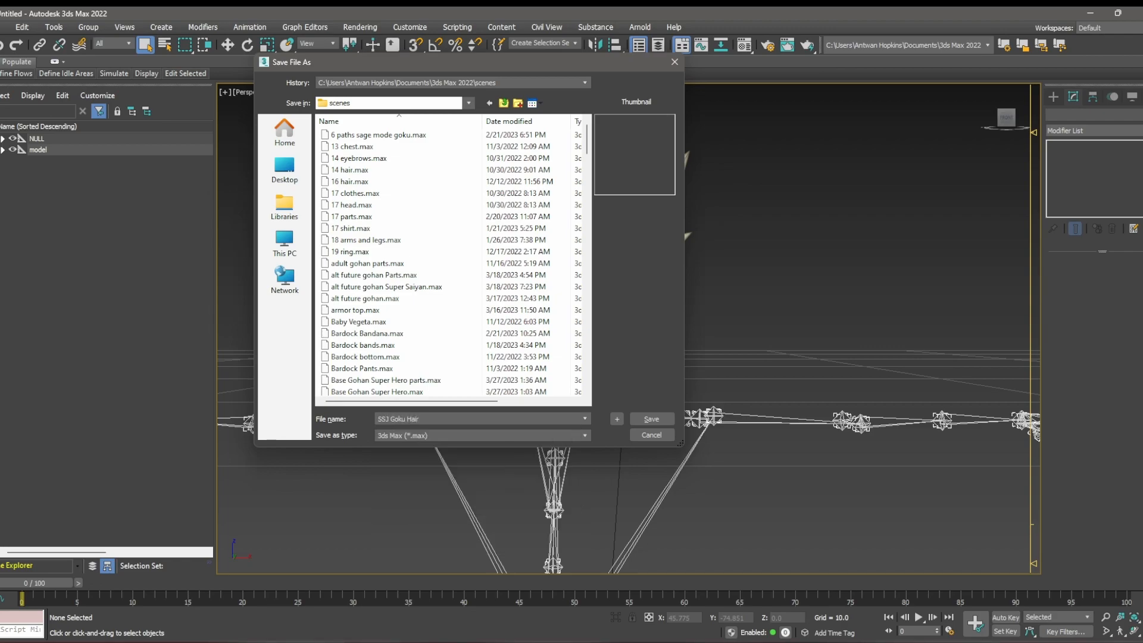
key(Return)
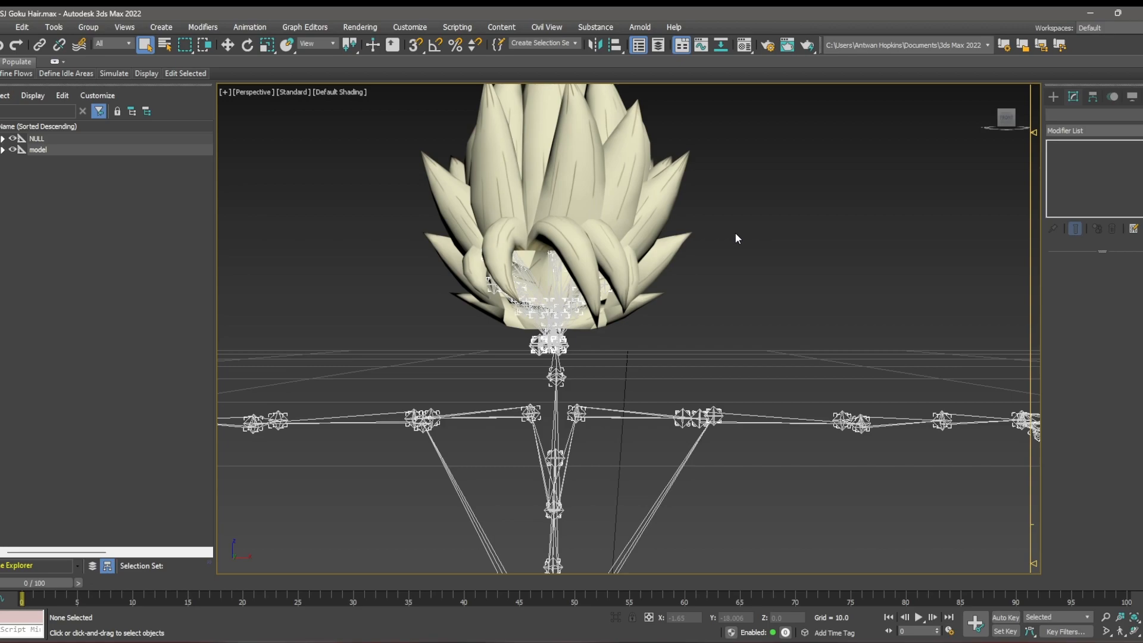
- Select the hair3:YELLOW_HAIR mesh and examine the full list of bones in its Skin modifier
click(682, 226)
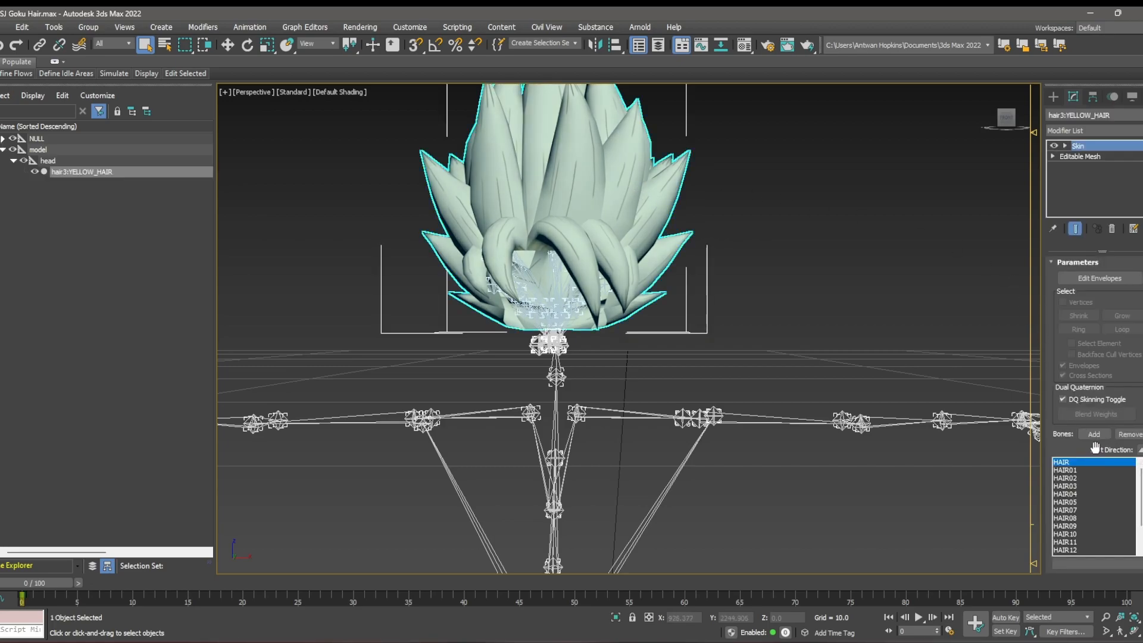
scroll(1082, 481, down, 1)
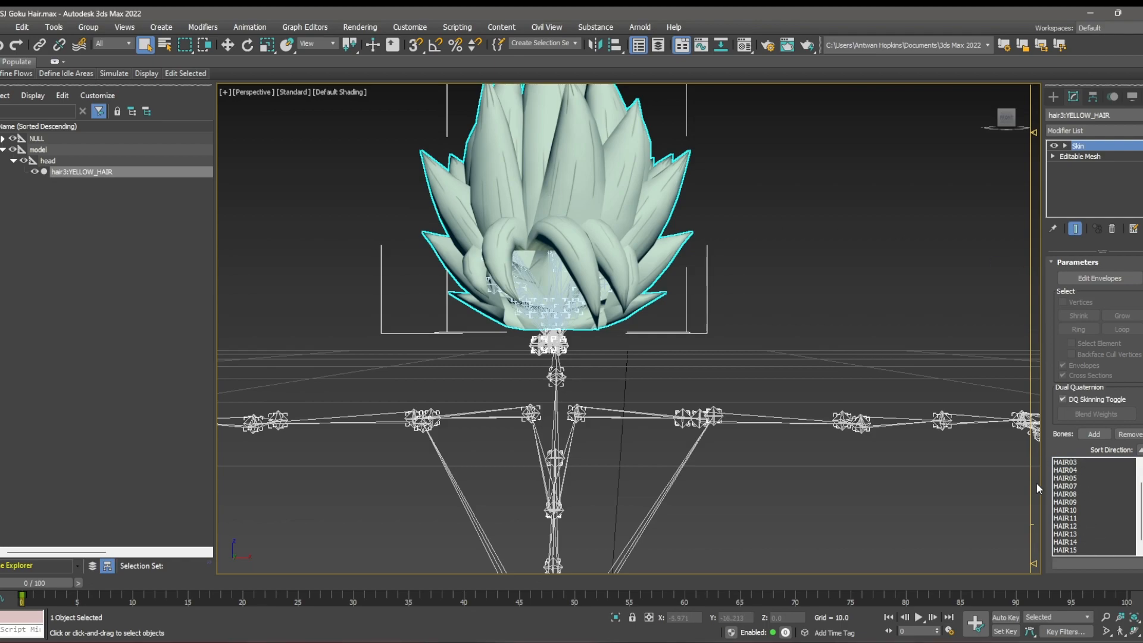
scroll(1036, 458, down, 3)
scroll(910, 403, up, 4)
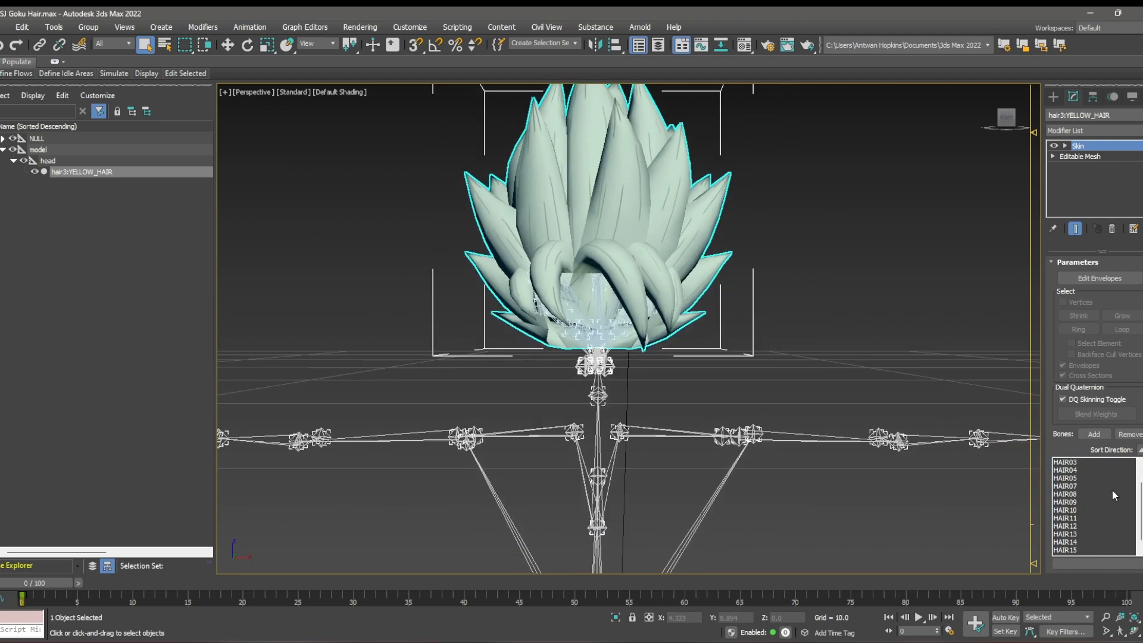
drag(1141, 501, 1141, 486)
click(1101, 463)
drag(1089, 454, 1089, 446)
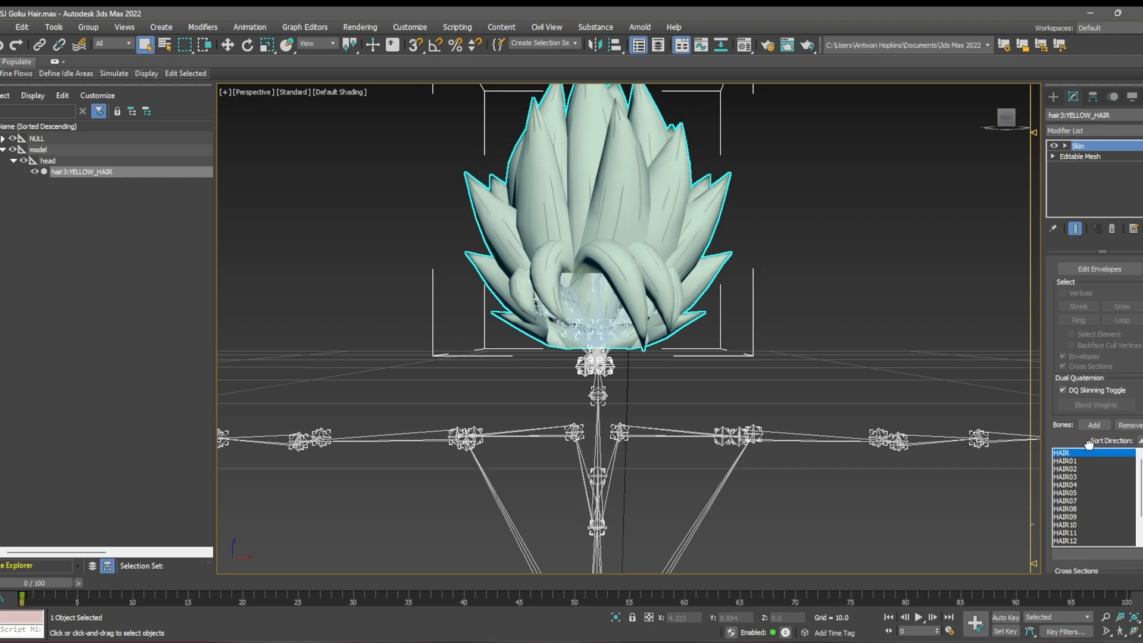
scroll(1088, 445, down, 3)
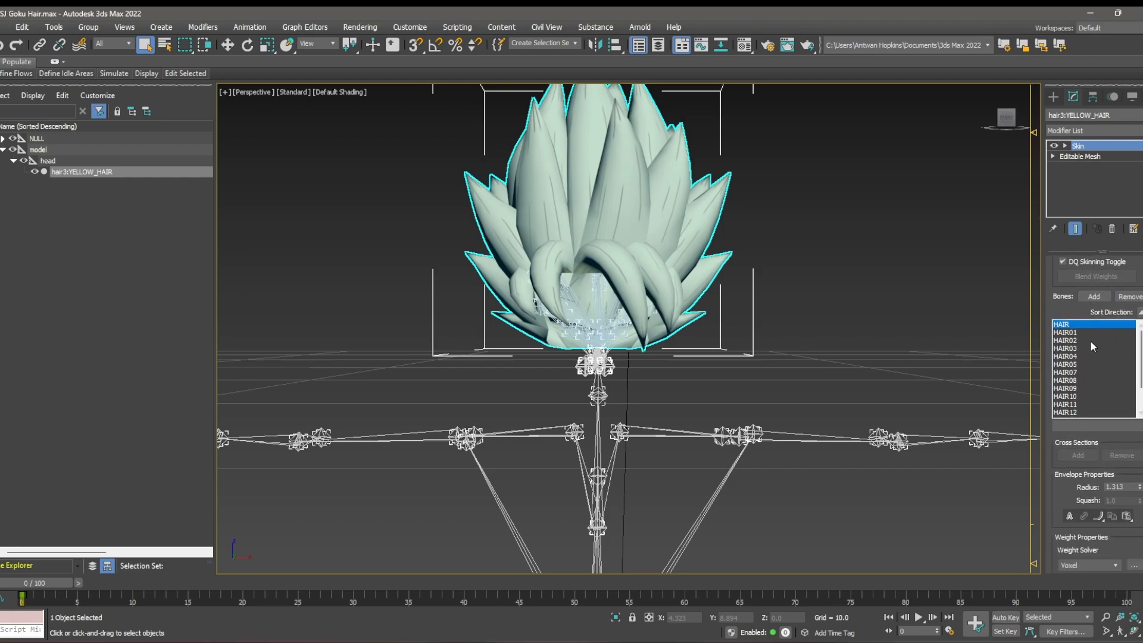
drag(1141, 350, 1141, 379)
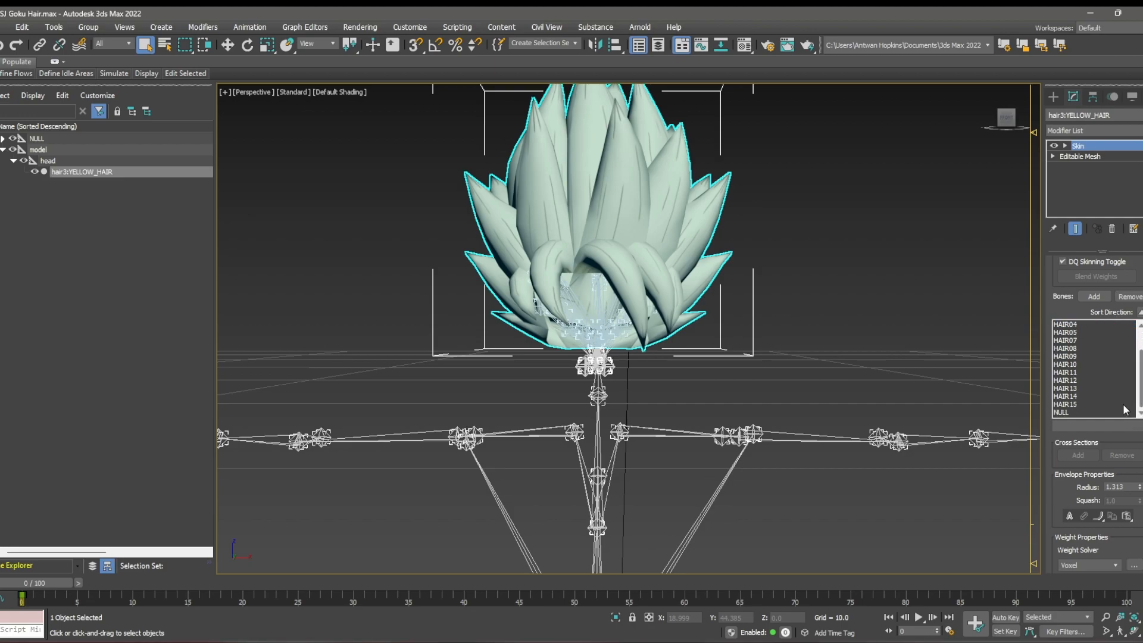
- Save the hair mesh's skin envelopes as Super Saiyan Hair in the SSJ Bardock folder on the desktop, and deselect the mesh
scroll(1094, 417, down, 3)
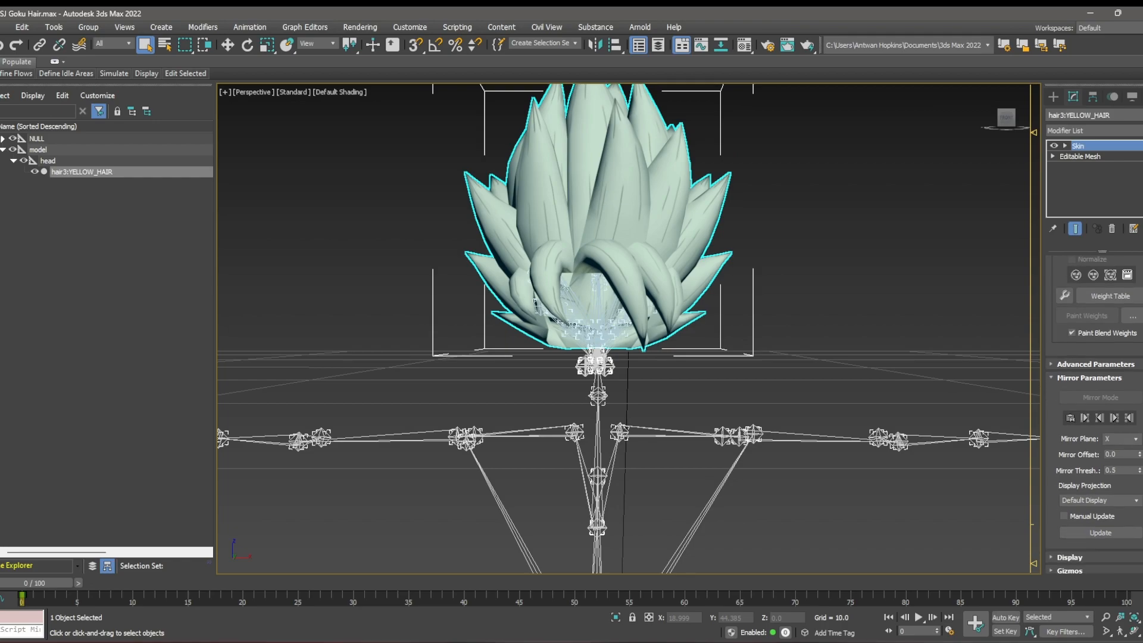
click(1080, 364)
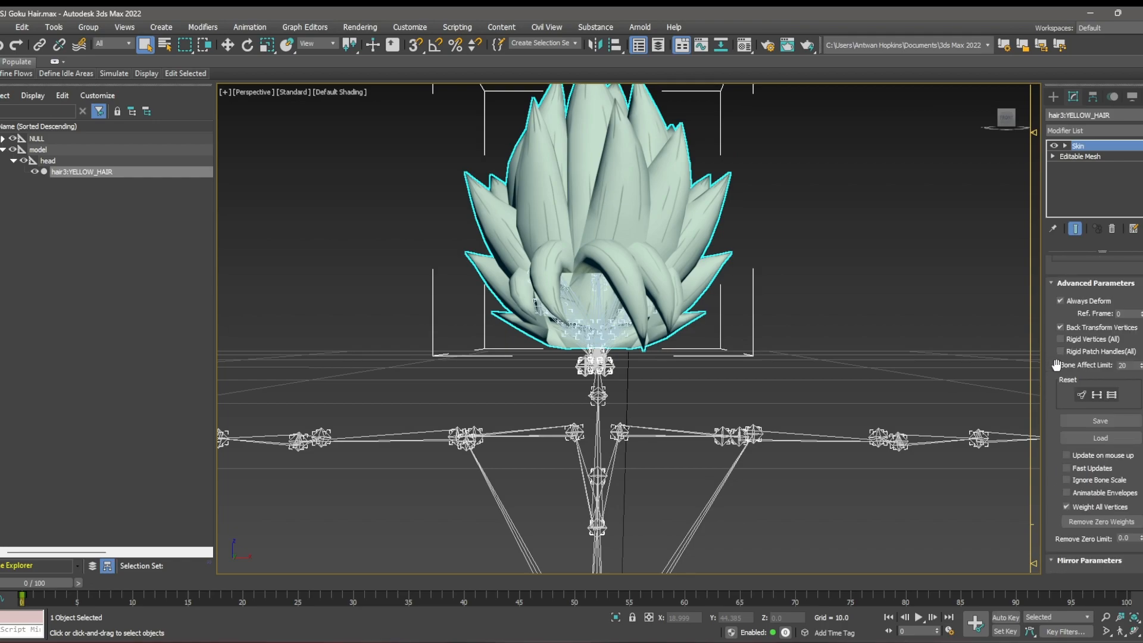
click(1105, 419)
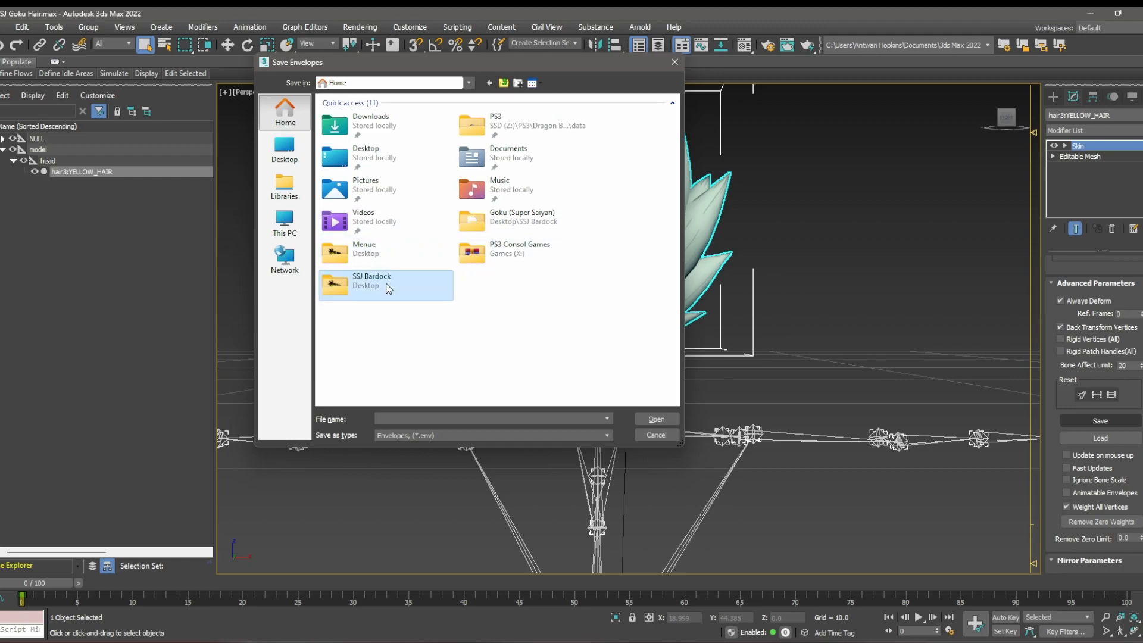
double_click(388, 285)
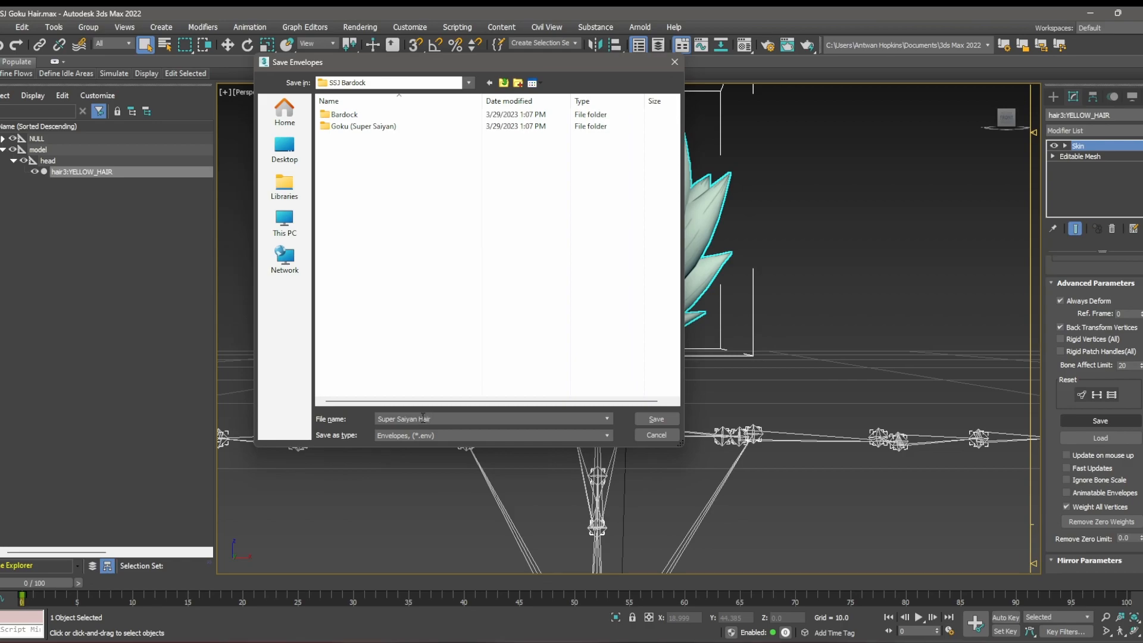
click(644, 419)
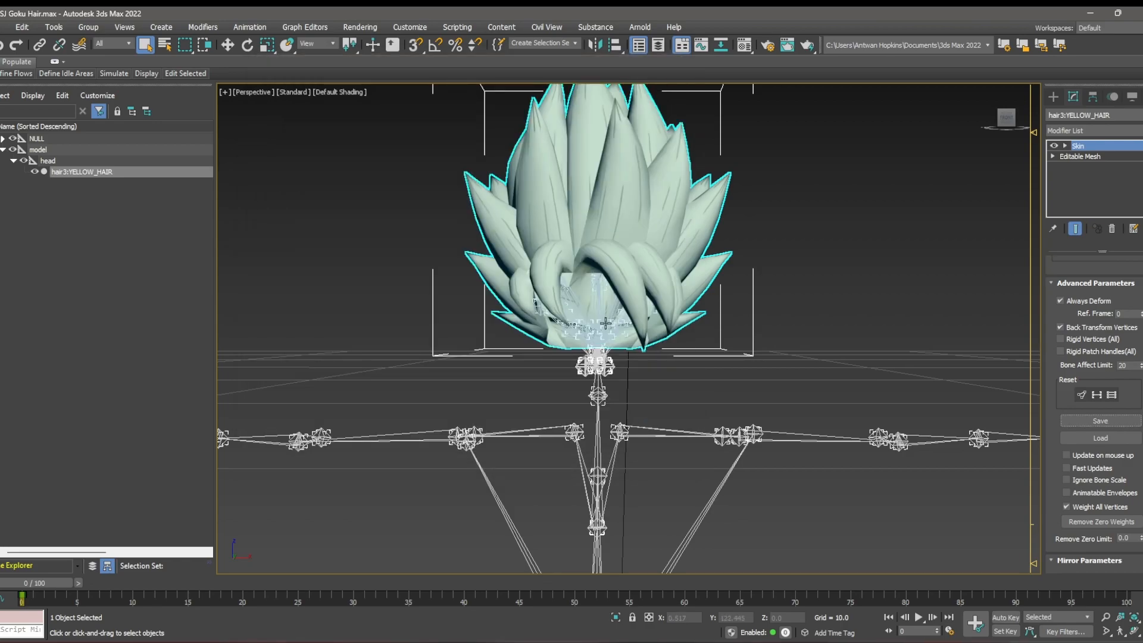
click(336, 226)
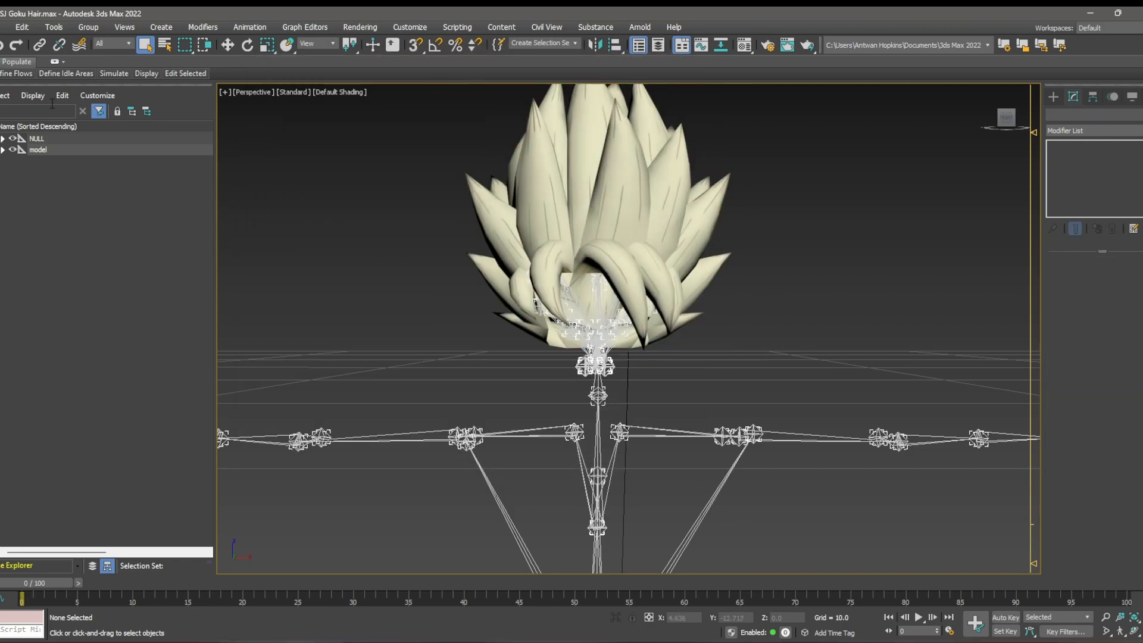
click(4, 26)
click(10, 63)
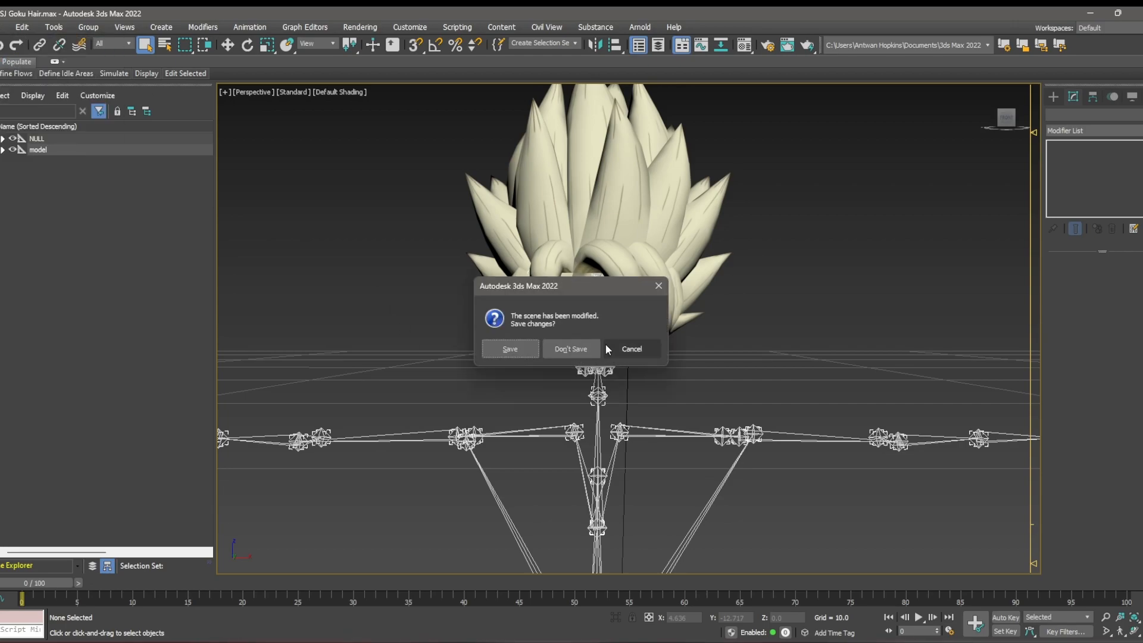
click(658, 286)
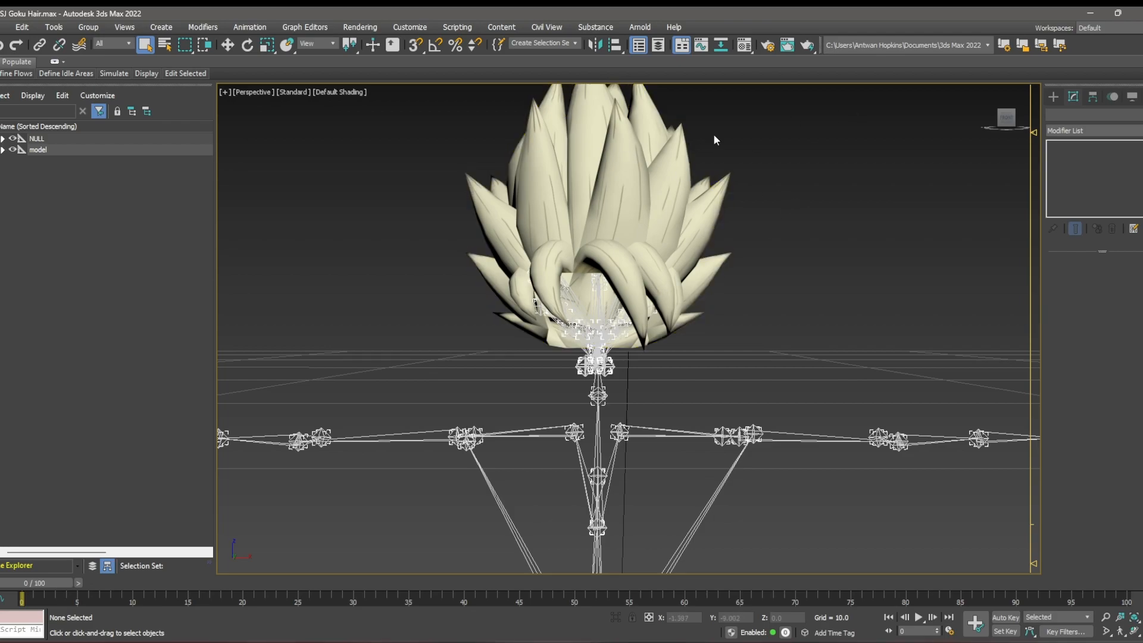
- Minimize the hair scene, switch to a separate empty 3ds Max session, and maximize its Perspective viewport
click(1077, 13)
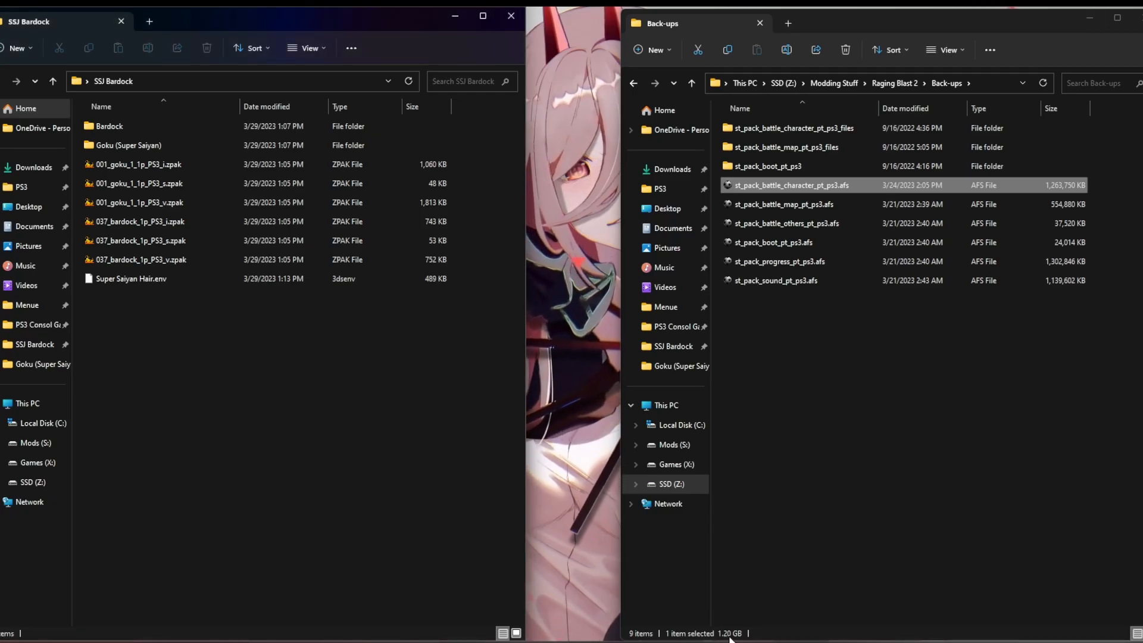
mouse_move(726, 634)
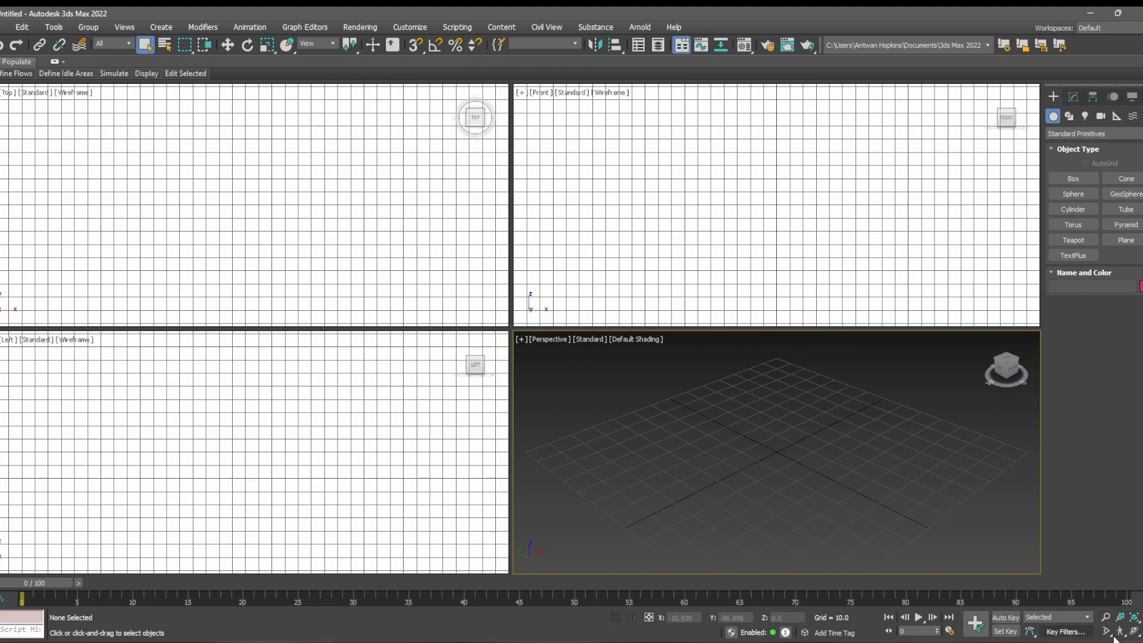
key(alt+w)
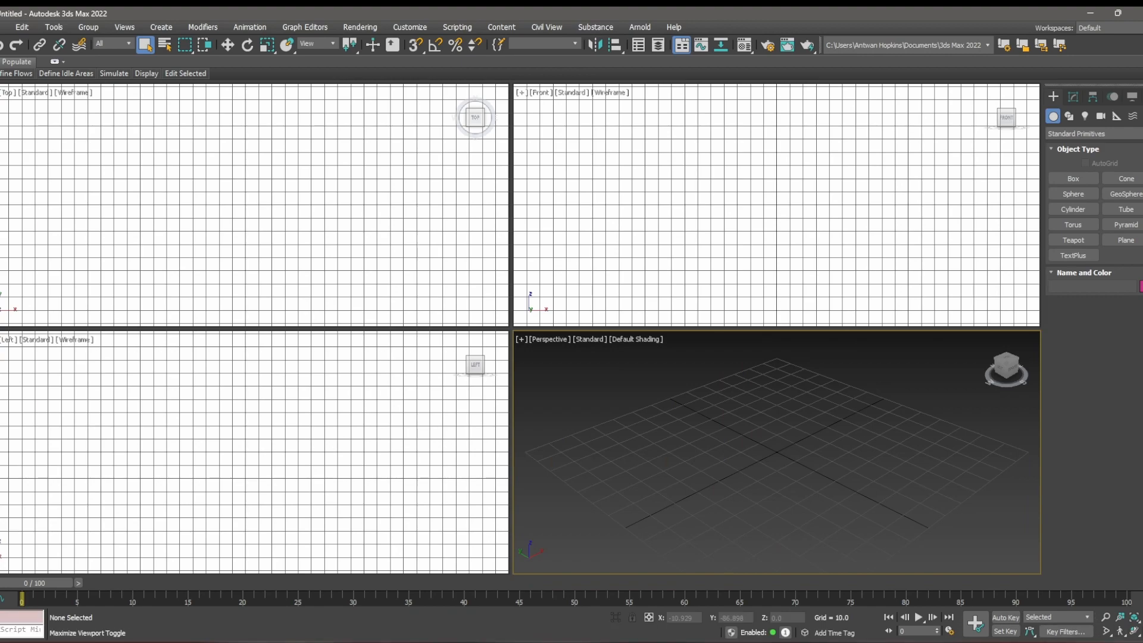
- Import output.fbx from the Bardock folder inside SSJ Bardock, with file units converted to centimeters
click(4, 27)
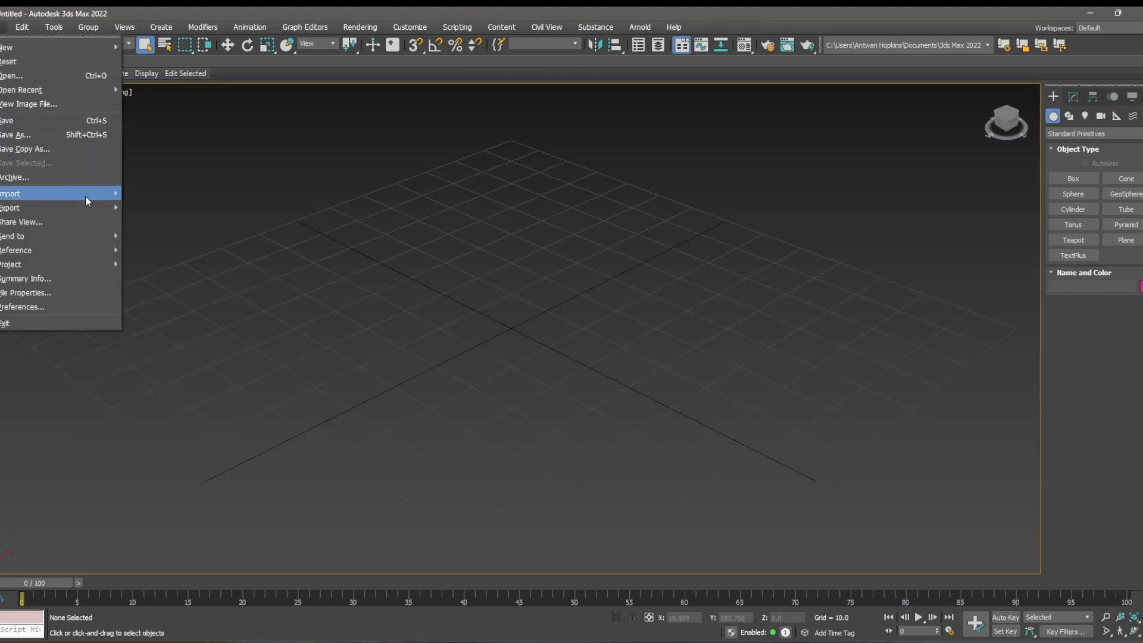
mouse_move(86, 195)
click(150, 195)
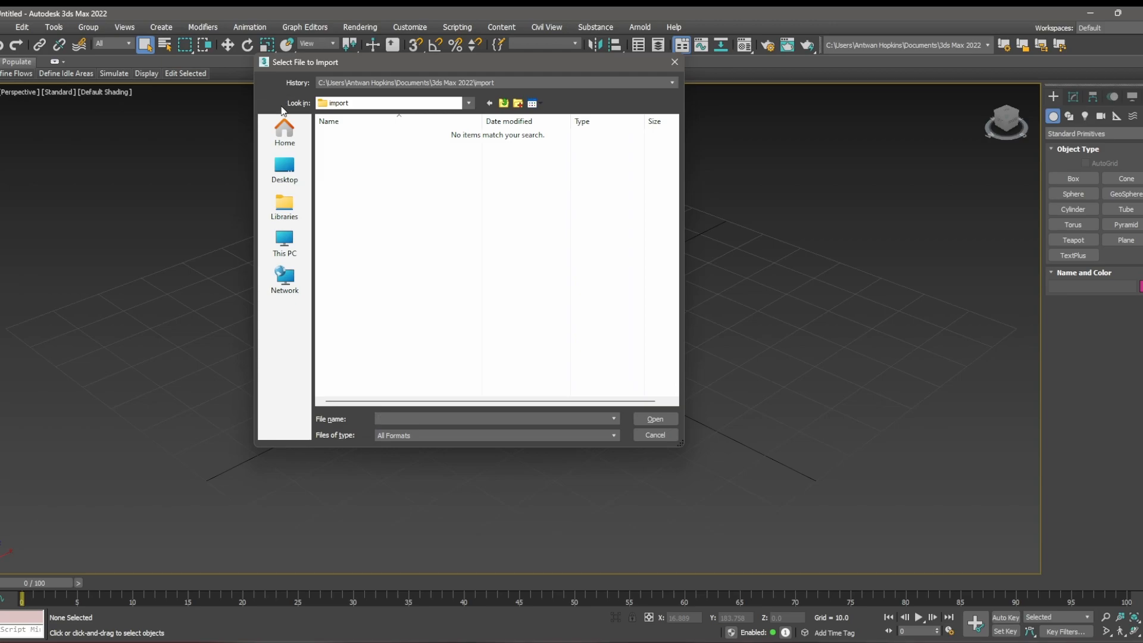
click(300, 131)
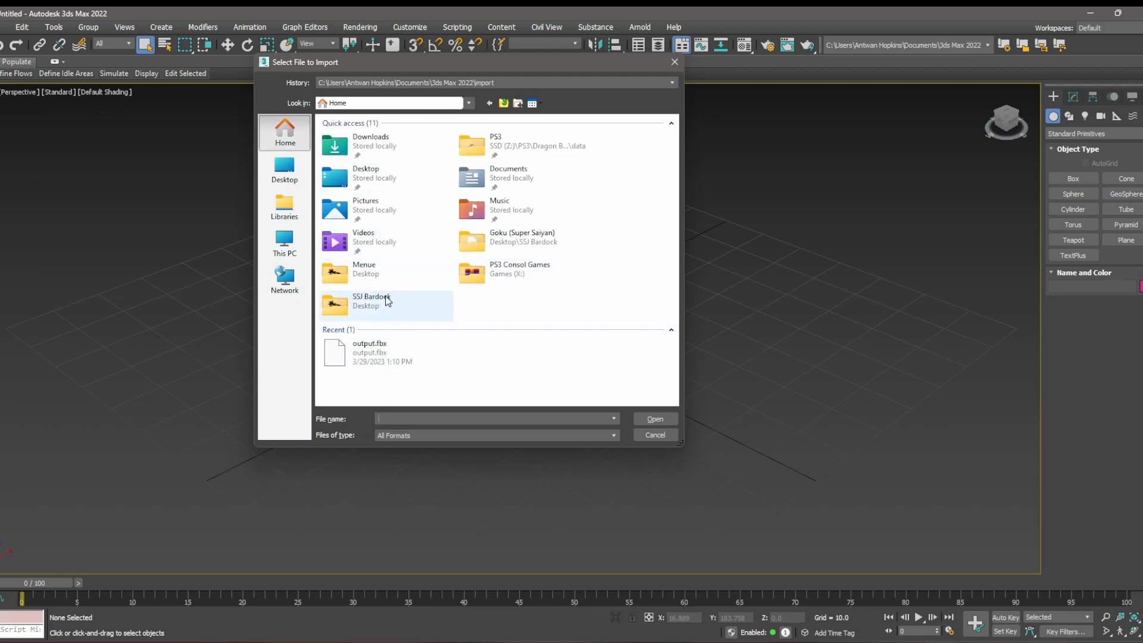
double_click(411, 303)
double_click(375, 146)
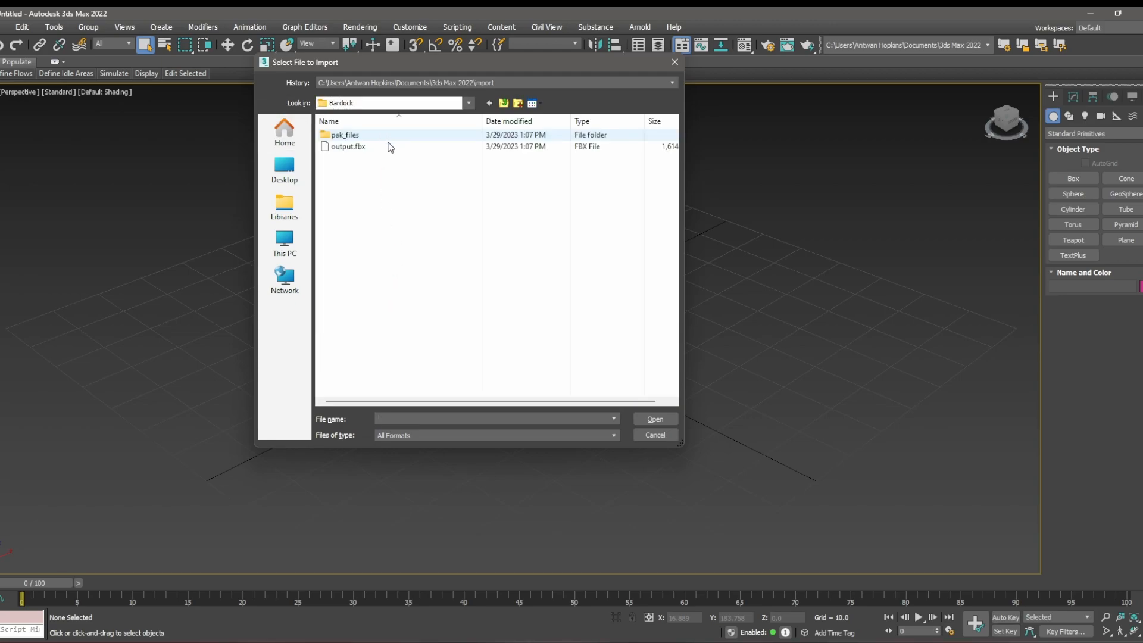
double_click(384, 146)
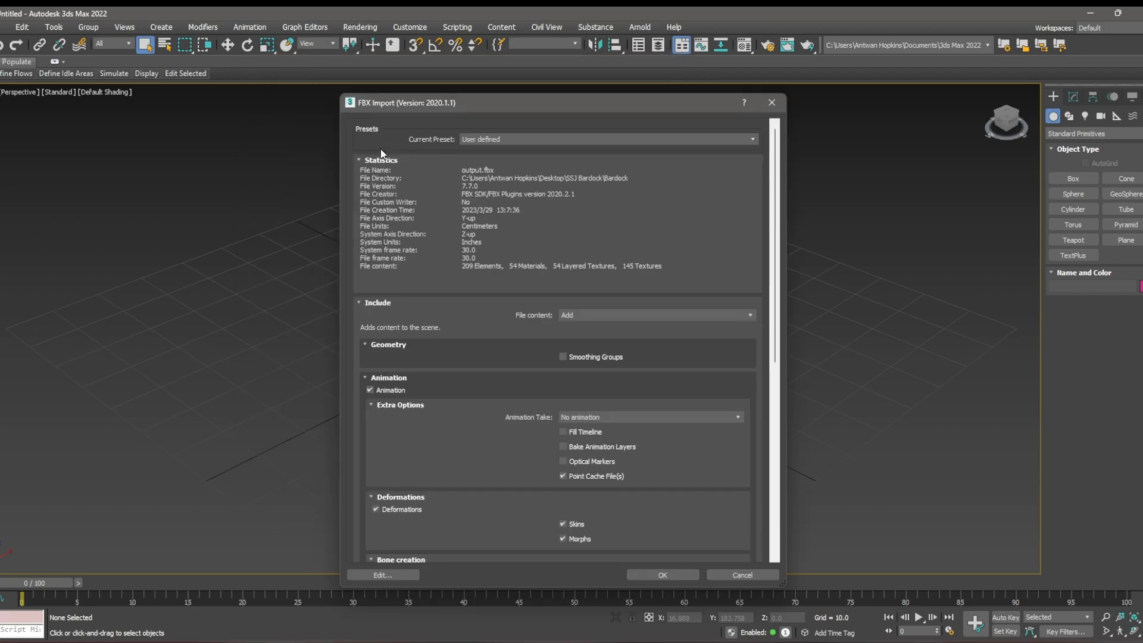
drag(780, 265, 784, 428)
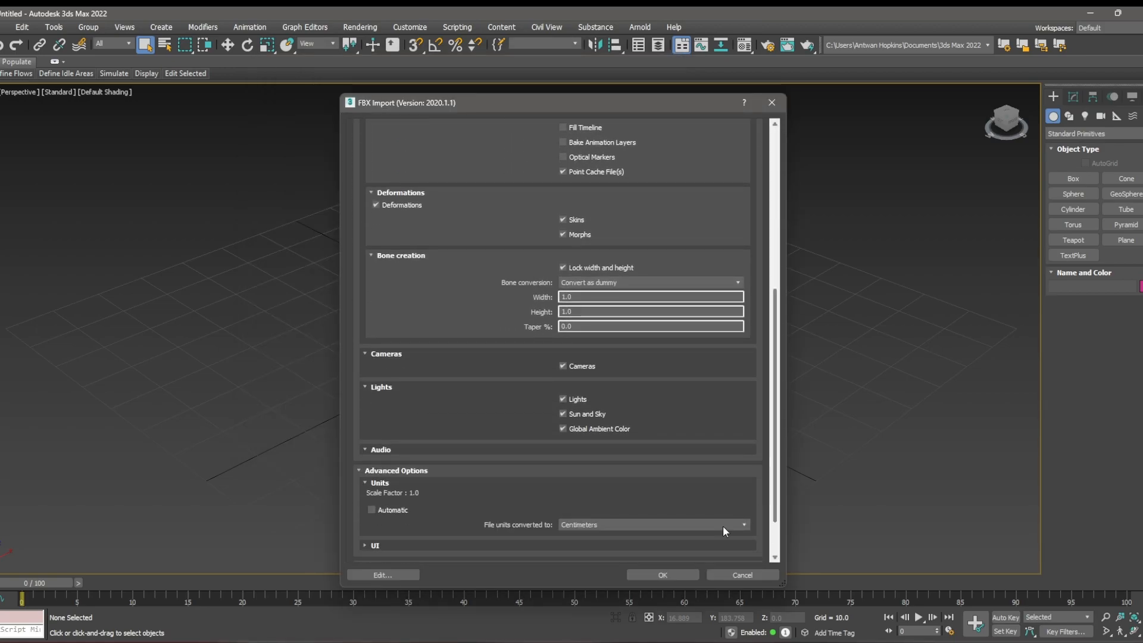
click(662, 574)
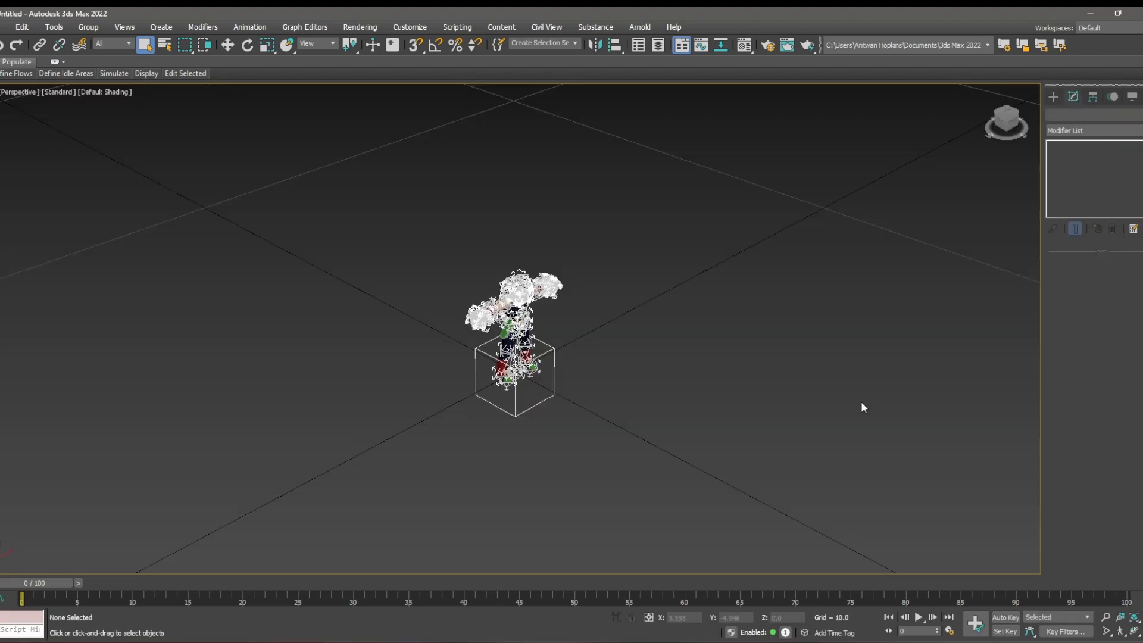
- View the imported Bardock model from the front and examine its head and upper body
click(1014, 125)
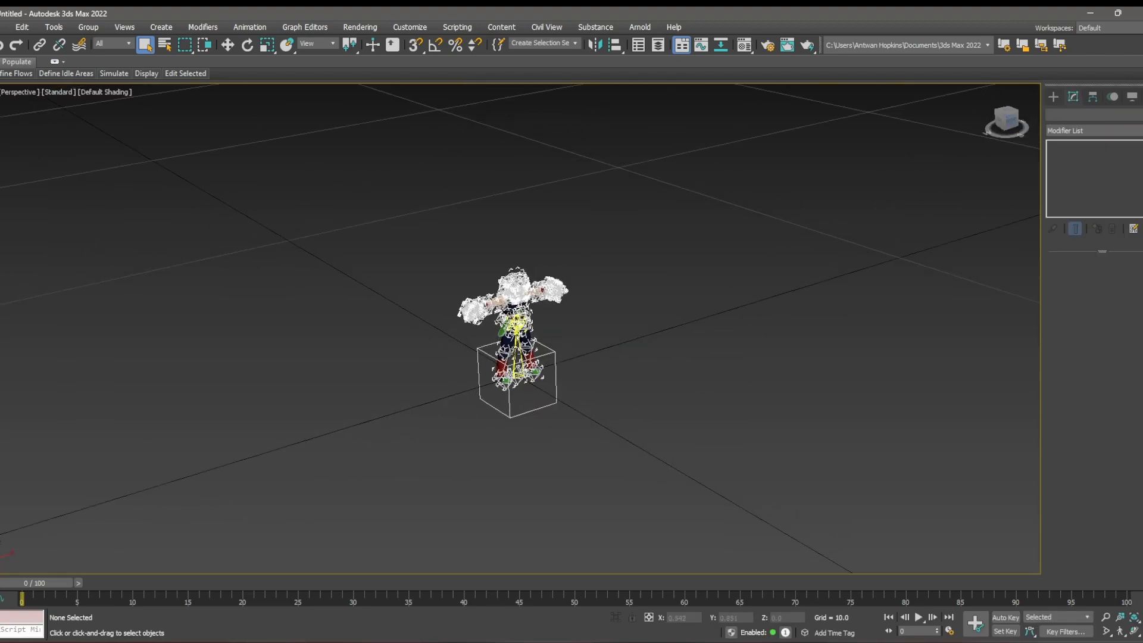
scroll(488, 367, up, 3)
scroll(477, 273, down, 3)
scroll(418, 369, up, 6)
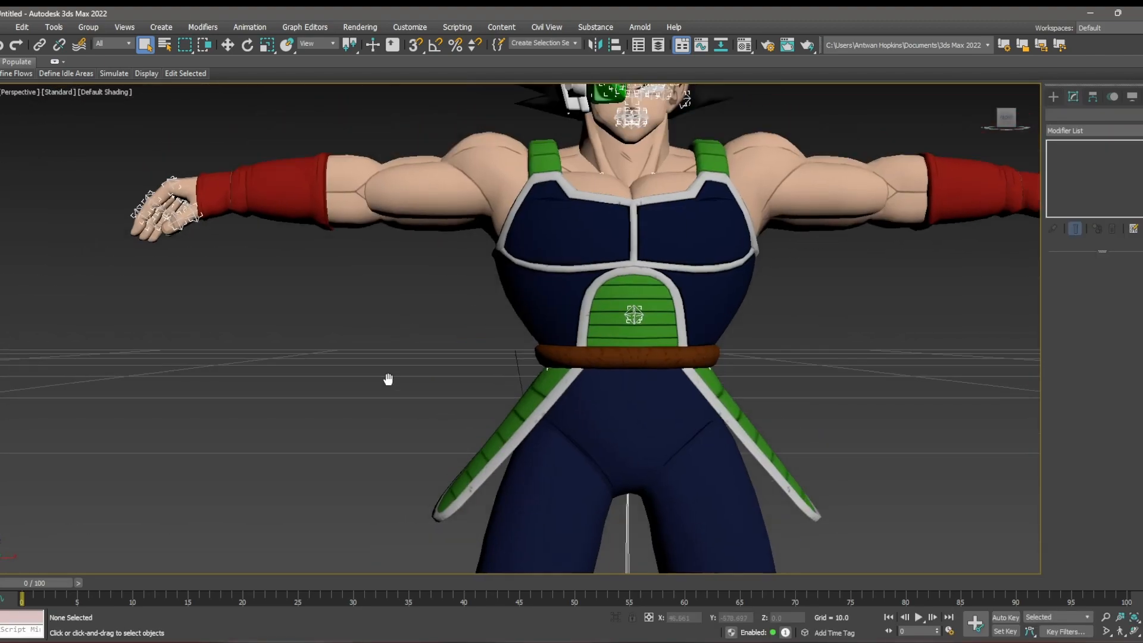
scroll(566, 333, down, 3)
middle_drag(574, 115, 396, 252)
drag(1004, 119, 1012, 131)
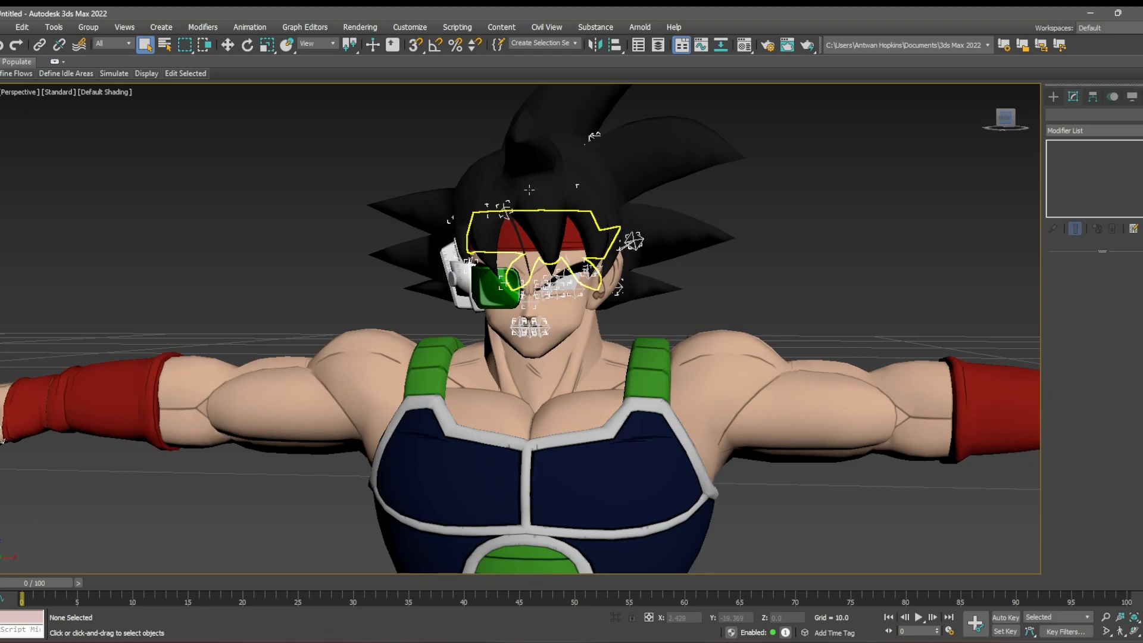
scroll(745, 247, up, 3)
scroll(744, 248, down, 3)
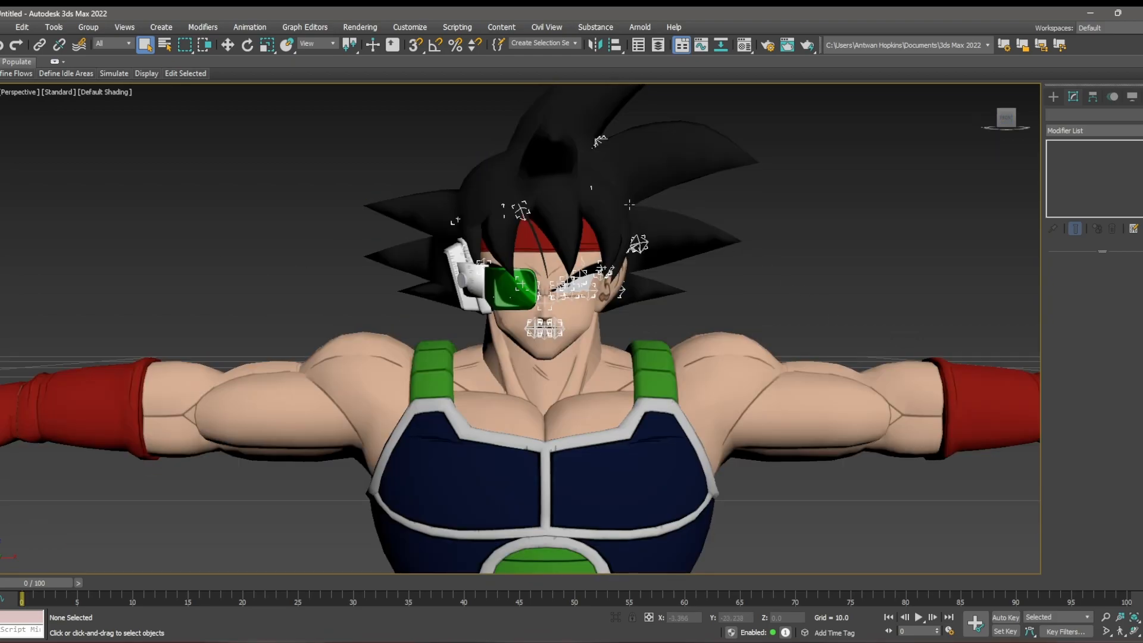
- Turn on viewport clipping for the Perspective view and check Bardock's head up close
click(20, 94)
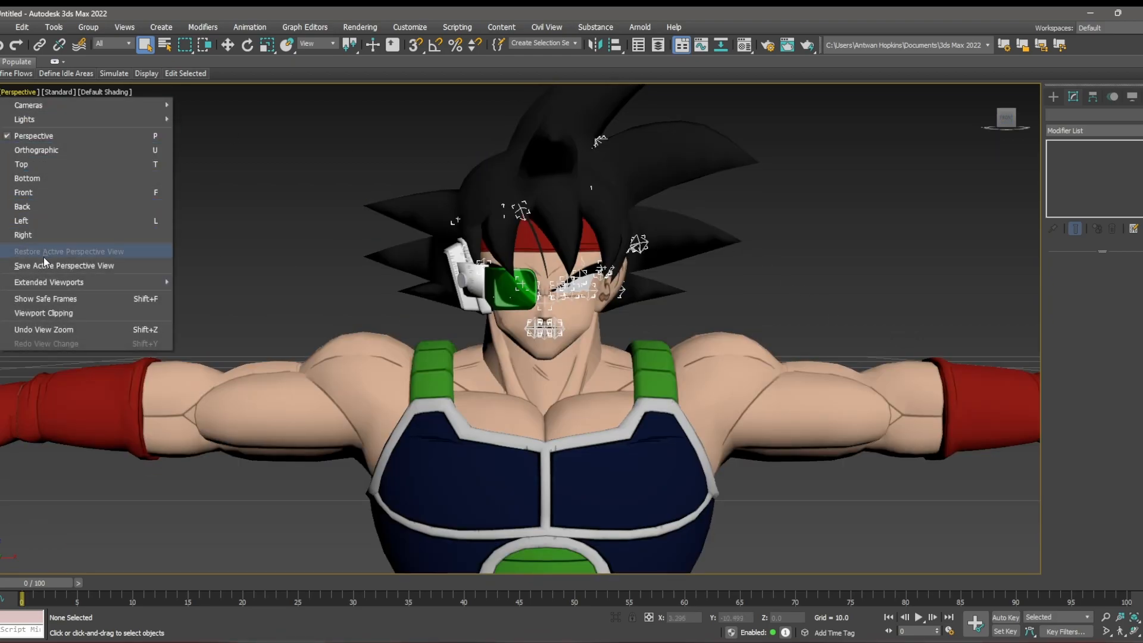
click(40, 316)
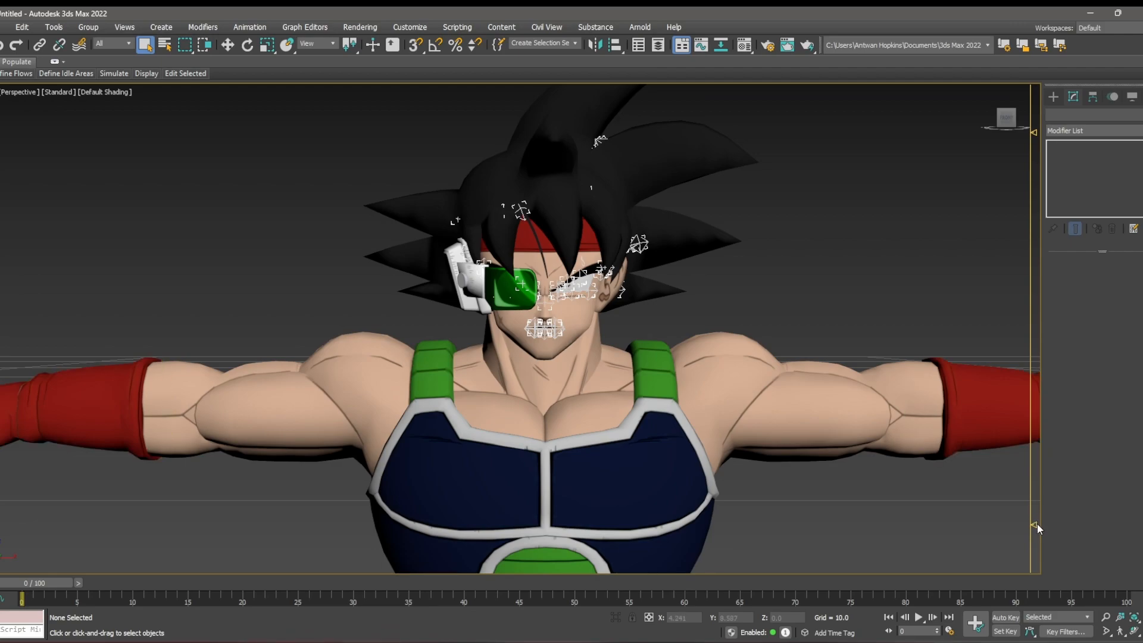
scroll(643, 238, up, 5)
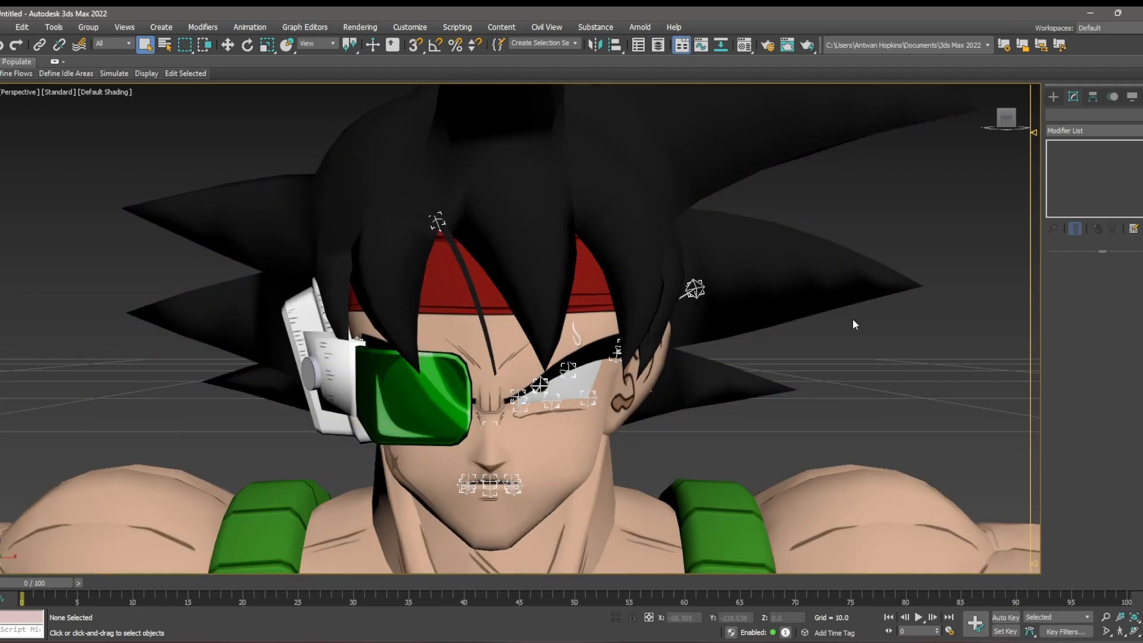
middle_drag(852, 333, 852, 307)
scroll(875, 280, down, 8)
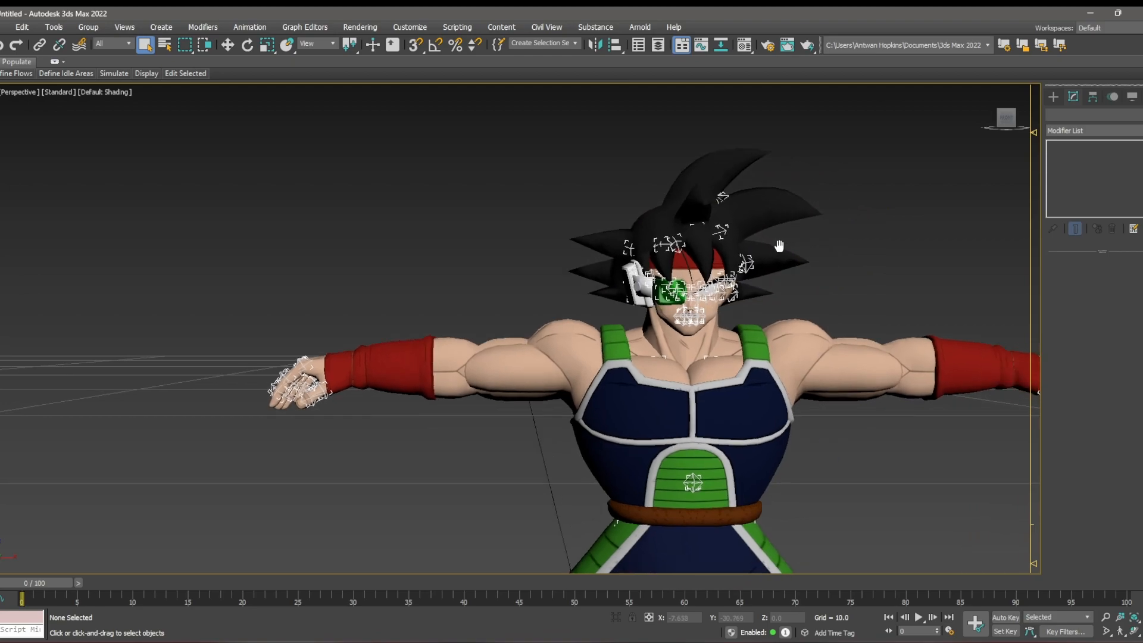
- Delete Bardock's original black hair mesh, leaving his bandana and head in place
scroll(539, 191, up, 4)
click(539, 191)
key(alt+h)
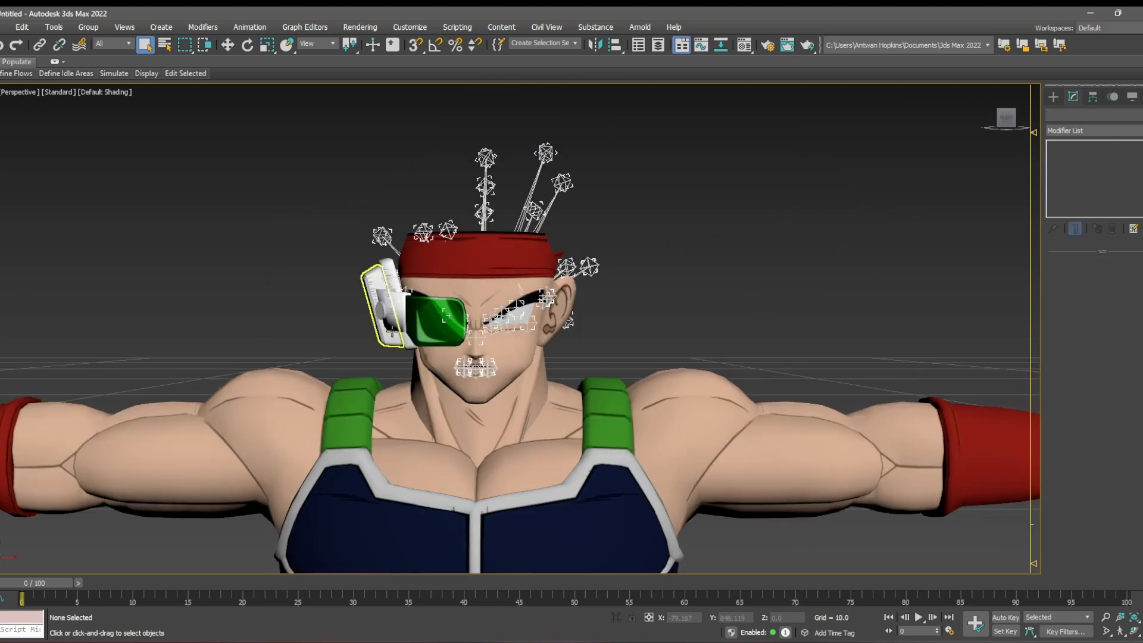
- Delete the scouter_on group and all its child parts from Bardock's head in the scene hierarchy
scroll(437, 320, up, 2)
click(436, 320)
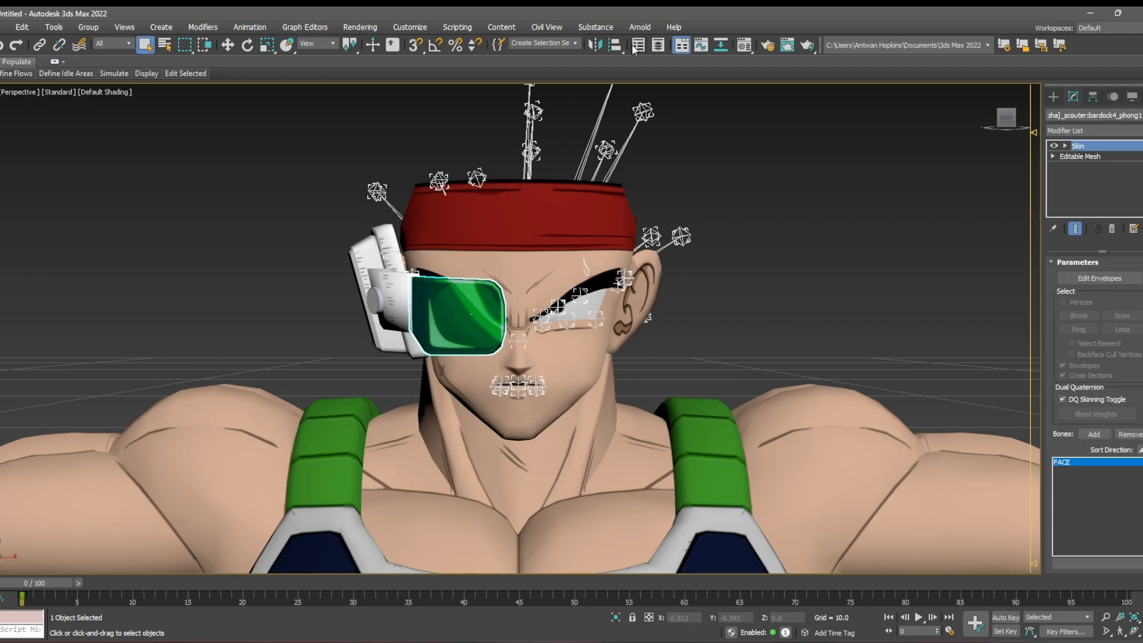
click(615, 48)
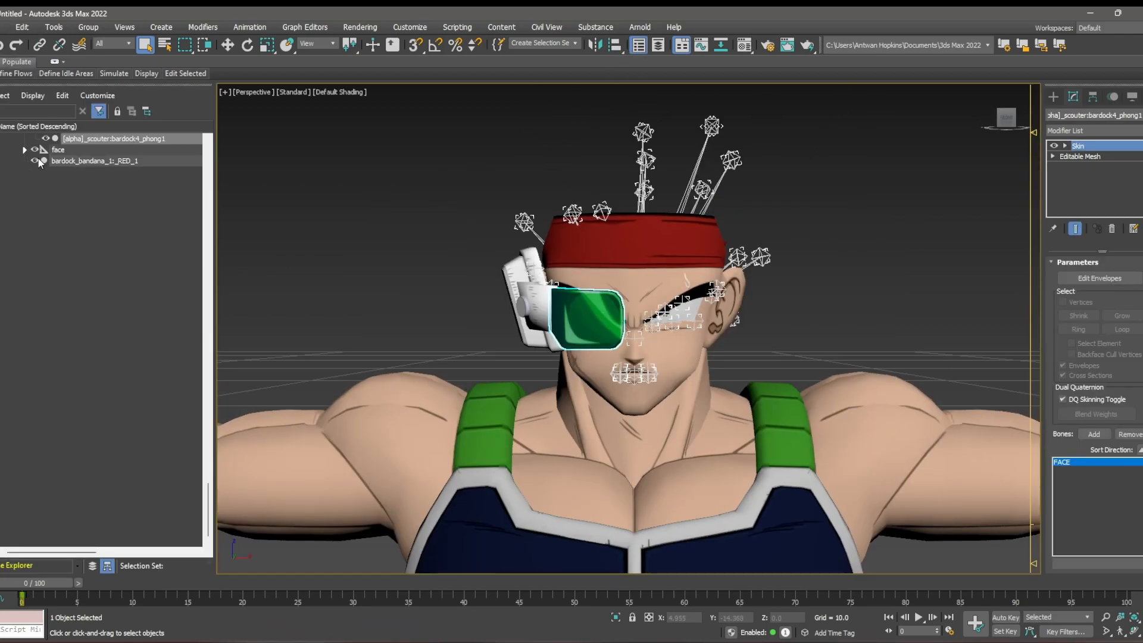
scroll(104, 217, up, 2)
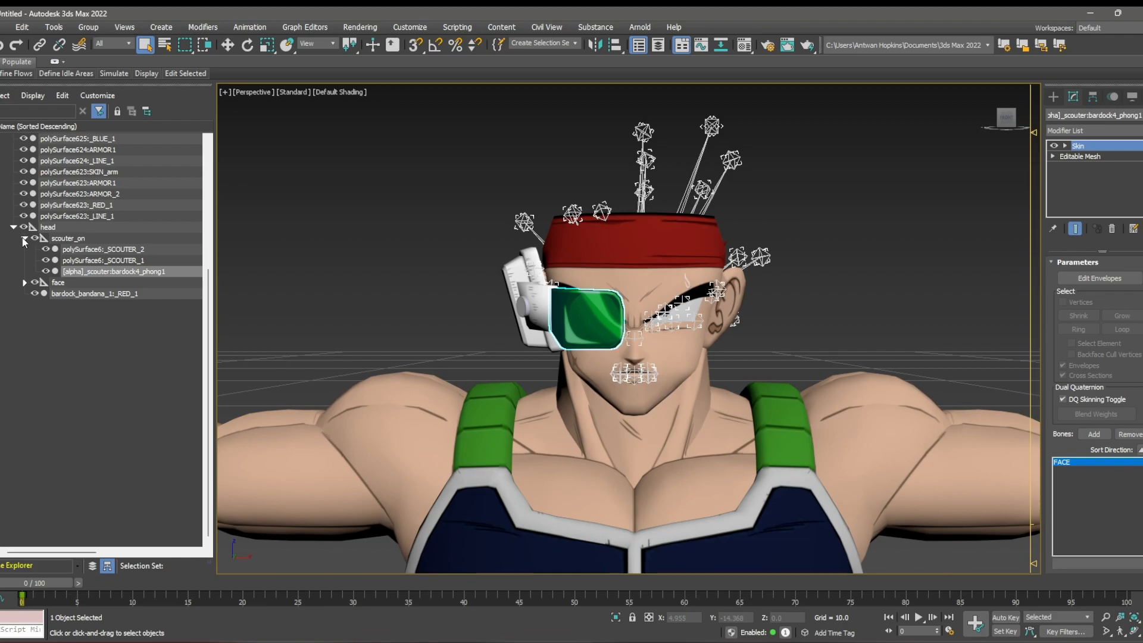
click(24, 238)
scroll(32, 285, up, 2)
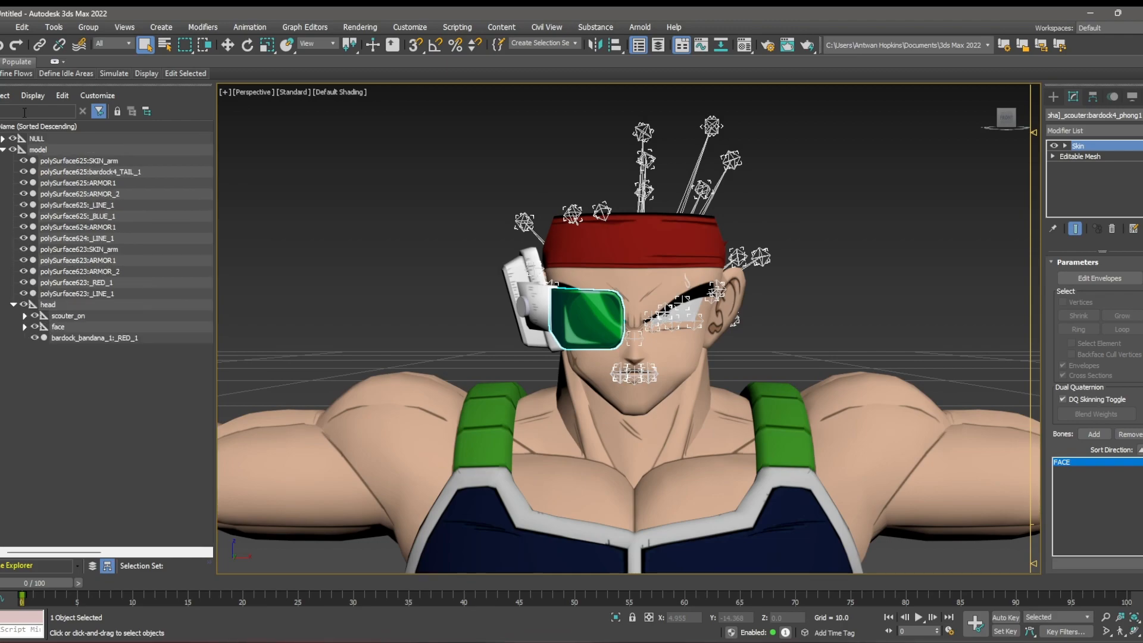
click(68, 316)
right_click(73, 316)
click(119, 324)
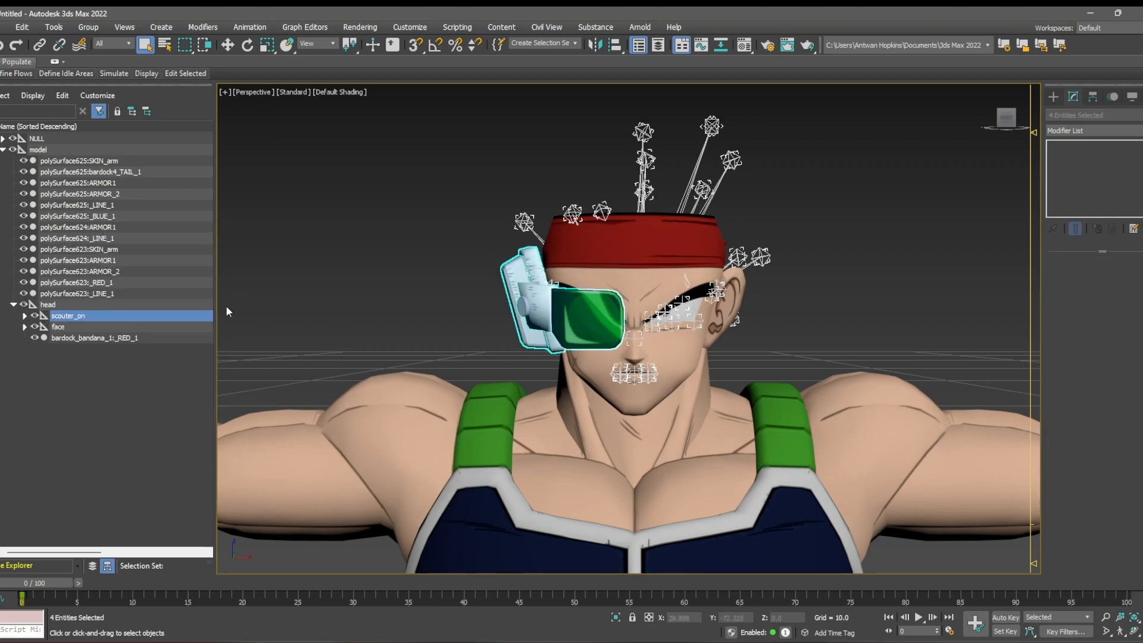
key(Delete)
- Collapse the model hierarchy in the scene explorer after checking the face group's parts
click(24, 315)
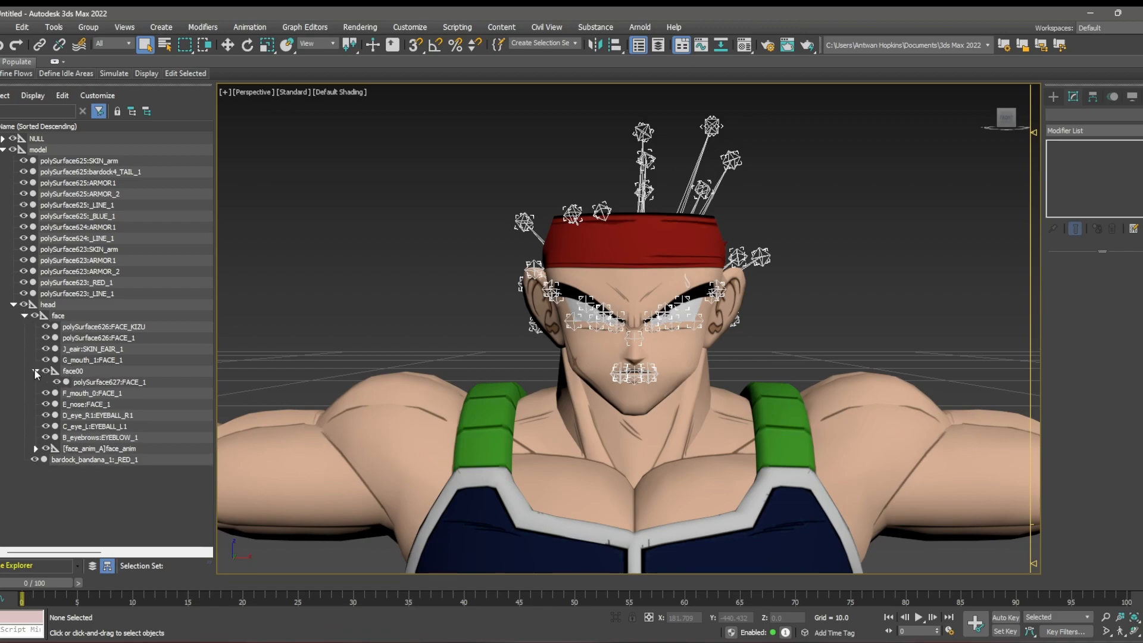
click(21, 316)
click(66, 327)
click(415, 264)
middle_drag(462, 307, 452, 305)
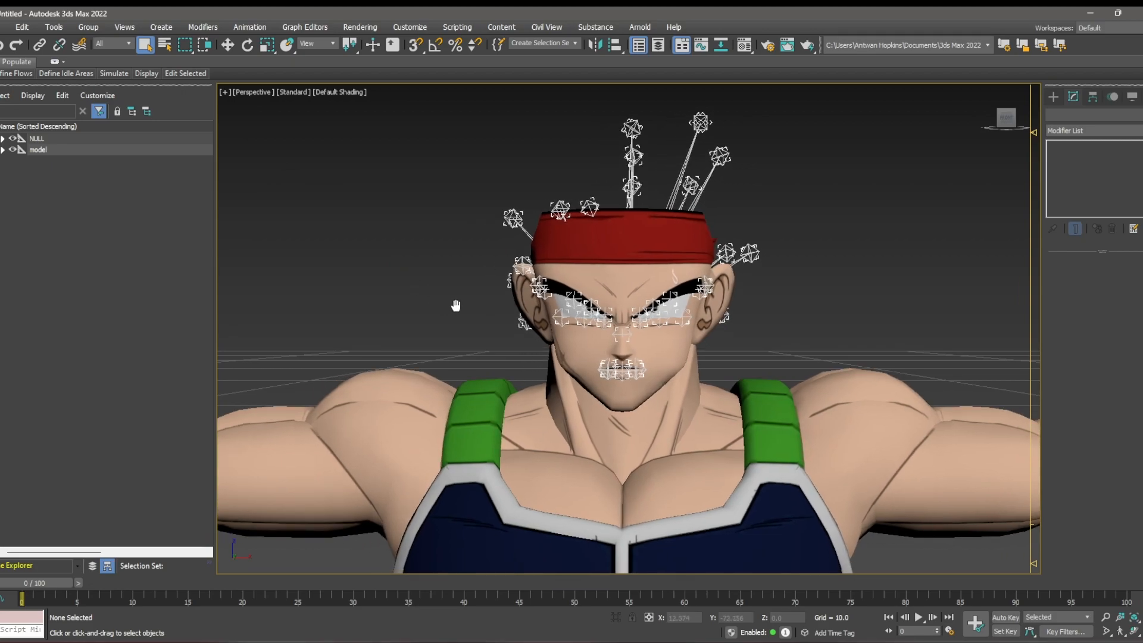
- Start a scene merge and open SSJ Goku Hair.max, sorting the scene files by newest modification date
click(9, 29)
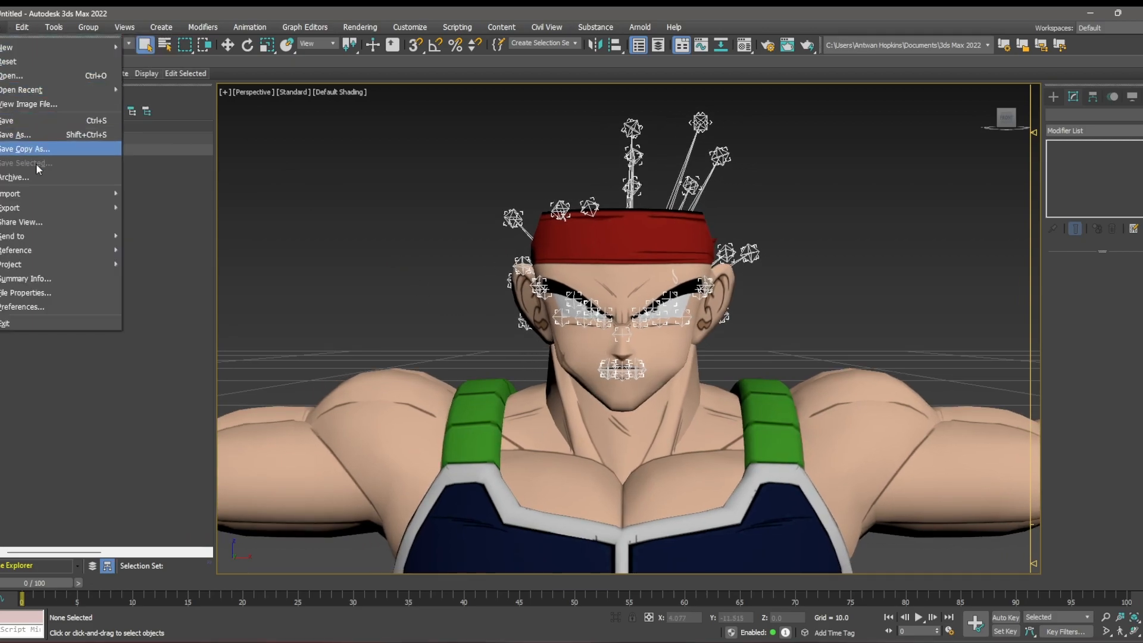
mouse_move(60, 193)
click(161, 209)
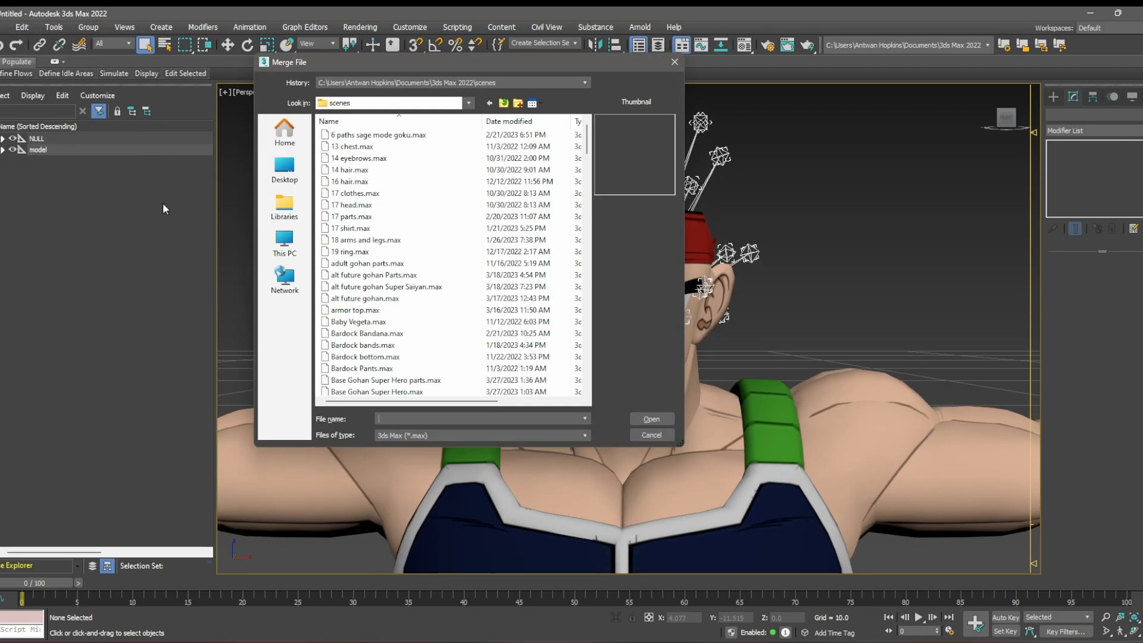
click(498, 122)
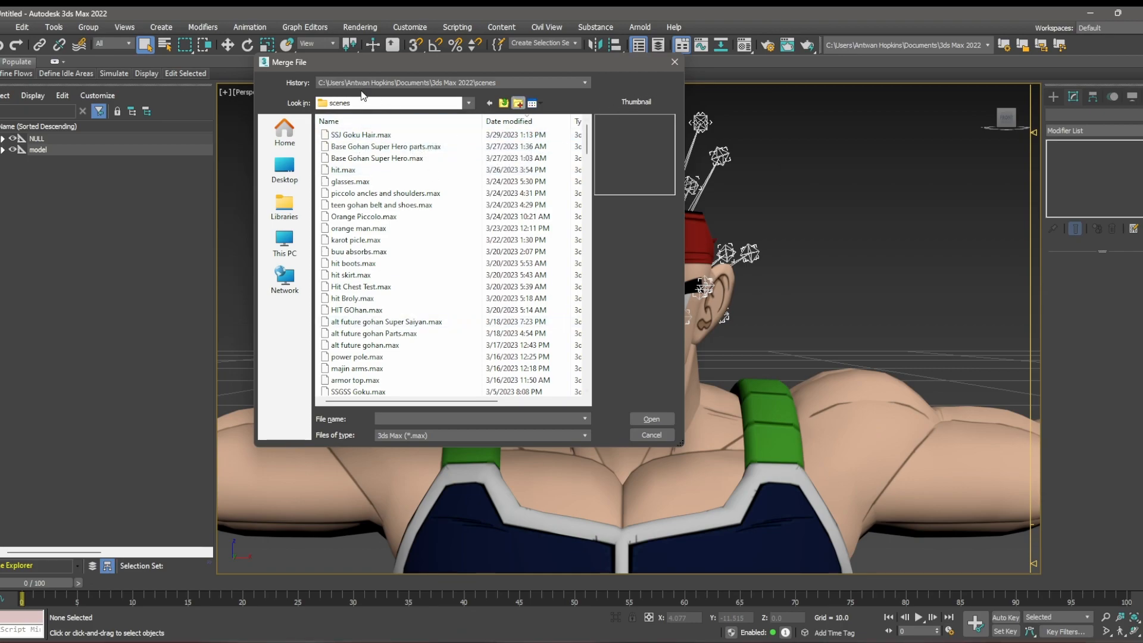
double_click(422, 135)
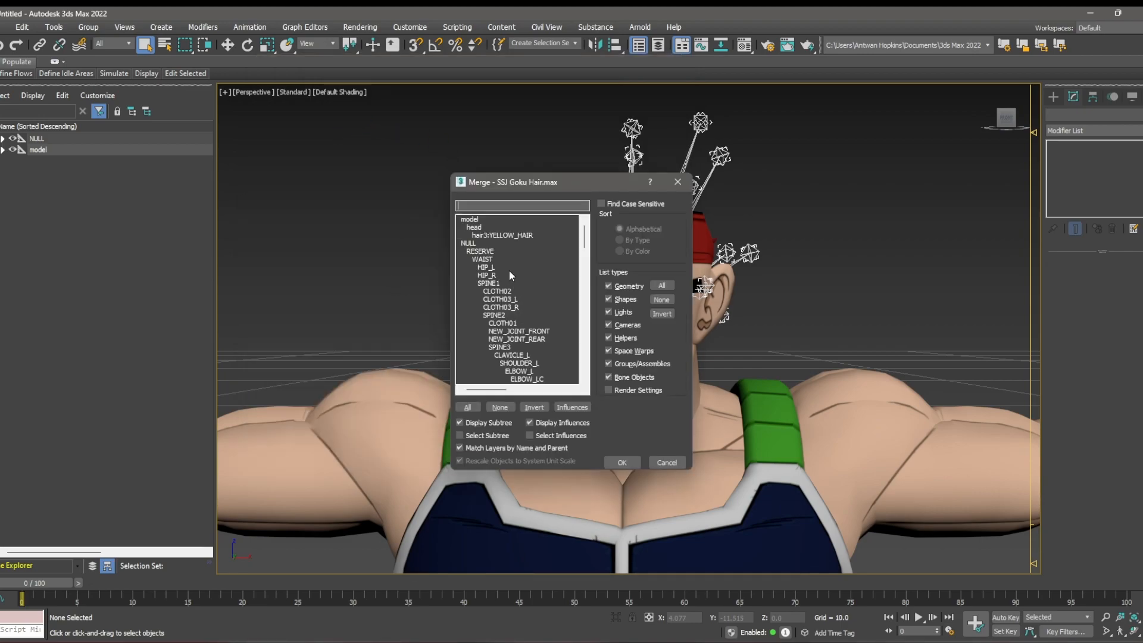
- Merge model, head and hair3:YELLOW_HAIR with Select Influences enabled, skipping all duplicate objects and reparenting all merged objects to the current scene
click(469, 221)
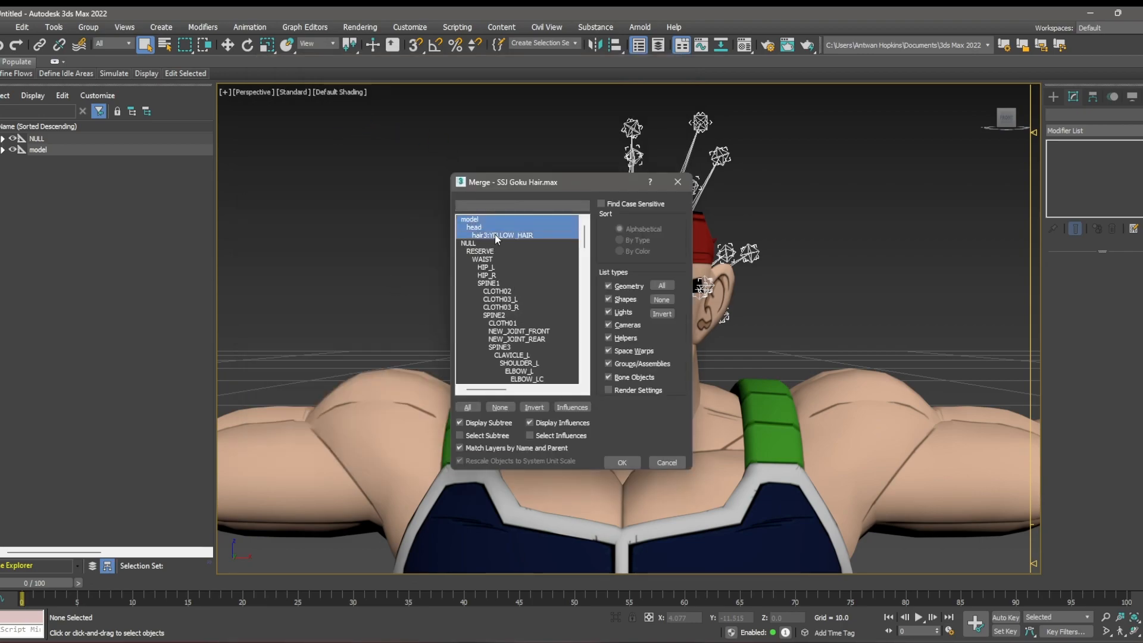
drag(470, 220, 494, 235)
click(552, 436)
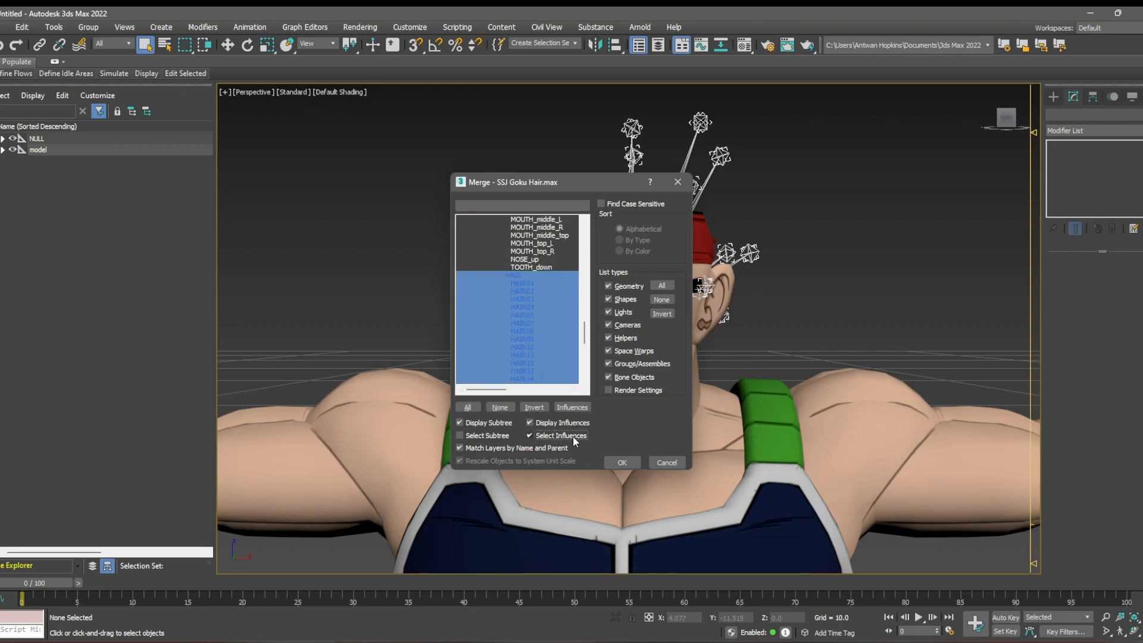
click(623, 461)
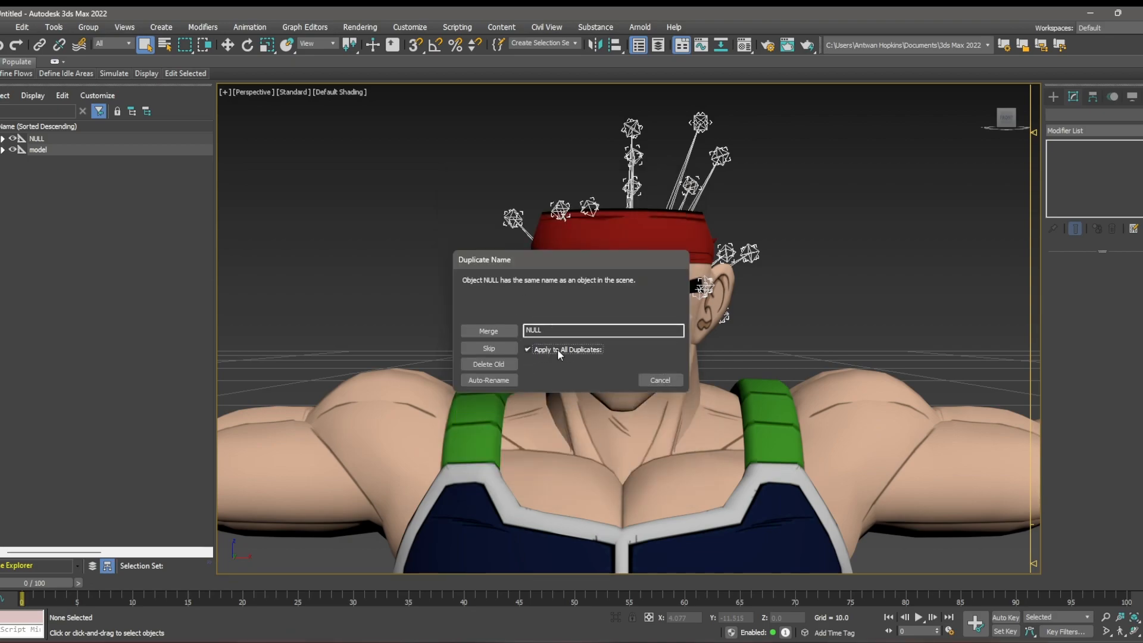
click(501, 350)
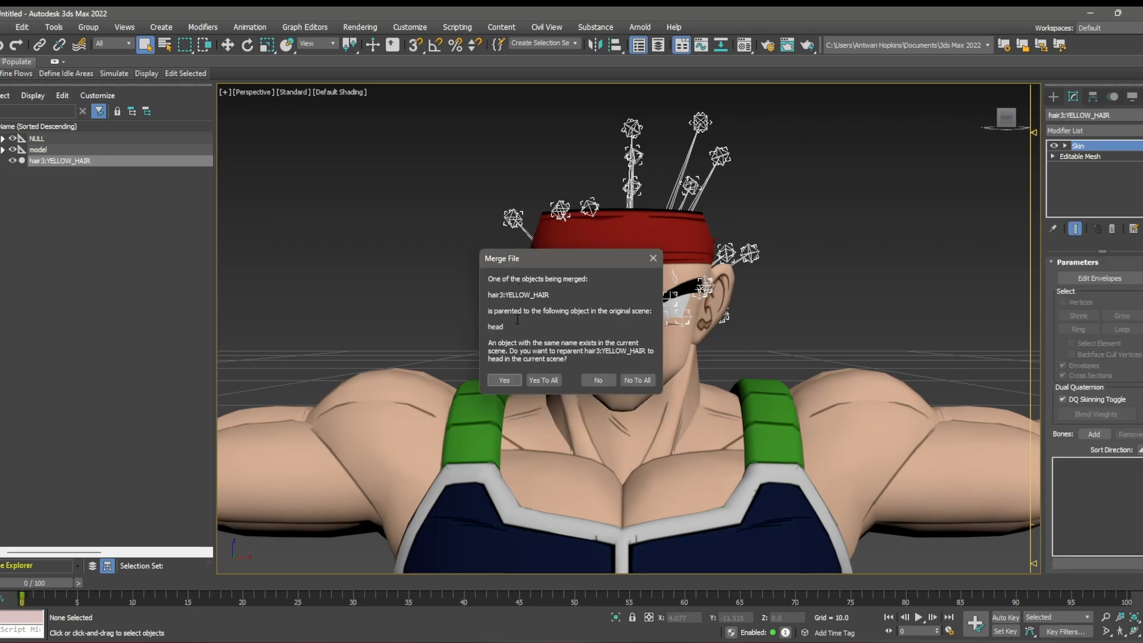
click(550, 380)
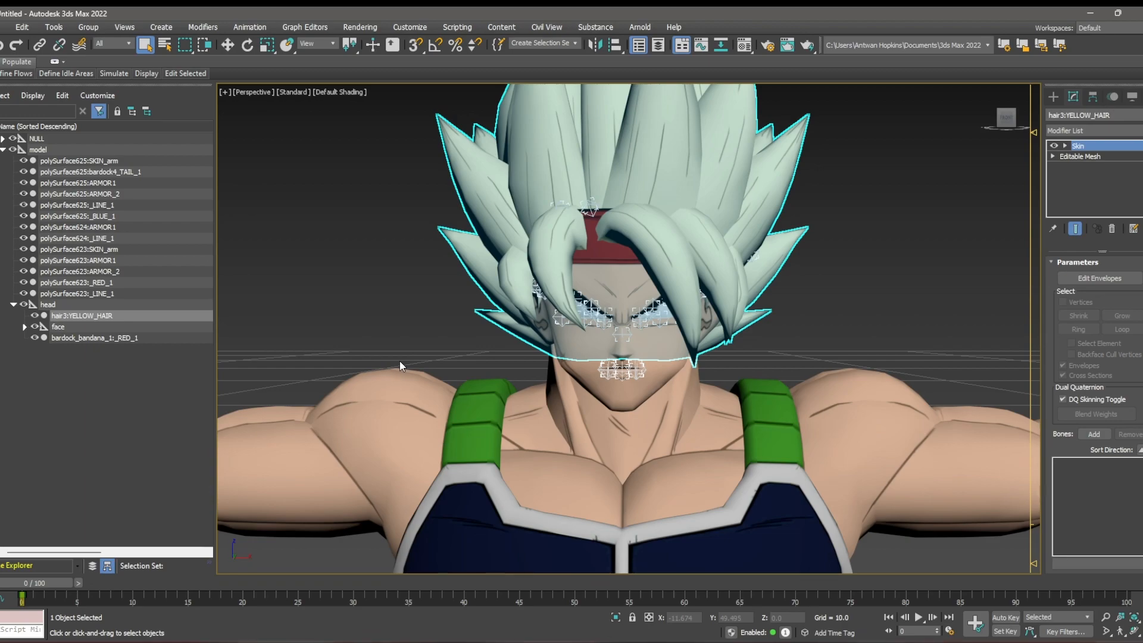
- Collapse the modifier stack of hair3:YELLOW_HAIR and convert the hair to an Editable Poly
middle_drag(811, 212, 763, 257)
click(774, 254)
drag(1011, 119, 1002, 118)
click(1003, 120)
click(649, 252)
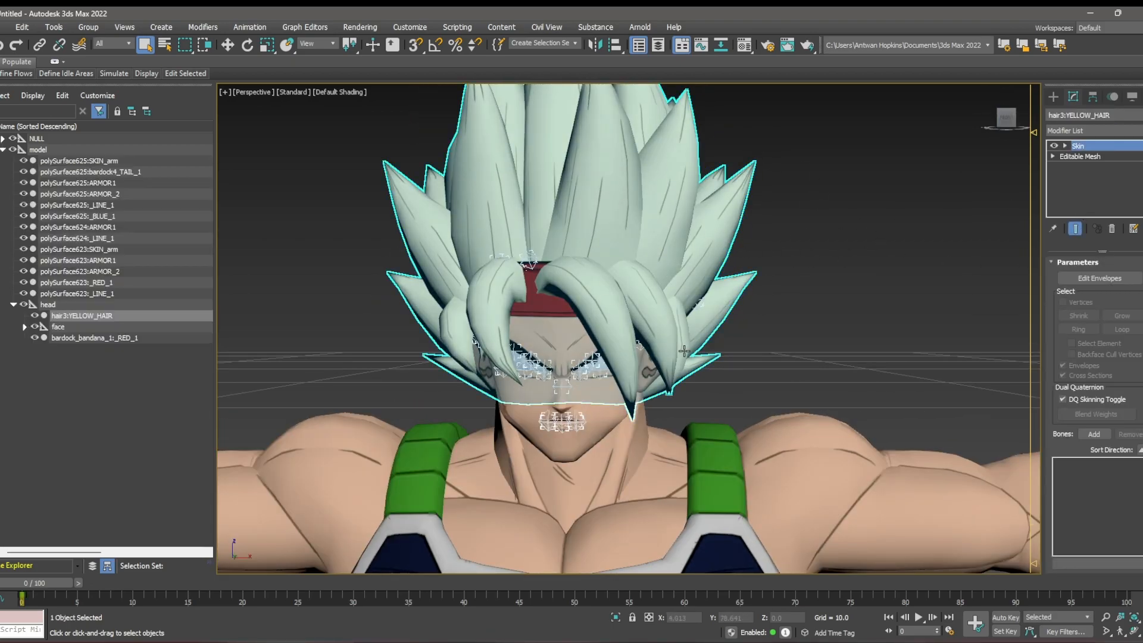
right_click(1098, 203)
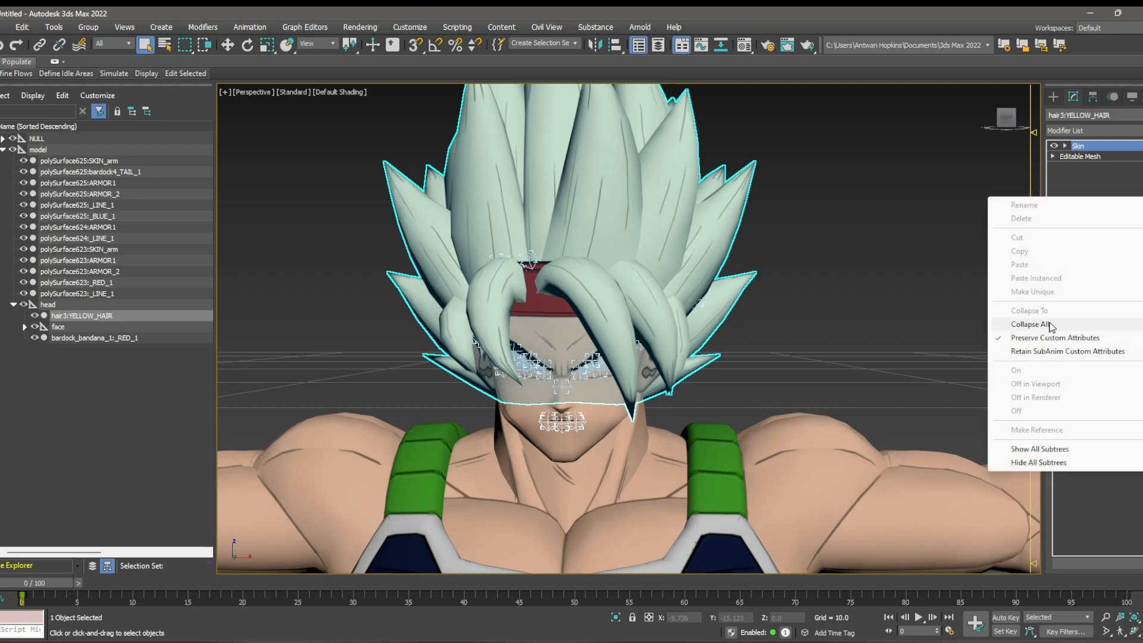
click(1051, 324)
right_click(1077, 205)
click(1083, 278)
right_click(1075, 176)
click(1088, 269)
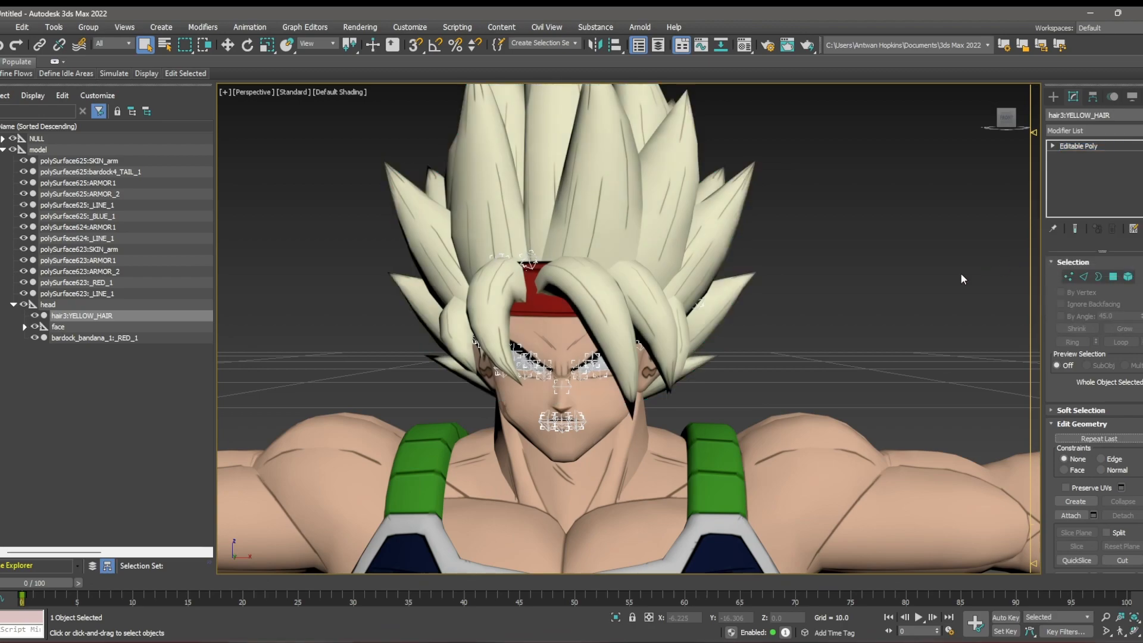
- Select all vertices of the merged hair and raise them about 0.033 units along Z
click(1070, 277)
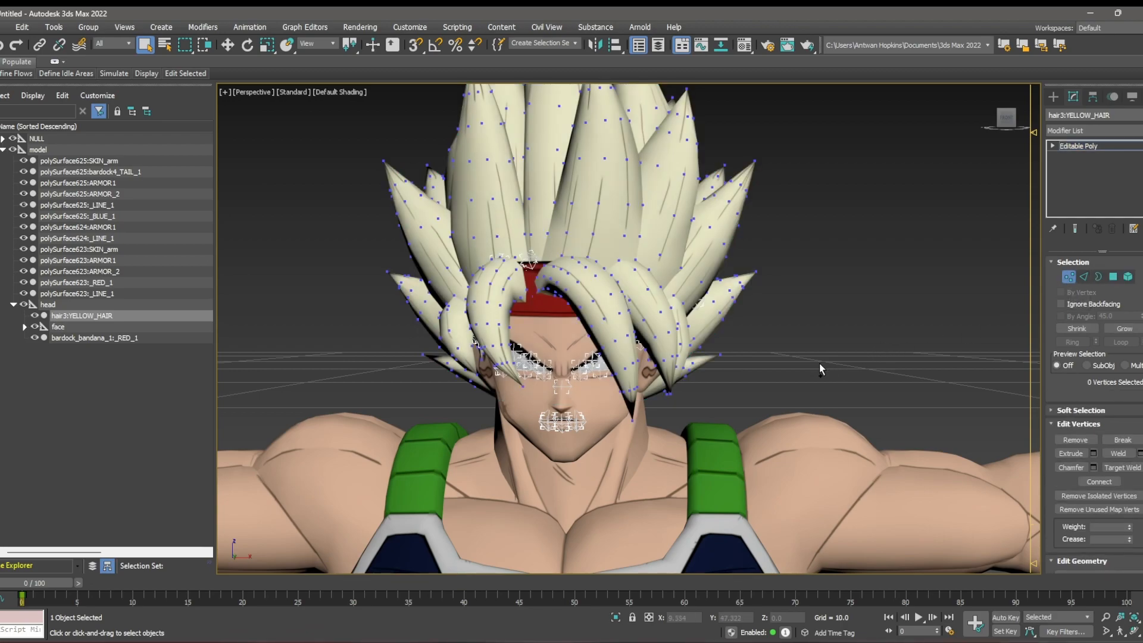
key(ctrl+a)
key(w)
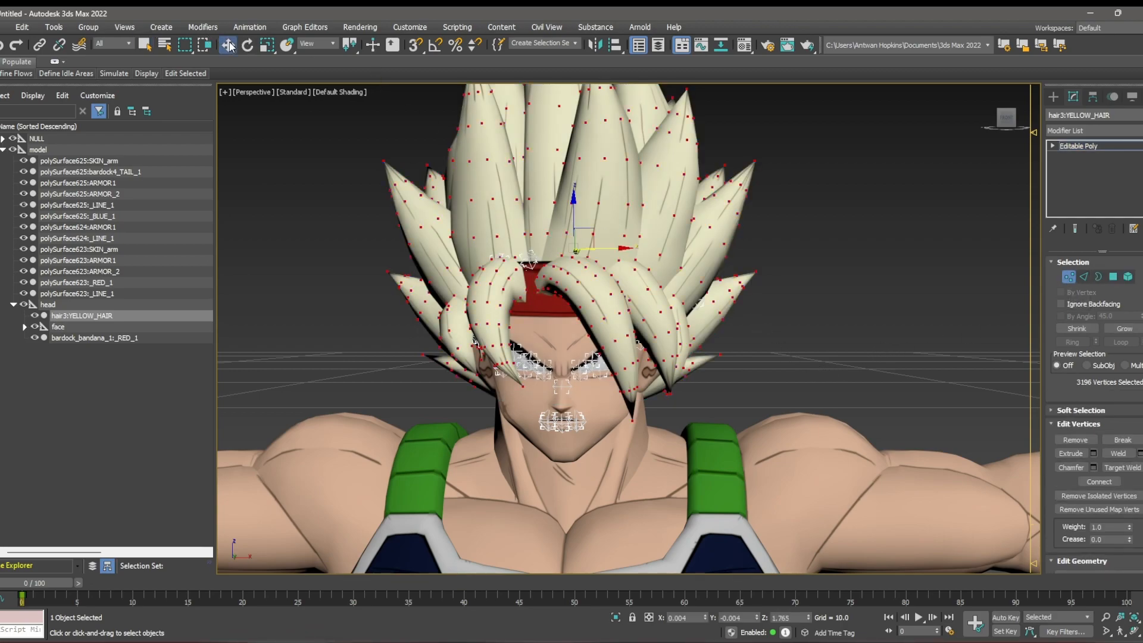
drag(570, 206, 576, 176)
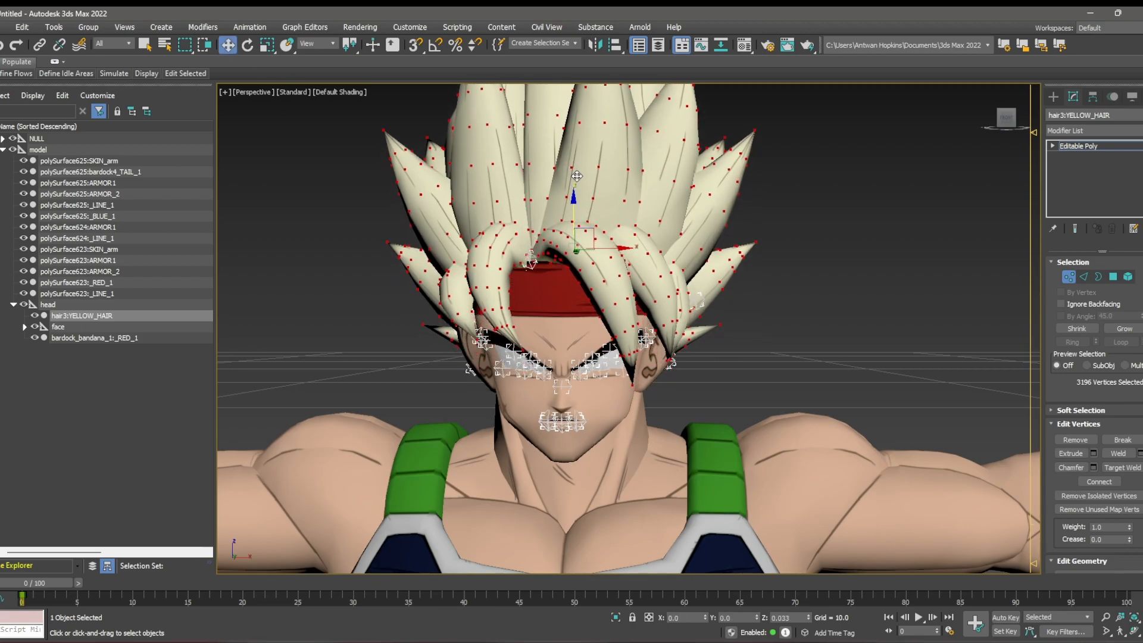
- Raise the whole hair to about Z 1.807, checking its fit around the bandana and ears from several angles
drag(1005, 118, 919, 134)
drag(542, 188, 542, 136)
key(ctrl+z)
drag(542, 181, 544, 189)
drag(1005, 118, 768, 214)
drag(614, 106, 627, 77)
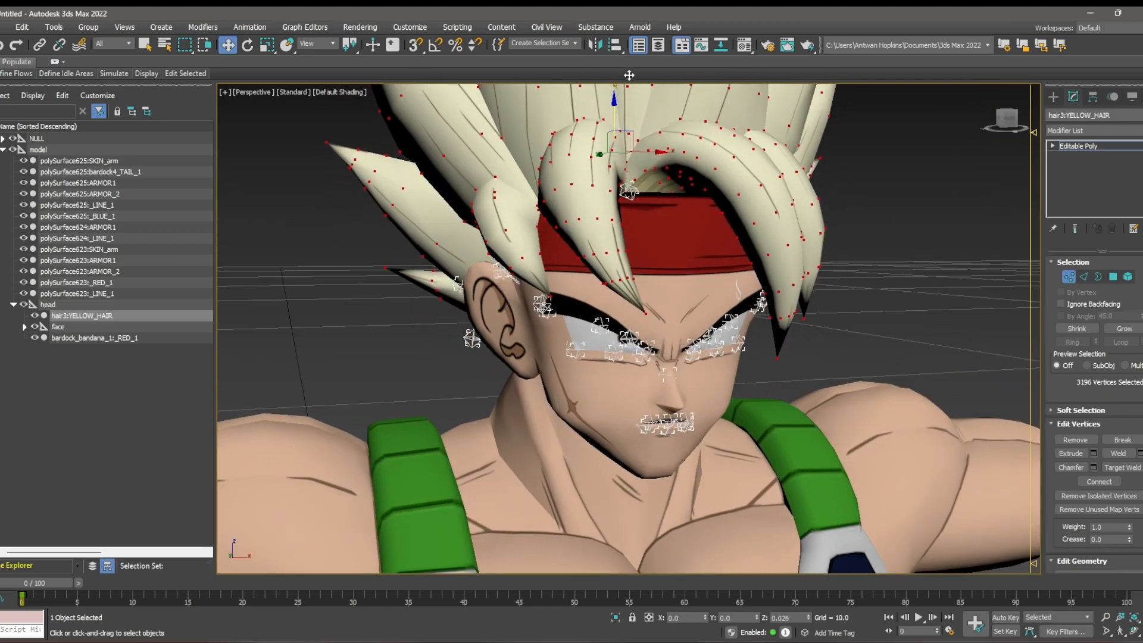
drag(1005, 119, 595, 107)
mouse_move(595, 108)
alt+middle_down()
mouse_move(673, 137)
mouse_move(524, 116)
mouse_move(595, 108)
alt+middle_up()
drag(595, 108, 649, 102)
scroll(634, 251, up, 4)
drag(1017, 118, 1069, 130)
scroll(926, 185, down, 3)
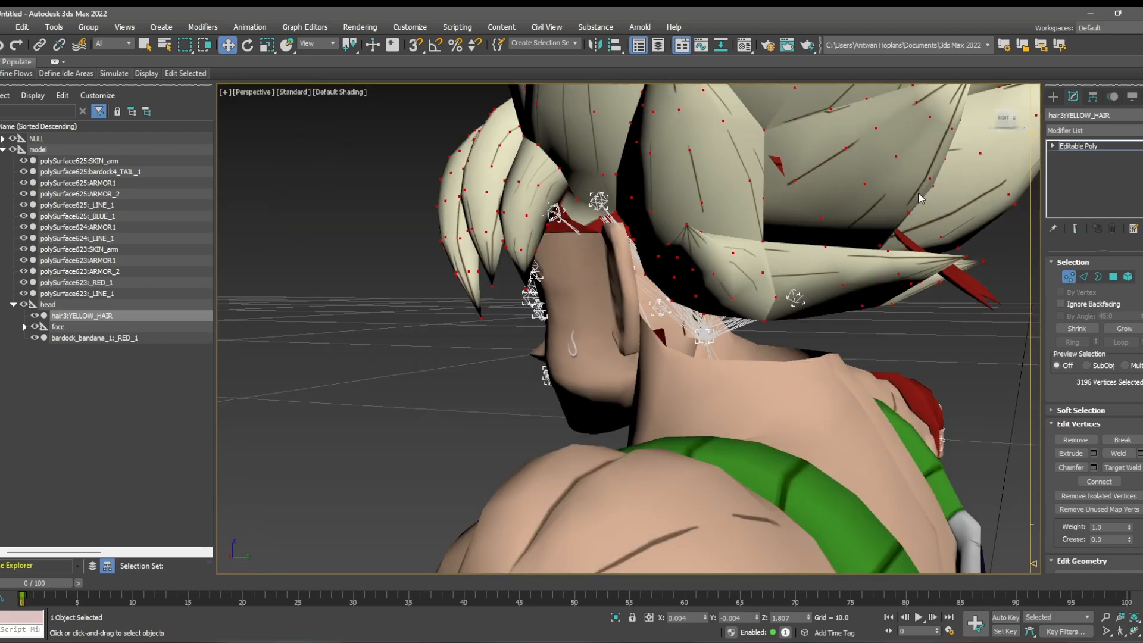
- Lower all hair vertices to about Z 1.783 so the back hairline meets Bardock's neck
alt+middle_drag(926, 198, 878, 187)
mouse_move(1002, 119)
mouse_down()
mouse_move(935, 131)
mouse_move(1006, 120)
mouse_up()
middle_drag(701, 128, 552, 218)
drag(546, 124, 560, 368)
middle_drag(560, 369, 557, 211)
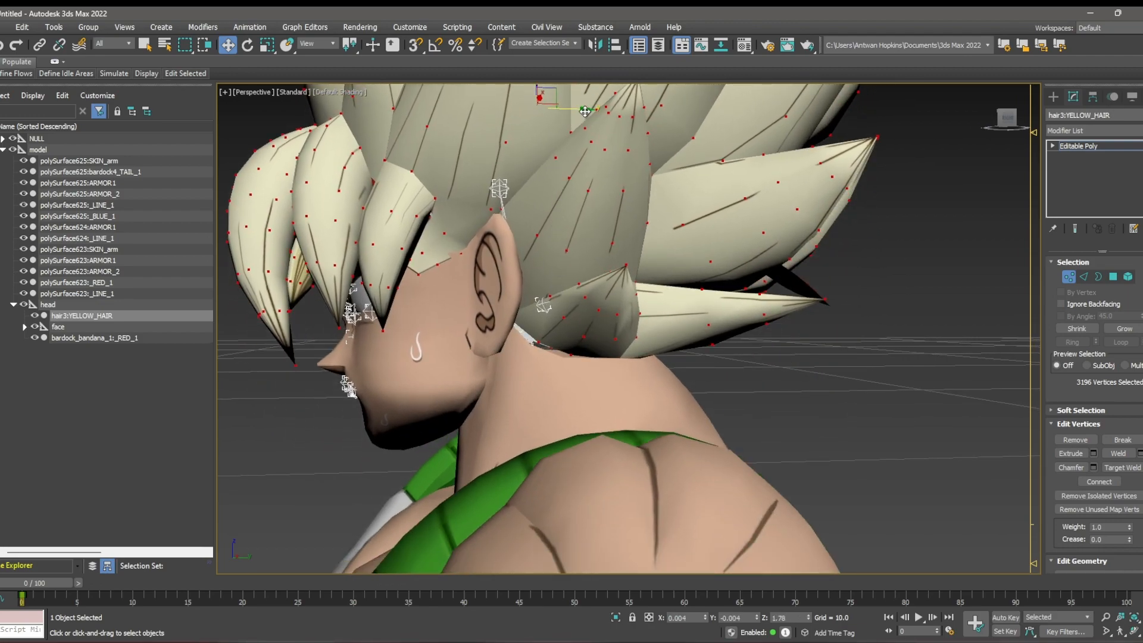
middle_drag(551, 98, 537, 246)
scroll(664, 244, up, 8)
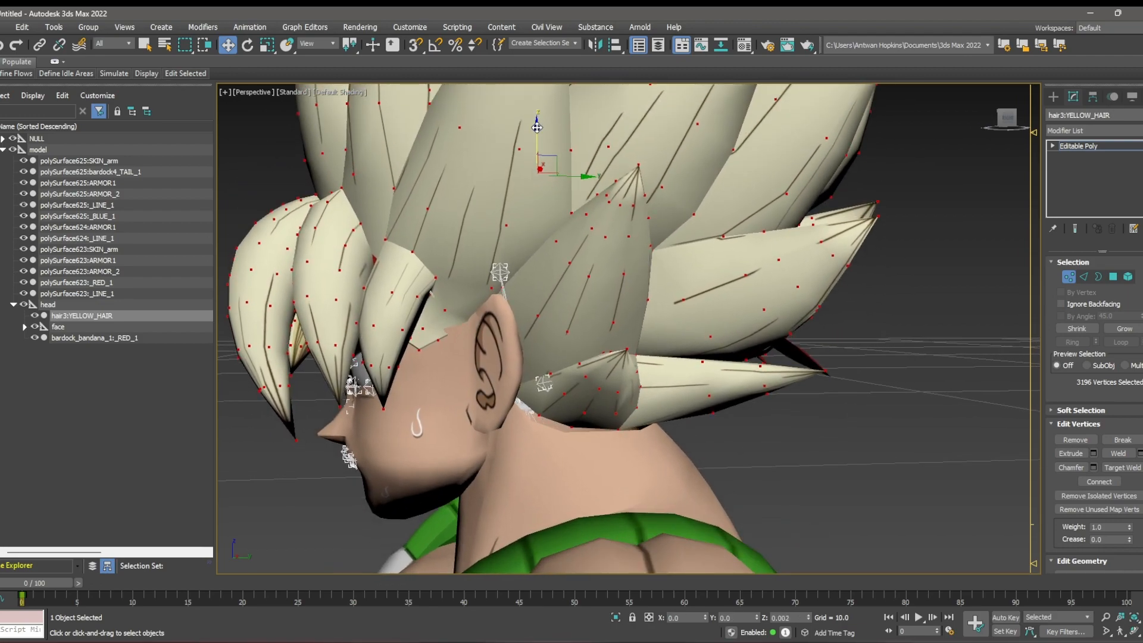
- Select the hair vertices at the centre of the nape and turn on 3D snapping with Vertex enabled and Edge/Segment disabled
scroll(662, 239, up, 5)
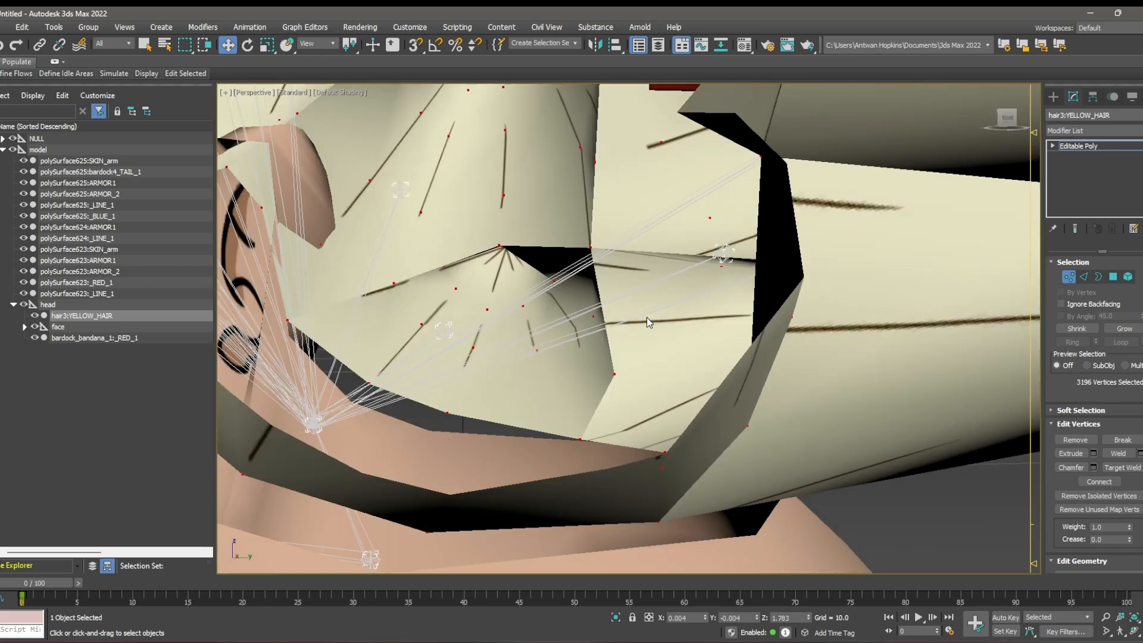
drag(996, 116, 643, 455)
middle_drag(643, 451, 632, 501)
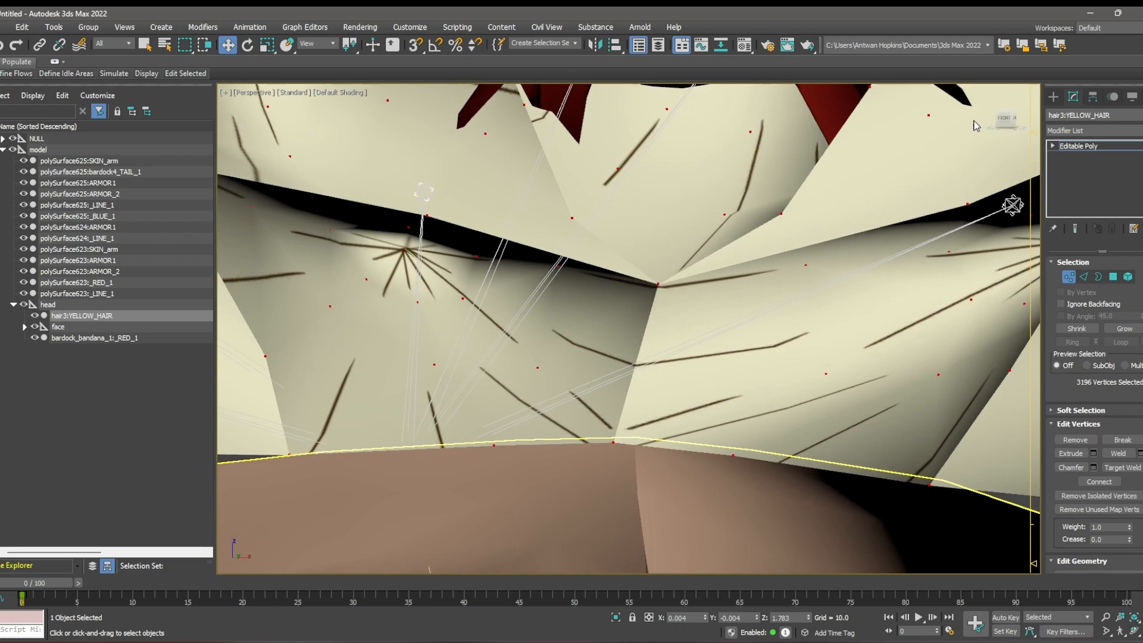
alt+middle_drag(1012, 206, 662, 363)
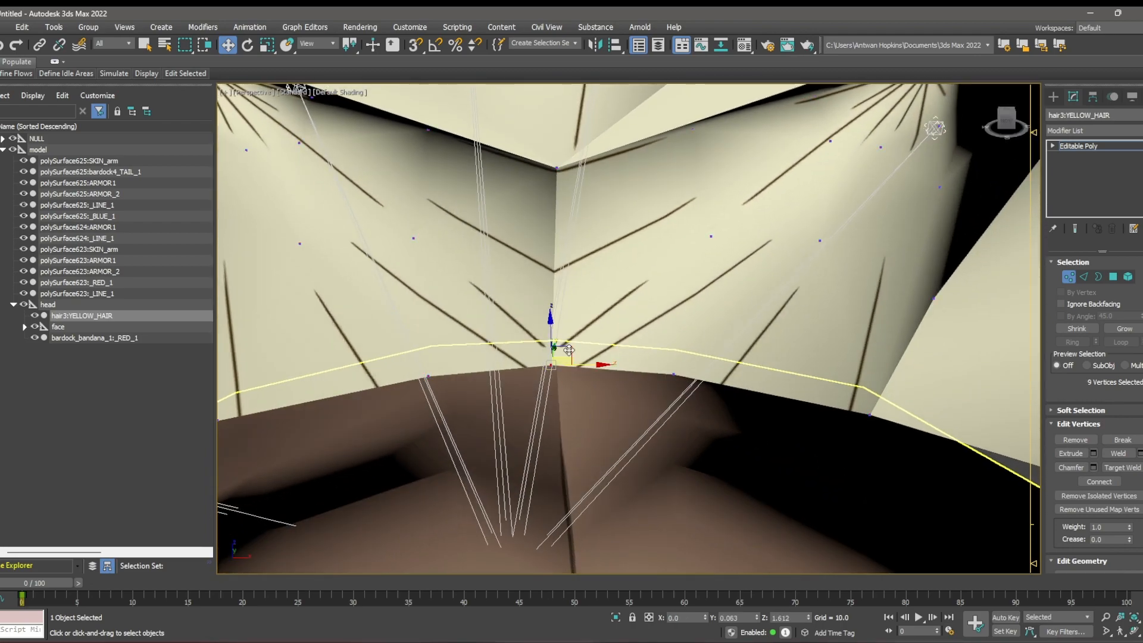
scroll(577, 360, up, 2)
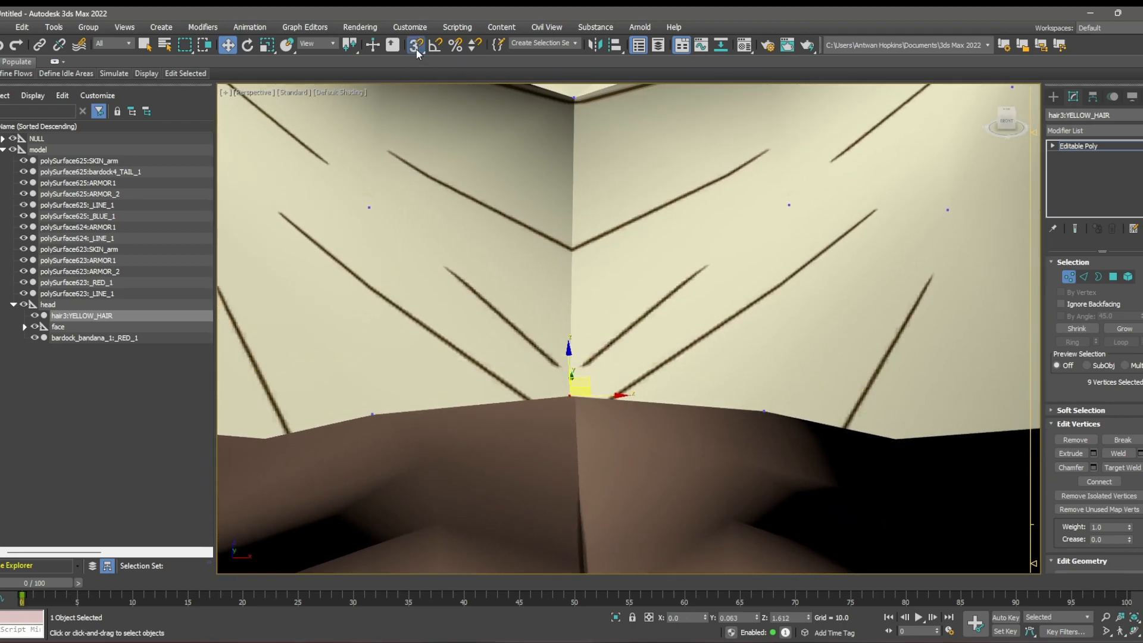
right_click(416, 49)
click(500, 340)
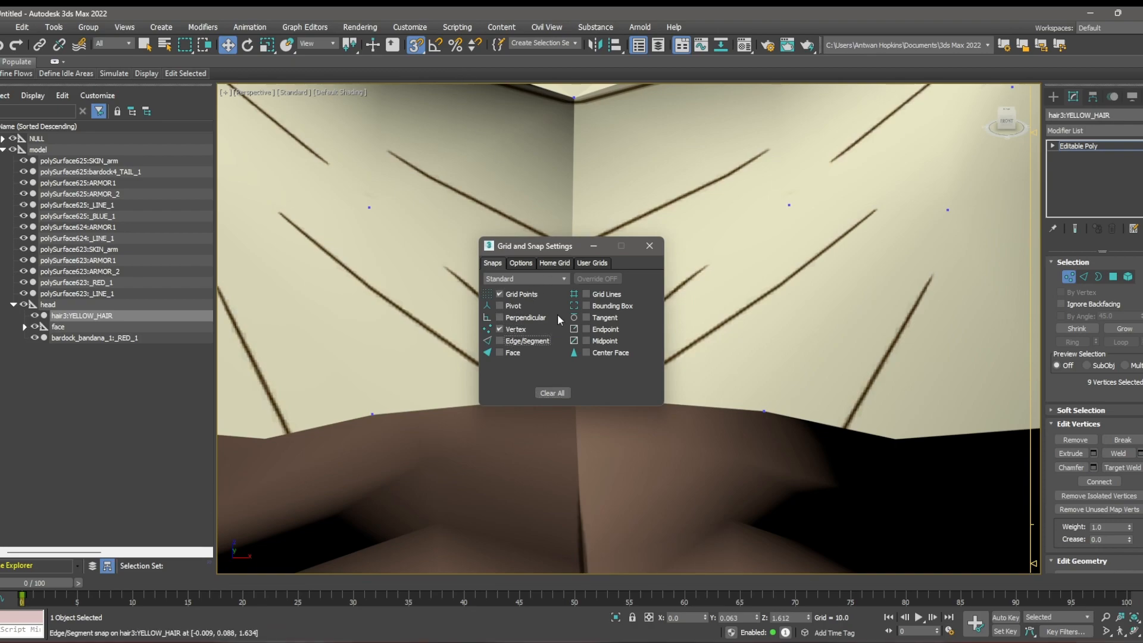
click(650, 246)
- Snap the hair vertices along the nape onto the upper edge of Bardock's neck mesh
drag(570, 396, 723, 438)
drag(694, 351, 695, 351)
middle_drag(832, 438, 819, 458)
alt+middle_drag(601, 344, 680, 349)
drag(674, 328, 617, 296)
middle_drag(752, 352, 660, 388)
- Snap the lower hairline vertices behind the ear to the matching corners of the neck skin edge
alt+middle_drag(991, 154, 684, 280)
drag(687, 261, 684, 257)
mouse_move(685, 257)
alt+middle_down()
mouse_move(638, 310)
mouse_move(686, 238)
alt+middle_up()
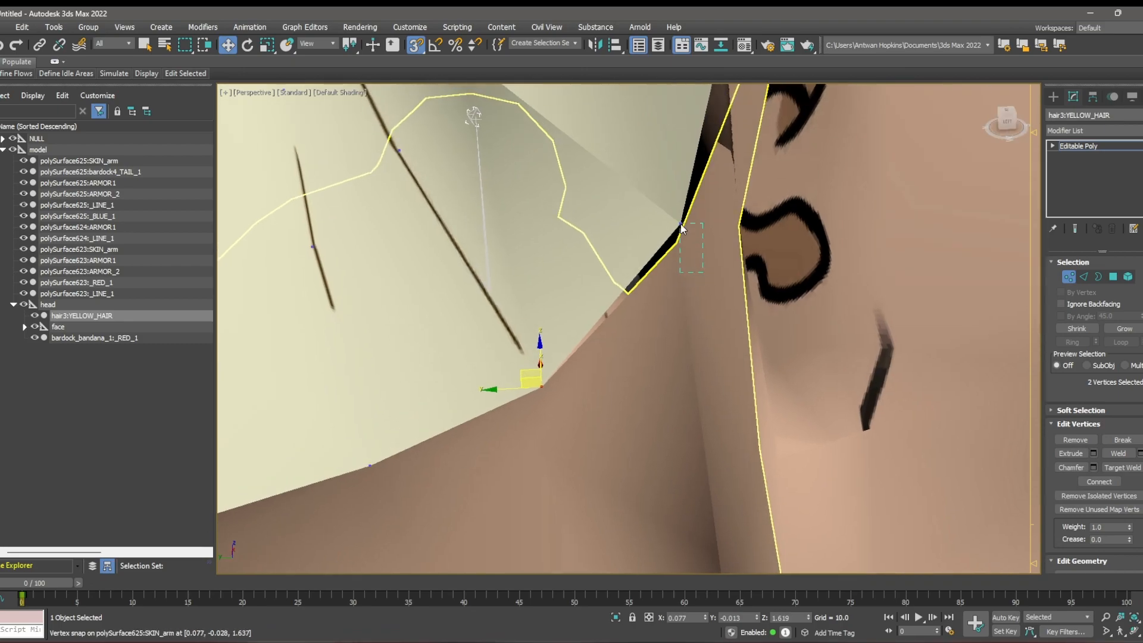
drag(699, 220, 669, 253)
drag(683, 238, 630, 288)
middle_drag(708, 169, 676, 342)
scroll(676, 297, down, 3)
middle_drag(676, 296, 675, 351)
- Expand the face group and hide the J_eair:SKIN_EAIR_1 ear mesh and the bardock_bandana_1:_RED_1 bandana
click(24, 327)
click(46, 359)
middle_drag(646, 285, 569, 373)
click(579, 277)
key(1)
click(35, 459)
click(38, 458)
click(35, 459)
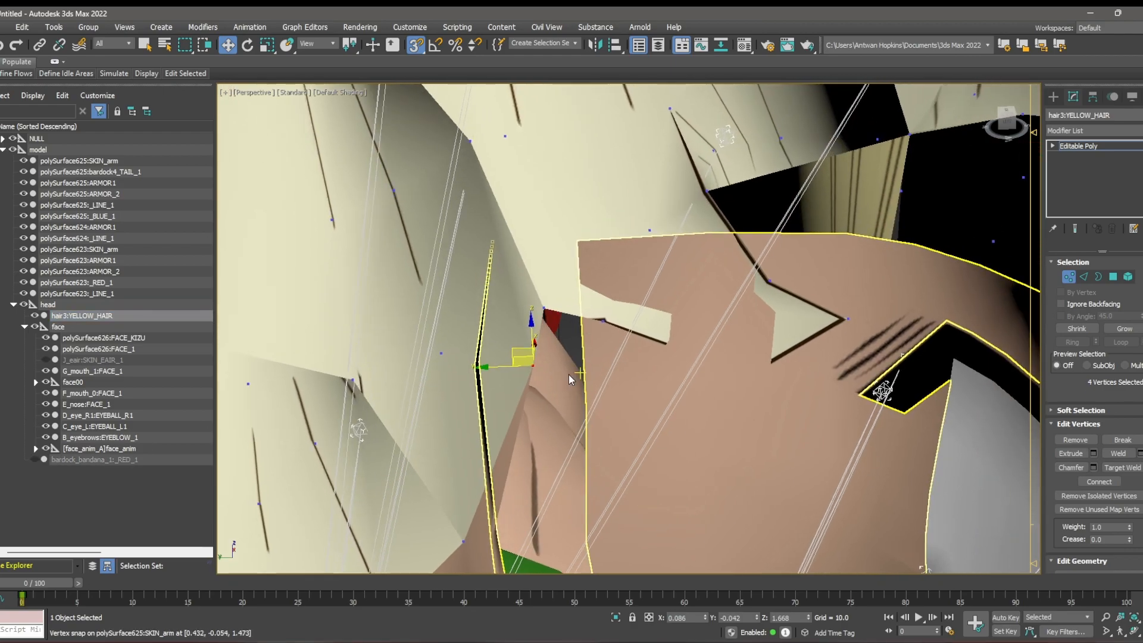
- Snap the hair vertices in front of the ear onto the upper corner of the face skin at the temple
alt+middle_drag(756, 408, 612, 405)
drag(597, 348, 586, 296)
middle_drag(764, 410, 612, 408)
drag(533, 355, 607, 278)
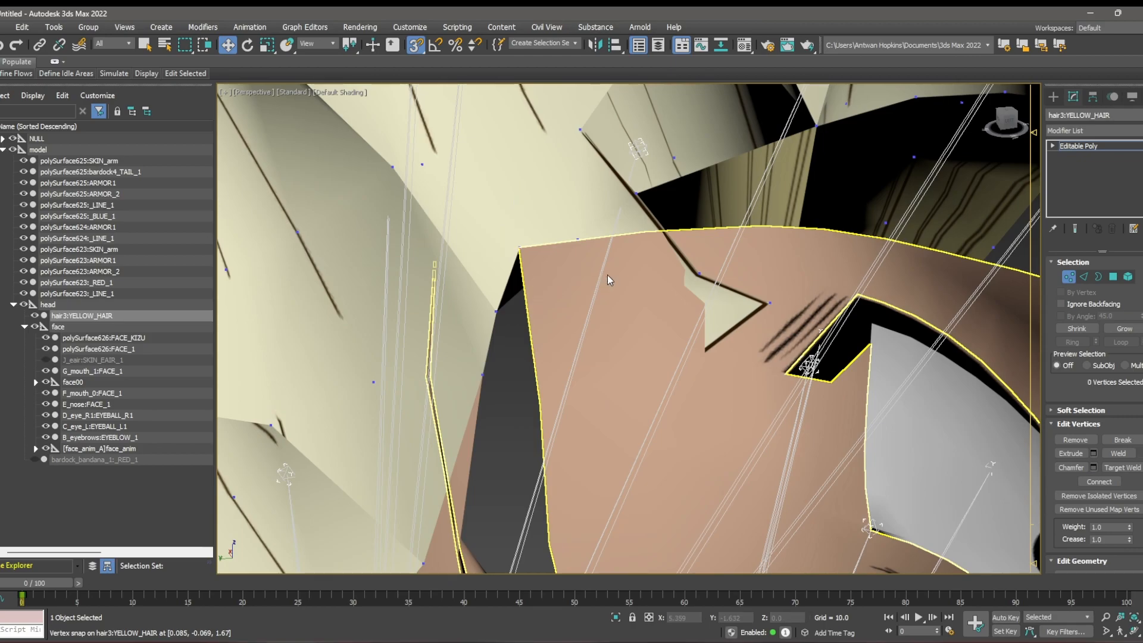
- Adjust the inner hair vertex at the temple with the polySurface626:FACE_1 mesh temporarily hidden
middle_drag(255, 369, 282, 384)
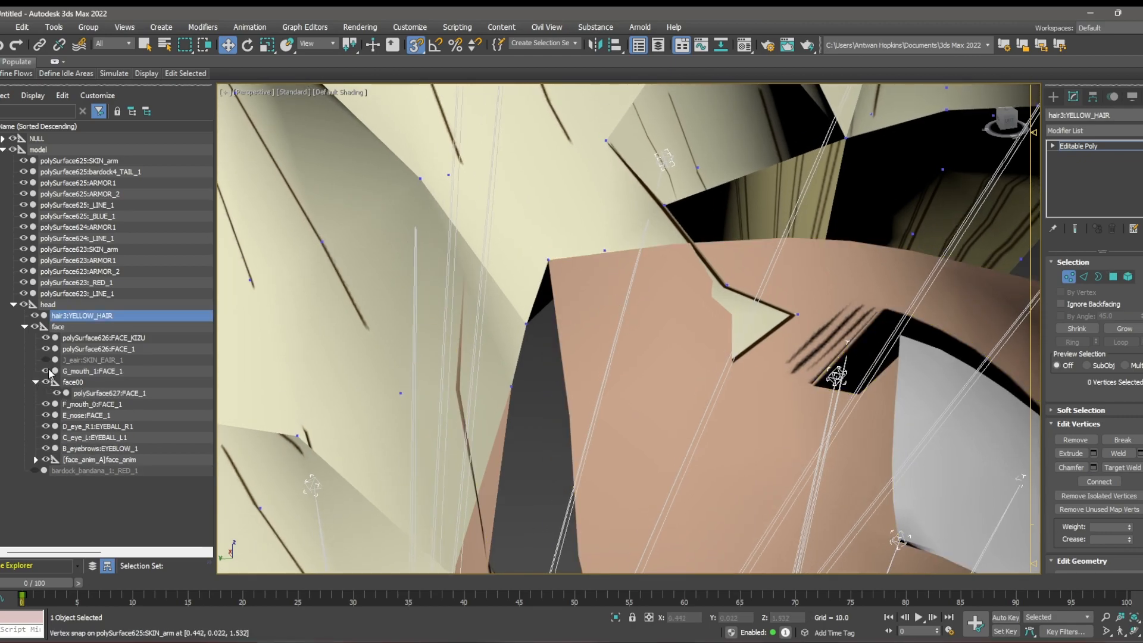
click(46, 349)
middle_drag(546, 452, 458, 473)
alt+middle_drag(512, 327, 741, 369)
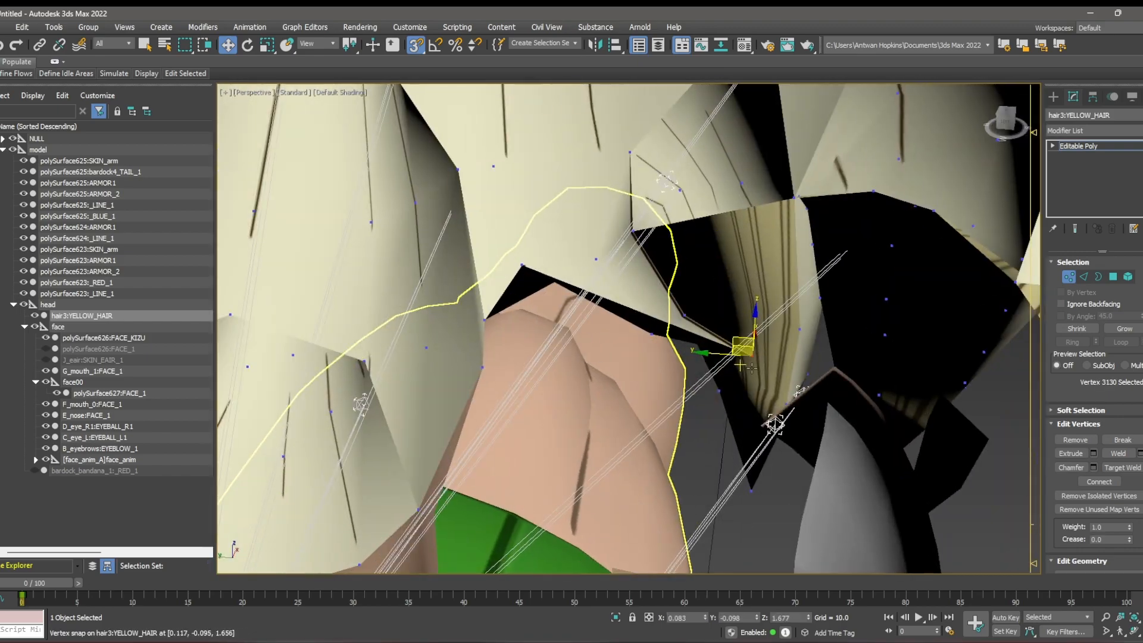
mouse_move(595, 266)
alt+middle_down()
mouse_move(683, 437)
mouse_move(464, 310)
mouse_move(510, 247)
mouse_move(501, 426)
mouse_move(595, 299)
mouse_move(637, 395)
mouse_move(580, 280)
alt+middle_up()
click(46, 349)
click(580, 271)
drag(303, 324, 305, 327)
middle_drag(305, 327, 587, 327)
- Snap the matching hair vertices at the opposite temple to the hair edge corner, hiding polySurface626:FACE_1 for access
scroll(586, 327, up, 5)
alt+middle_drag(465, 288, 601, 279)
drag(676, 296, 619, 324)
alt+middle_drag(619, 324, 633, 283)
alt+middle_drag(921, 152, 685, 303)
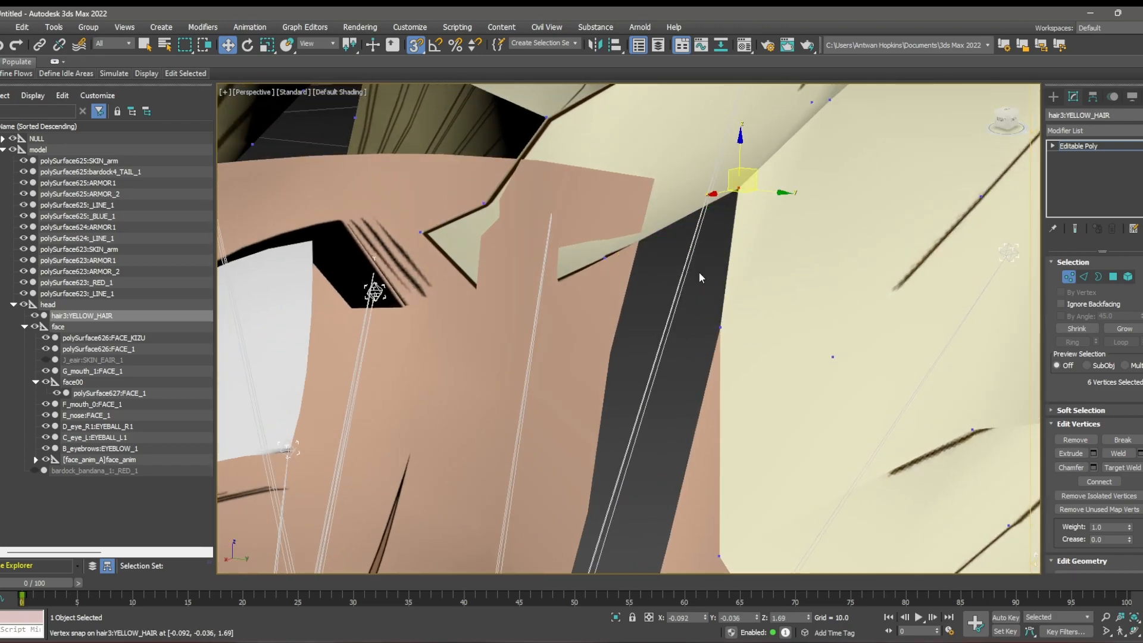
alt+middle_drag(480, 332, 511, 321)
click(45, 349)
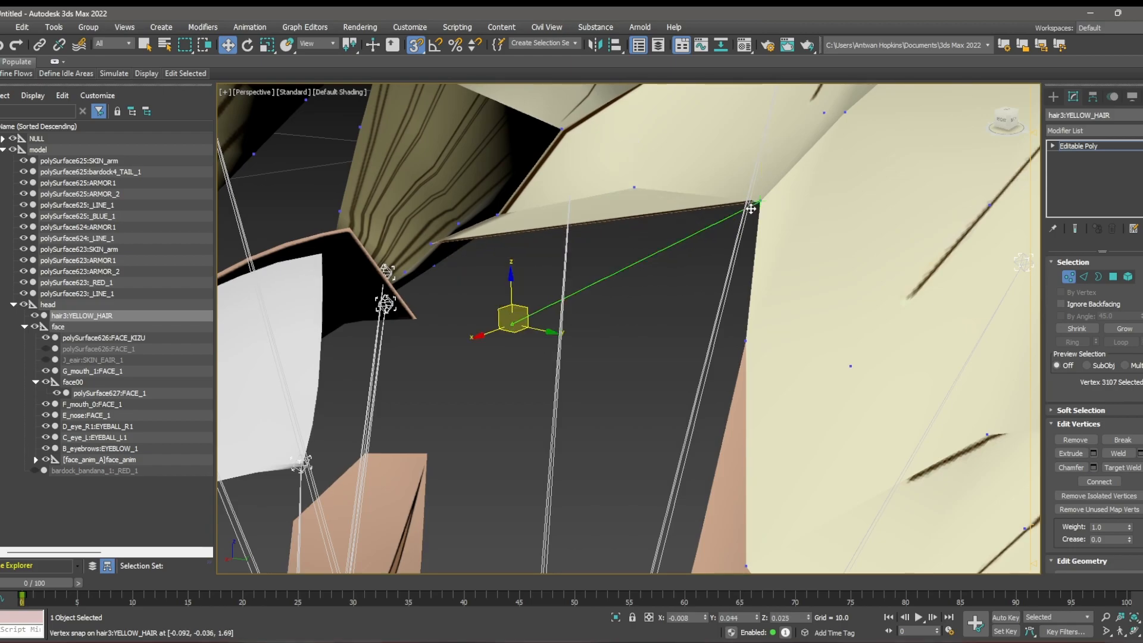
alt+middle_drag(750, 208, 774, 256)
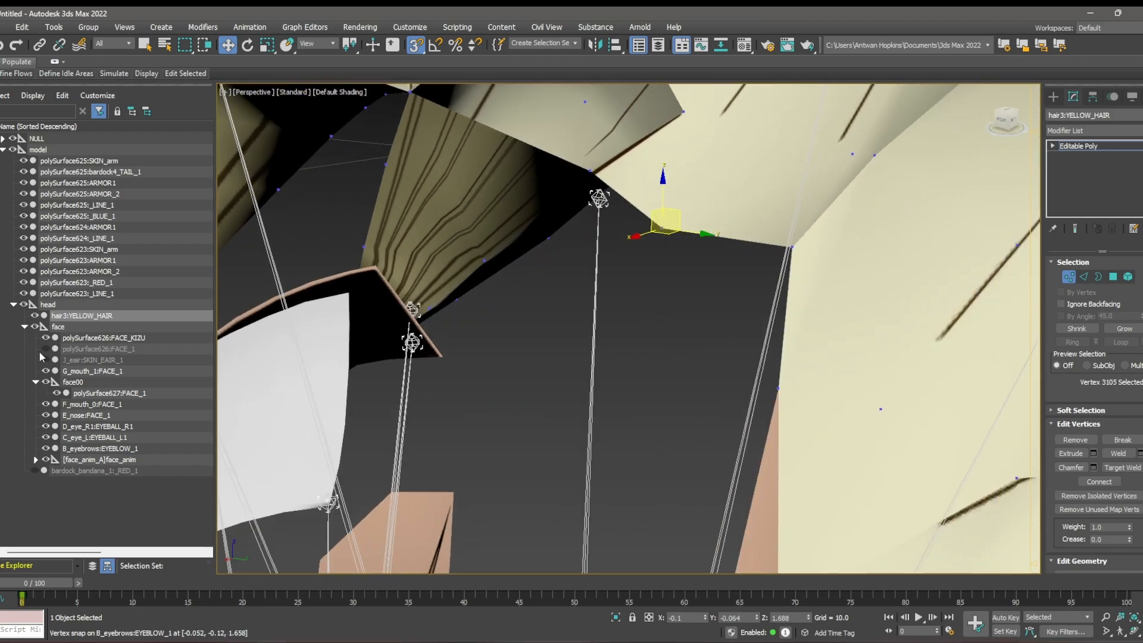
- Unhide the polySurface626:FACE_1, J_eair:SKIN_EAIR_1 and bardock_bandana_1:_RED_1 meshes and check the hair from the side
click(45, 348)
click(45, 360)
click(34, 470)
alt+middle_drag(512, 333, 256, 351)
scroll(494, 355, down, 5)
alt+middle_drag(710, 376, 1005, 130)
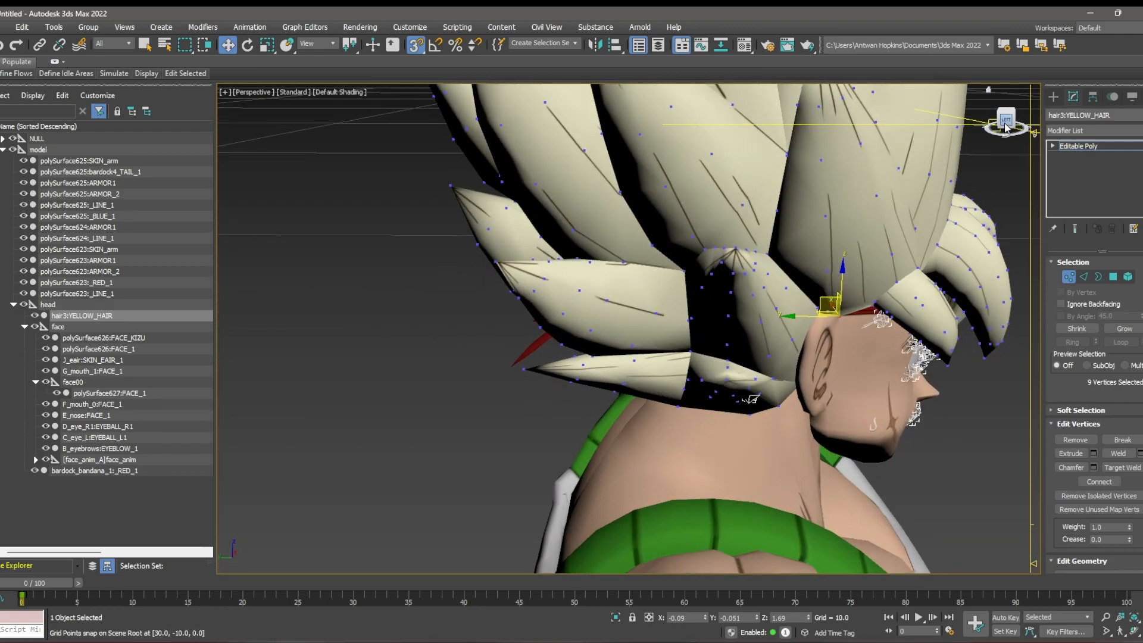
alt+middle_drag(859, 186, 726, 247)
- Isolate hair3:YELLOW_HAIR and select all of its vertices
right_click(726, 247)
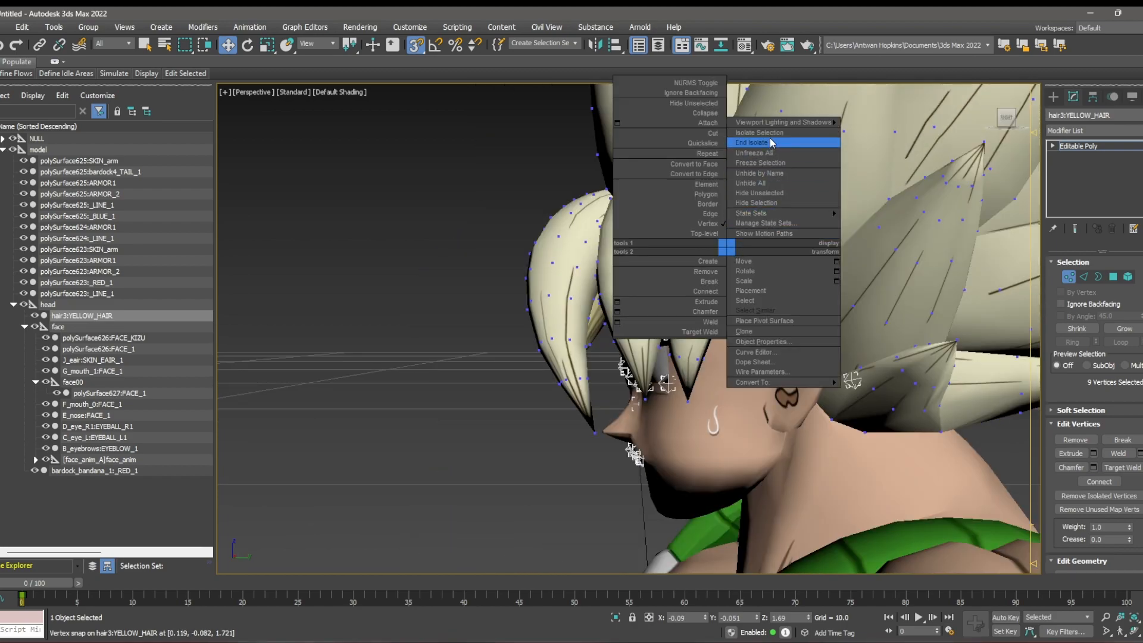
click(772, 133)
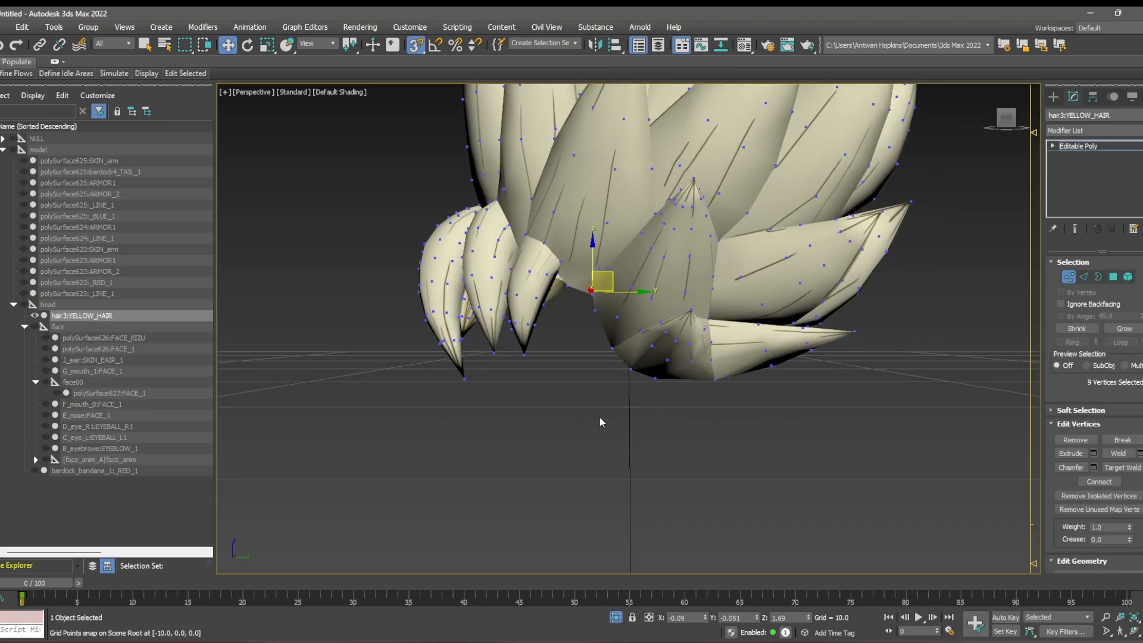
scroll(542, 391, up, 3)
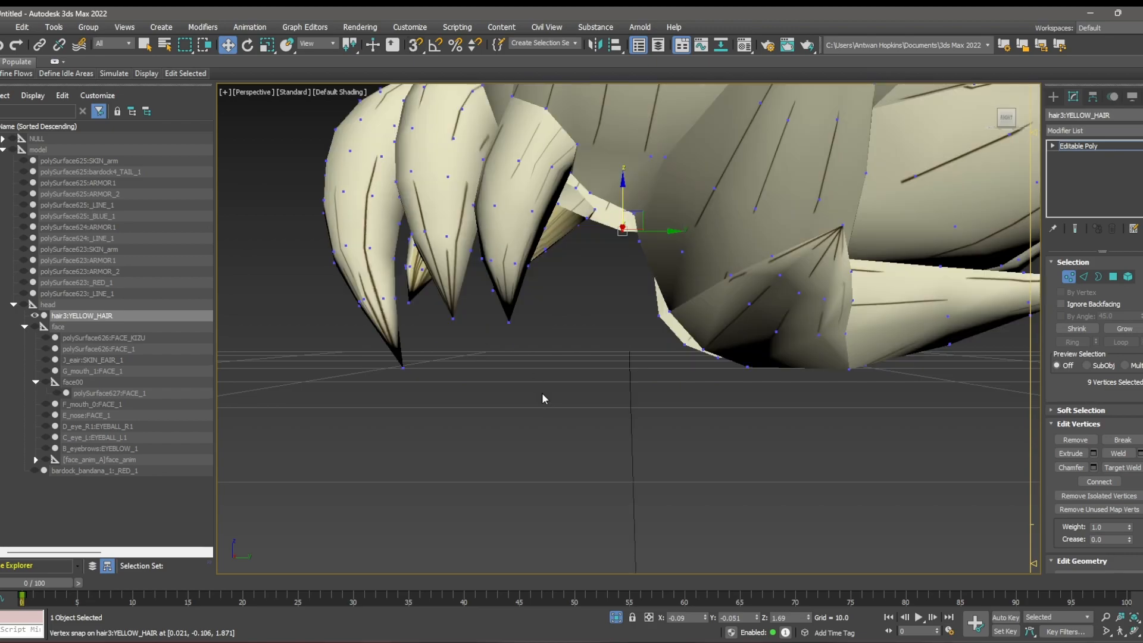
alt+middle_drag(545, 387, 563, 412)
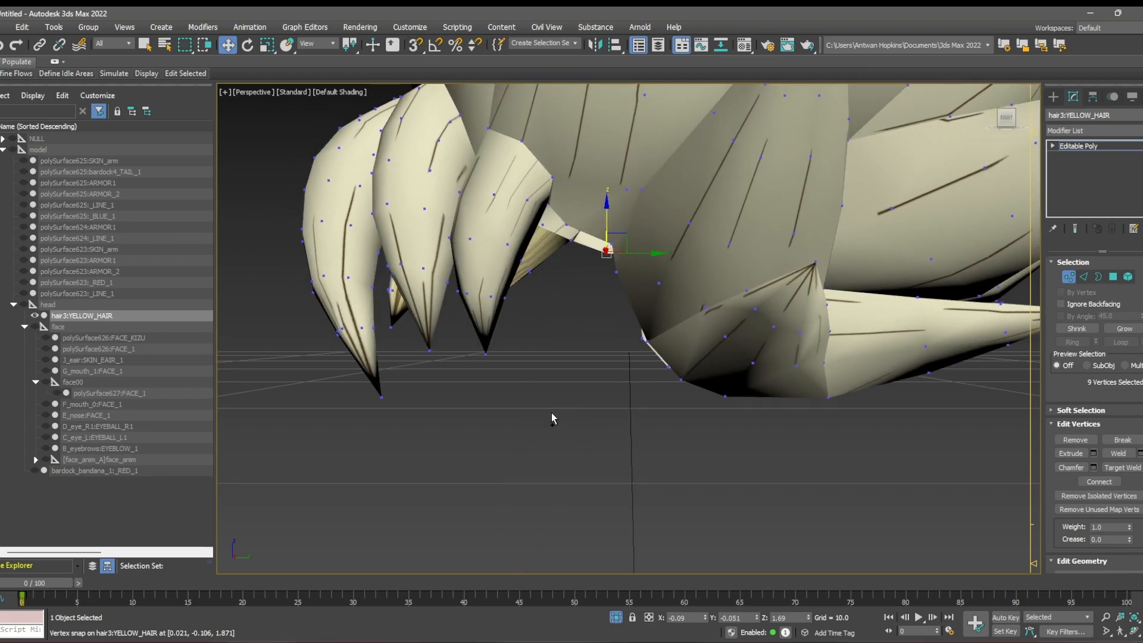
alt+middle_drag(563, 412, 660, 360)
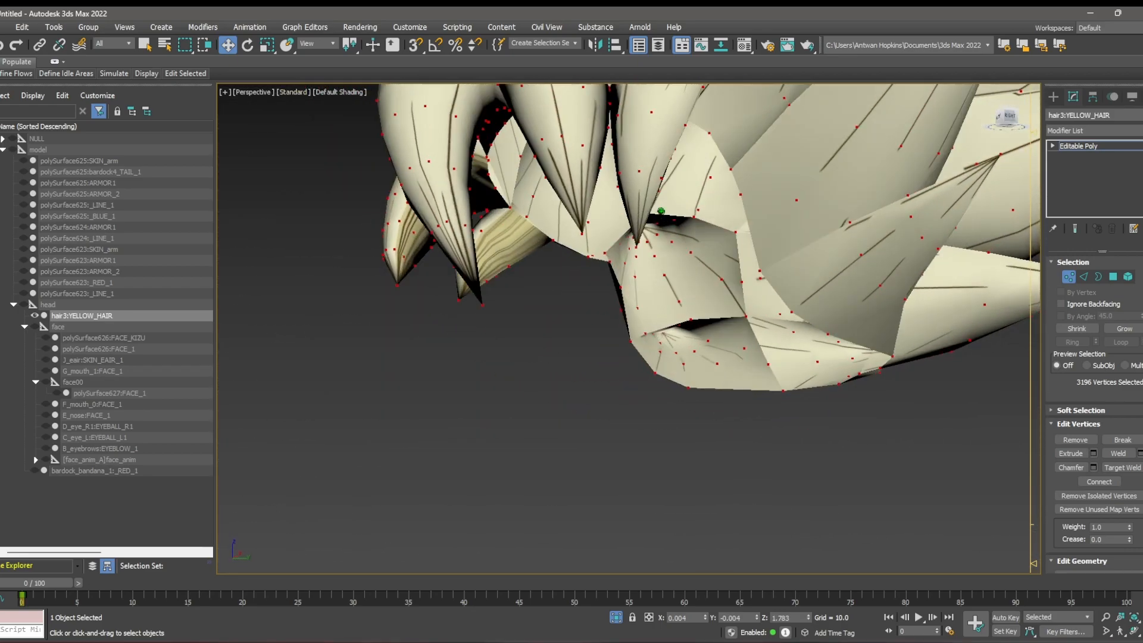
- Deselect the fitted hairline vertices along the temples and nape, checking them against the polySurface626:FACE_1 mesh
scroll(648, 391, up, 3)
alt+middle_drag(951, 155, 701, 382)
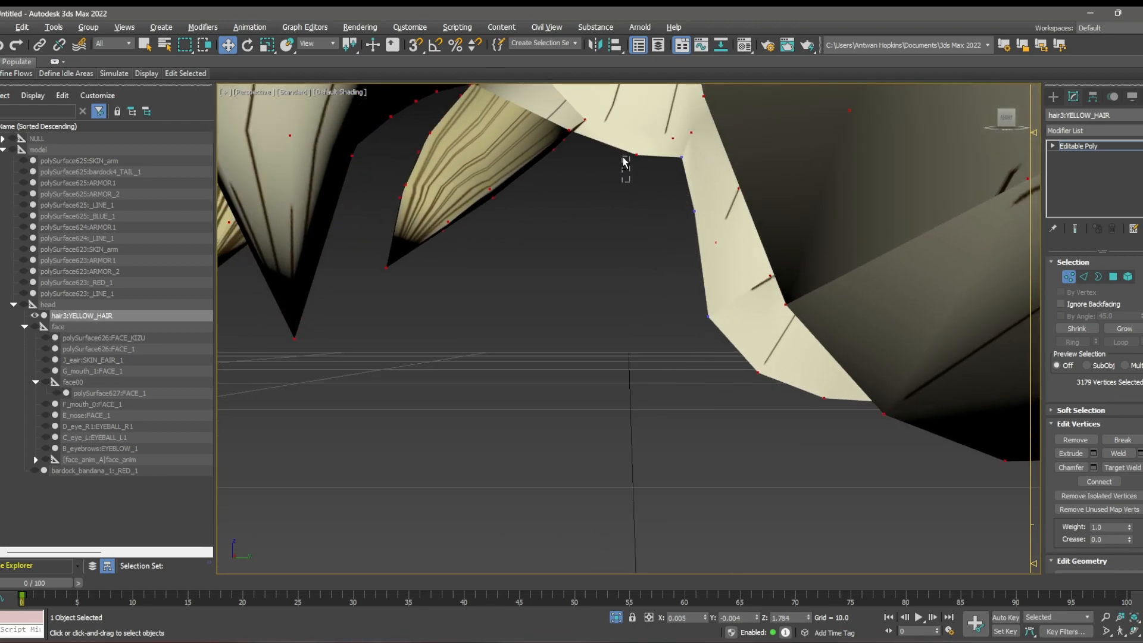
alt+drag(645, 158, 643, 163)
alt+middle_drag(643, 163, 645, 280)
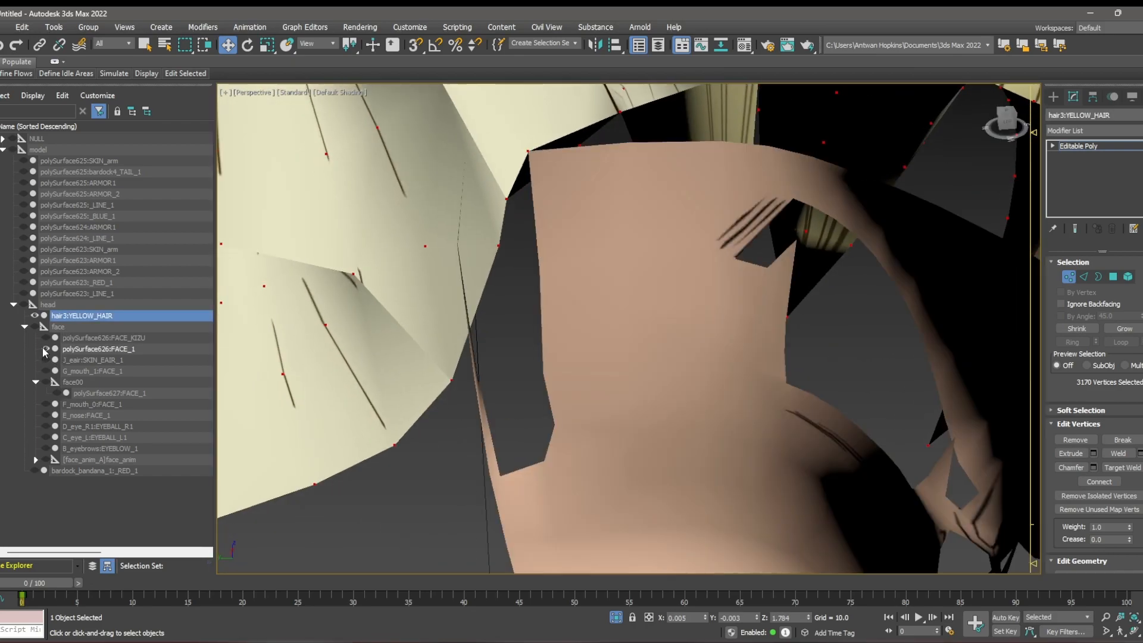
click(46, 351)
click(46, 350)
click(387, 262)
alt+drag(540, 177, 426, 428)
middle_drag(427, 427, 510, 345)
alt+drag(510, 345, 859, 257)
- Try raising the selected hair vertices with the whole model shown, undo the move and isolate the hair again
alt+middle_drag(859, 258, 902, 154)
scroll(659, 262, down, 10)
key(alt+q)
drag(655, 140, 655, 124)
alt+middle_drag(595, 333, 774, 268)
alt+middle_drag(624, 314, 598, 315)
key(ctrl+z)
scroll(663, 377, up, 5)
key(alt+q)
scroll(663, 378, up, 8)
- End the hair isolation and try a small upward move of the selected hair vertices, undoing it
alt+middle_drag(1019, 127, 786, 314)
right_click(786, 314)
click(839, 208)
scroll(773, 238, down, 8)
alt+middle_drag(774, 238, 735, 257)
drag(591, 166, 589, 146)
key(ctrl+z)
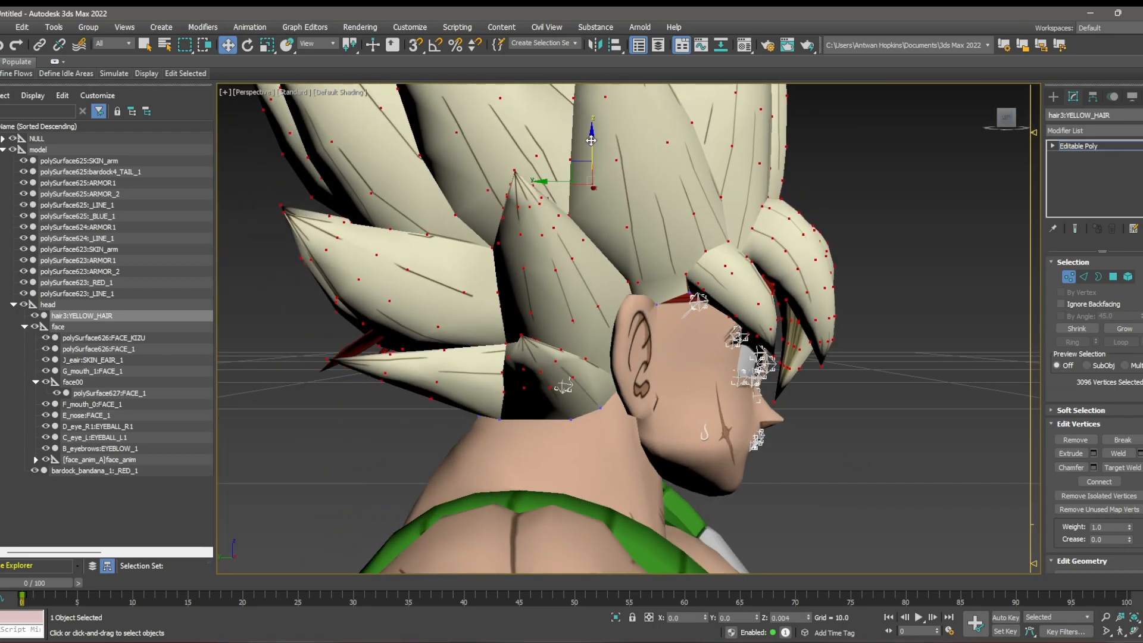
- Raise the selected hair vertices slightly above the fixed hairline and adjust their sideways position over the head
click(1007, 117)
drag(694, 128, 694, 110)
drag(1007, 117, 1046, 127)
drag(658, 126, 658, 116)
drag(1006, 119, 1051, 123)
drag(547, 145, 559, 144)
alt+middle_drag(732, 178, 643, 149)
drag(647, 118, 616, 113)
scroll(655, 154, up, 3)
alt+middle_drag(720, 184, 393, 208)
mouse_move(634, 315)
alt+middle_down()
mouse_move(551, 321)
mouse_move(615, 320)
alt+middle_up()
mouse_move(1006, 117)
mouse_down()
mouse_move(979, 122)
mouse_move(1071, 126)
mouse_move(1006, 126)
mouse_up()
click(1005, 119)
scroll(720, 247, down, 3)
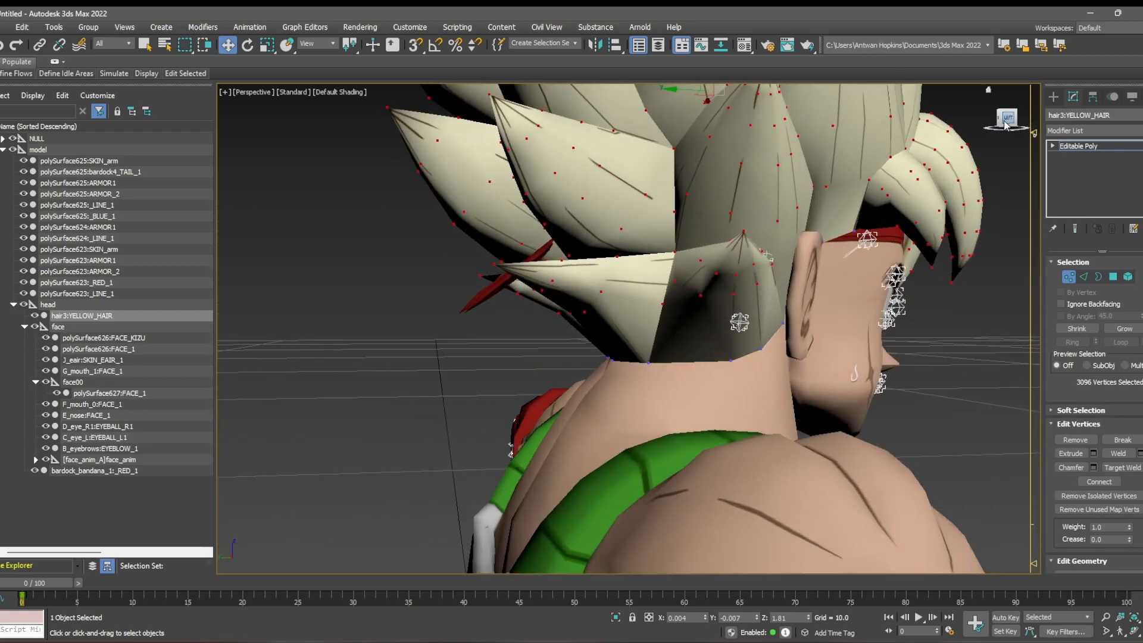
- Isolate the hair again and clear the vertex selection
right_click(671, 233)
click(732, 118)
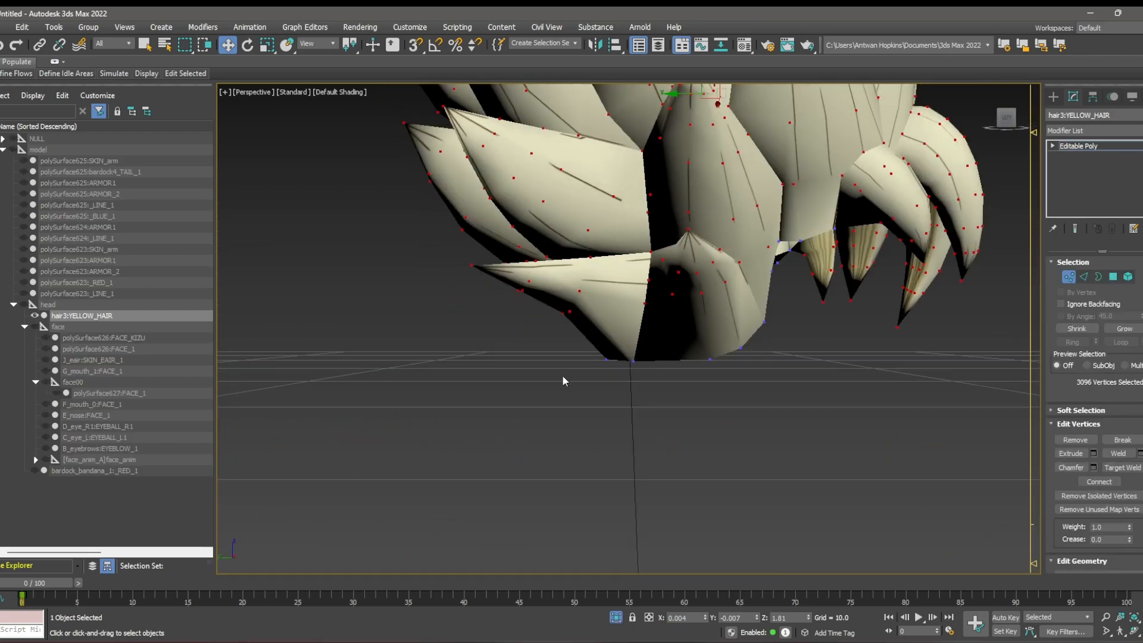
click(491, 430)
scroll(551, 387, up, 3)
middle_drag(551, 387, 500, 434)
middle_drag(500, 365, 567, 357)
- Switch to the Left view and select the vertices on the underside of the lowest back spike
click(253, 92)
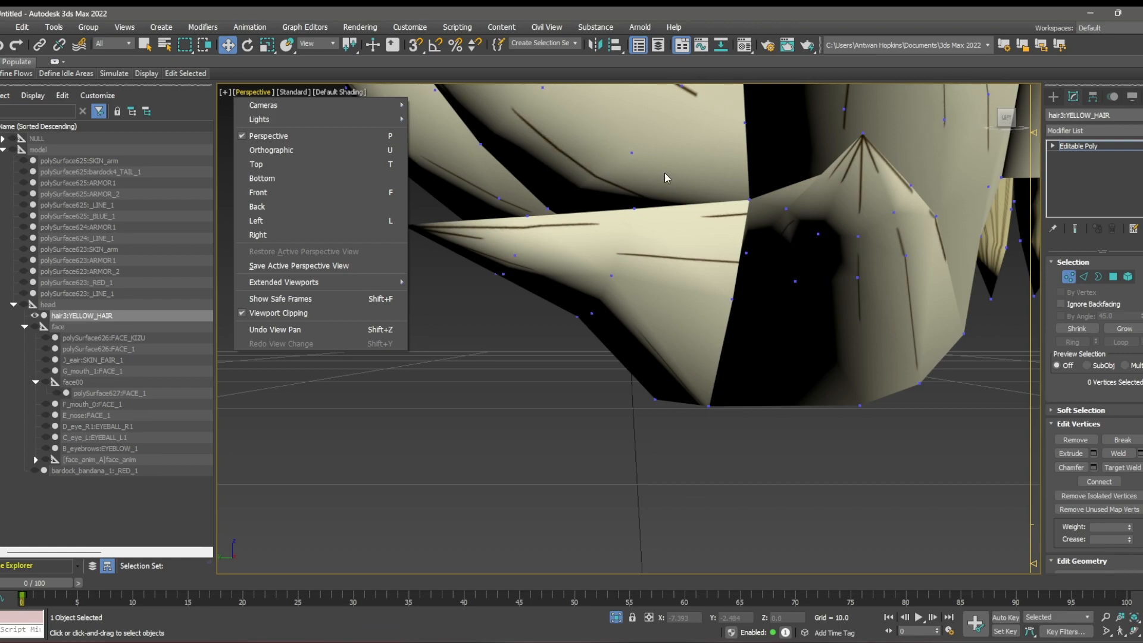
click(286, 218)
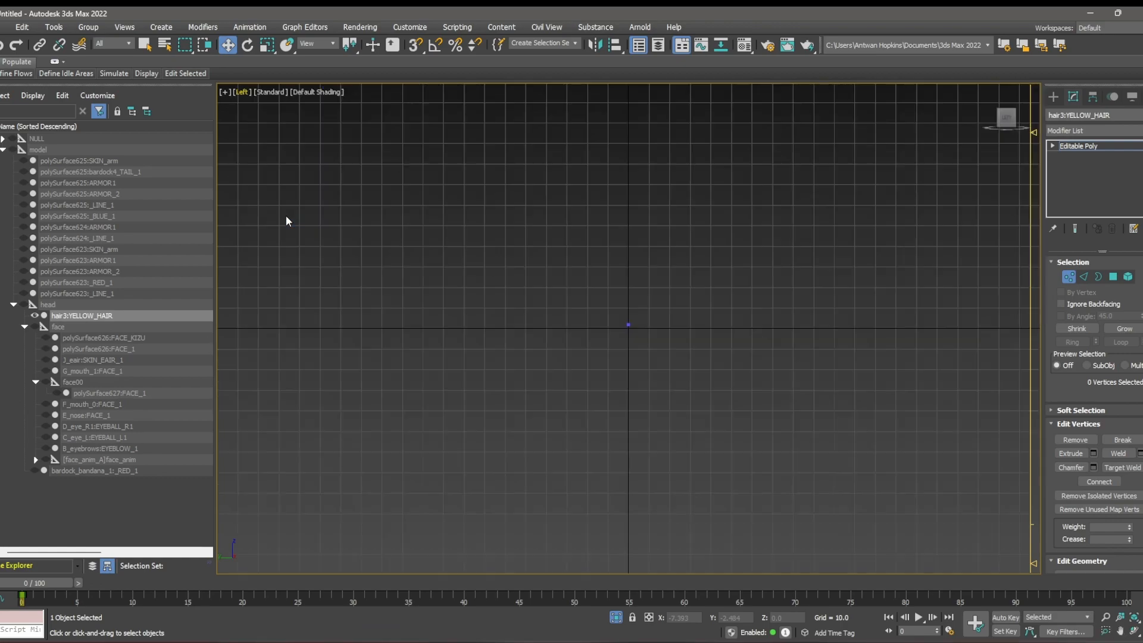
scroll(607, 333, up, 5)
mouse_move(607, 334)
middle_down()
mouse_move(684, 287)
mouse_move(596, 337)
middle_up()
scroll(618, 333, up, 8)
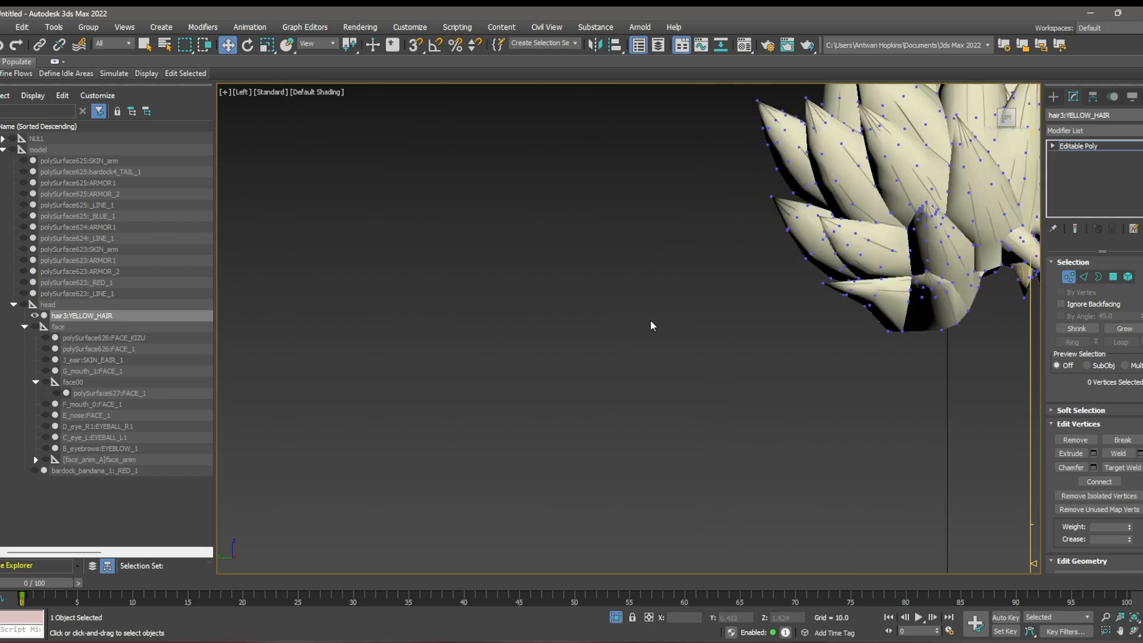
middle_drag(836, 323, 583, 354)
scroll(583, 354, up, 2)
scroll(653, 354, up, 2)
middle_drag(653, 354, 598, 362)
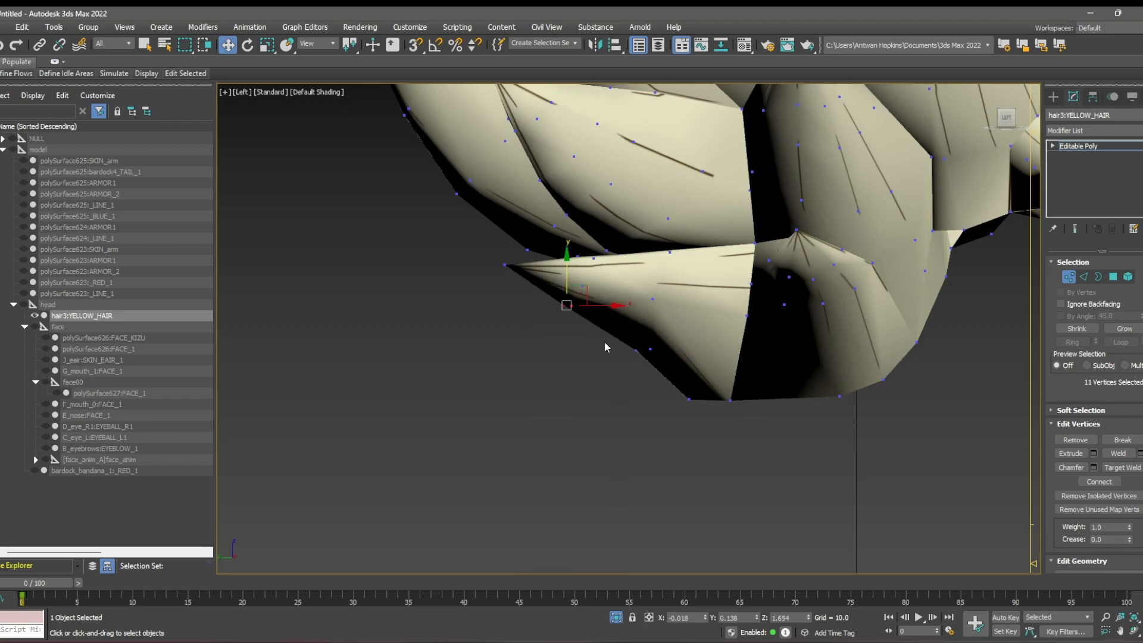
- Compare the hair's lower spikes in the Front and Left views
alt+middle_drag(666, 350, 637, 273)
click(250, 93)
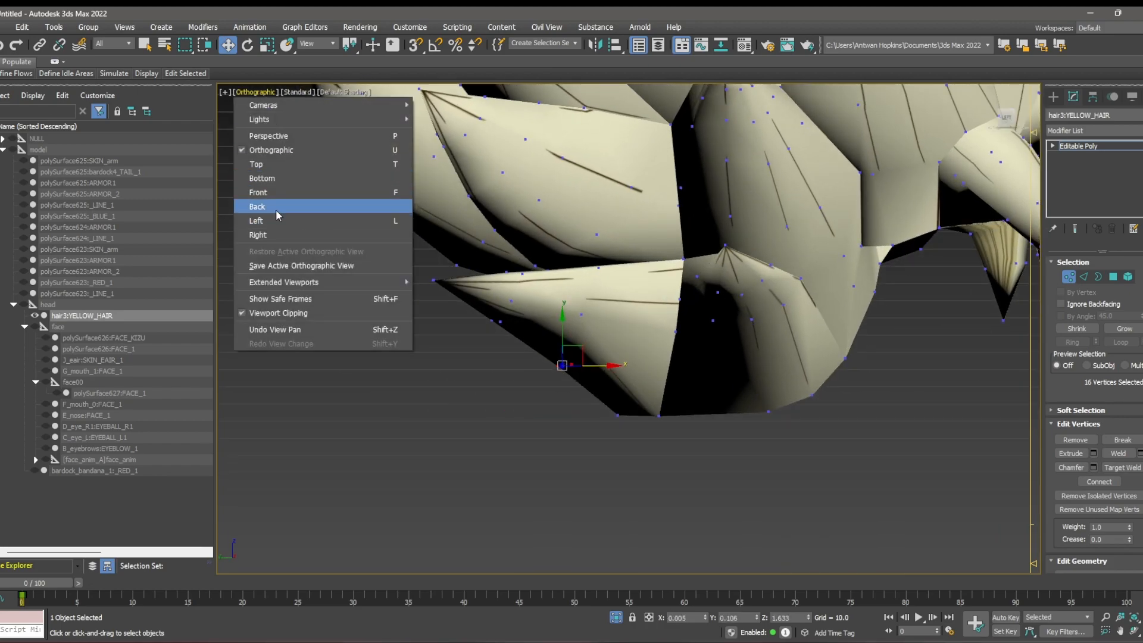
click(267, 191)
click(244, 92)
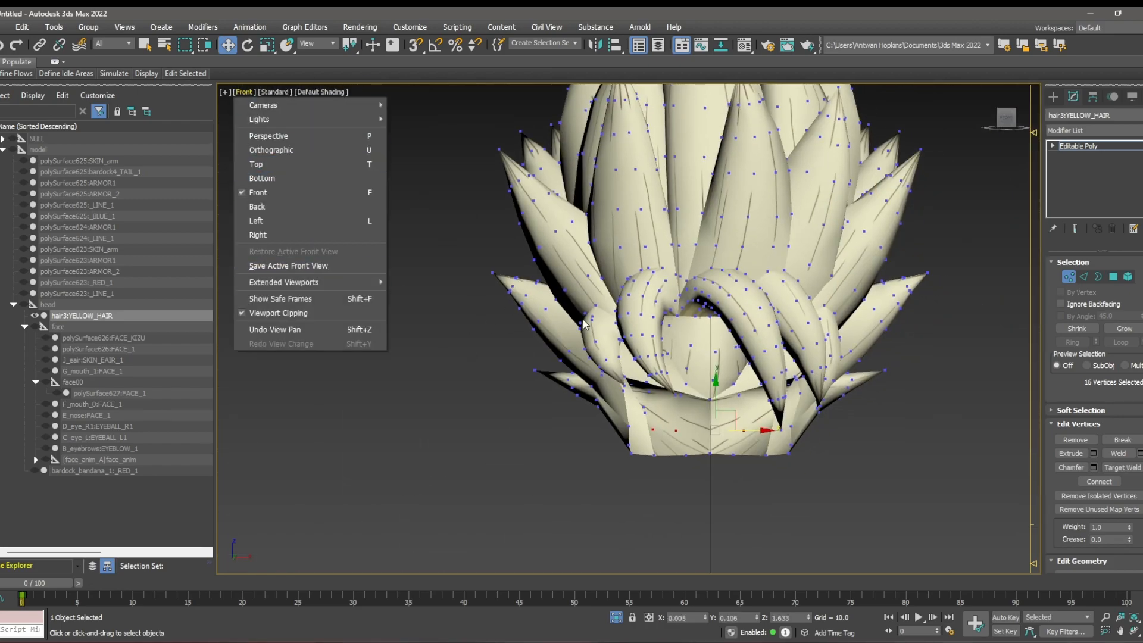
click(563, 424)
click(274, 92)
click(408, 373)
key(l)
scroll(584, 363, down, 8)
middle_drag(584, 363, 581, 144)
scroll(581, 144, up, 7)
click(310, 92)
click(320, 111)
click(243, 92)
click(429, 381)
- Lower the underside vertices of the lowest back spike in the Left view, checking them from the Right view
scroll(703, 411, up, 5)
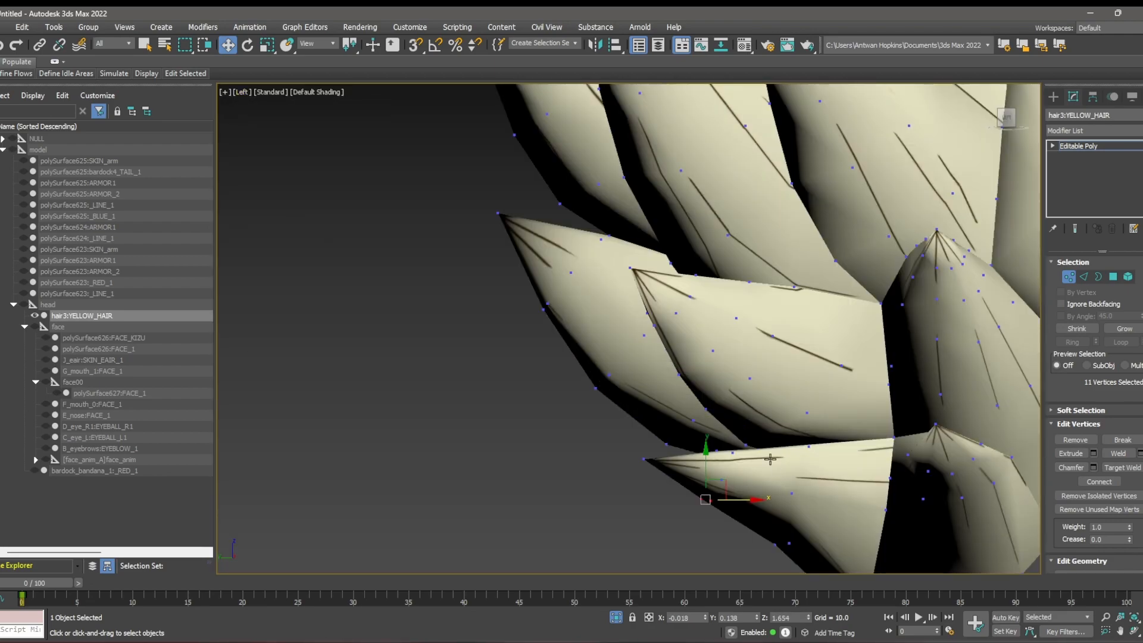
middle_drag(738, 556, 495, 393)
scroll(495, 393, up, 2)
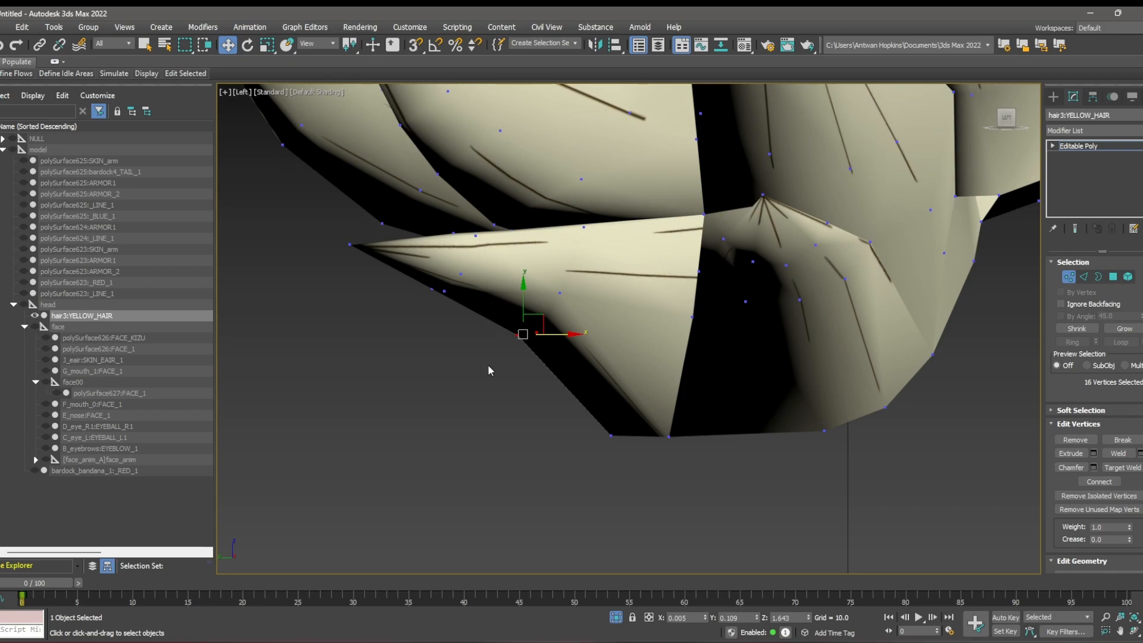
click(243, 92)
click(262, 235)
drag(808, 292, 807, 291)
click(243, 93)
click(262, 224)
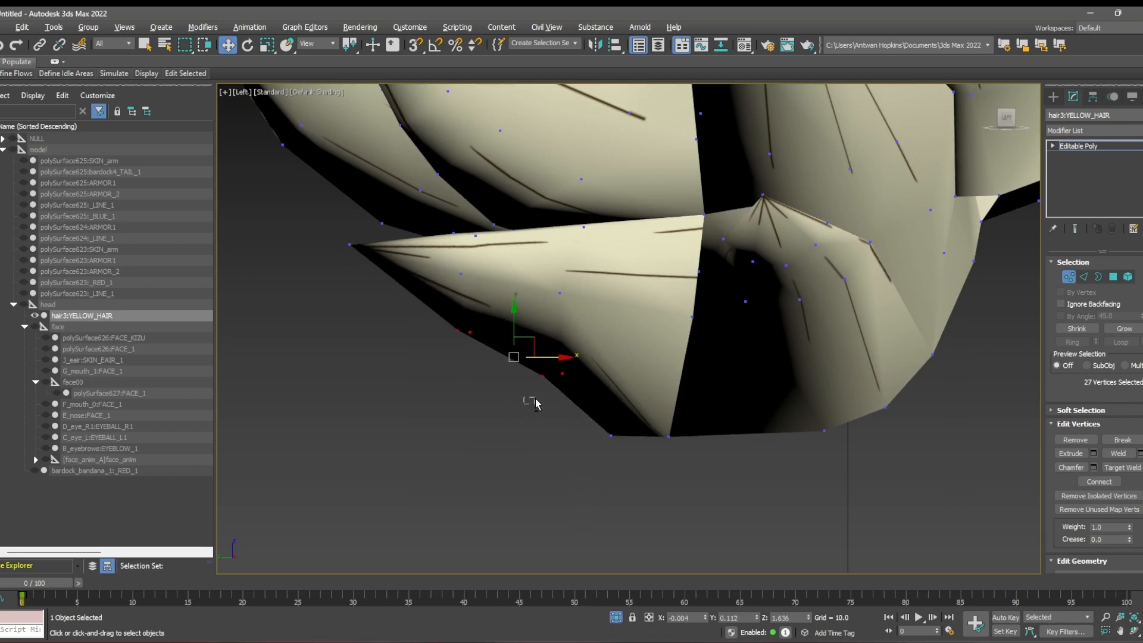
scroll(472, 429, down, 2)
- Adjust the underside vertices of the lowest spikes sideways in the Back view and clear the selection
click(242, 93)
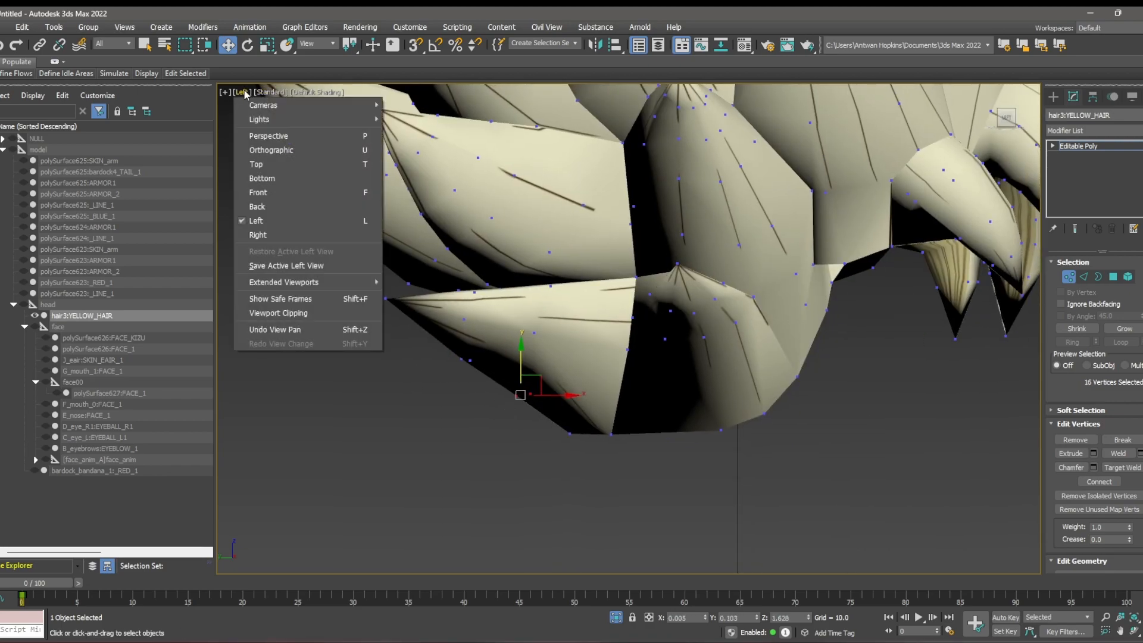
click(282, 206)
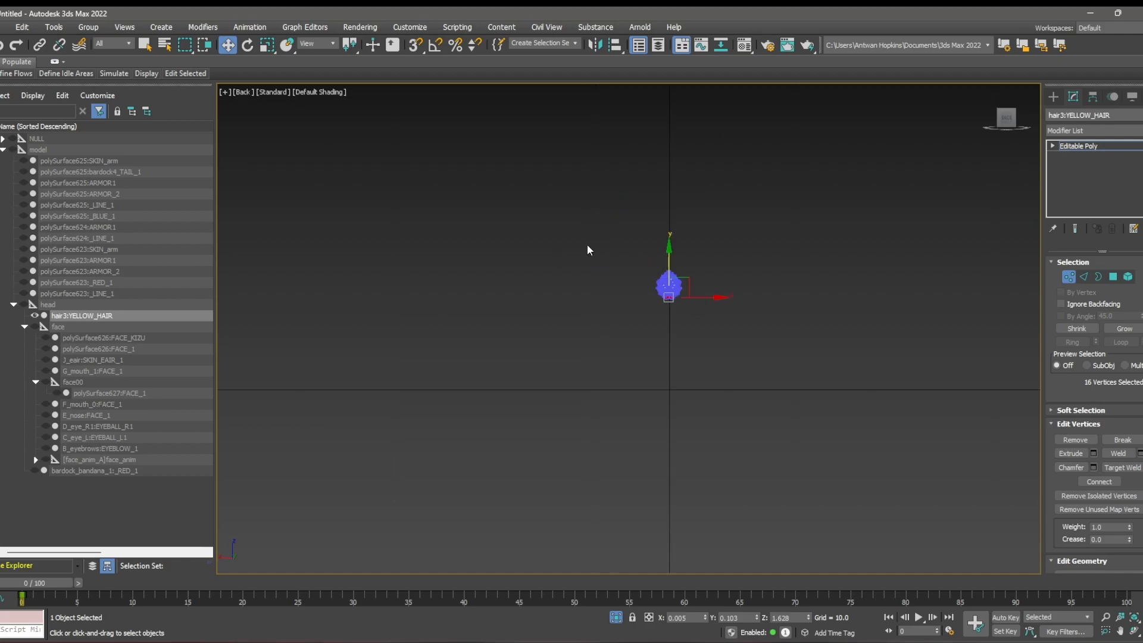
key(z)
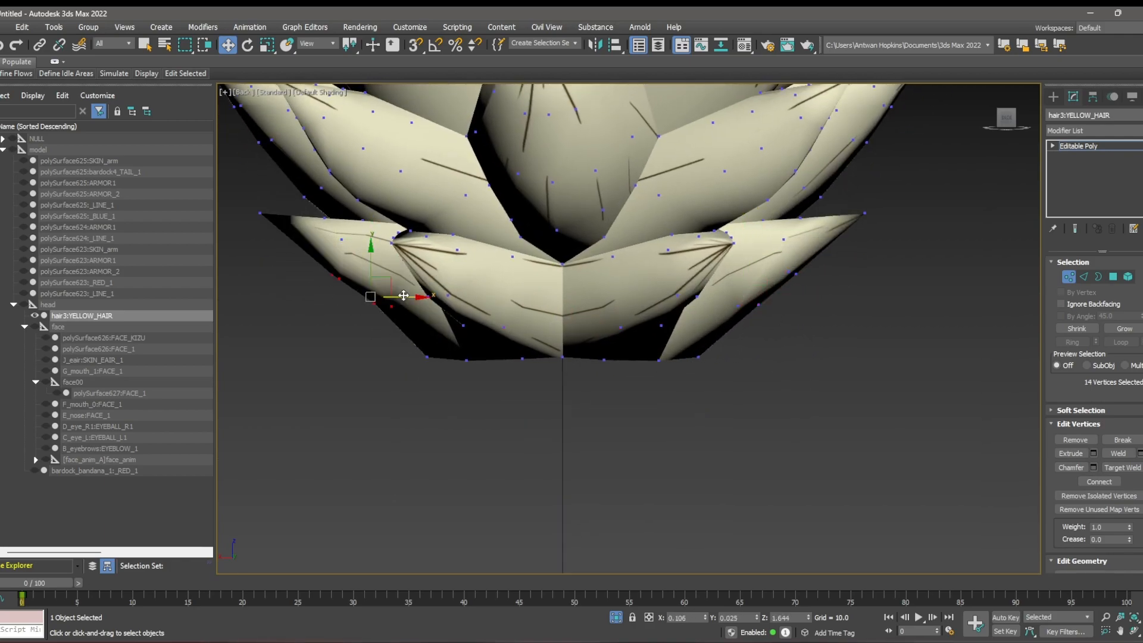
click(708, 428)
drag(1006, 117, 1008, 117)
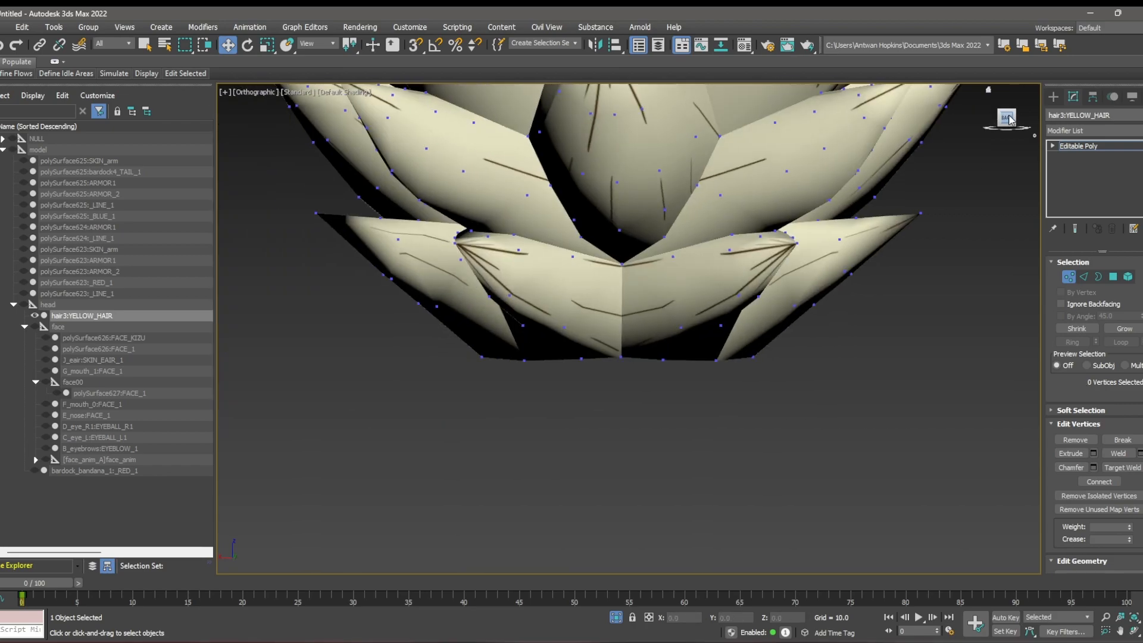
click(1006, 117)
click(242, 92)
click(282, 206)
- Restore the home view, leave vertex editing on the hair and end its isolation
click(988, 90)
scroll(730, 311, up, 5)
alt+middle_drag(701, 380, 595, 440)
scroll(595, 440, down, 2)
click(1069, 277)
click(792, 297)
right_click(777, 299)
click(821, 216)
- Toggle Viewport Clipping for a close view of the hairline beside the ear
alt+middle_drag(821, 218, 649, 223)
alt+middle_drag(628, 329, 833, 343)
scroll(684, 357, up, 2)
click(248, 93)
click(277, 313)
scroll(669, 415, down, 1)
scroll(789, 429, up, 6)
scroll(789, 430, down, 5)
scroll(717, 326, up, 5)
- Select the hair for vertex editing and hide the bardock_bandana_1:_RED_1 mesh at the temple
click(619, 253)
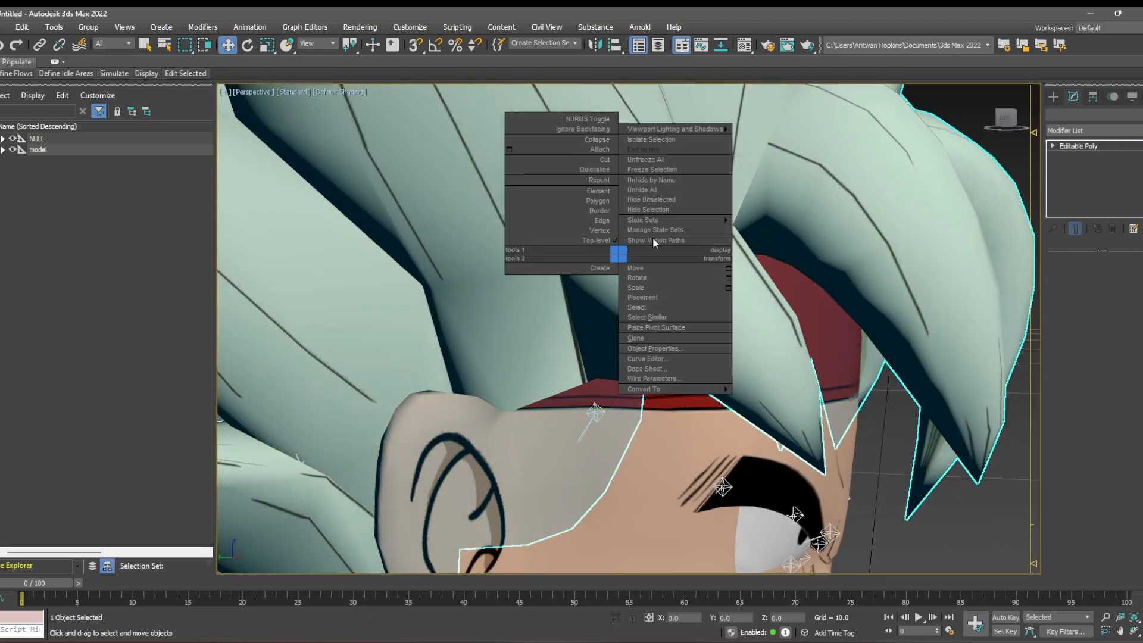
right_click(629, 164)
click(1067, 280)
scroll(676, 357, up, 3)
alt+middle_drag(738, 357, 613, 332)
scroll(612, 331, up, 1)
click(35, 470)
click(37, 471)
click(35, 470)
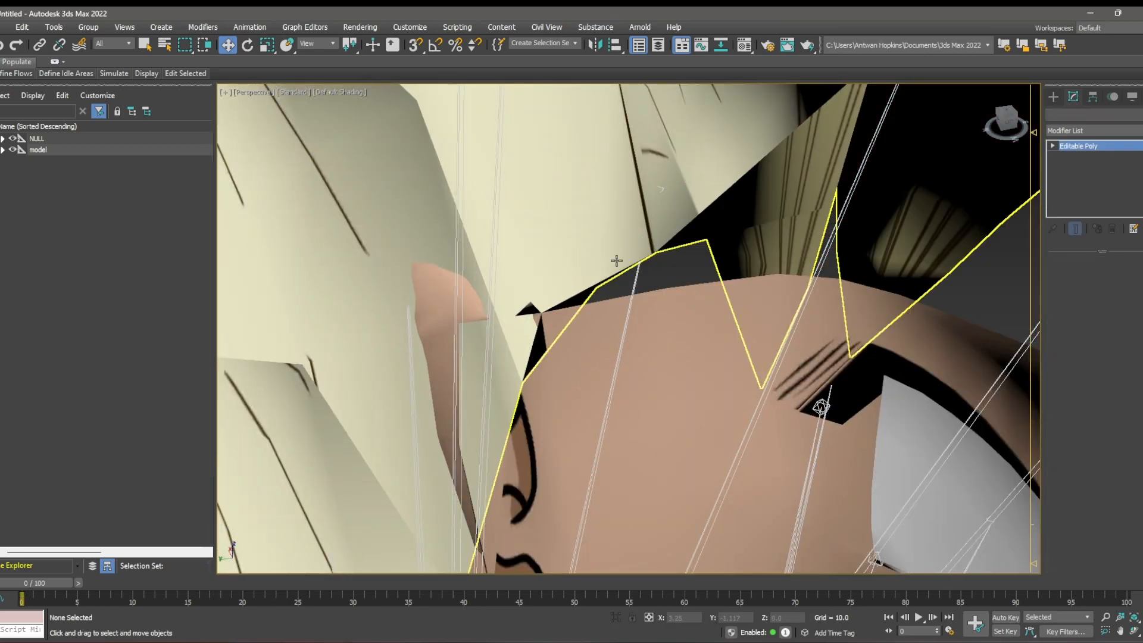
- Select the hair vertex at the temple where the bandana meets the hairline and unhide the bandana
click(615, 258)
click(1068, 277)
middle_drag(700, 294, 552, 288)
drag(491, 229, 524, 261)
click(33, 472)
- Isolate bardock_bandana_1:_RED_1 together with hair3:YELLOW_HAIR and enter Vertex mode on the hair
click(68, 470)
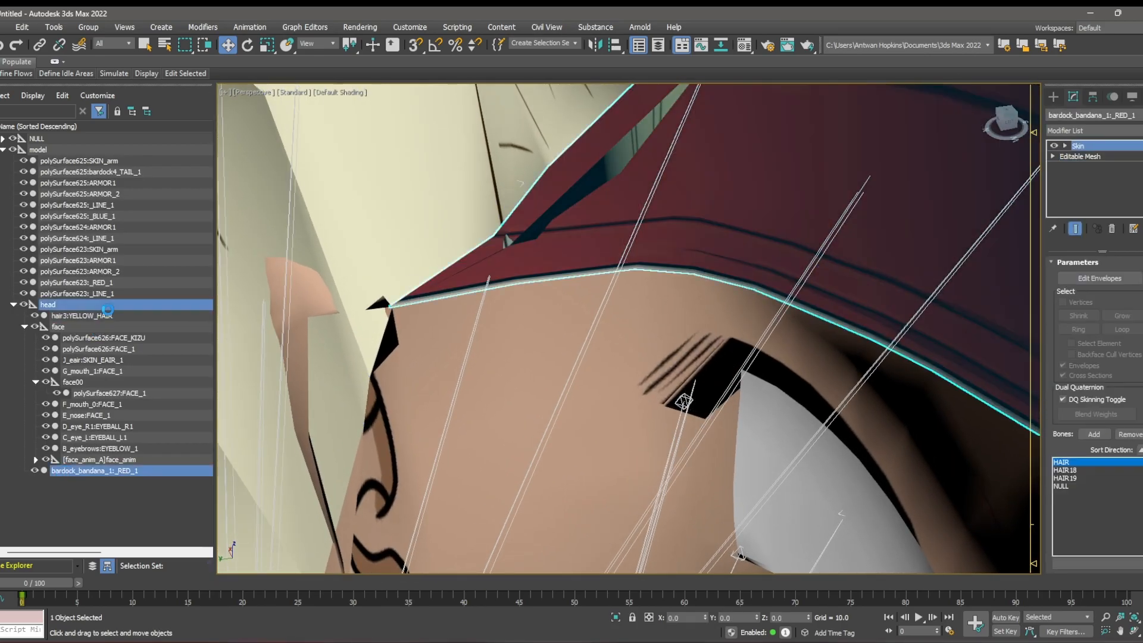
ctrl+click(110, 316)
key(alt+q)
alt+middle_drag(679, 374, 571, 400)
click(661, 334)
key(1)
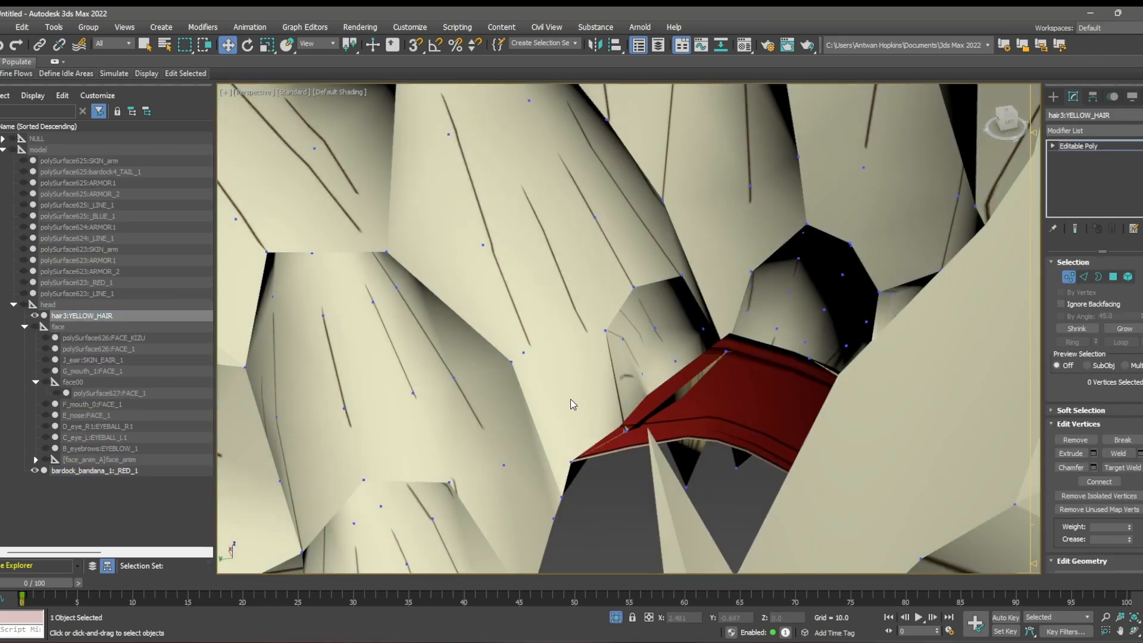
- Enable 3D vertex snapping and snap the hair vertex at the temple onto the upper edge of the bandana
scroll(571, 401, down, 10)
scroll(597, 379, up, 12)
drag(607, 405, 581, 370)
click(416, 49)
middle_drag(612, 374, 575, 399)
click(34, 471)
click(34, 471)
middle_drag(800, 226, 673, 306)
drag(673, 307, 661, 284)
drag(666, 290, 675, 262)
- Select the hair vertices where the back hairline begins and snap them to the bandana's edge, hiding the bandana to reach them
alt+middle_drag(674, 262, 663, 306)
click(34, 470)
click(501, 221)
click(35, 470)
drag(501, 221, 460, 228)
middle_drag(604, 283, 546, 319)
drag(583, 260, 596, 238)
middle_drag(738, 286, 577, 368)
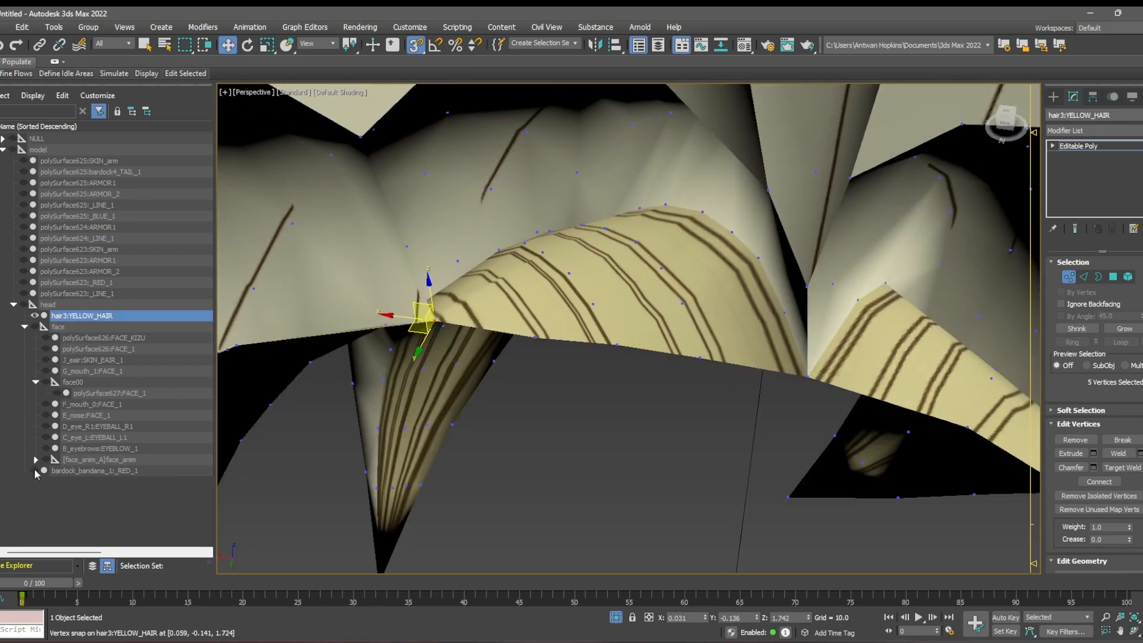
- Snap the next lower hair vertices along the back of the head onto the bandana's upper edge one after another
drag(524, 350, 544, 328)
drag(535, 337, 522, 318)
drag(606, 355, 628, 334)
drag(617, 344, 623, 333)
middle_drag(623, 340, 579, 321)
drag(644, 353, 673, 326)
drag(1008, 122, 990, 126)
drag(680, 302, 703, 279)
drag(691, 290, 684, 281)
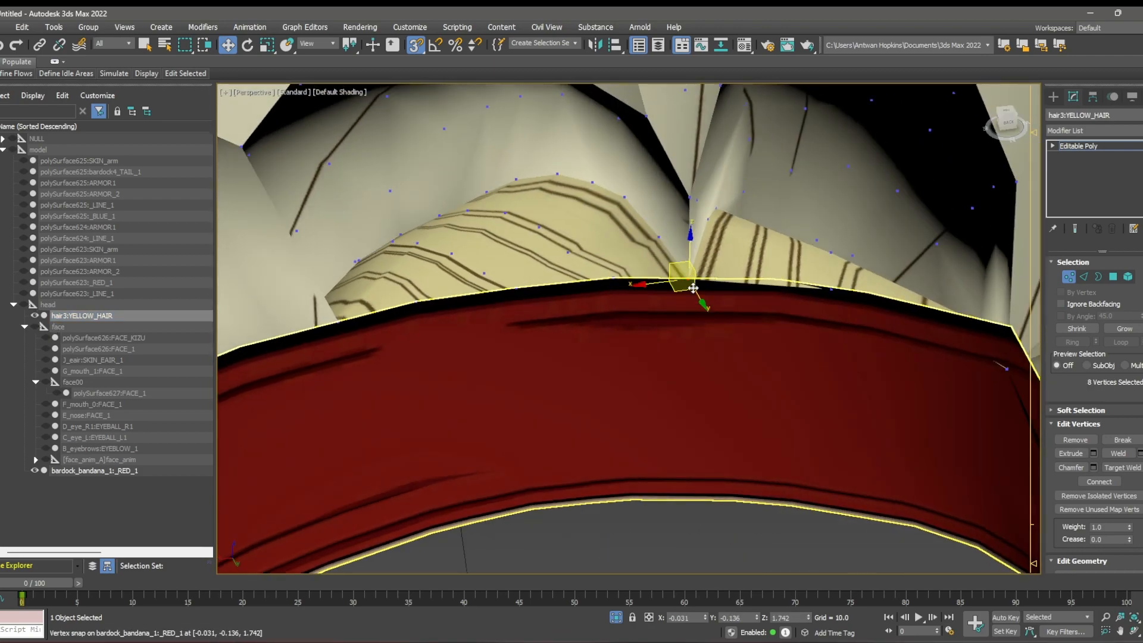
- Snap the hair vertices beyond the centre of the back hairline to the bandana, undoing the misplaced move
middle_drag(685, 282, 518, 323)
click(35, 470)
drag(651, 338, 665, 325)
drag(458, 396, 171, 433)
key(ctrl+z)
click(35, 470)
drag(659, 331, 691, 333)
click(34, 470)
click(34, 470)
click(35, 471)
click(34, 470)
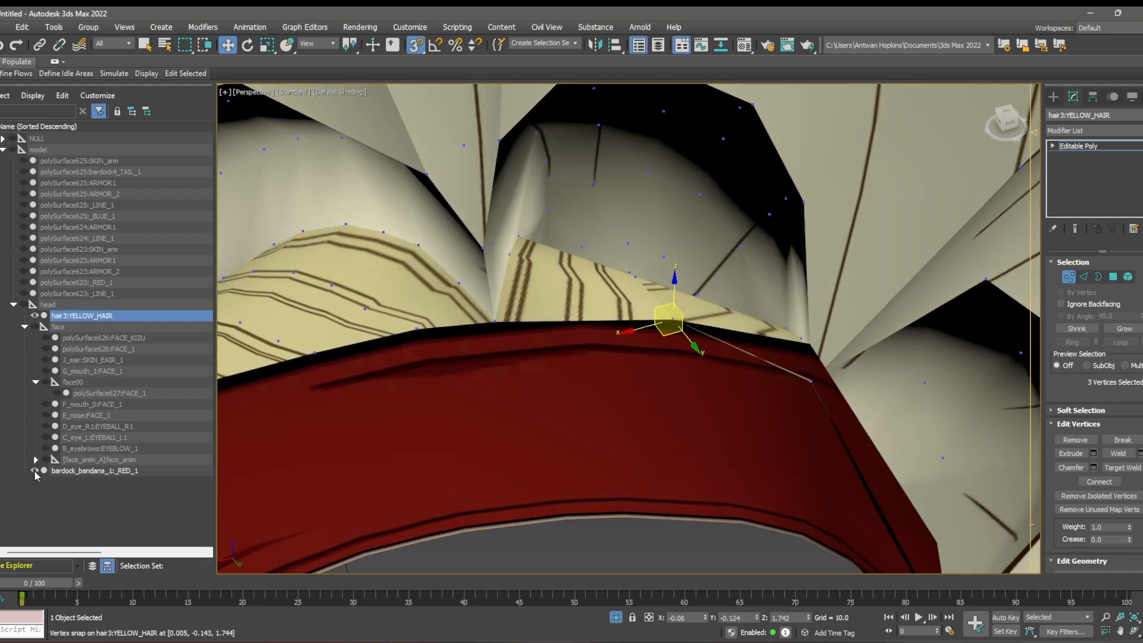
- Compare the hairline with the bandana hidden and shown, leave isolation to show the whole model, and turn off snapping
click(34, 470)
click(34, 470)
alt+middle_drag(809, 384, 753, 498)
click(34, 470)
click(34, 470)
click(732, 394)
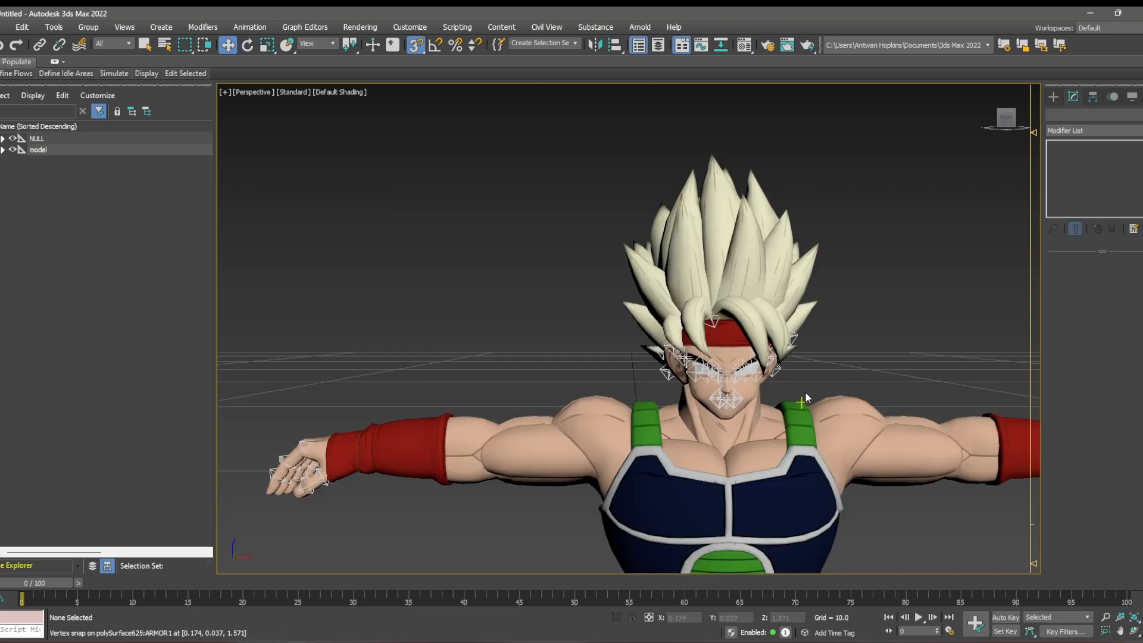
click(419, 45)
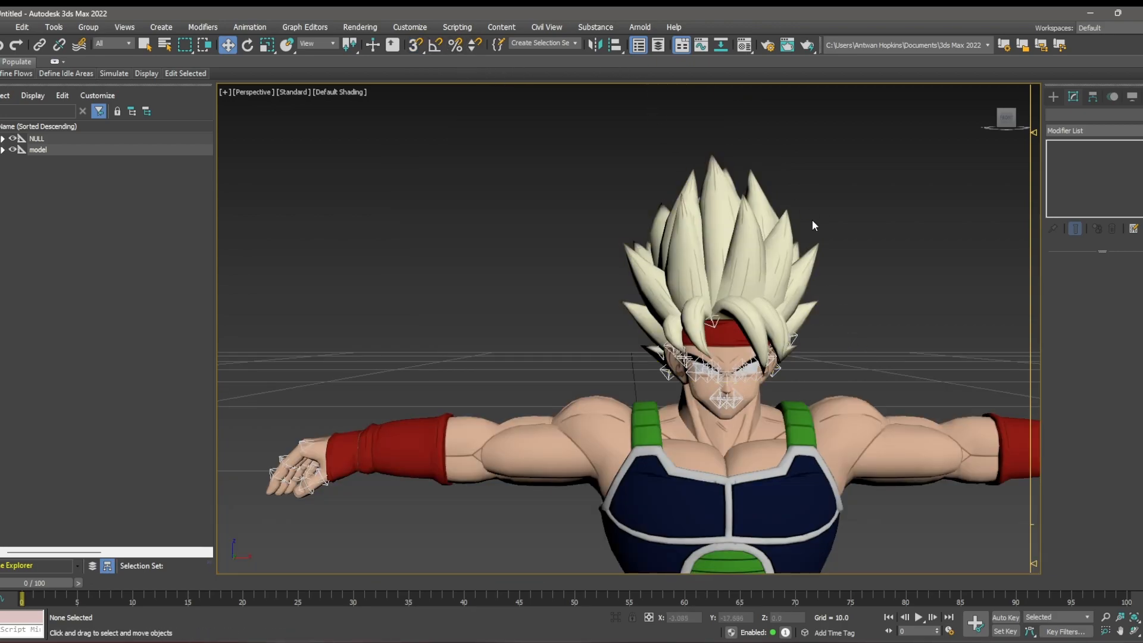
- Apply a Skin modifier to hair3:YELLOW_HAIR
scroll(814, 224, up, 3)
middle_drag(933, 225, 900, 192)
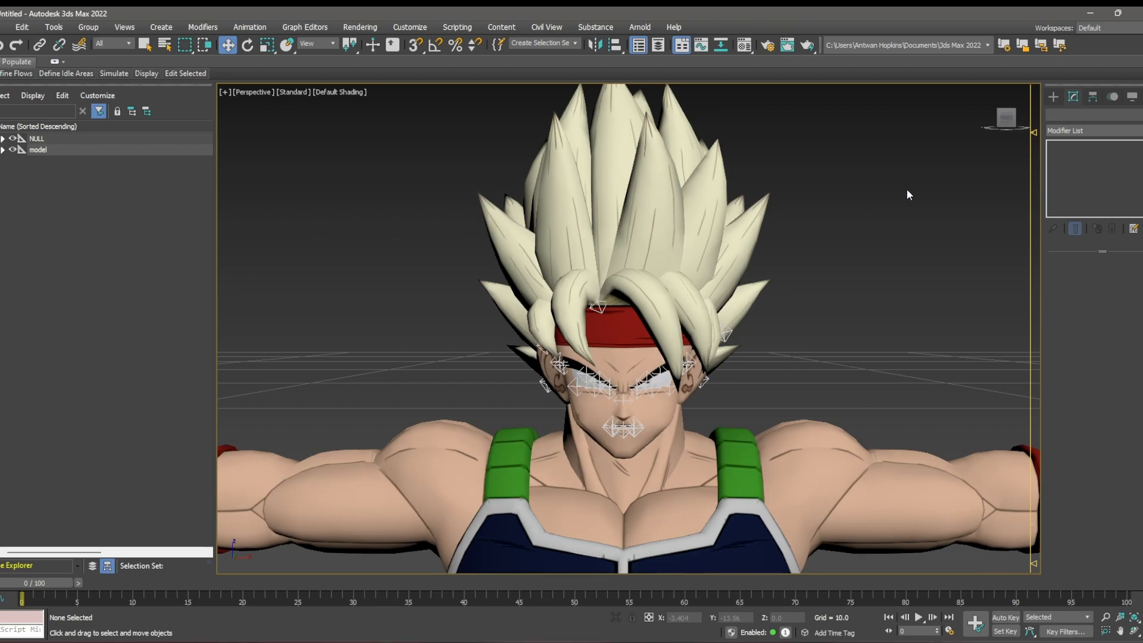
drag(1005, 117, 976, 120)
mouse_move(587, 296)
alt+middle_down()
mouse_move(666, 315)
mouse_move(779, 303)
alt+middle_up()
drag(1006, 117, 1029, 178)
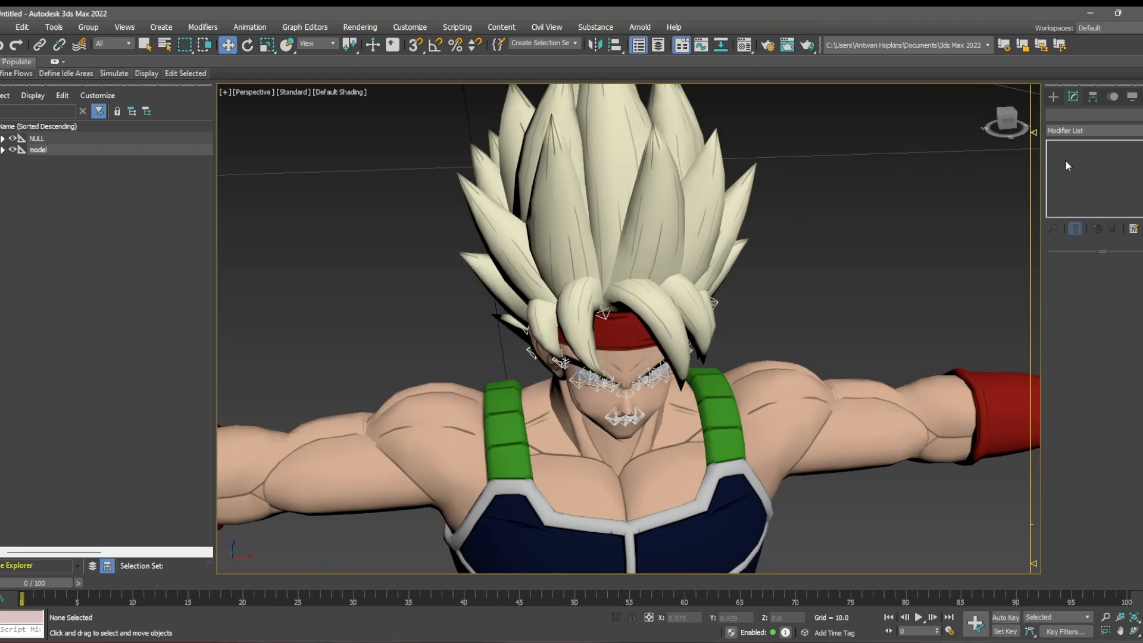
click(1012, 122)
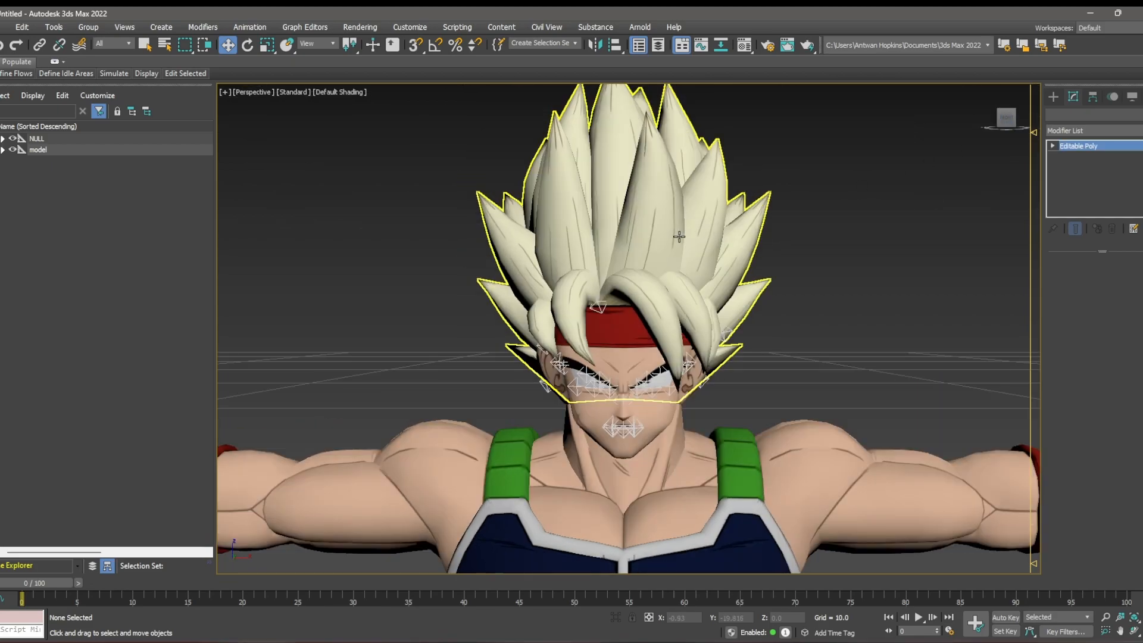
click(618, 196)
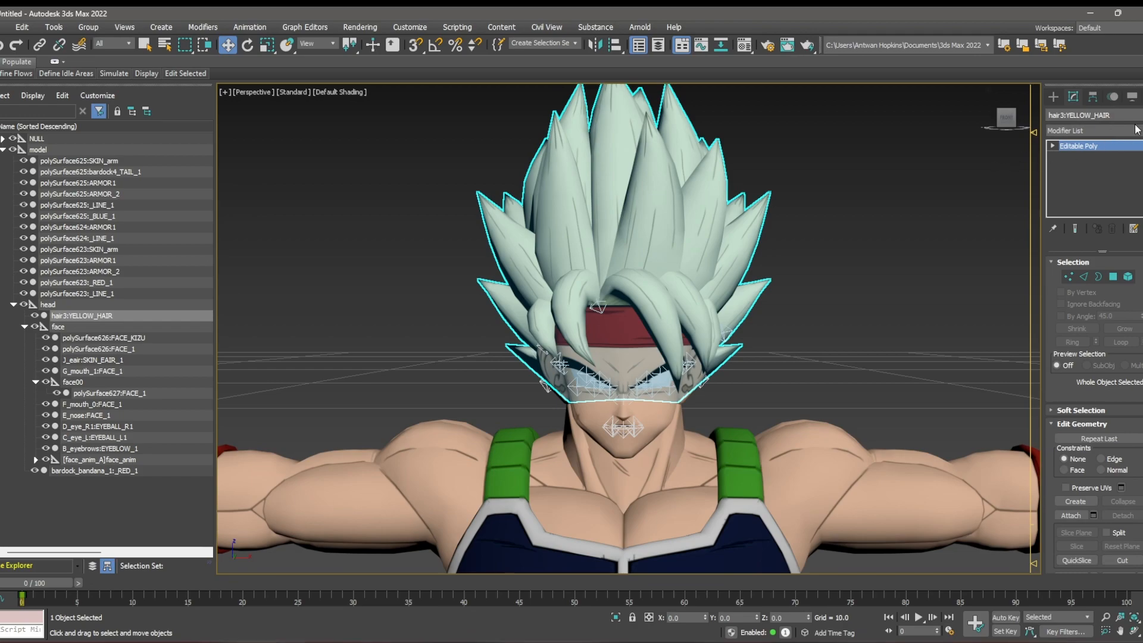
click(1112, 131)
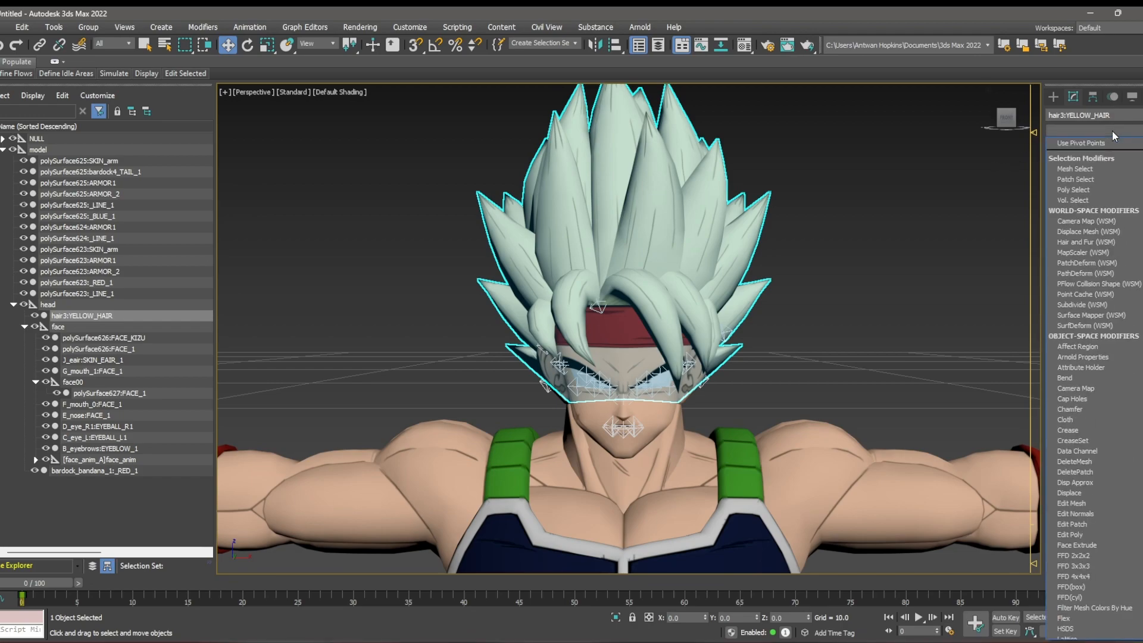
text(skin)
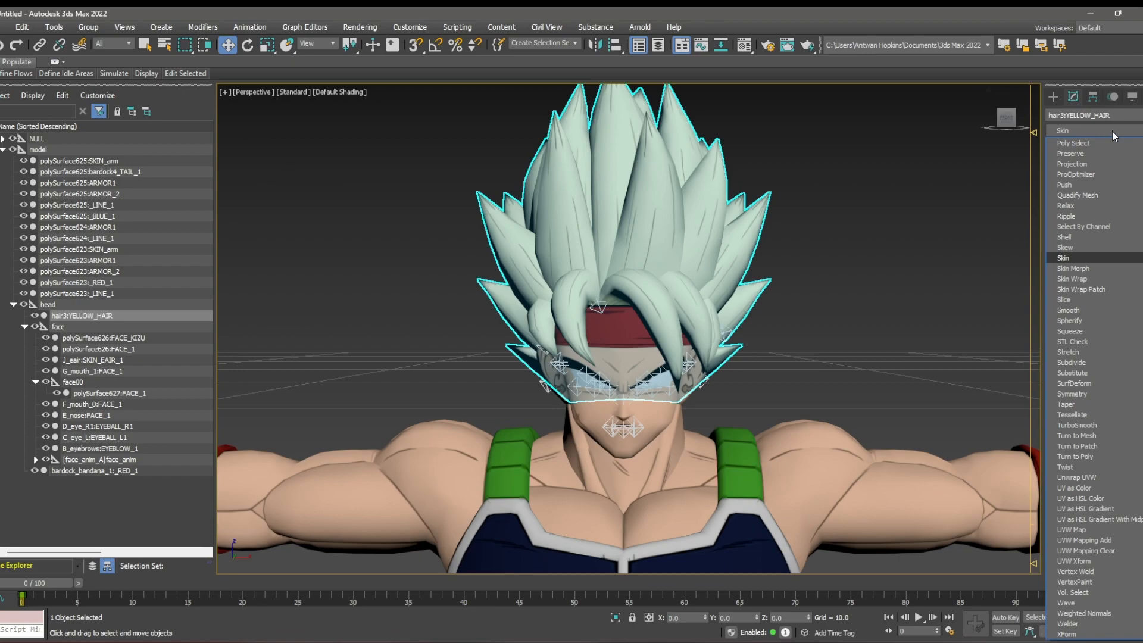
key(Return)
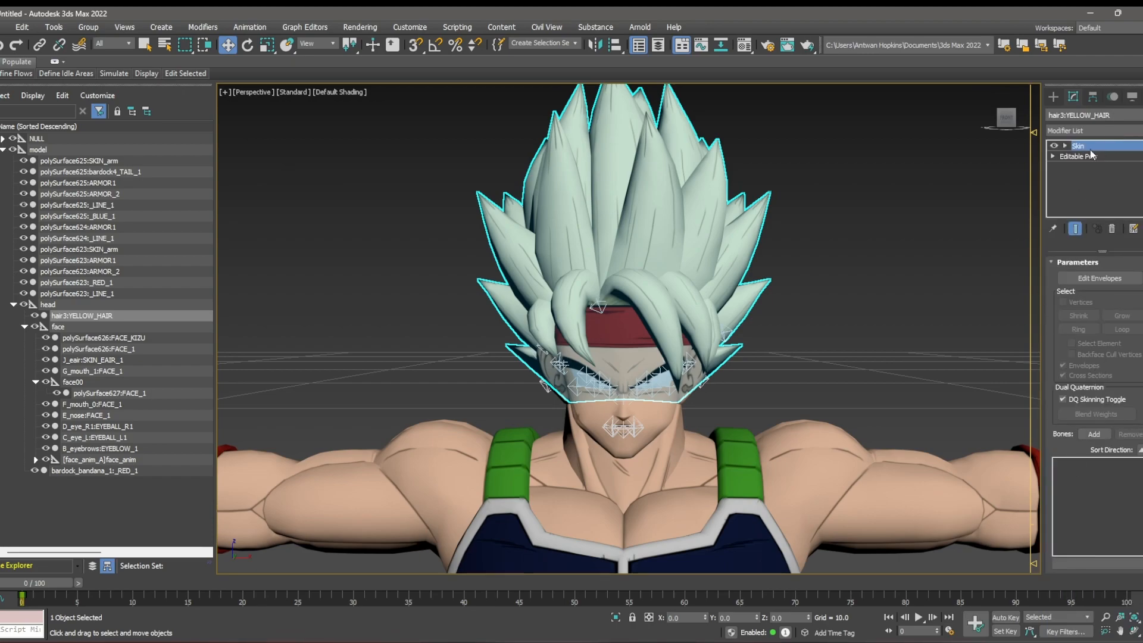
- Add FACE and NULL as the bones of the hair's Skin modifier
click(1092, 434)
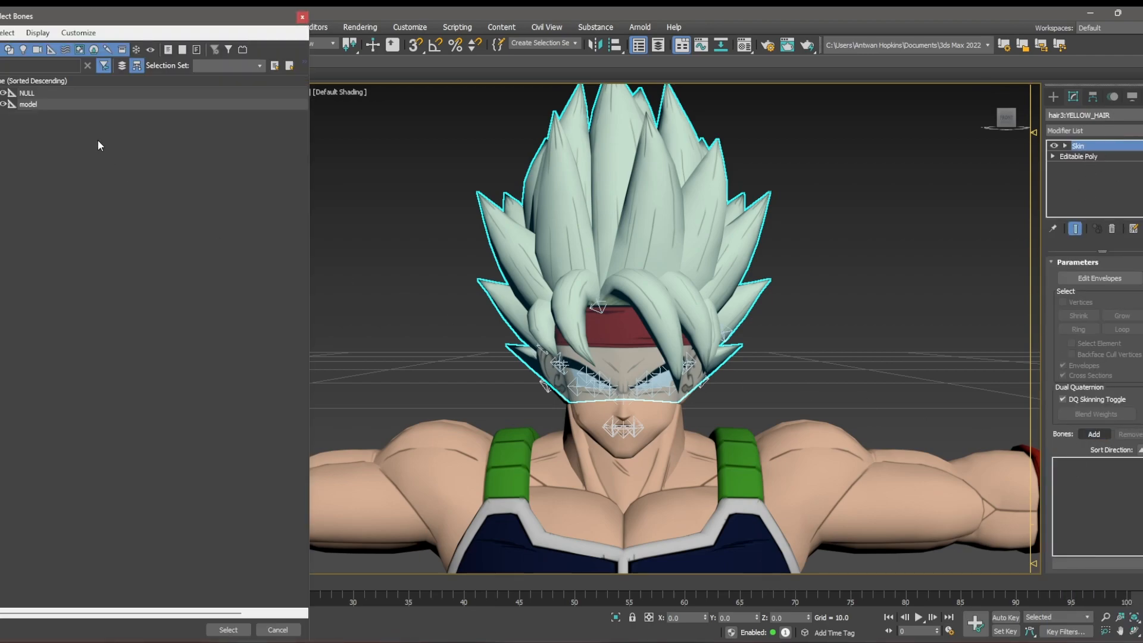
text(e)
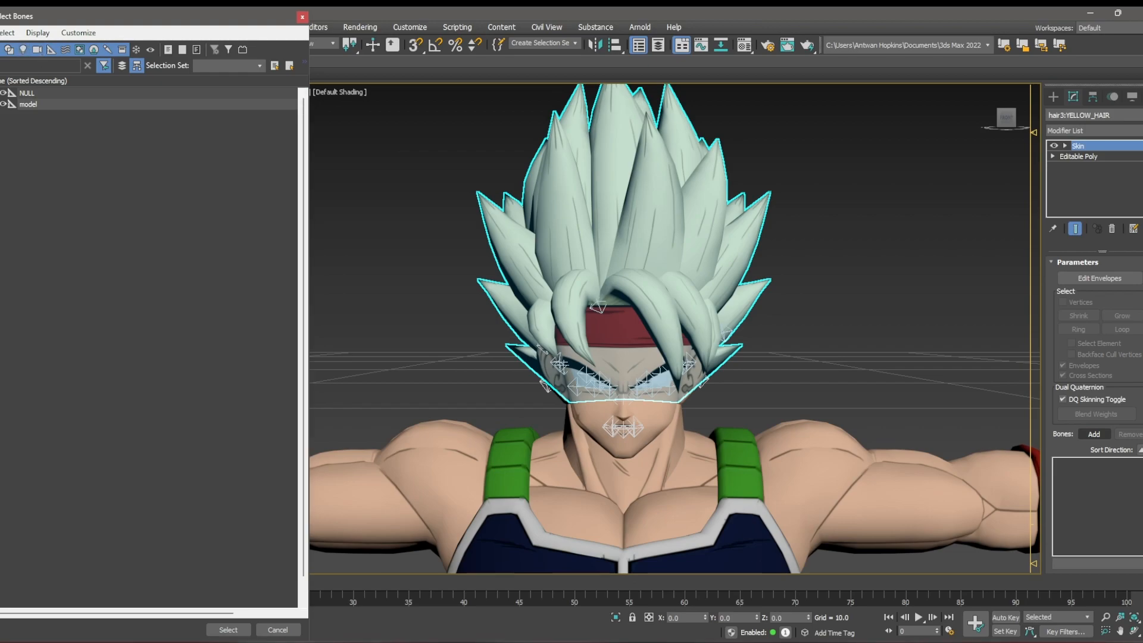
click(148, 185)
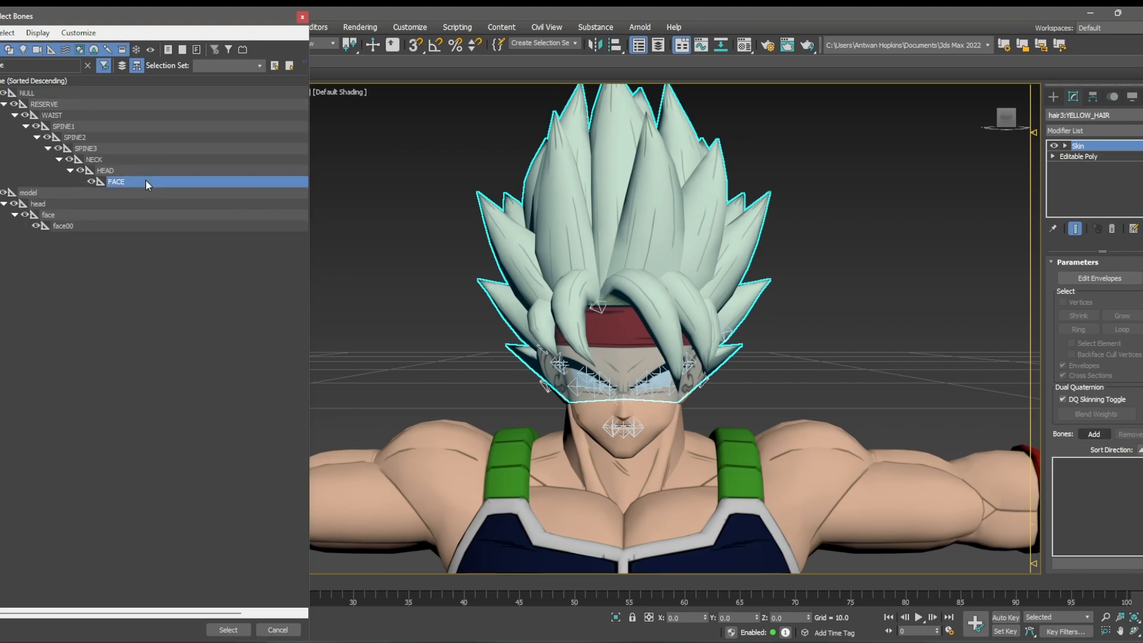
ctrl+click(48, 94)
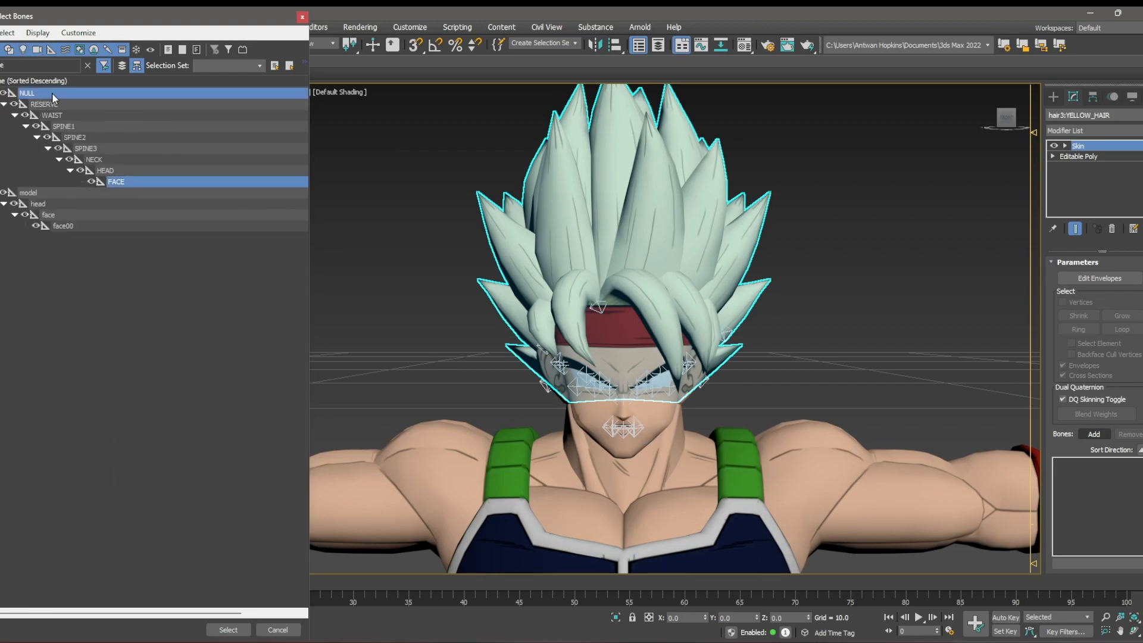
click(227, 629)
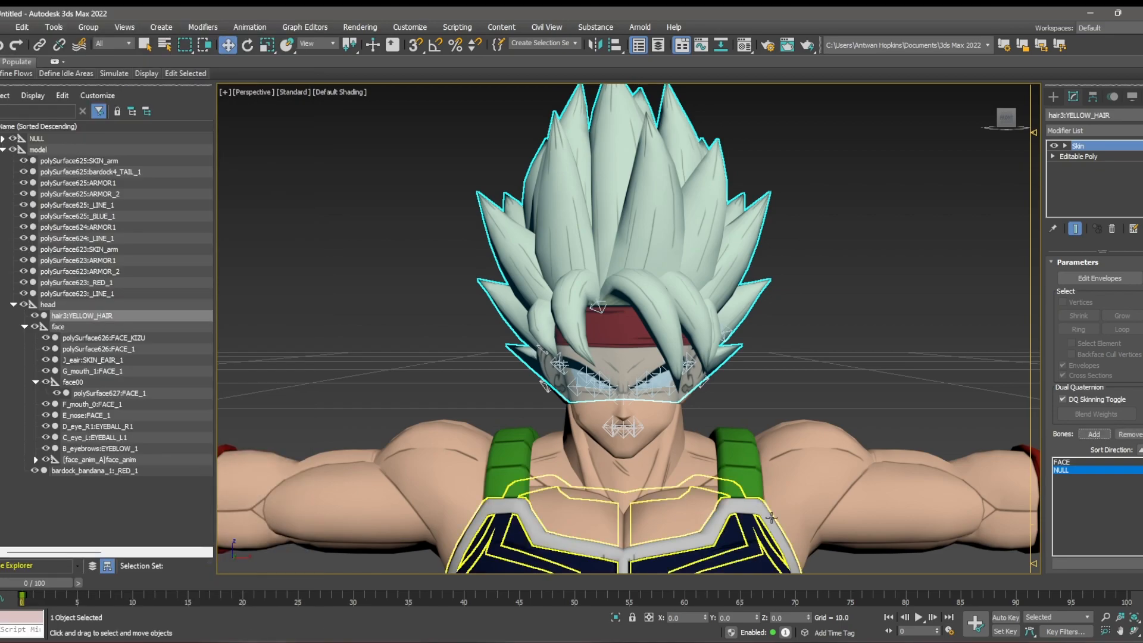
- Select all hair vertices in envelope editing, check their FACE weighting with the Weight Tool, and exit envelope editing
click(1099, 278)
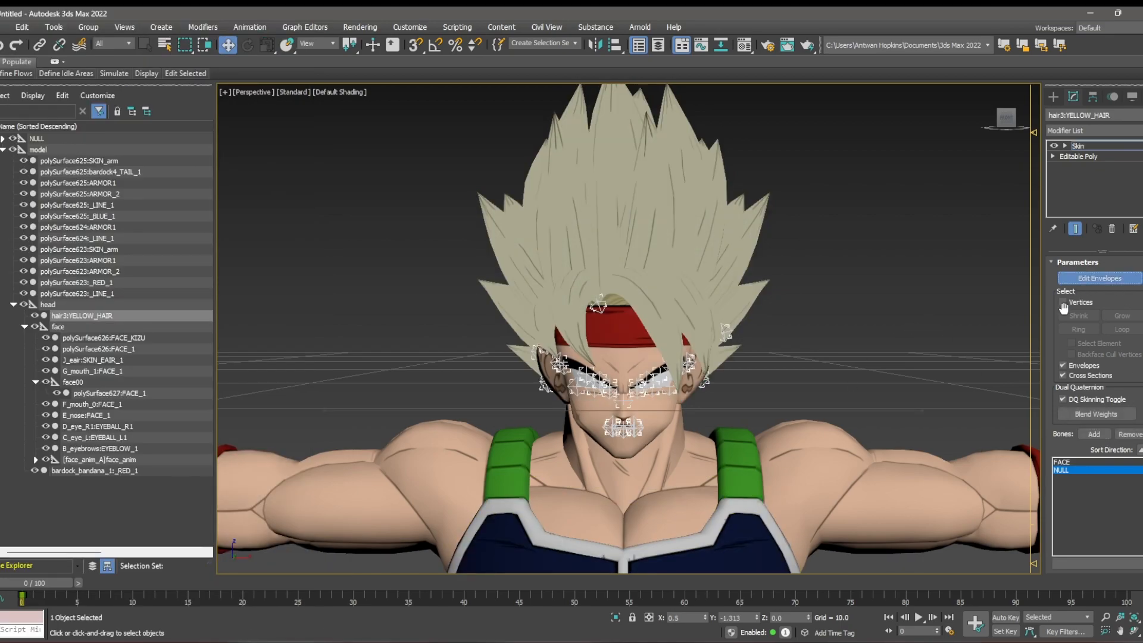
click(1063, 302)
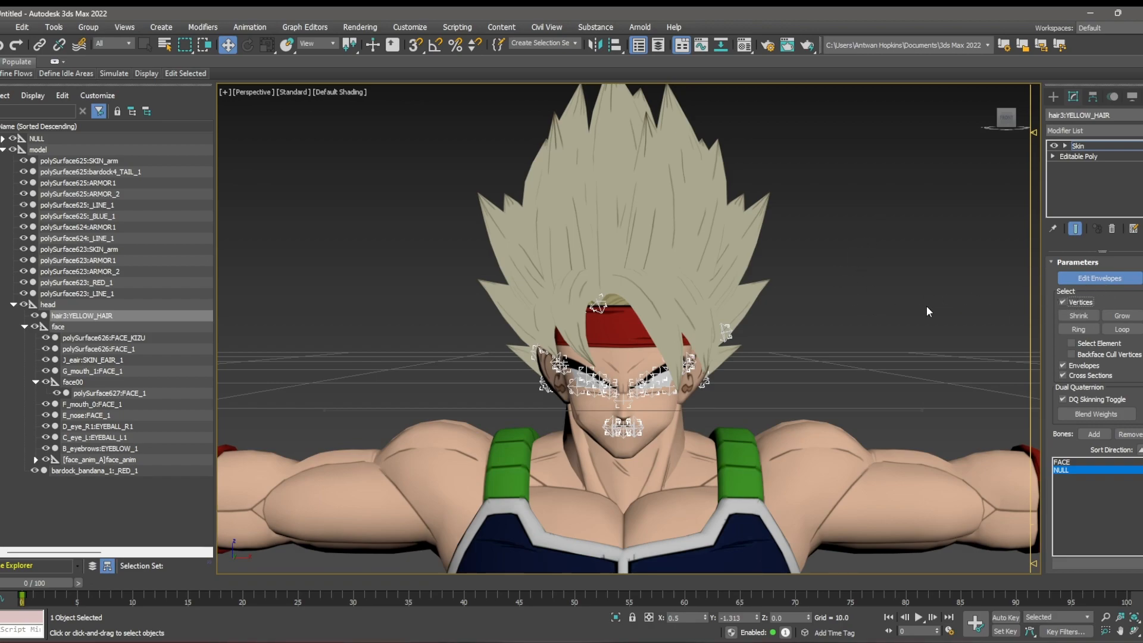
key(ctrl+a)
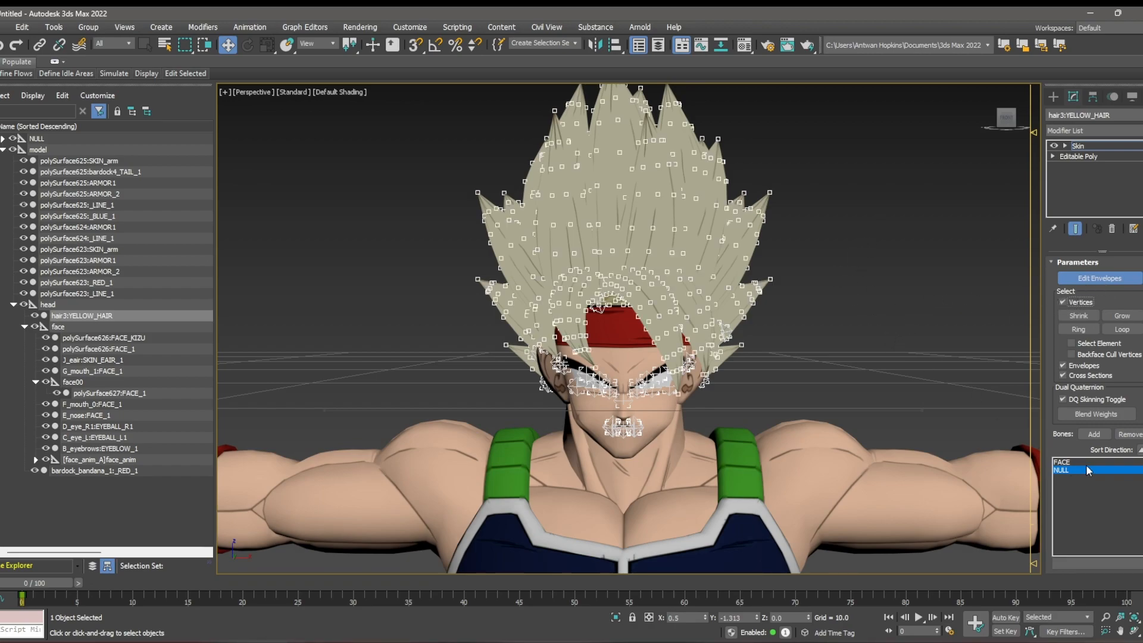
scroll(1066, 503, down, 5)
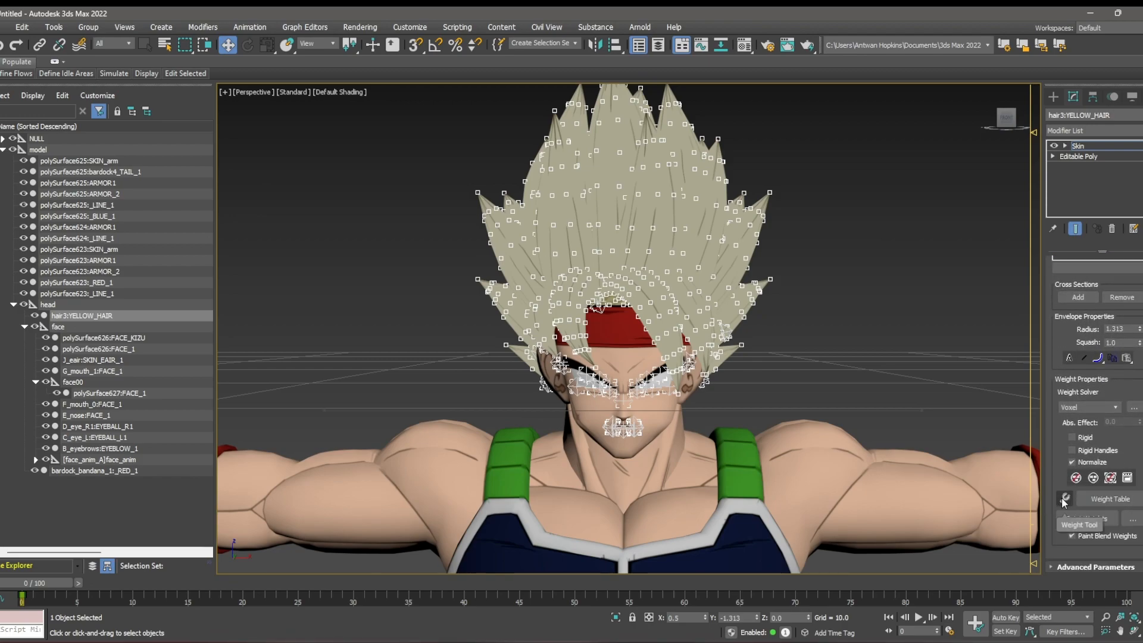
click(1065, 499)
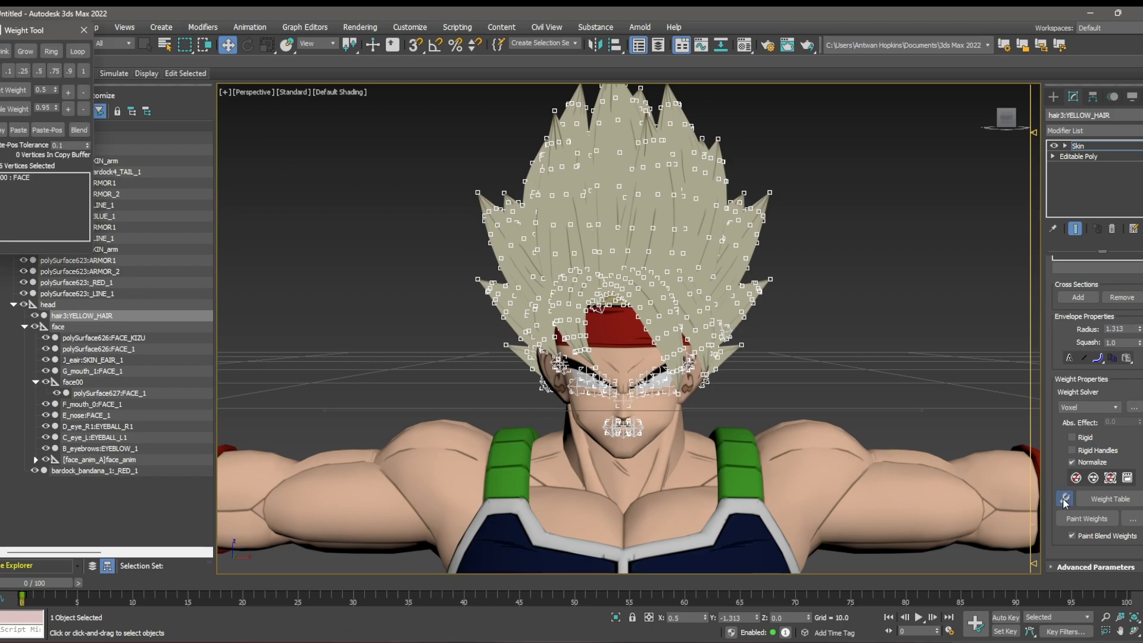
click(39, 178)
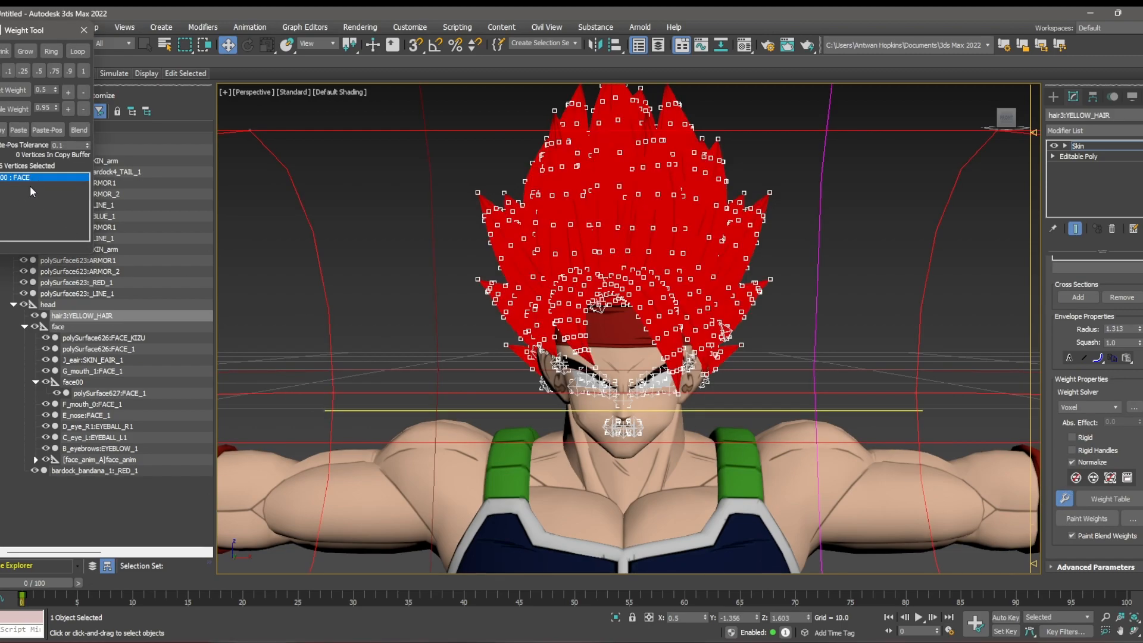
click(83, 30)
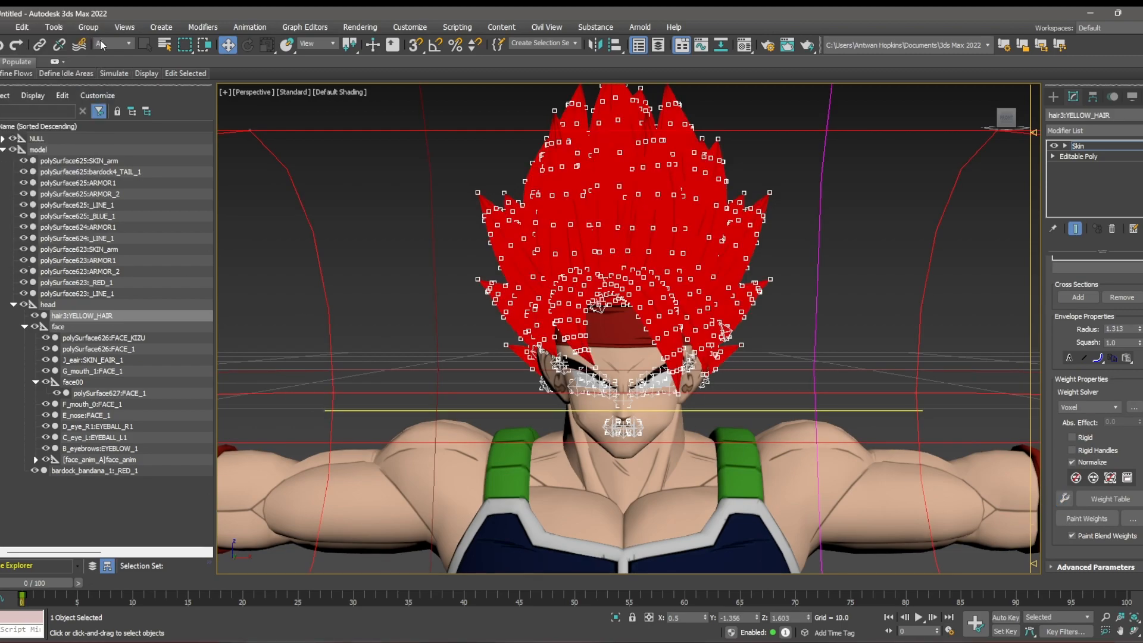
scroll(1137, 287, up, 10)
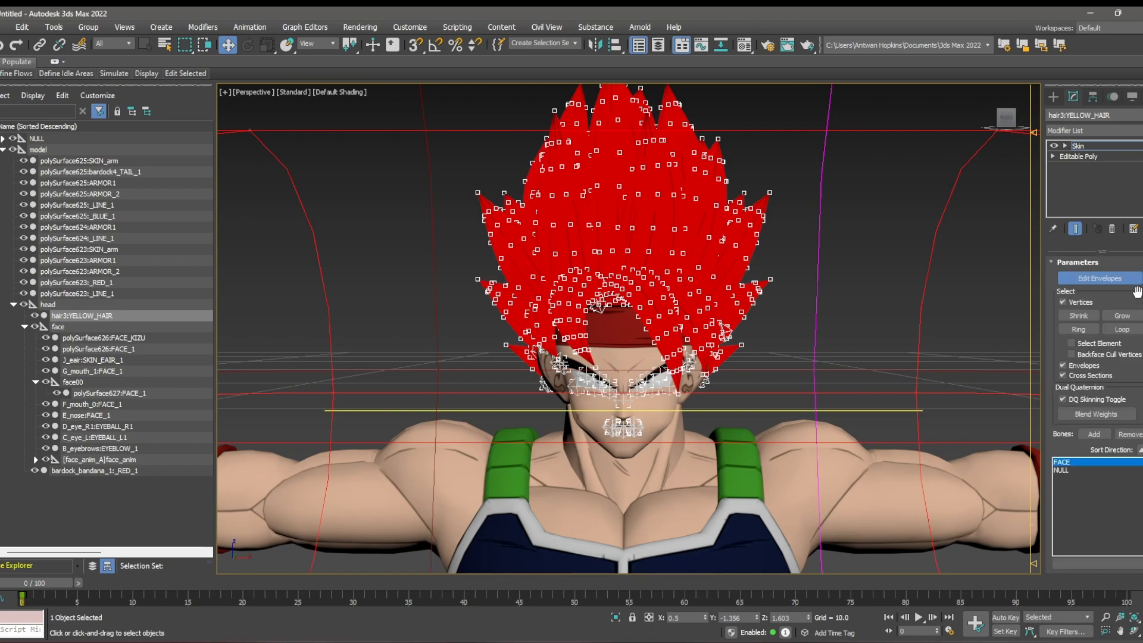
click(1071, 278)
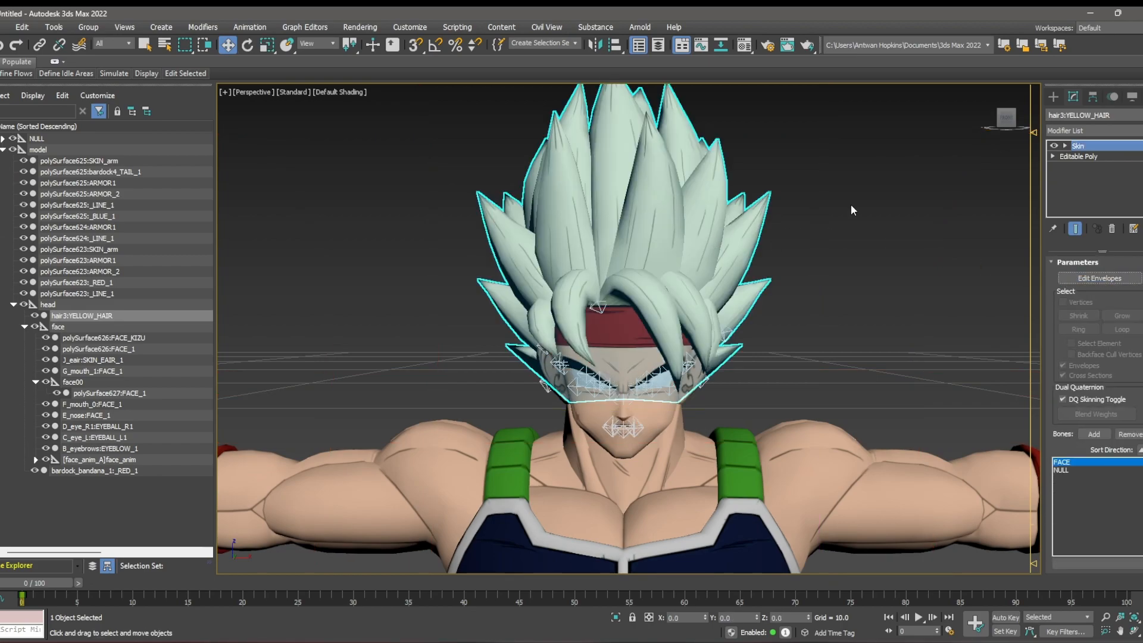
click(321, 247)
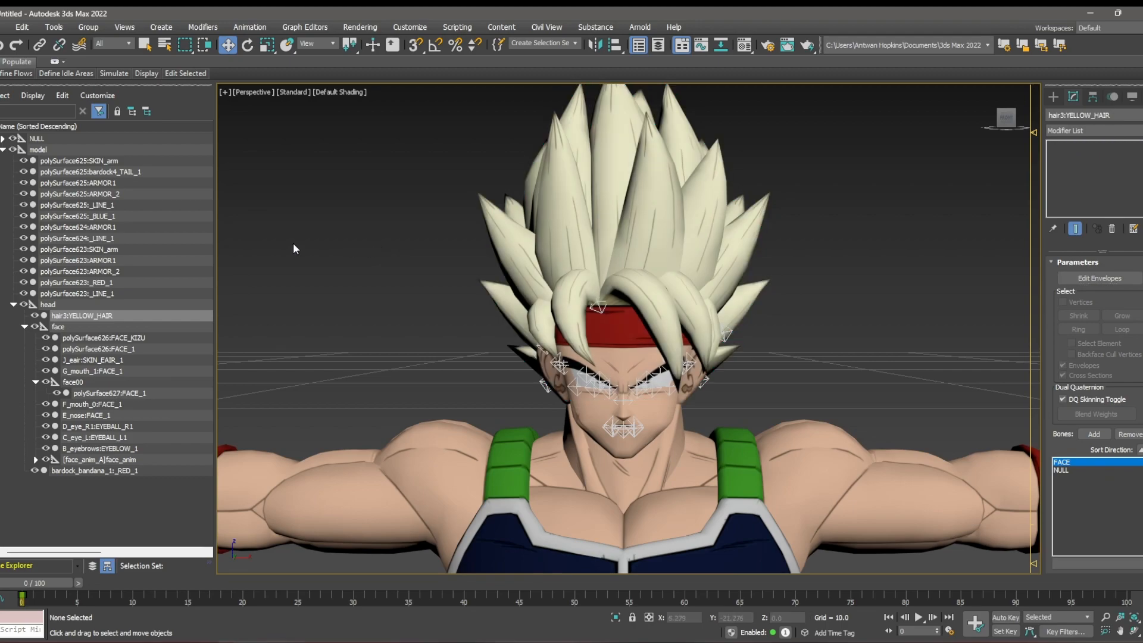
- Collapse the model hierarchy and examine the hair on the full character from the front
click(3, 150)
click(3, 149)
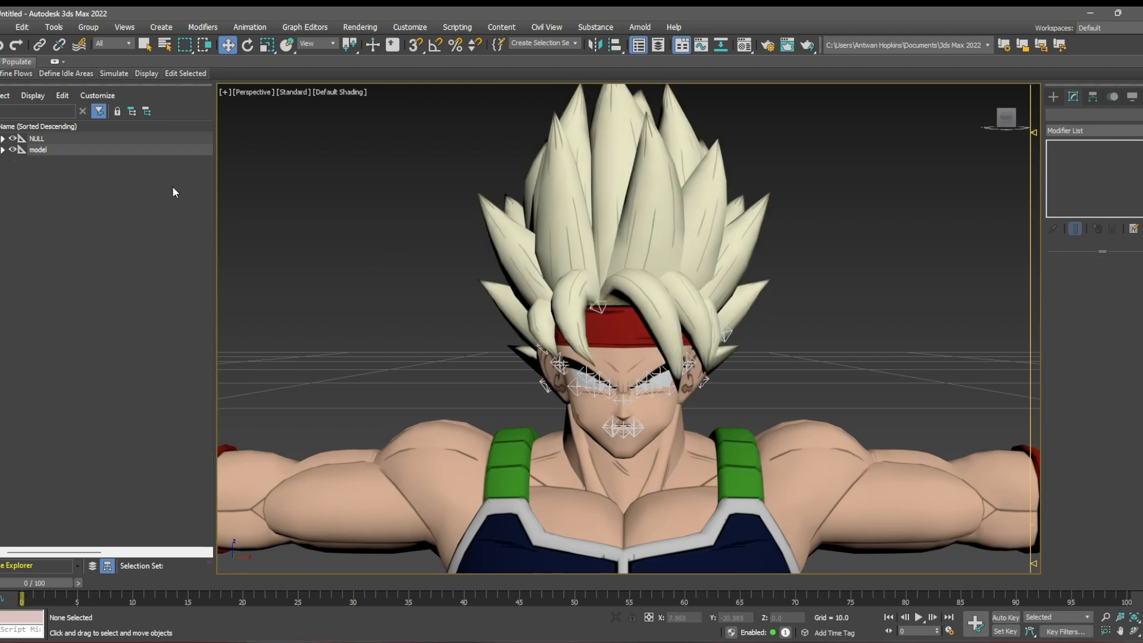
mouse_move(1006, 116)
mouse_down()
mouse_move(940, 120)
mouse_move(1004, 120)
mouse_up()
click(1003, 120)
middle_drag(816, 370, 782, 189)
scroll(783, 248, down, 5)
scroll(759, 309, up, 6)
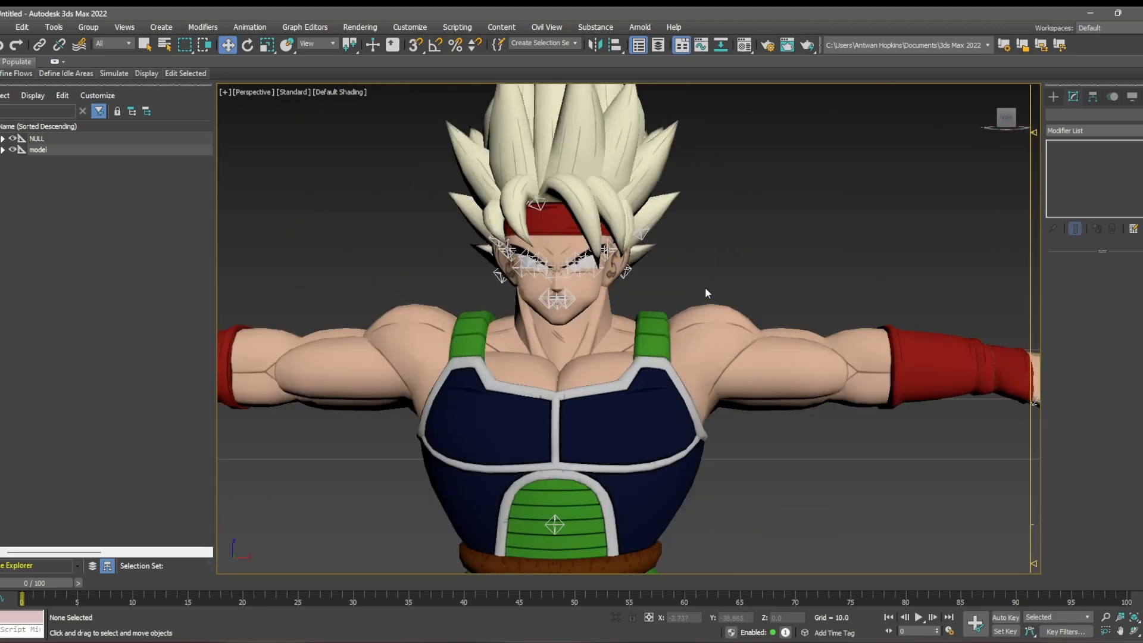
mouse_move(1009, 126)
mouse_down()
mouse_move(946, 125)
mouse_move(1005, 121)
mouse_up()
click(1005, 120)
- Examine the head, face and face_anim groups in the model hierarchy, and the skin bones of polySurface627:FACE_1
click(1, 150)
click(13, 305)
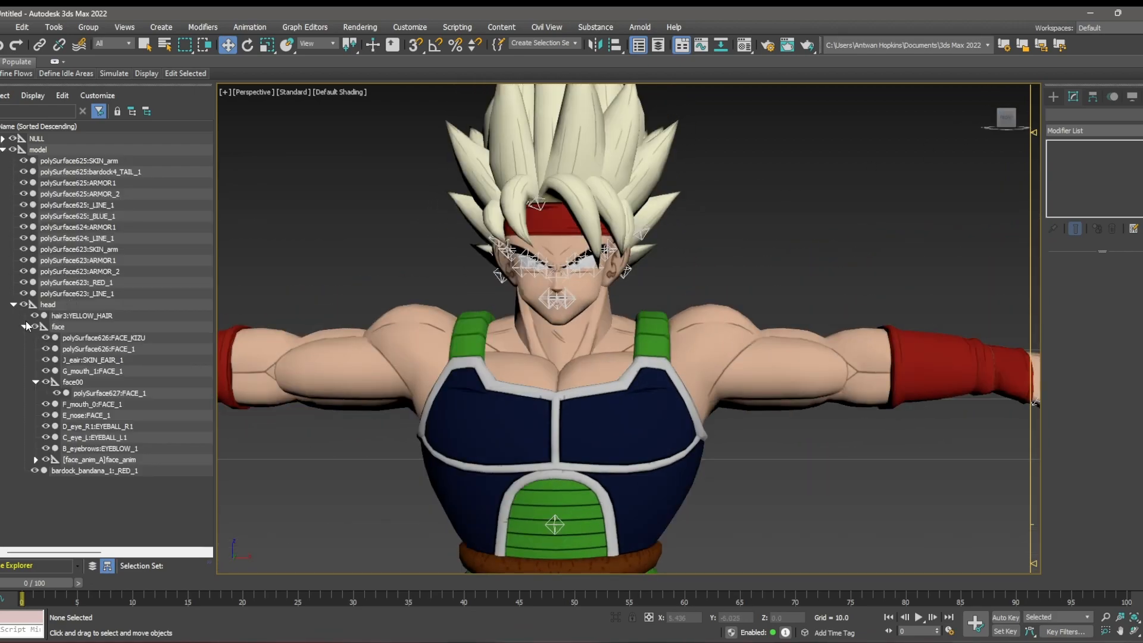
click(25, 327)
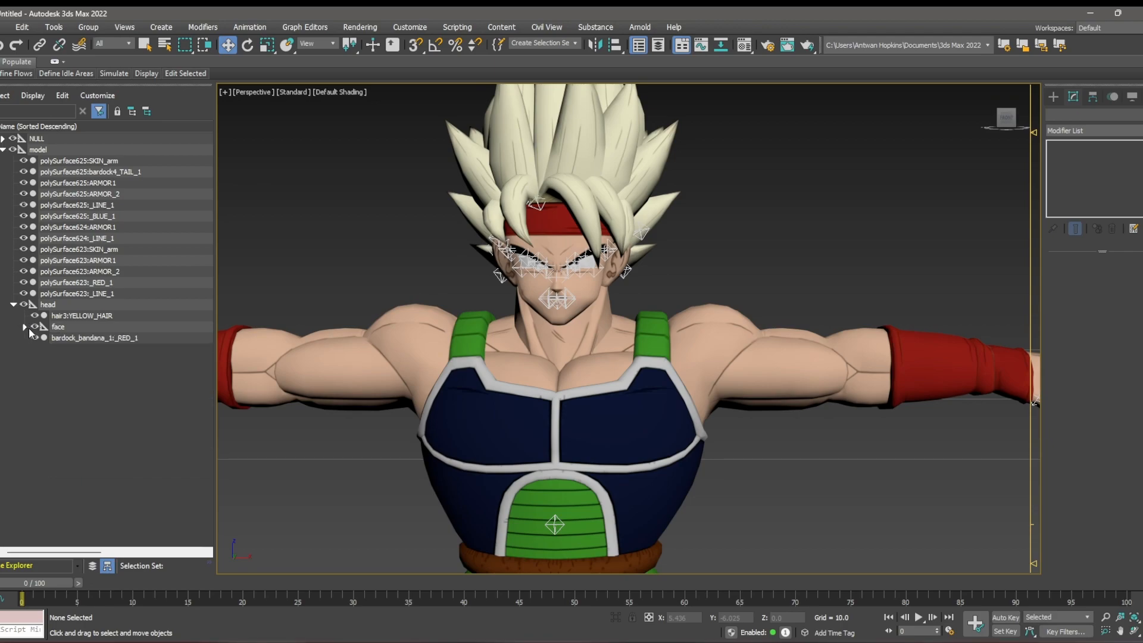
click(25, 327)
click(36, 459)
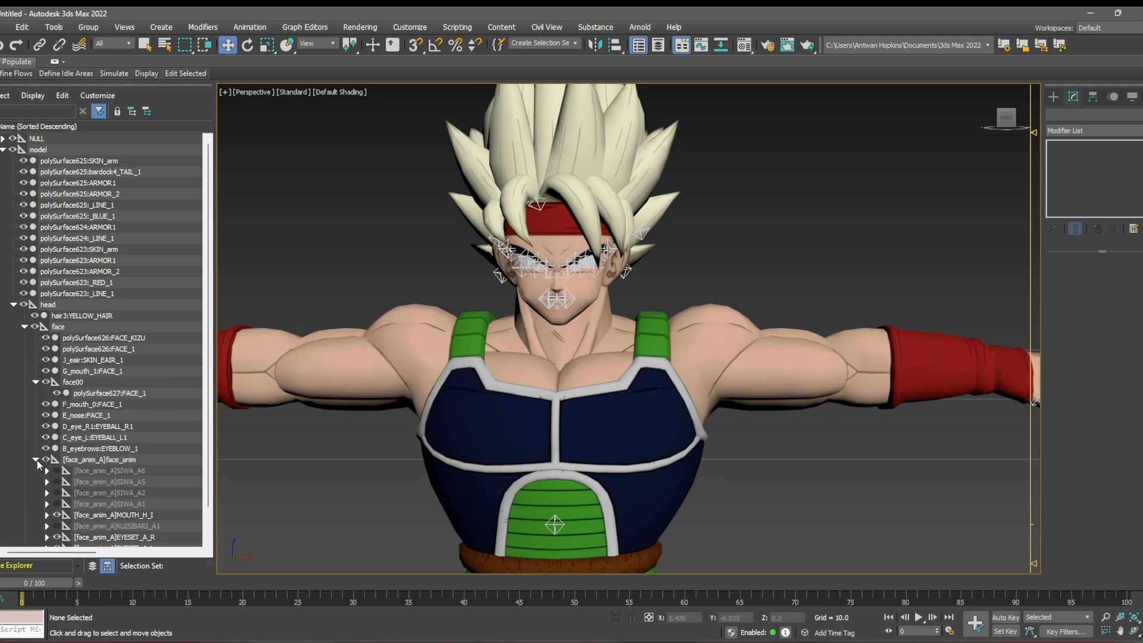
scroll(41, 457, down, 1)
click(36, 427)
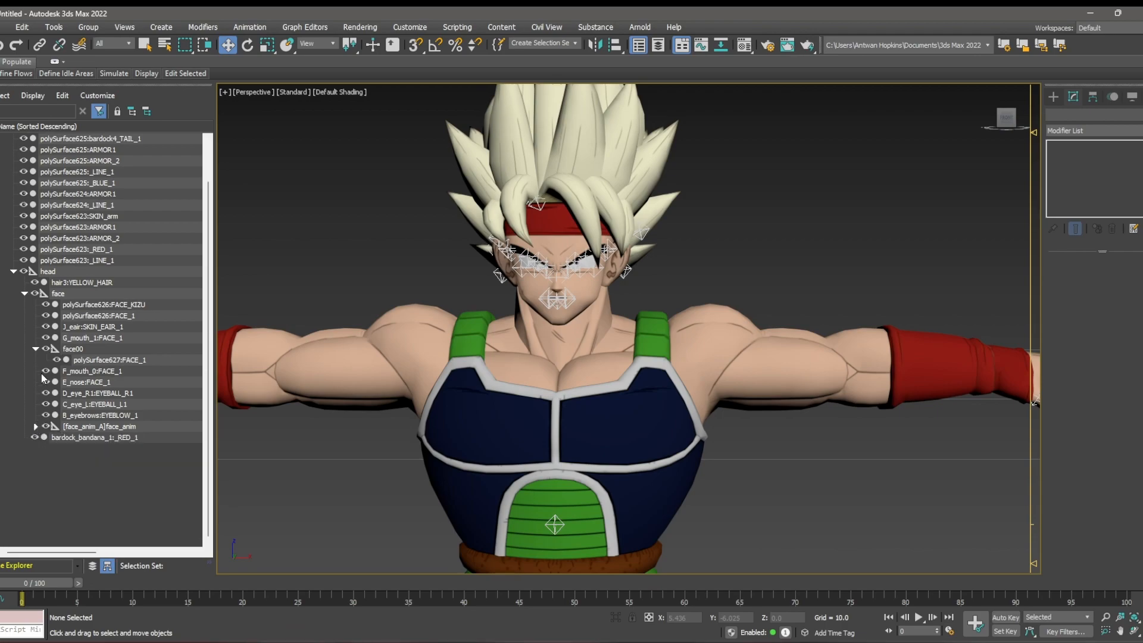
click(77, 359)
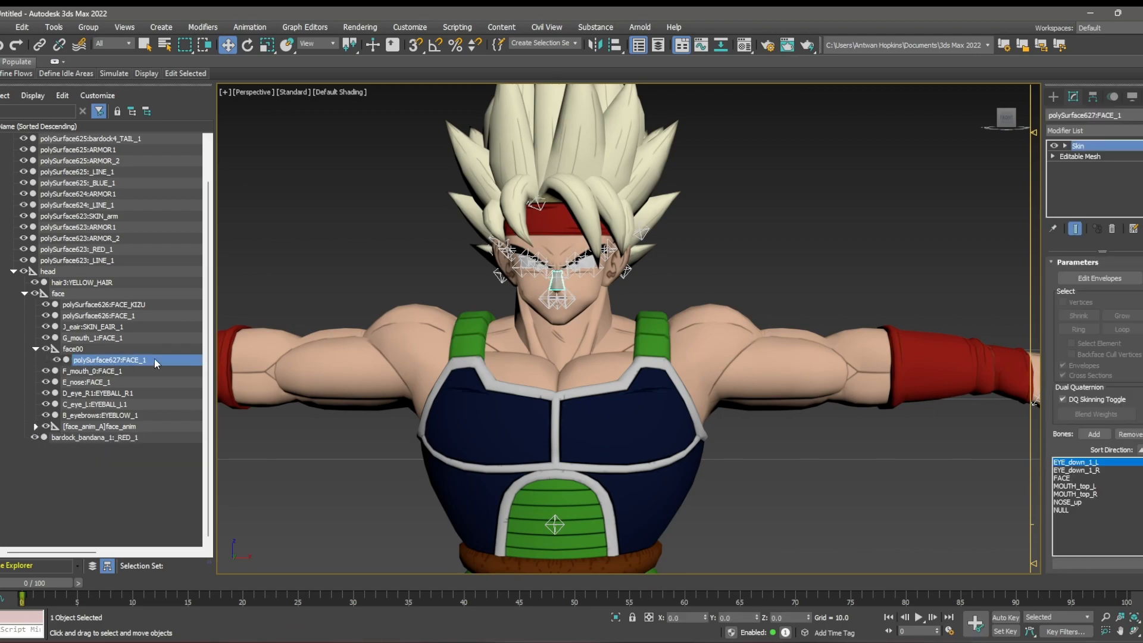
click(36, 349)
click(25, 327)
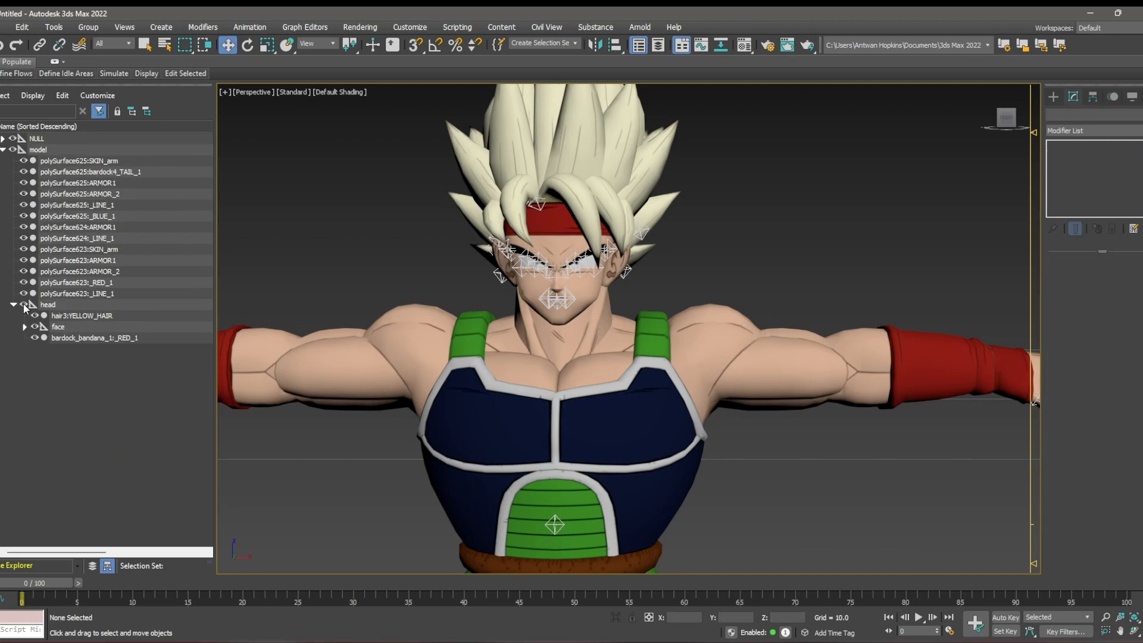
- Collapse the model hierarchy and save the scene as SSJ Bardock in the scenes folder
click(3, 149)
click(4, 27)
mouse_move(82, 212)
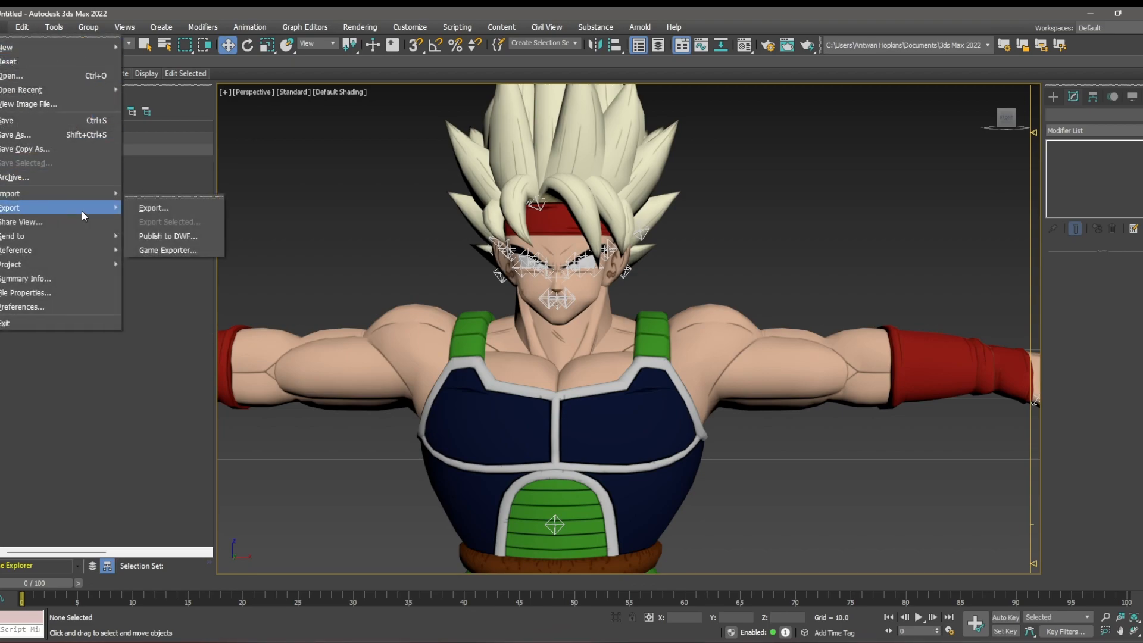
click(61, 120)
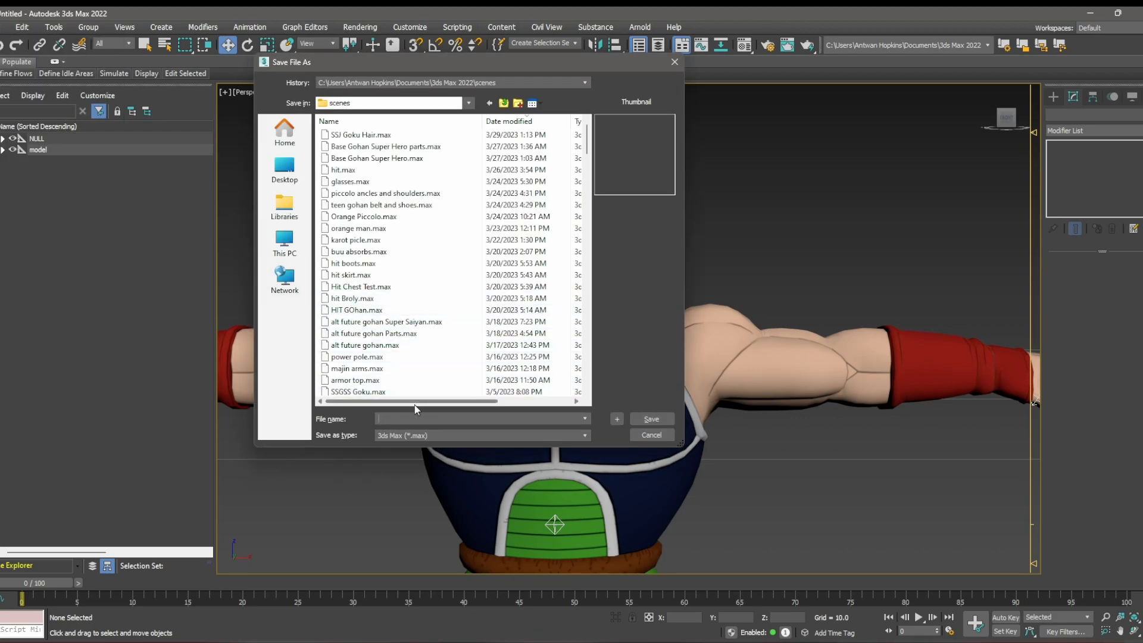
text(SSJ Bardock)
key(Return)
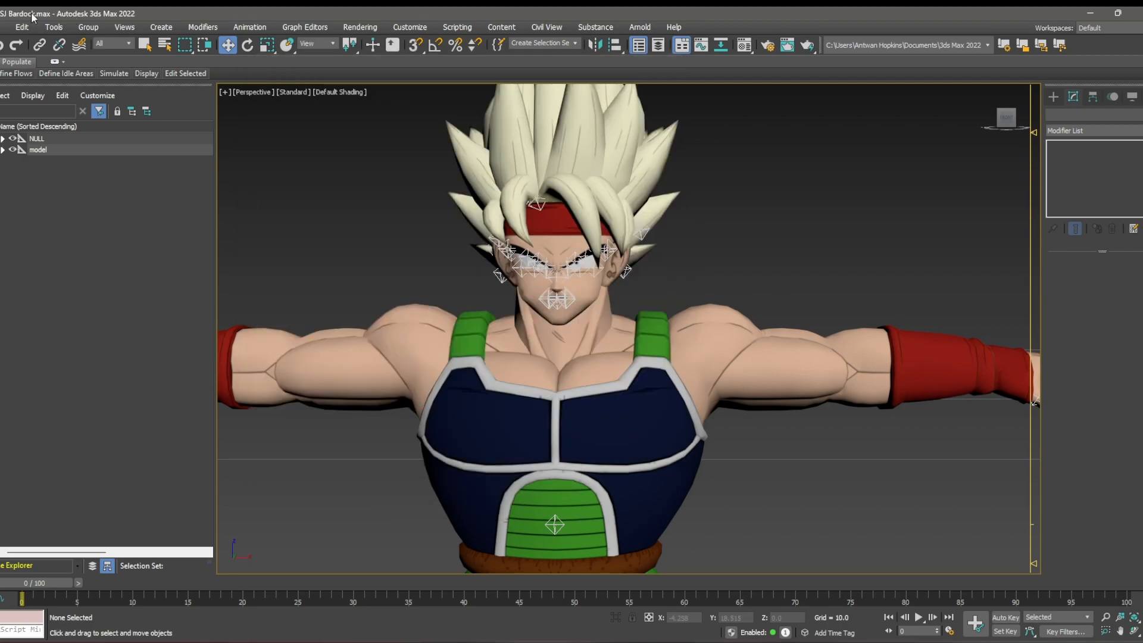
- Export the scene as an FBX file named Bardock Super Saiyan to SSJ Bardock's Bardock folder, with Y-up axis and ASCII type
click(4, 27)
mouse_move(62, 215)
click(152, 208)
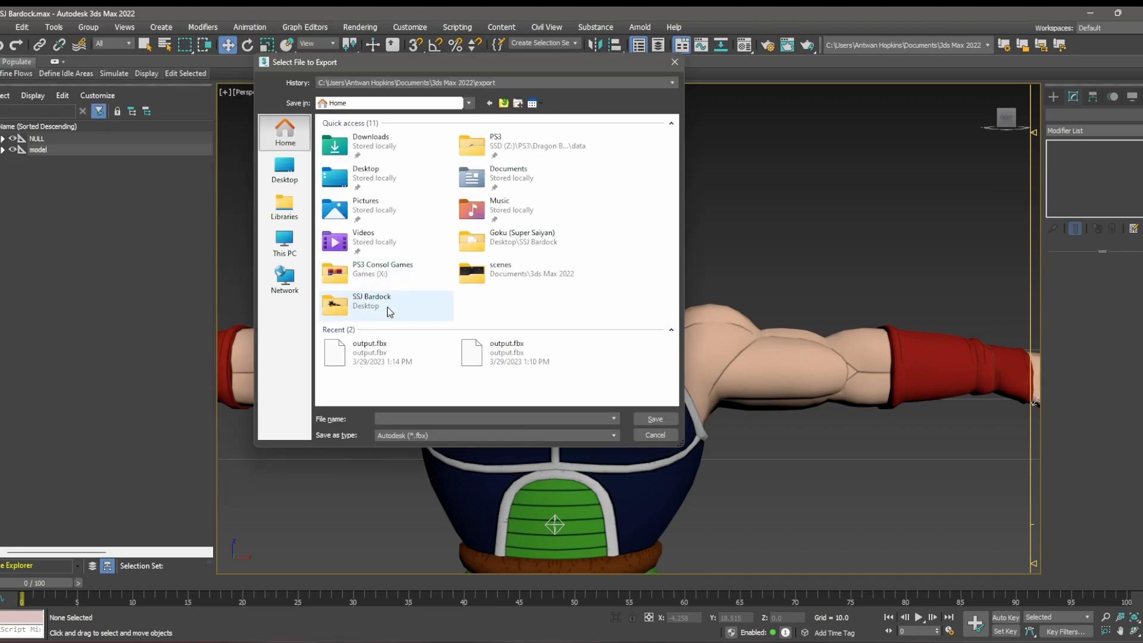
double_click(390, 320)
double_click(372, 136)
text(Bardock Super Saiyan)
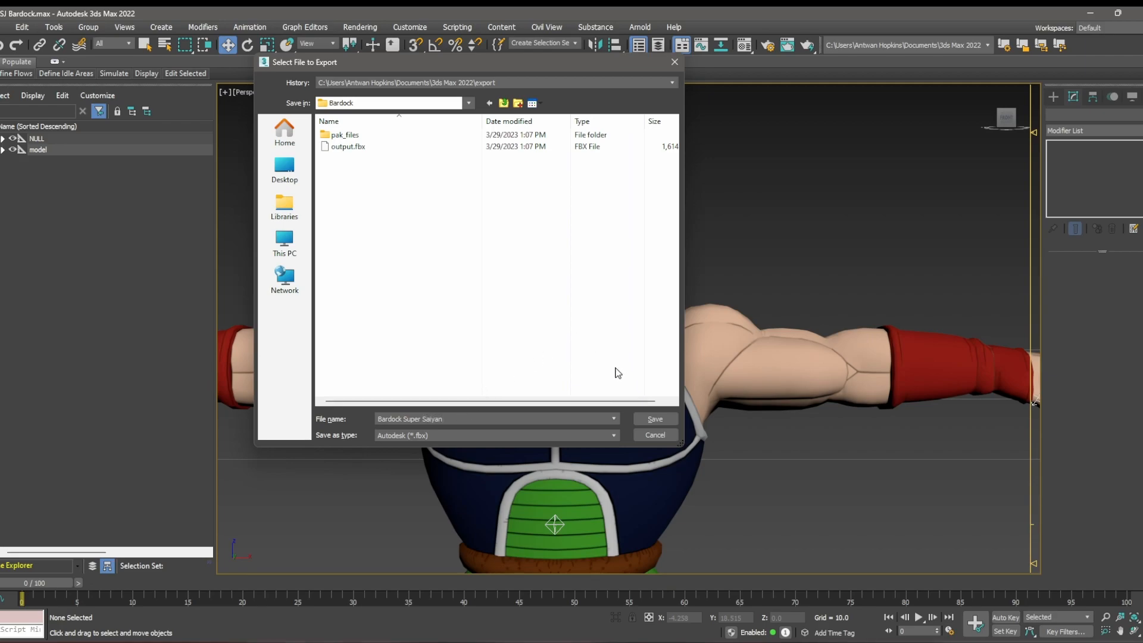
click(653, 418)
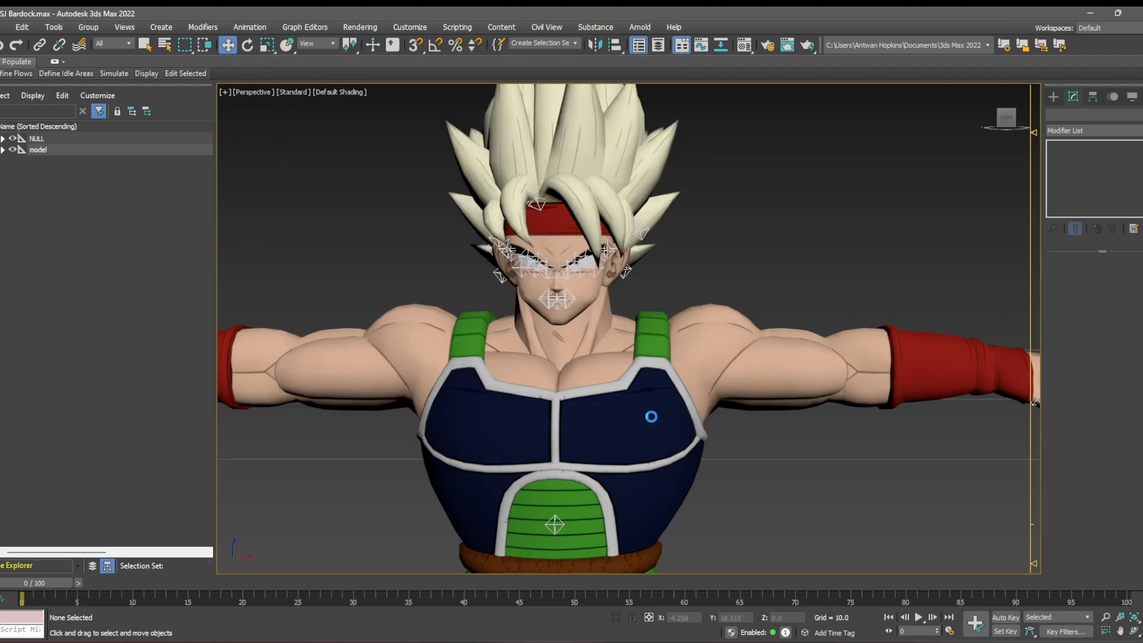
drag(521, 178, 514, 111)
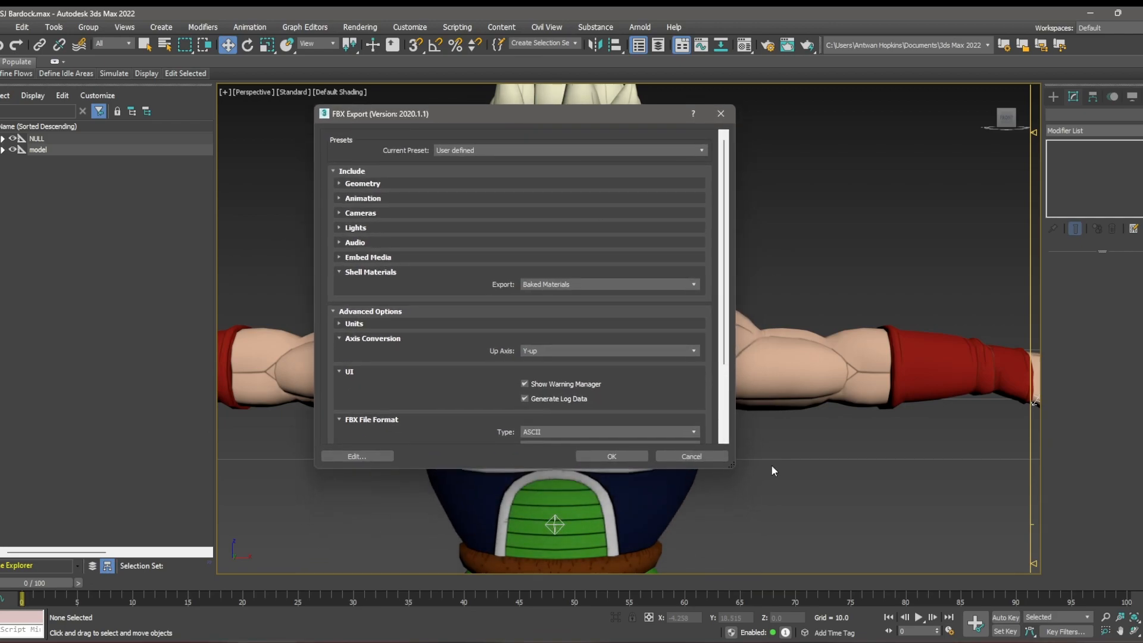
drag(732, 473, 779, 566)
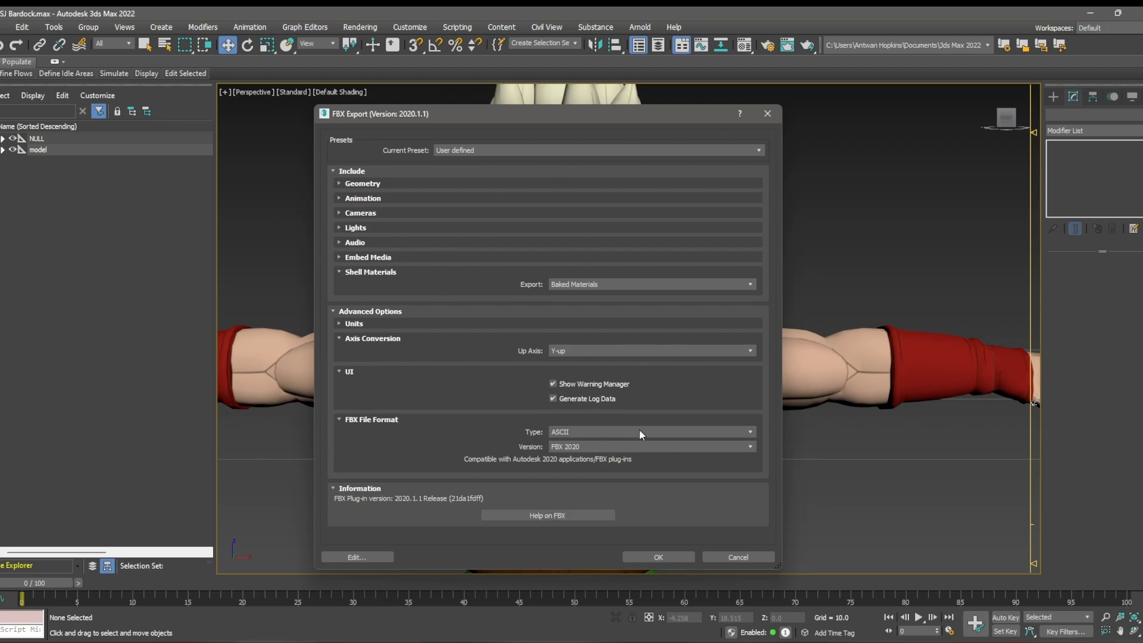
click(665, 556)
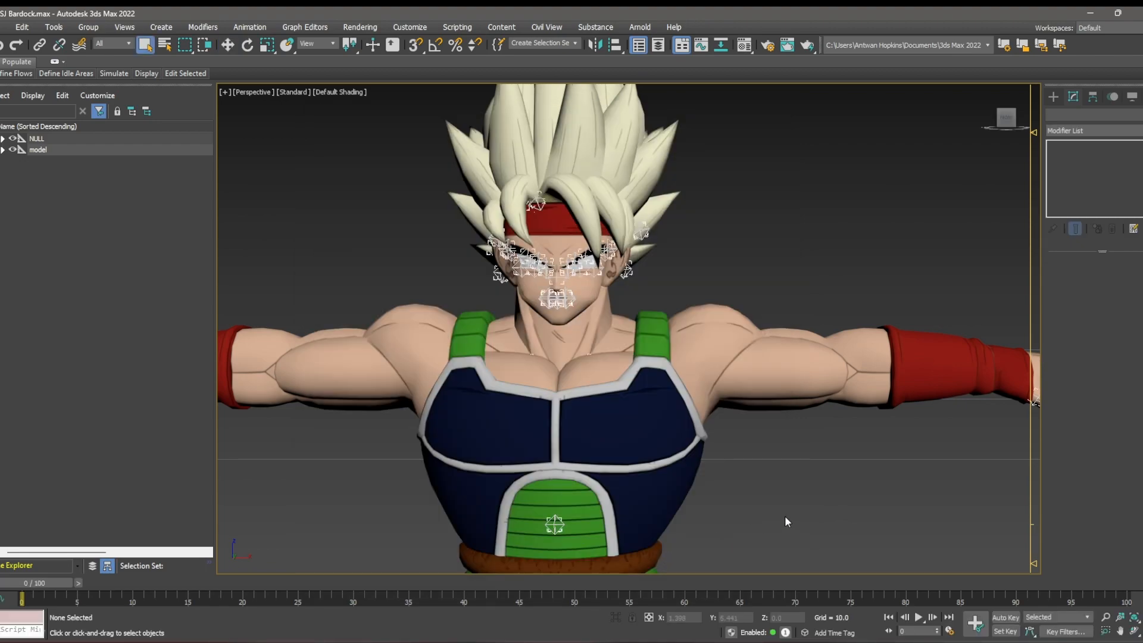
- Switch to File Explorer and create a folder named Bardock Super Saiyan inside the SSJ Bardock folder
click(1089, 15)
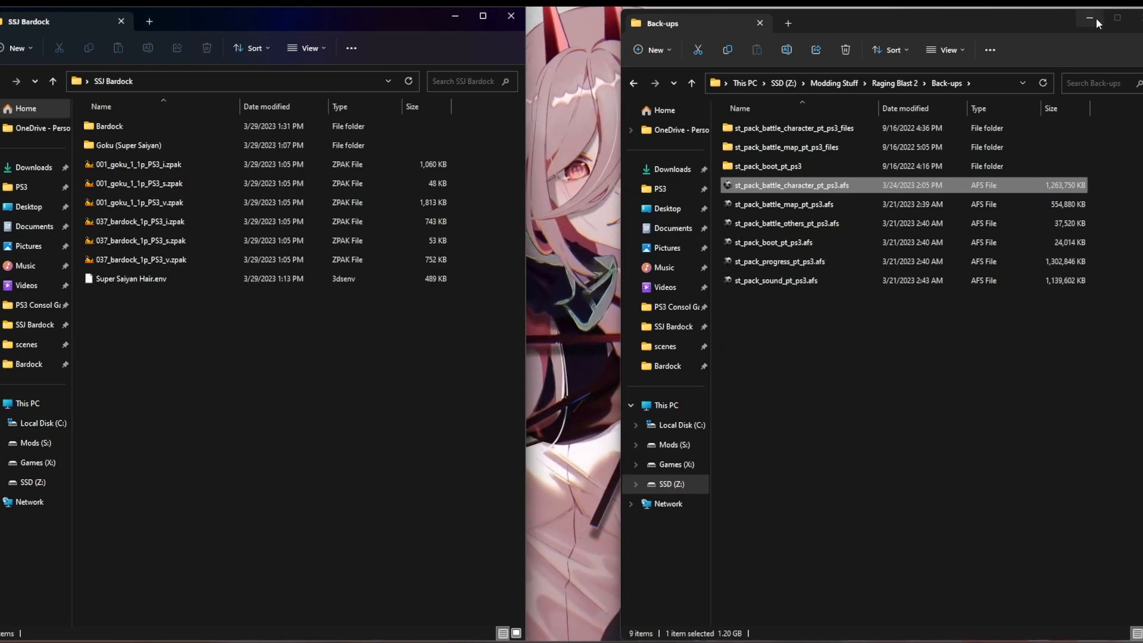
click(1138, 20)
drag(305, 20, 926, 37)
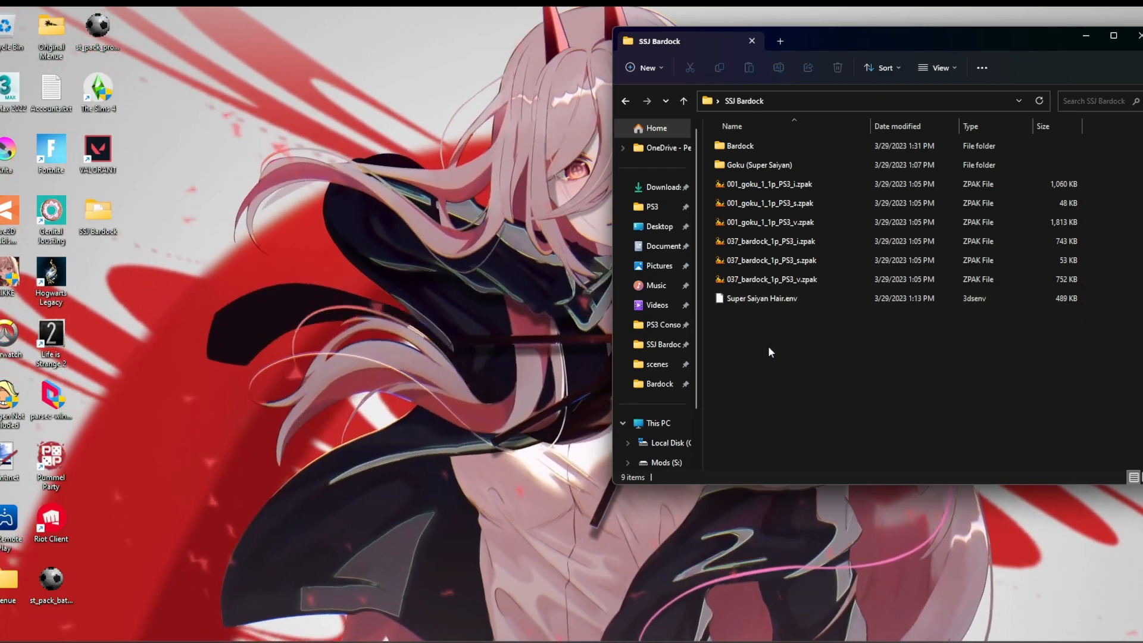
right_click(754, 384)
mouse_move(838, 476)
click(931, 478)
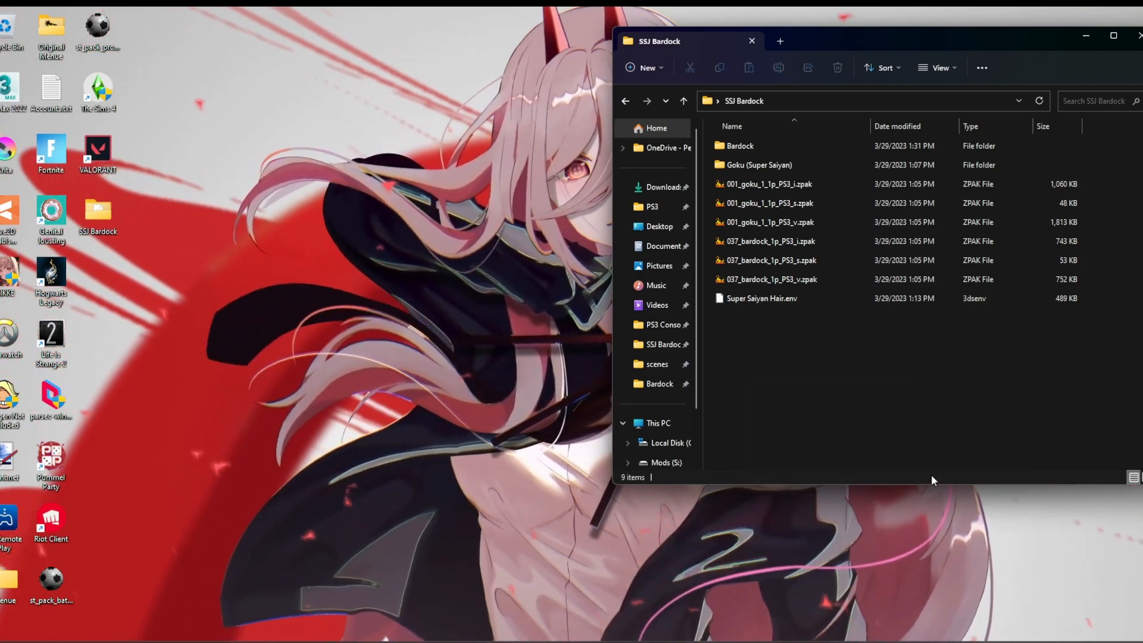
text(Bardo)
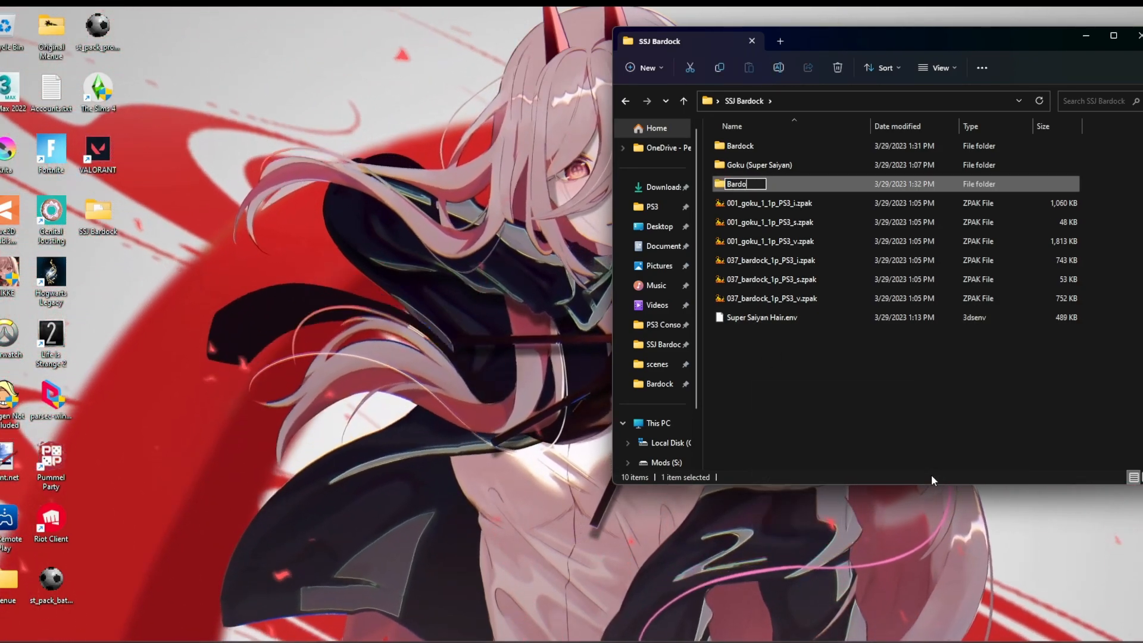
text(ck Super Saiyan)
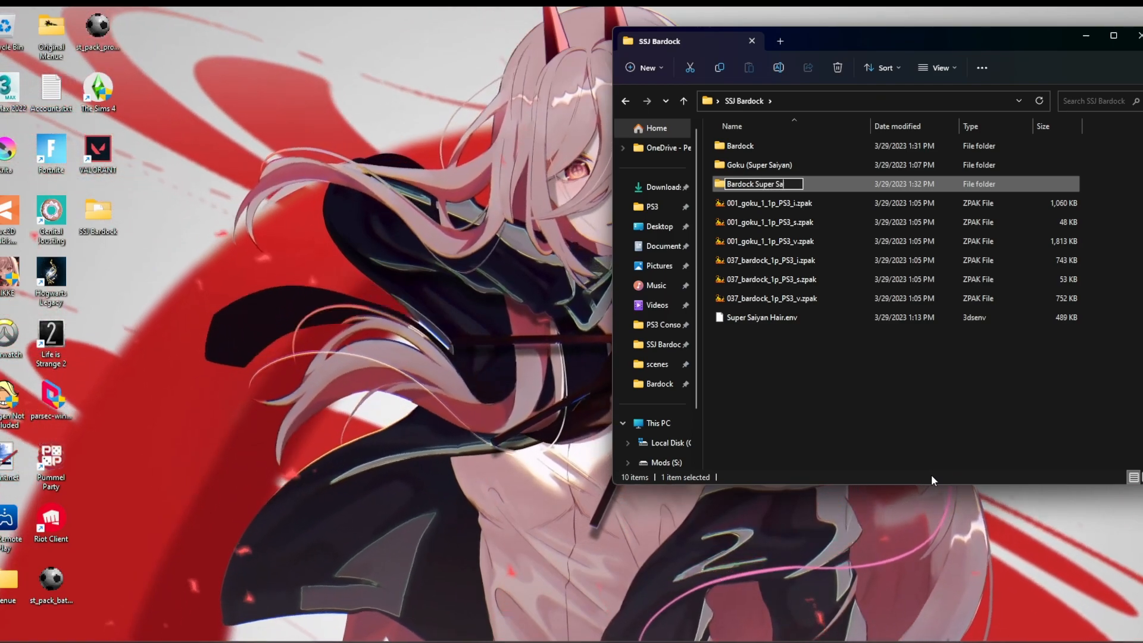
key(Return)
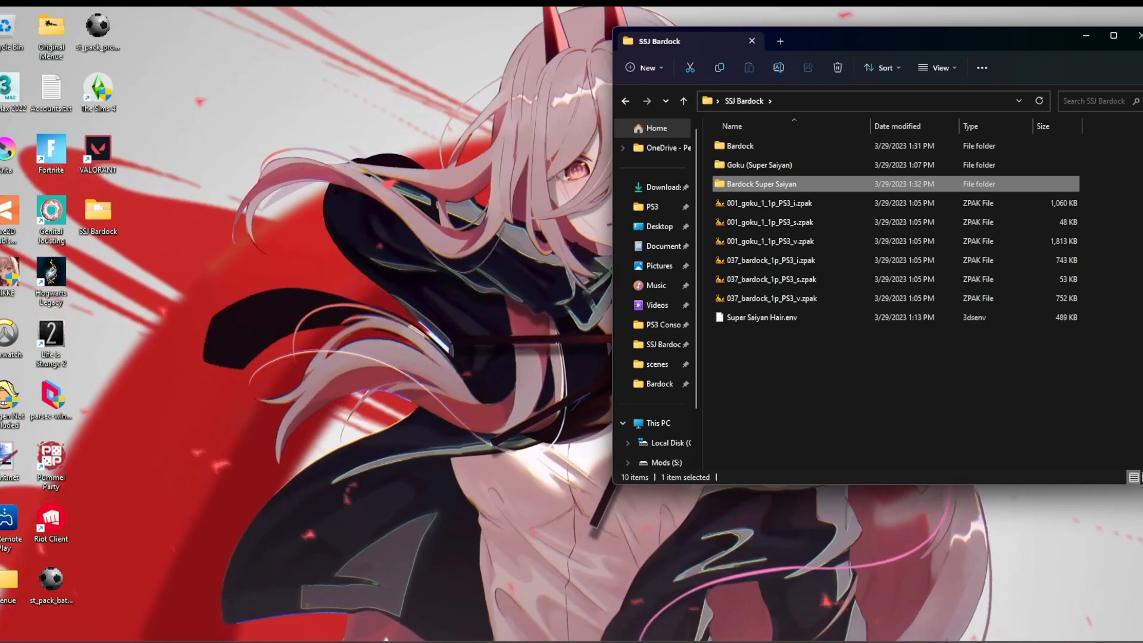
- Open Game Assets Converter and choose Bardock Super Saiyan.fbx from SSJ Bardock's Bardock folder as the model to import
click(285, 637)
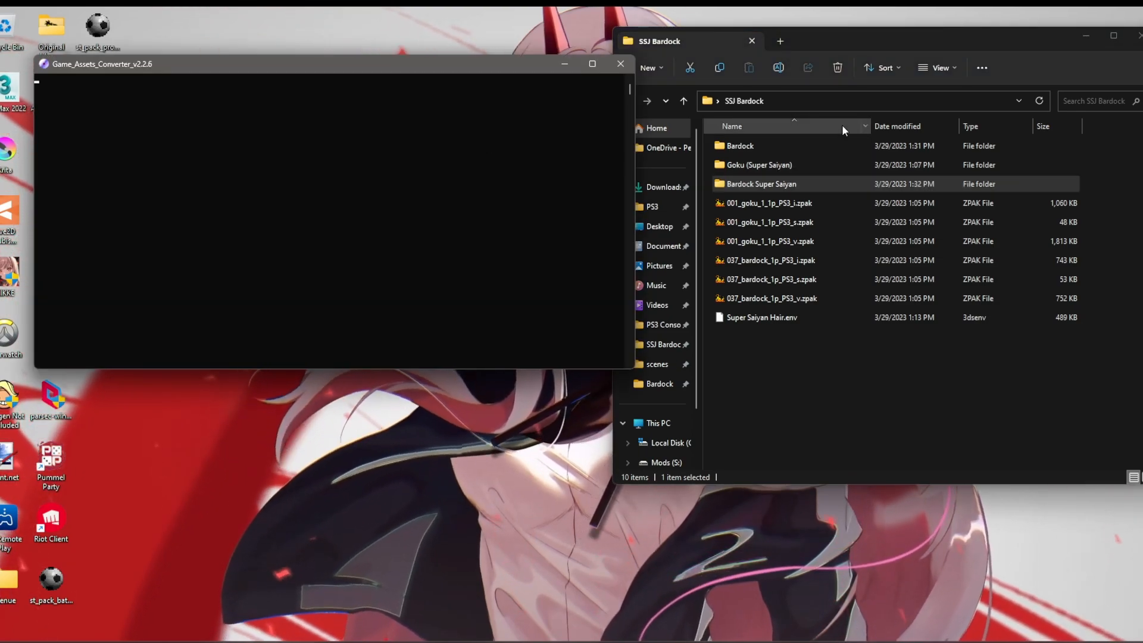
click(869, 104)
key(ctrl+c)
drag(495, 284, 281, 240)
click(389, 317)
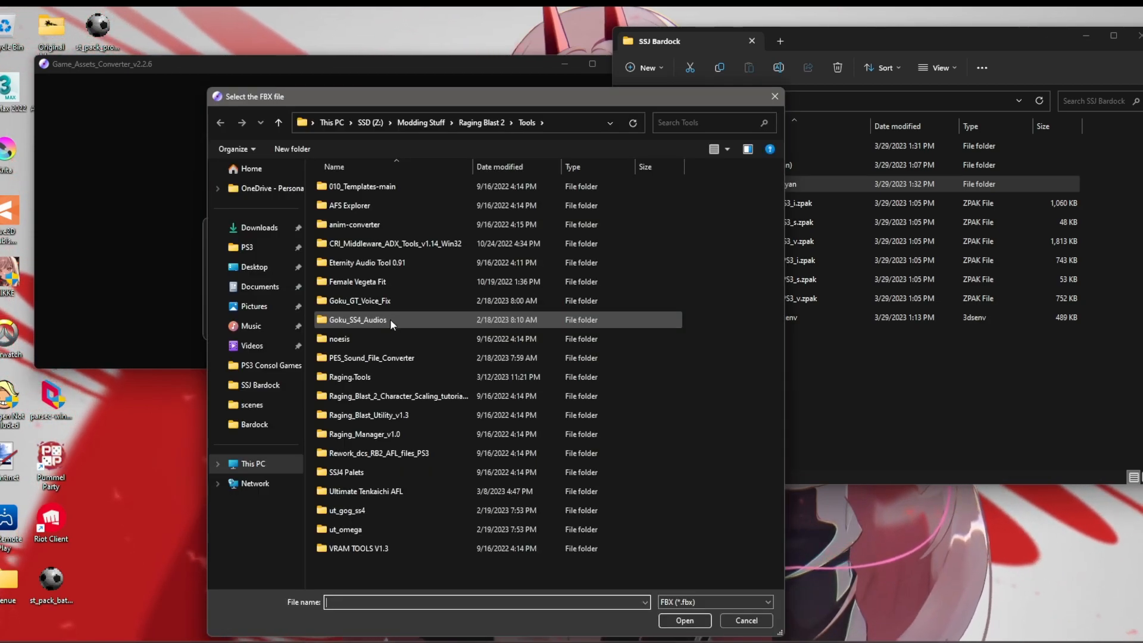
key(ctrl+v)
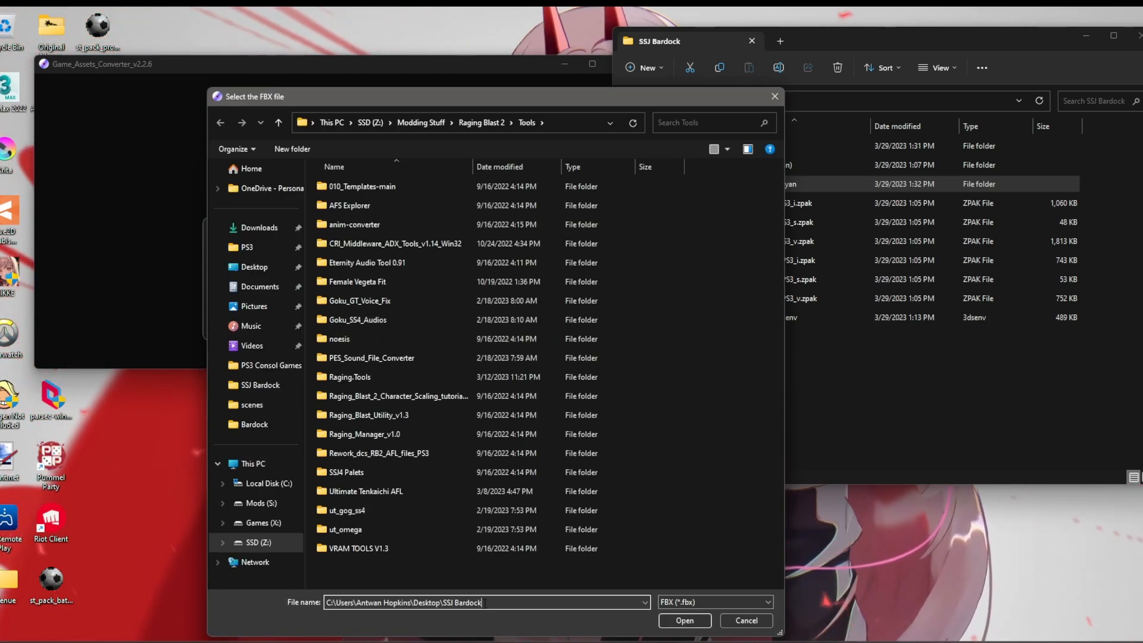
key(Return)
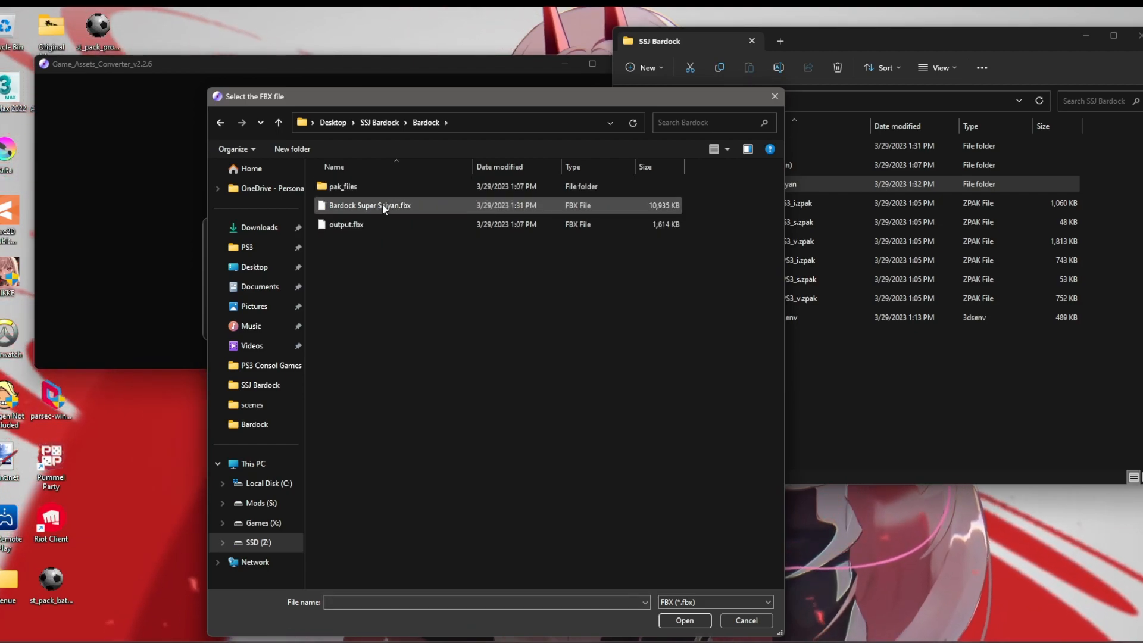
double_click(389, 205)
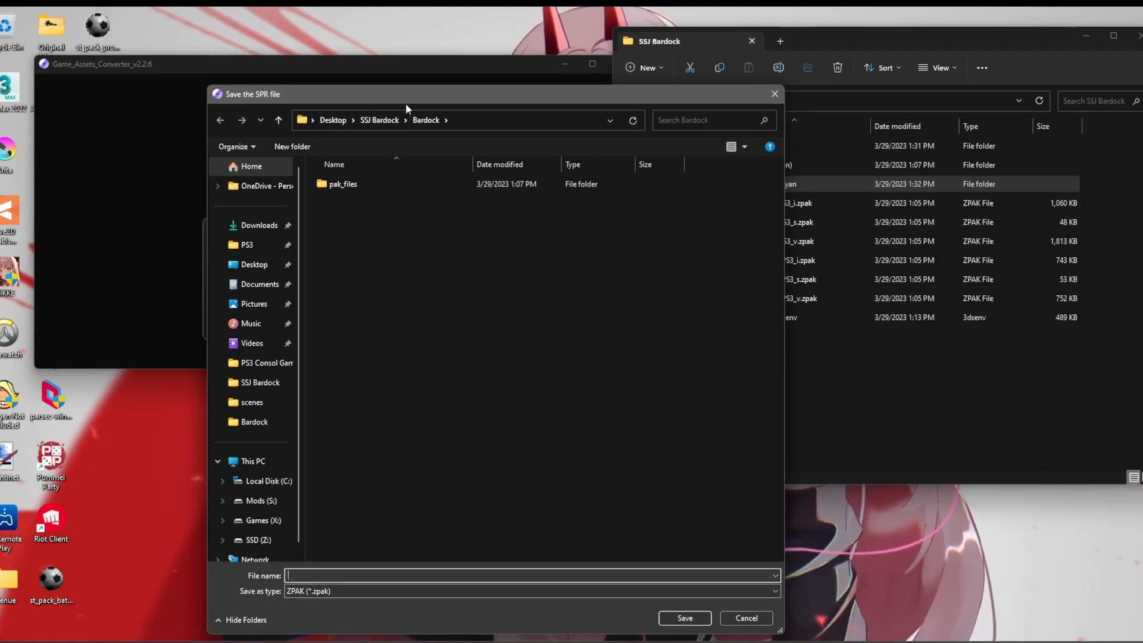
- Save the SPR, IORAM and VRAM files as Bardock_SSJ_S, Bardock_SSJ_I and Bardock_SSJ_V in the Bardock Super Saiyan folder
drag(405, 102, 278, 104)
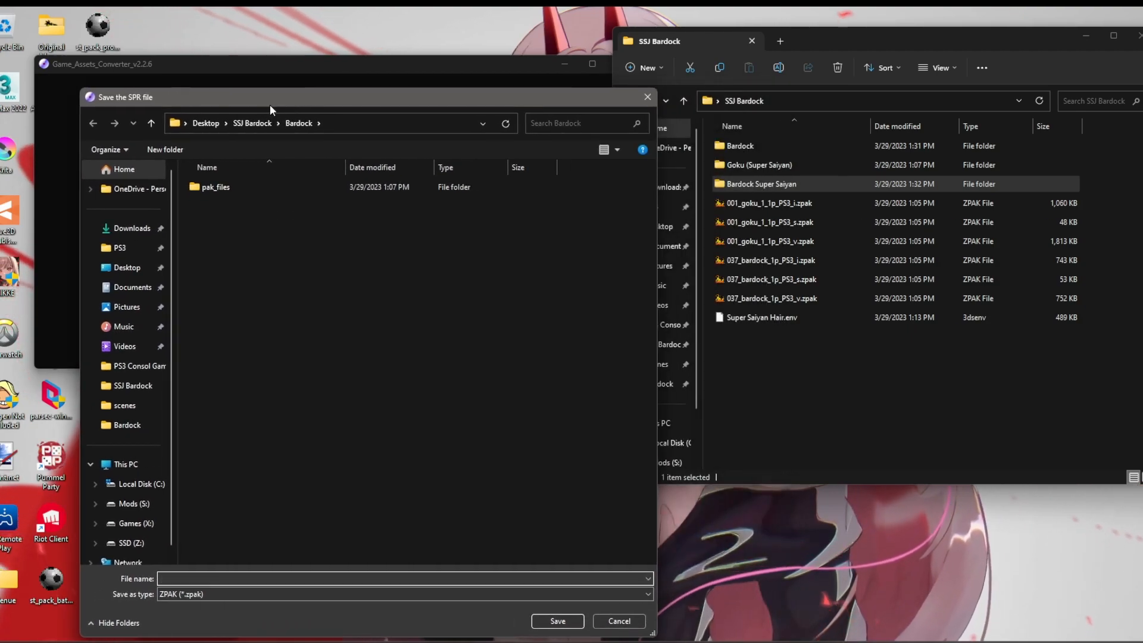
click(252, 120)
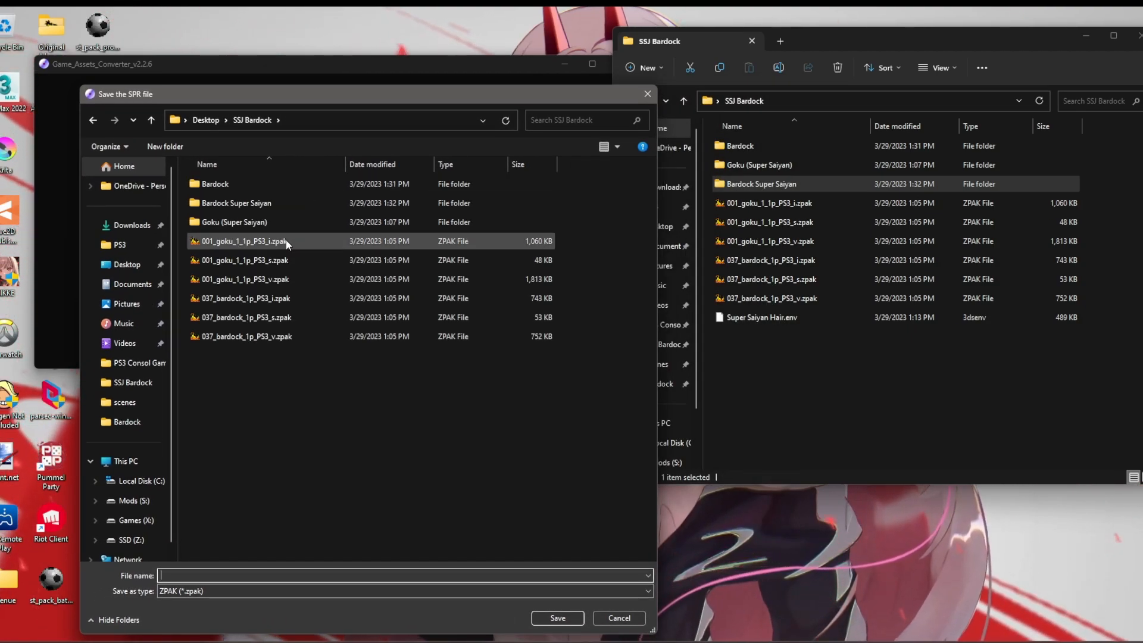
double_click(238, 201)
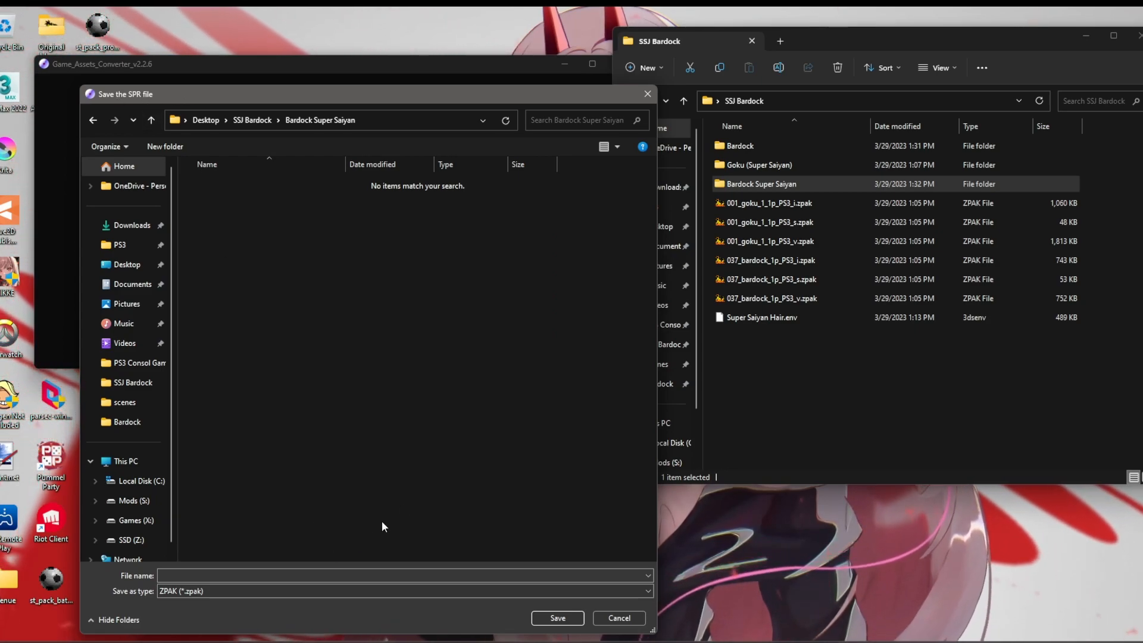
click(335, 575)
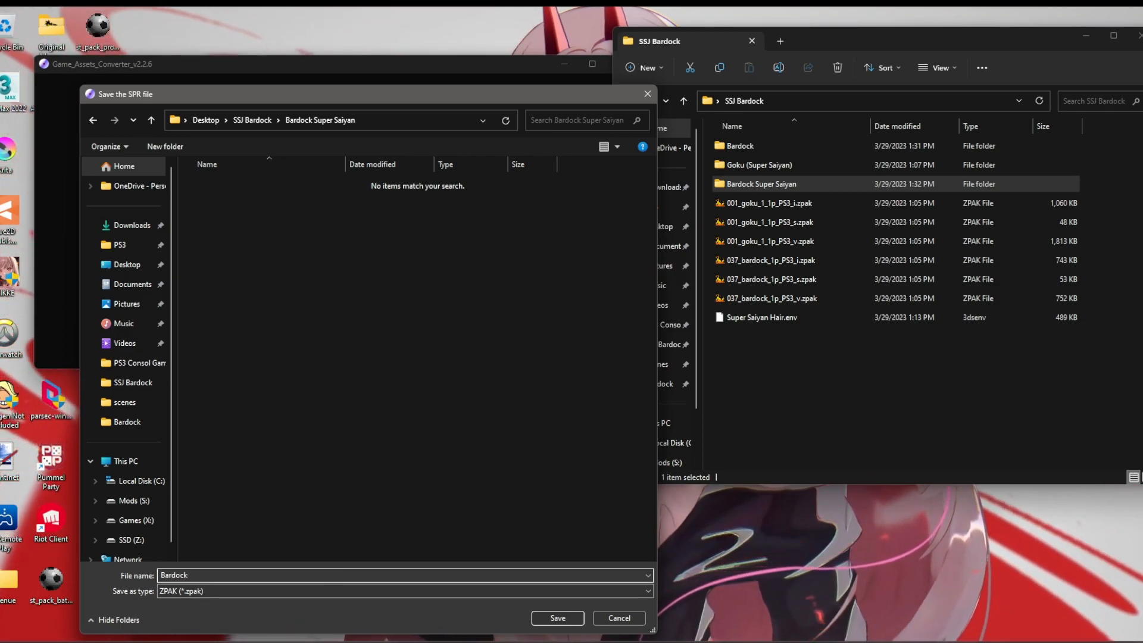
text(_SSJ_S)
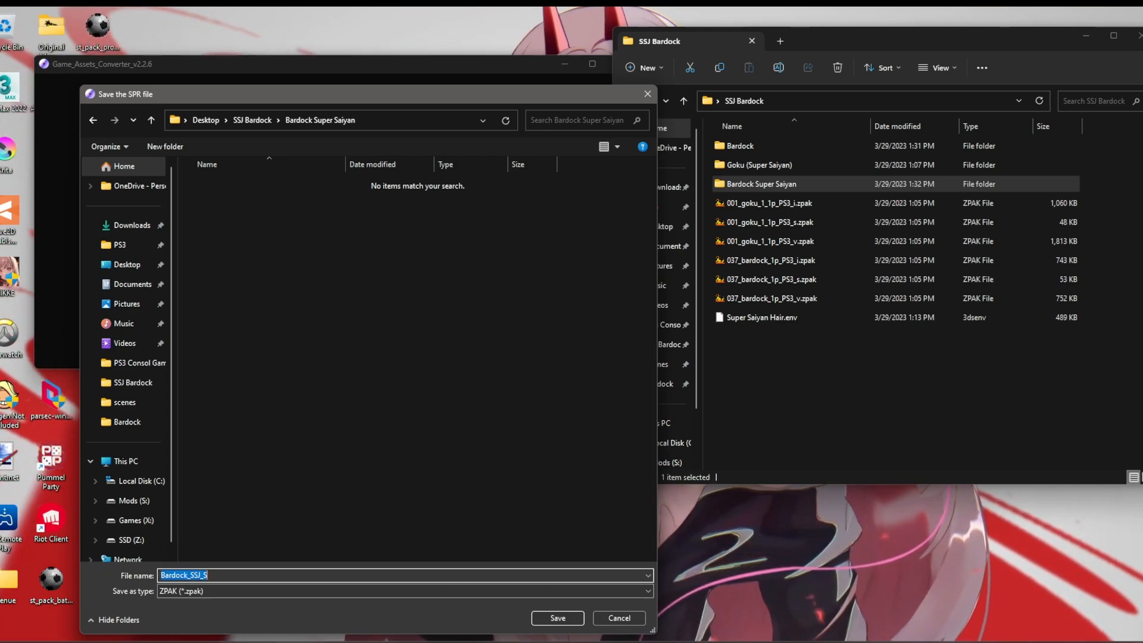
key(Return)
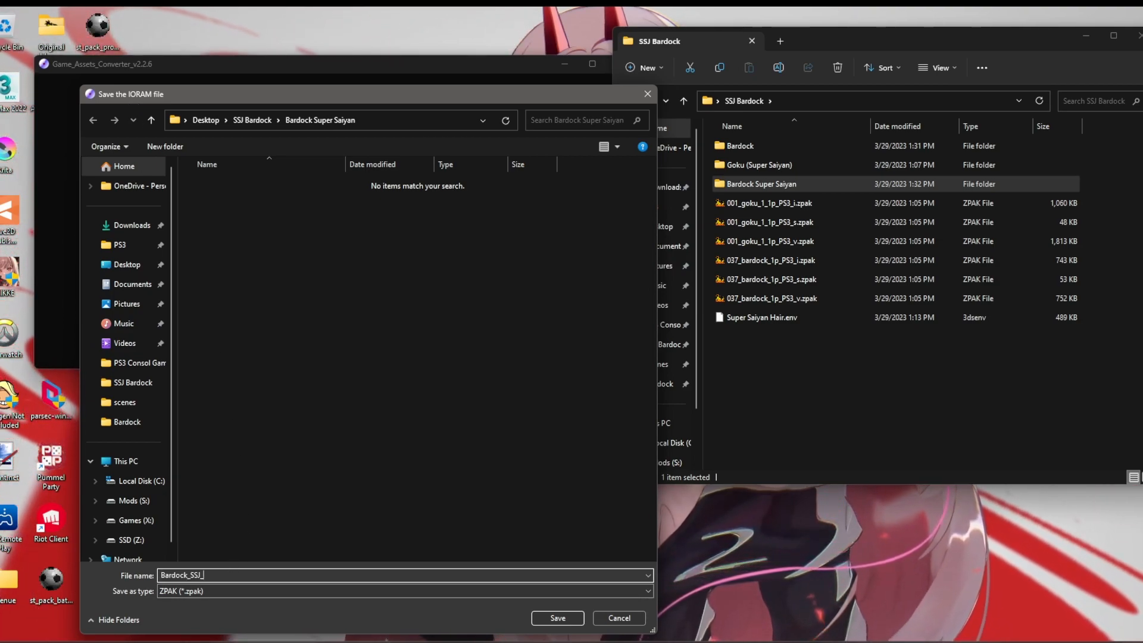
key(Return)
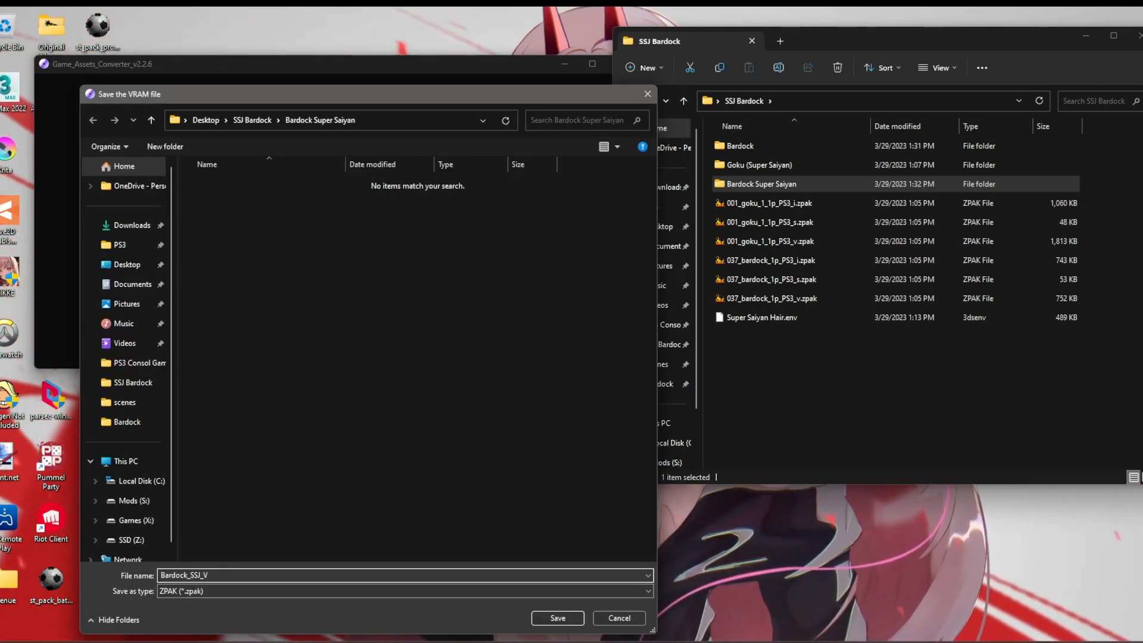
key(Return)
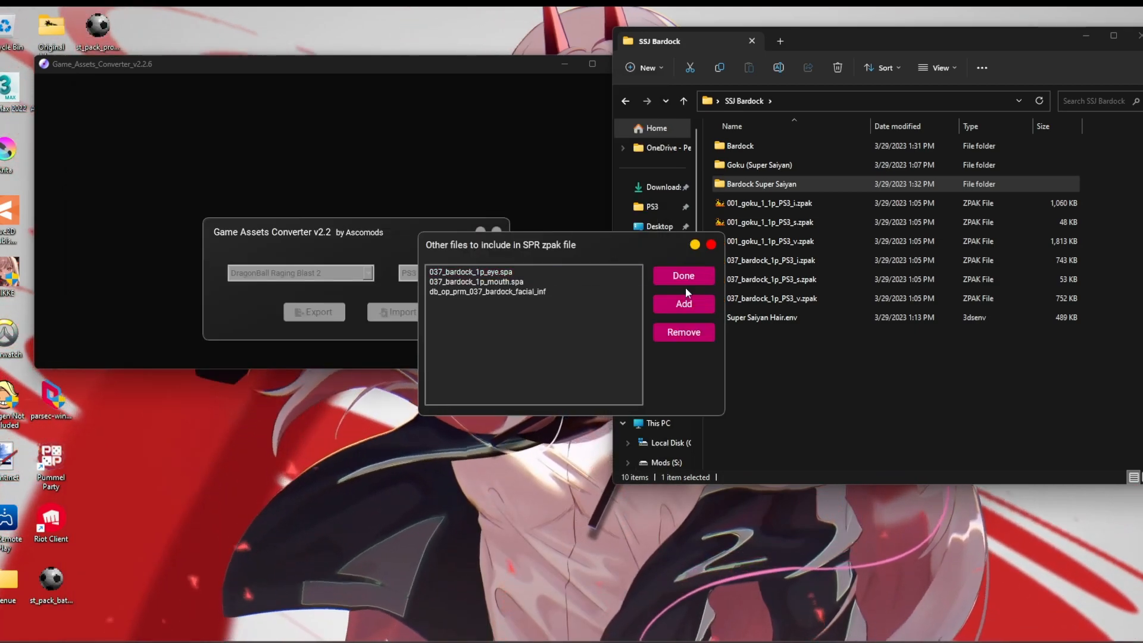
- Finish the conversion with the listed eye, mouth and facial_inf files included in the SPR zpak, and close the converter
click(523, 282)
click(479, 292)
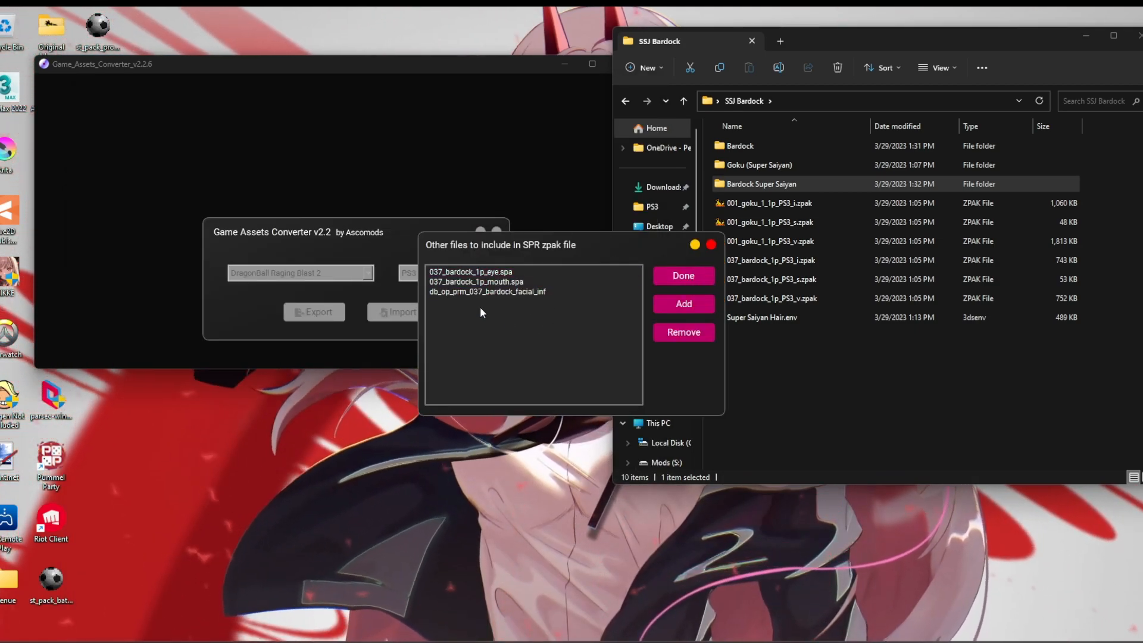
drag(580, 245, 450, 262)
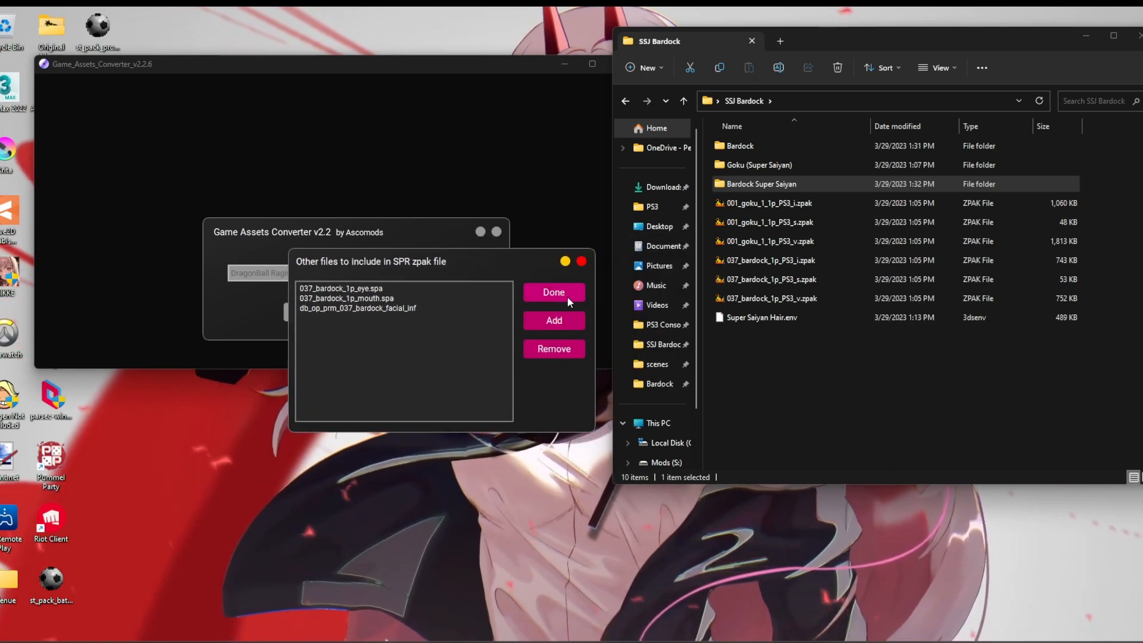
click(566, 293)
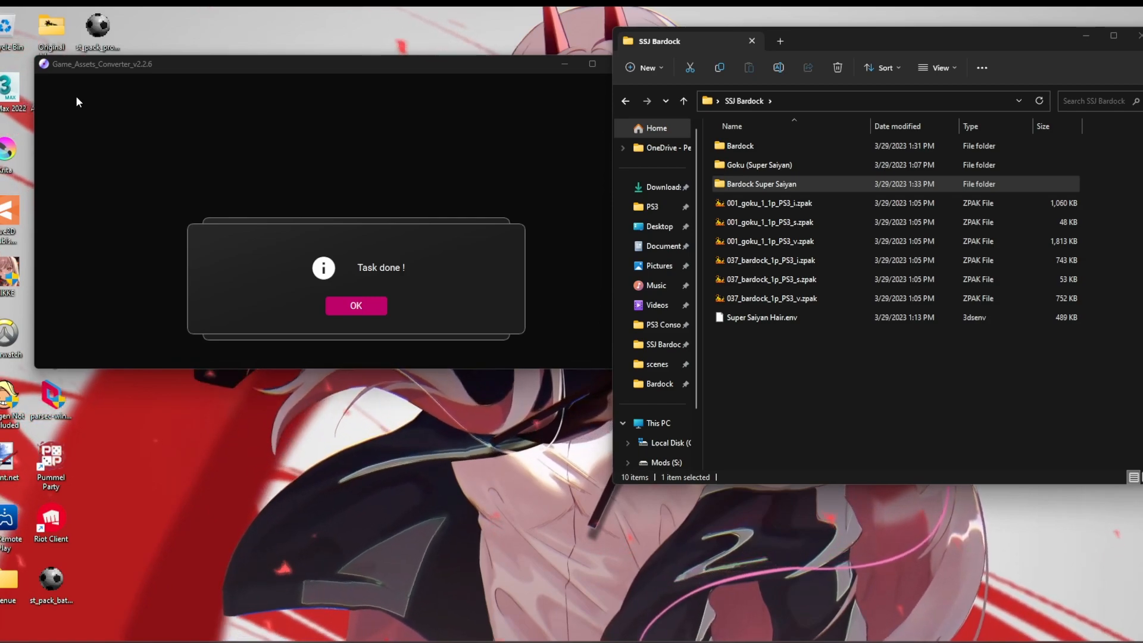
click(364, 304)
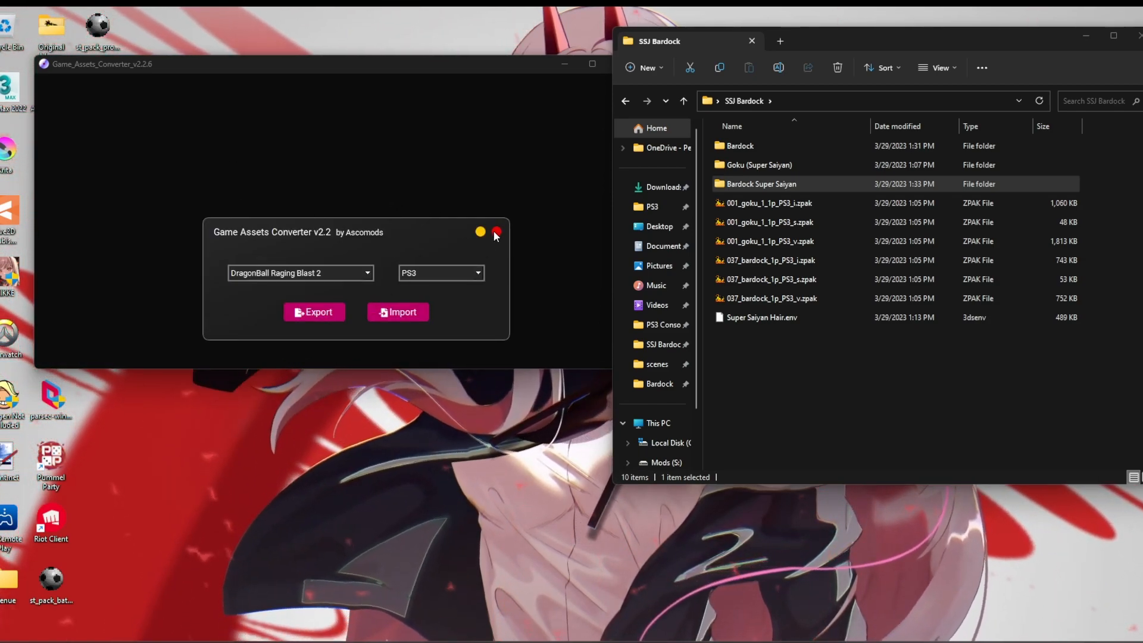
click(495, 231)
- Open the Bardock Super Saiyan folder and place the game's PS3 data folder beside it in a separate window
double_click(760, 184)
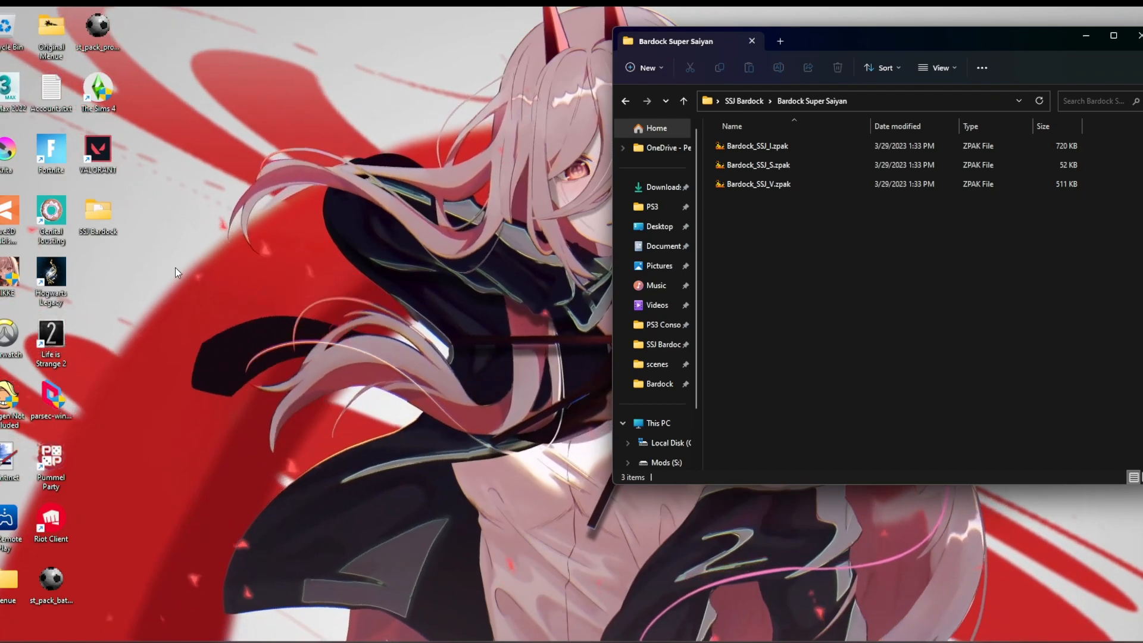
right_click(667, 210)
click(753, 270)
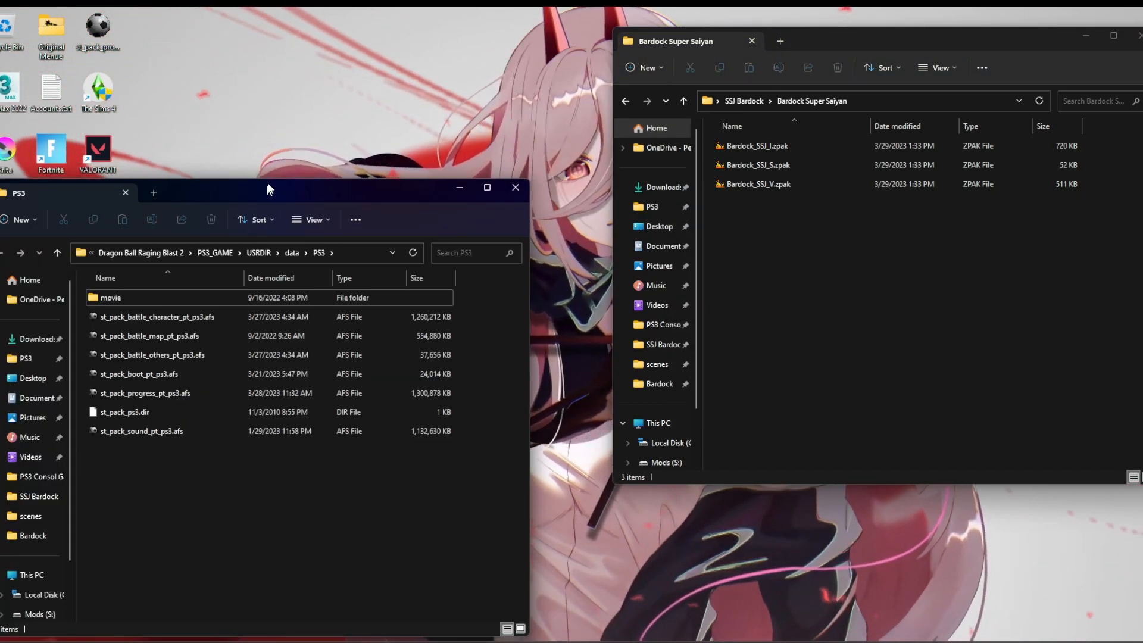
drag(265, 192, 287, 65)
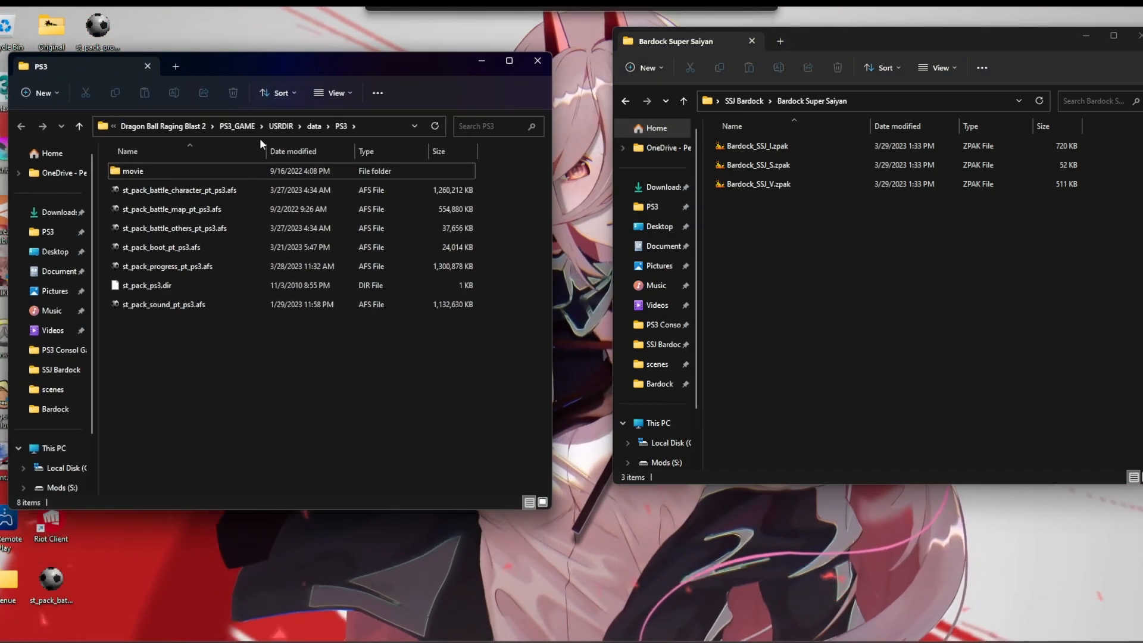
- Open st_pack_battle_character_pt_ps3.afs in AFSExplorer, enlarge its window and locate the 038_raditz_1p_PS3 files
click(213, 191)
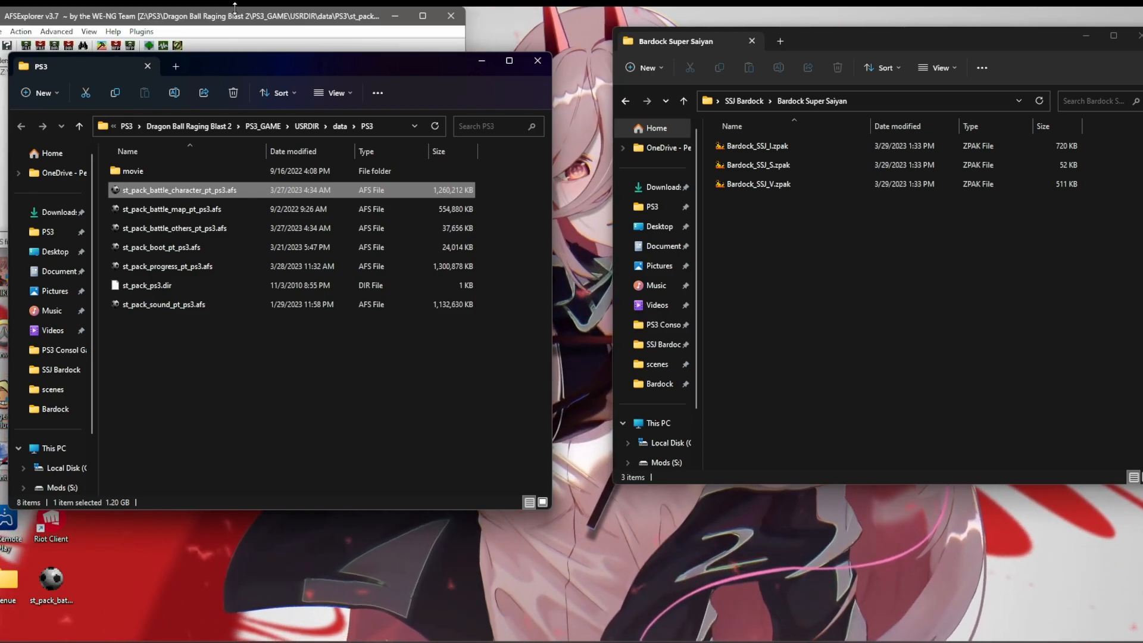
click(235, 7)
drag(459, 240, 497, 539)
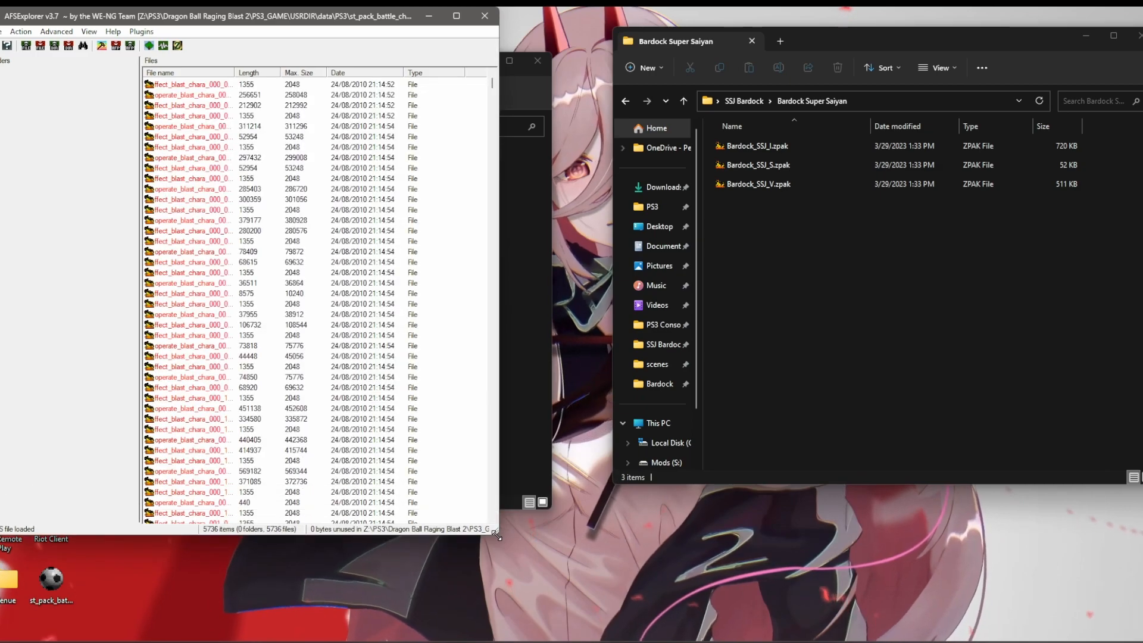
click(396, 450)
scroll(308, 258, down, 15)
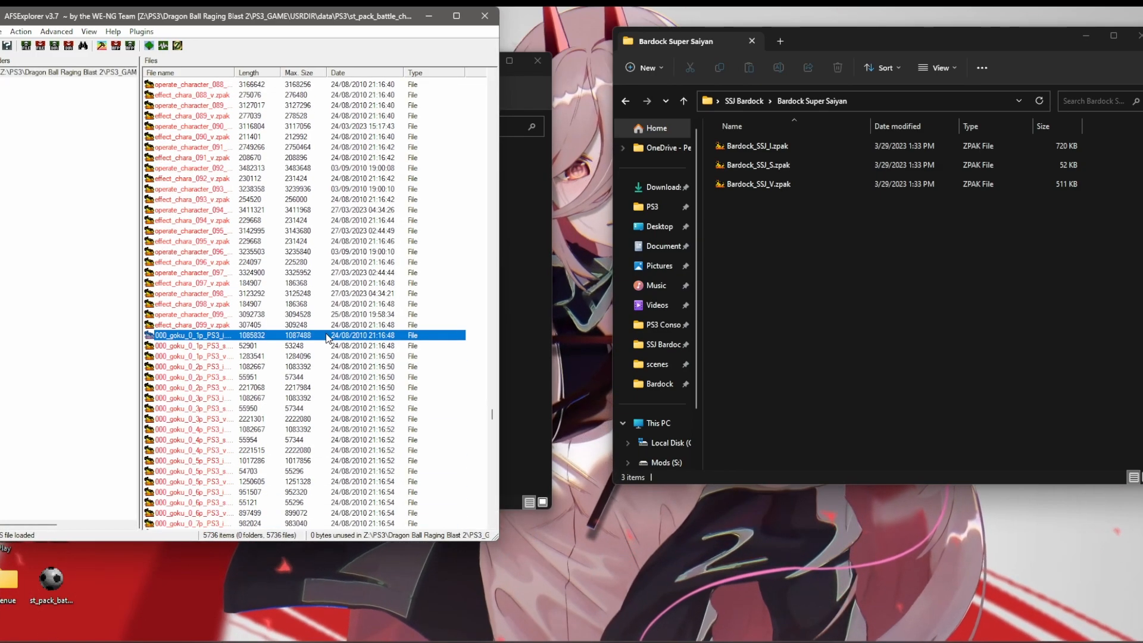
scroll(308, 258, down, 15)
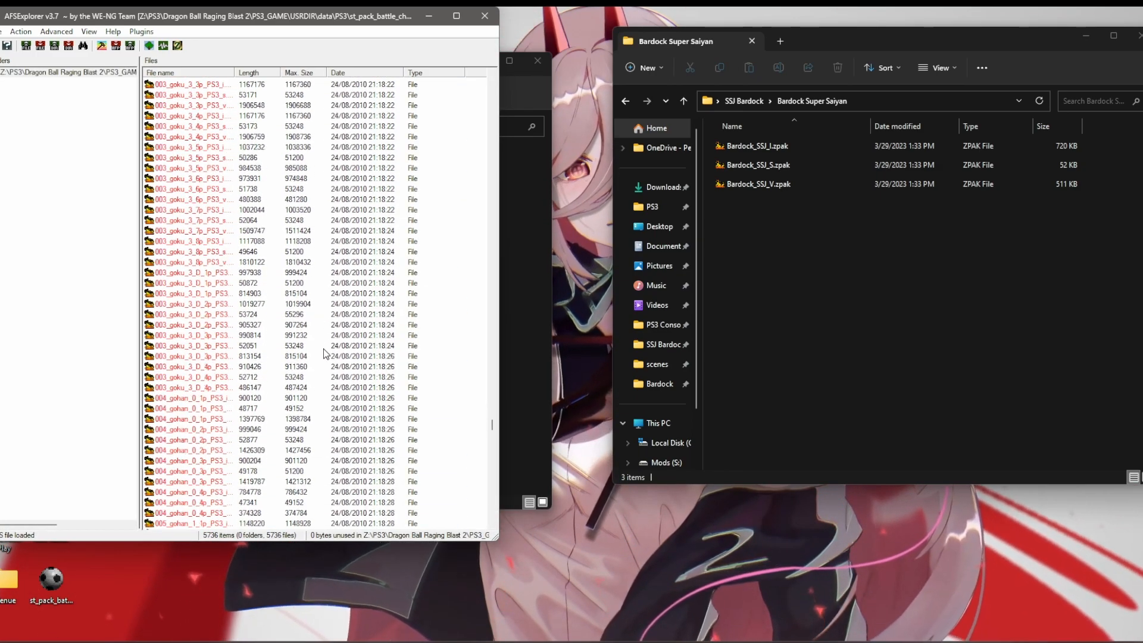
scroll(249, 351, down, 20)
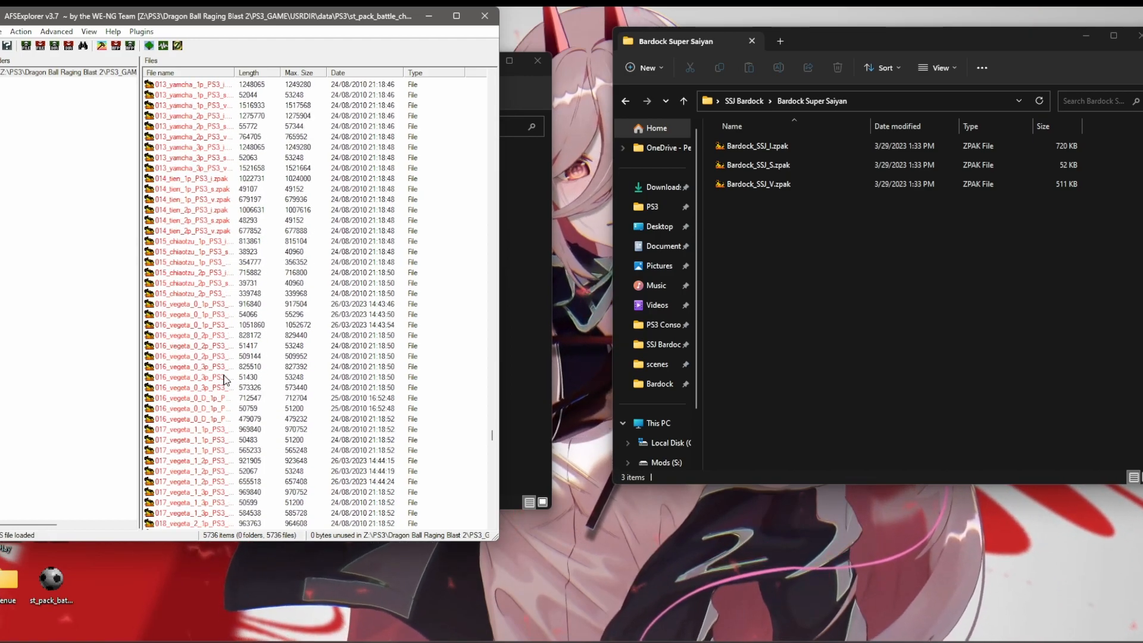
scroll(238, 418, down, 20)
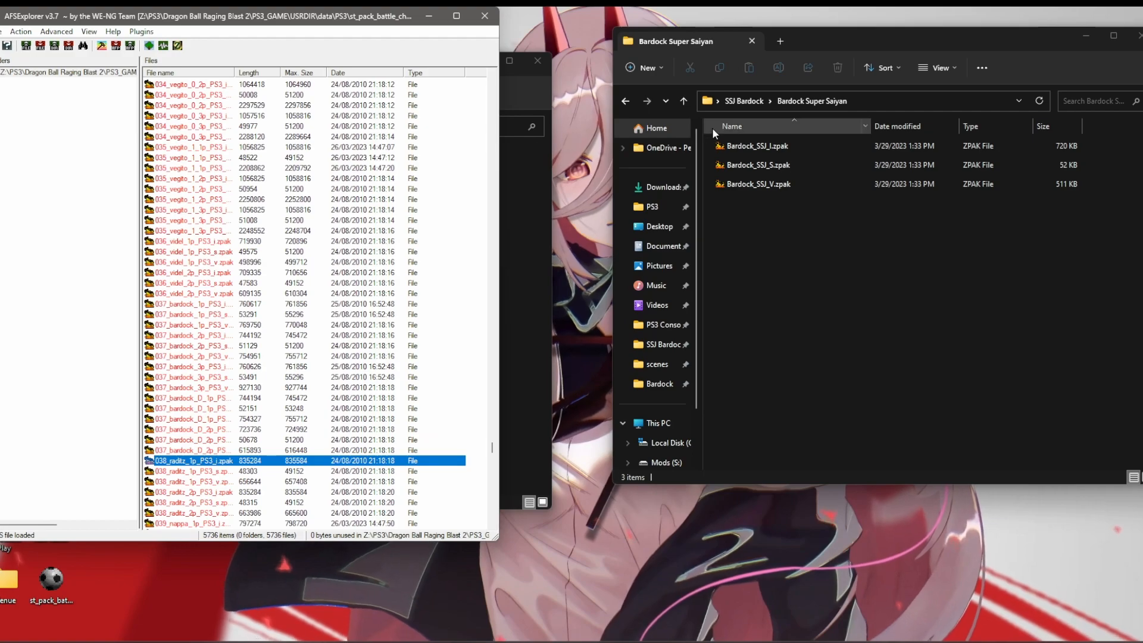
- Import Bardock_SSJ_I.zpak over 038_raditz_1p_PS3_i.zpak in the character archive
click(732, 146)
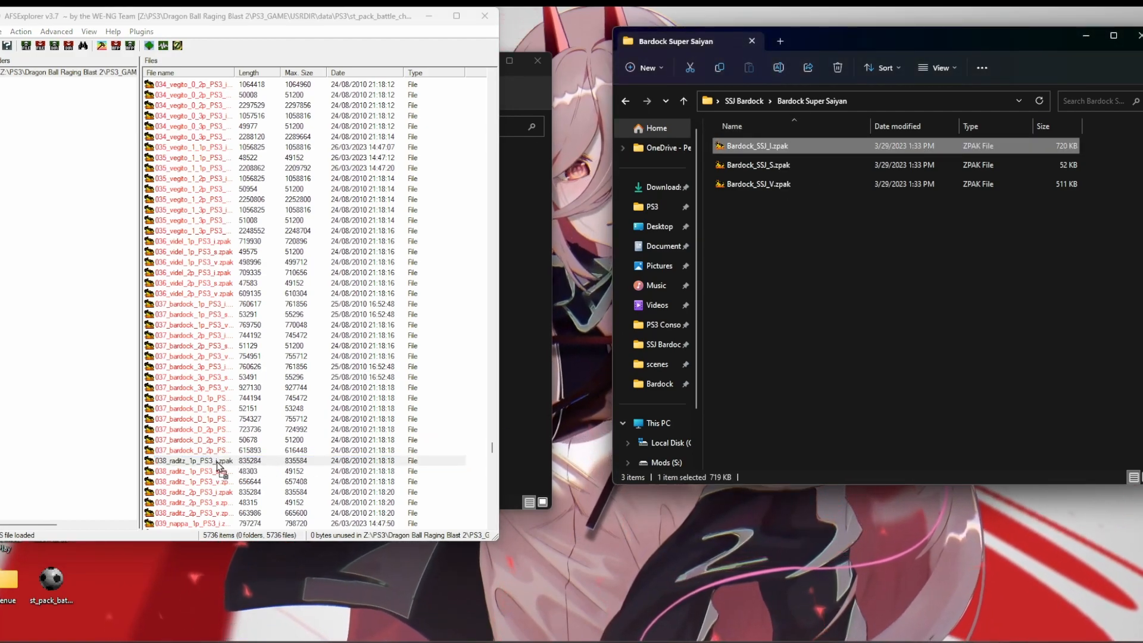
drag(219, 466, 219, 466)
click(592, 372)
- Try to import Bardock_SSJ_S.zpak over 038_raditz_1p_PS3_s.zpak, declining auto-arrangement and accepting a new reserved space for the file
click(239, 472)
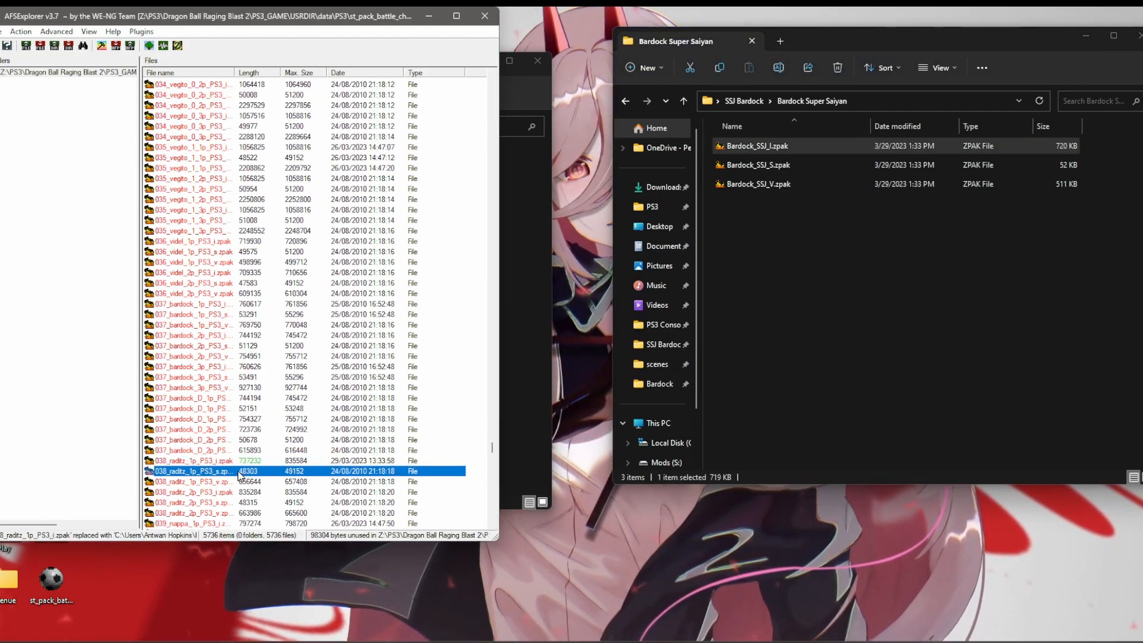
drag(773, 167, 280, 488)
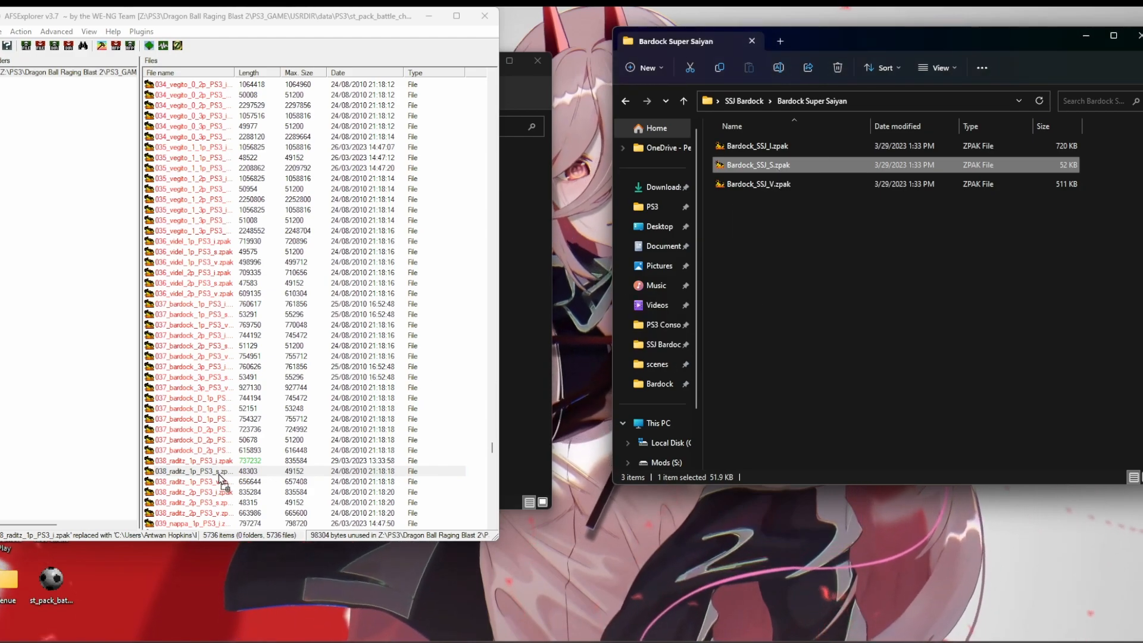
drag(212, 470, 213, 471)
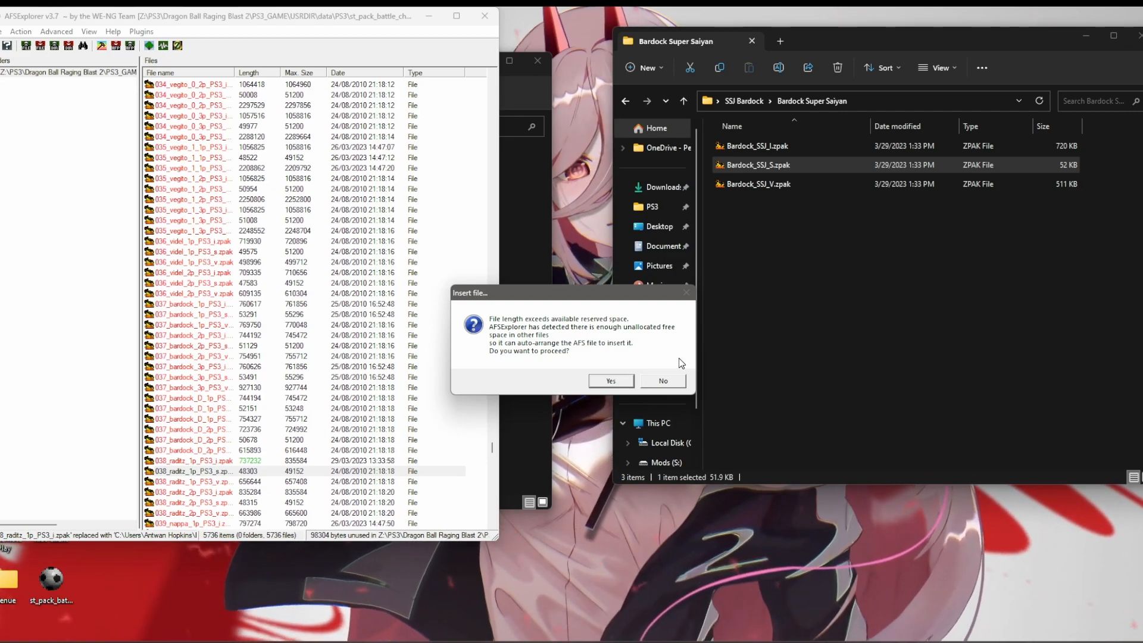
click(669, 376)
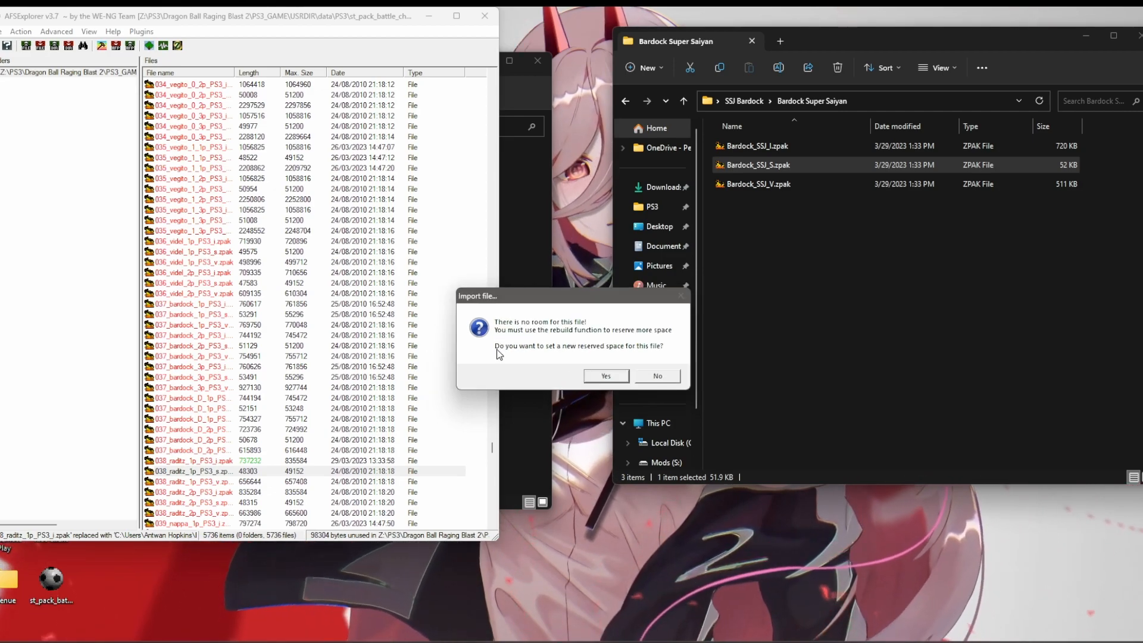
click(596, 377)
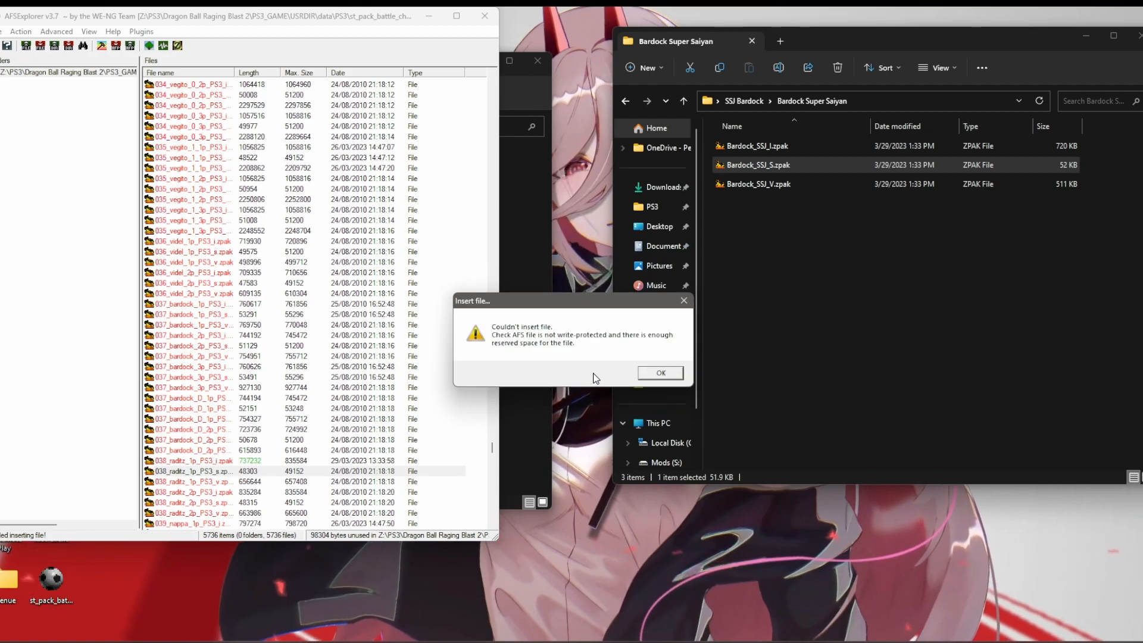
click(654, 373)
- Import Bardock_SSJ_V.zpak over 038_raditz_1p_PS3_v.zpak in the character archive
click(744, 184)
drag(744, 184, 244, 481)
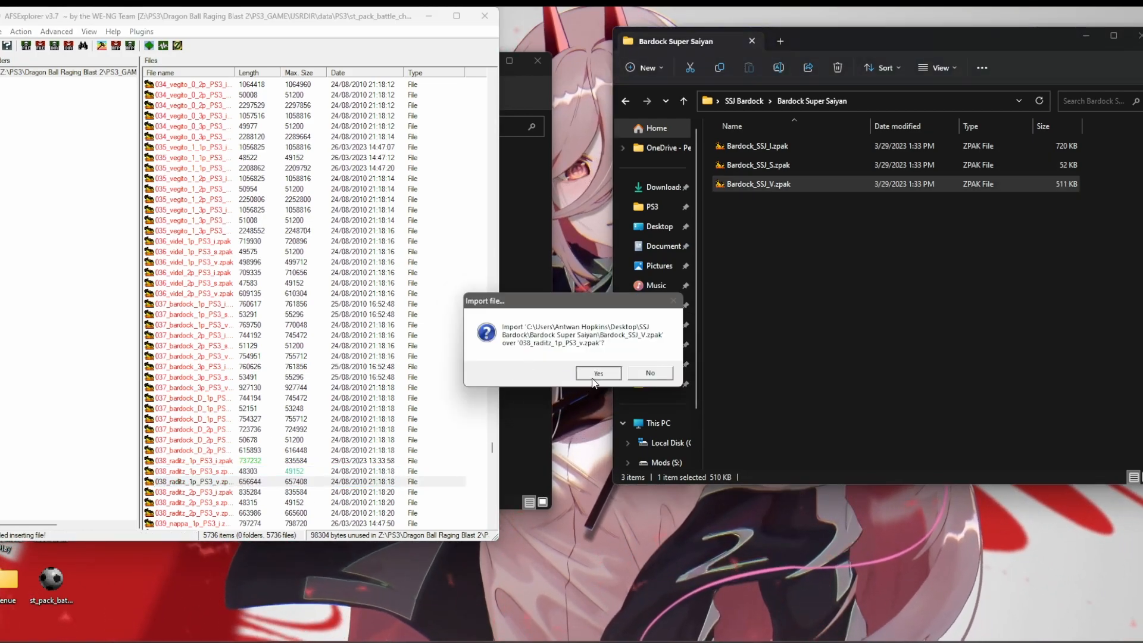
click(597, 373)
- Set the reserved space of 038_raditz_1p_PS3_i.zpak to 737280 bytes and of 038_raditz_1p_PS3_v.zpak to 524288 bytes
click(104, 46)
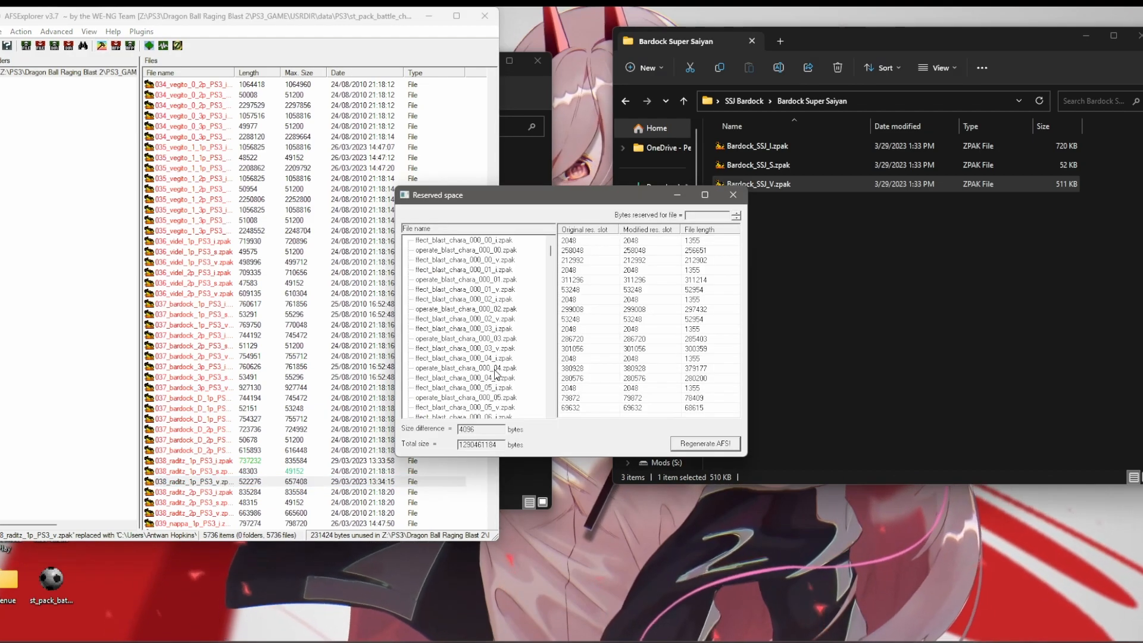
click(509, 368)
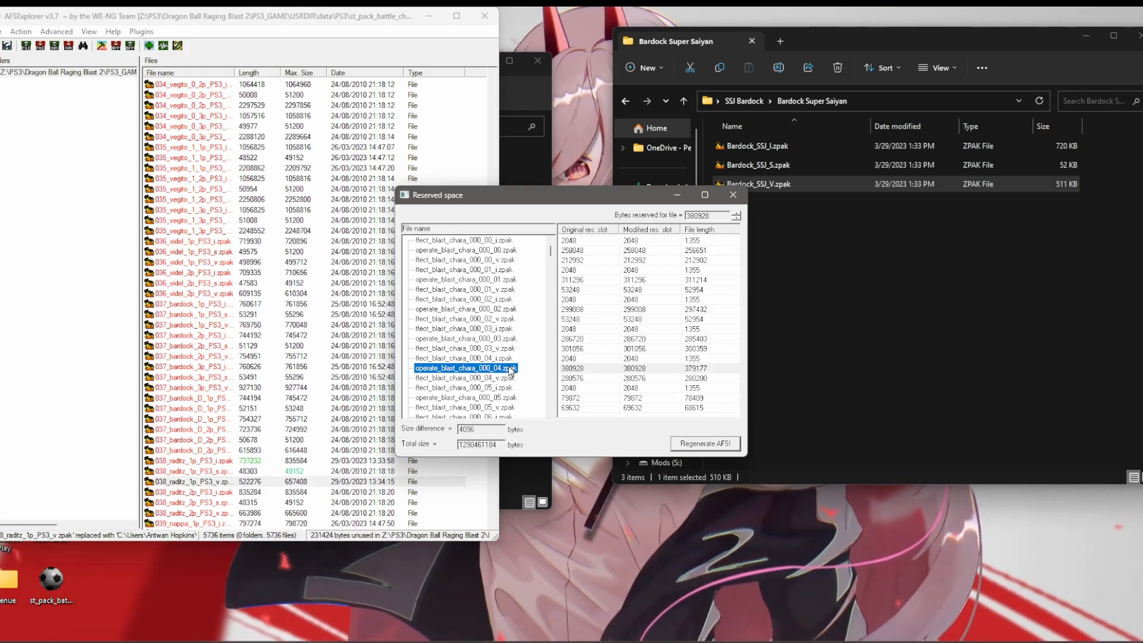
text(038_raditz_1p_PS3_i)
scroll(506, 370, down, 4)
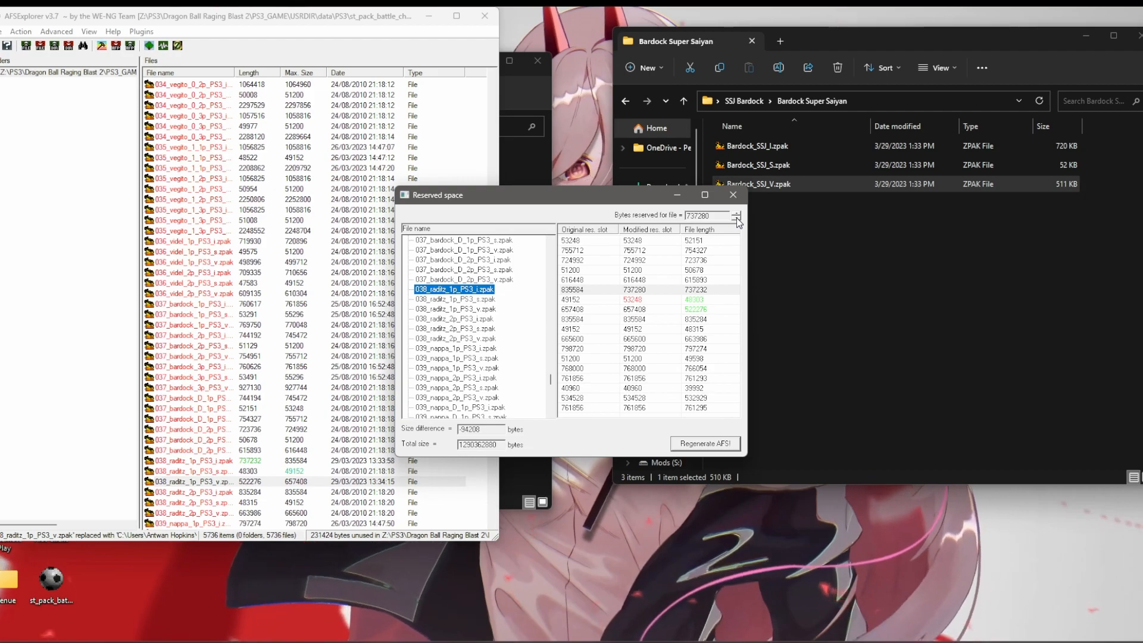
click(475, 300)
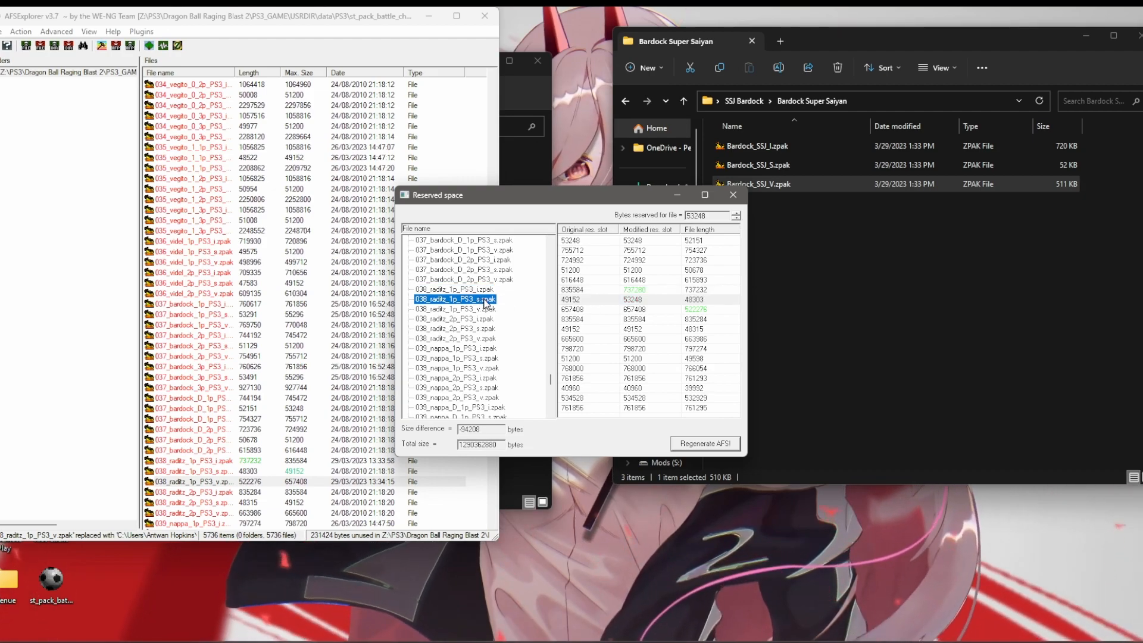
click(485, 308)
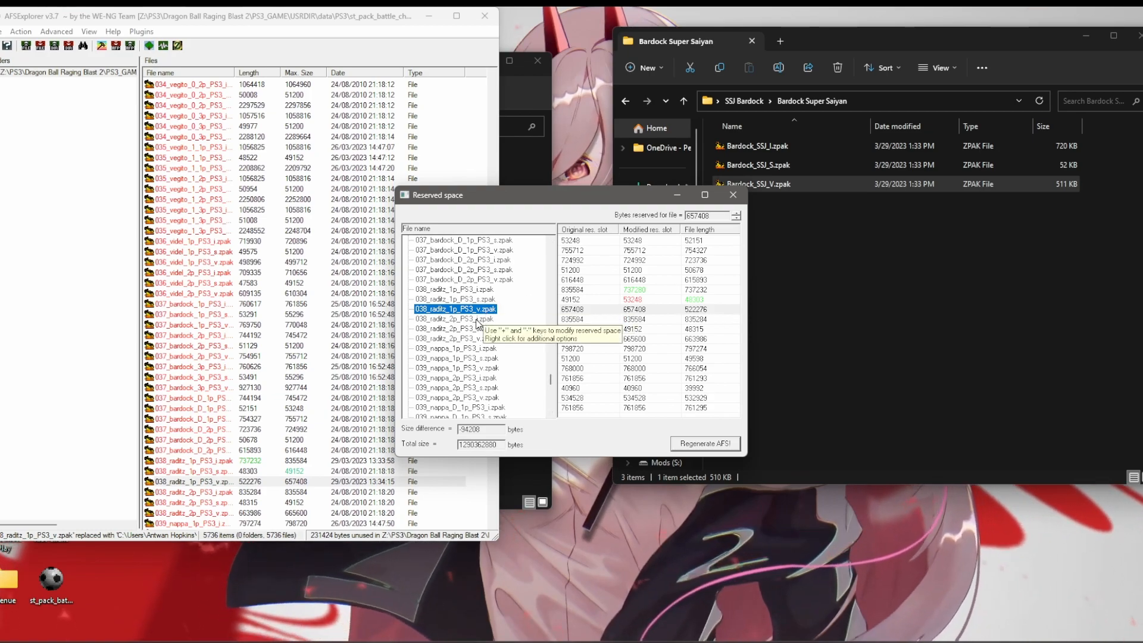
click(734, 218)
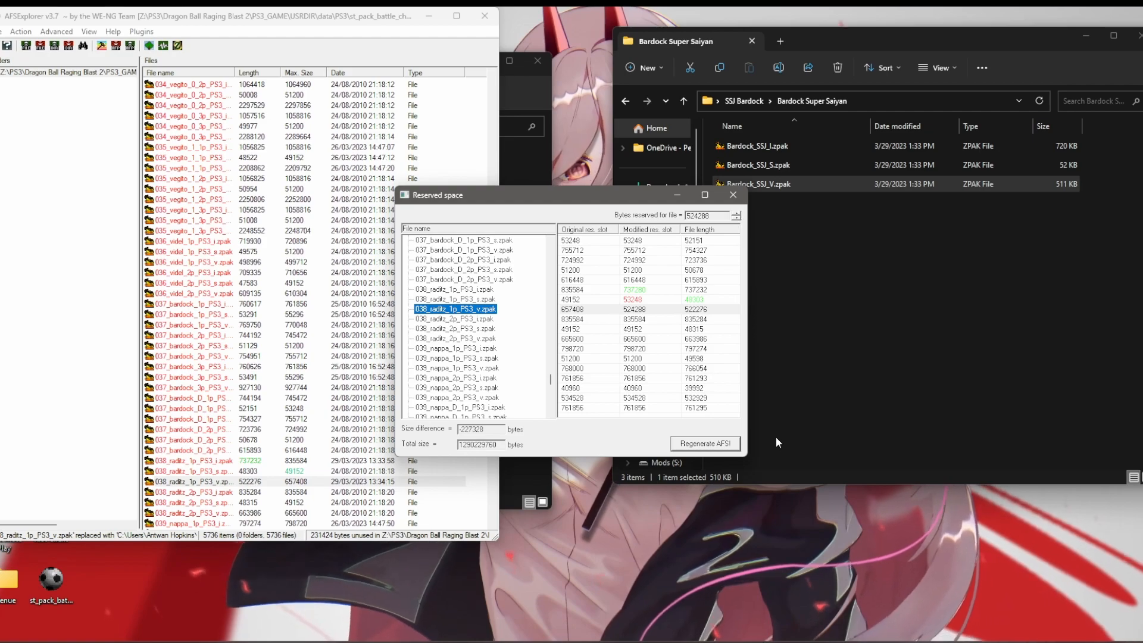
- Regenerate the AFS over the Desktop copy of st_pack_battle_character_pt_ps3.afs and close AFSExplorer
click(722, 444)
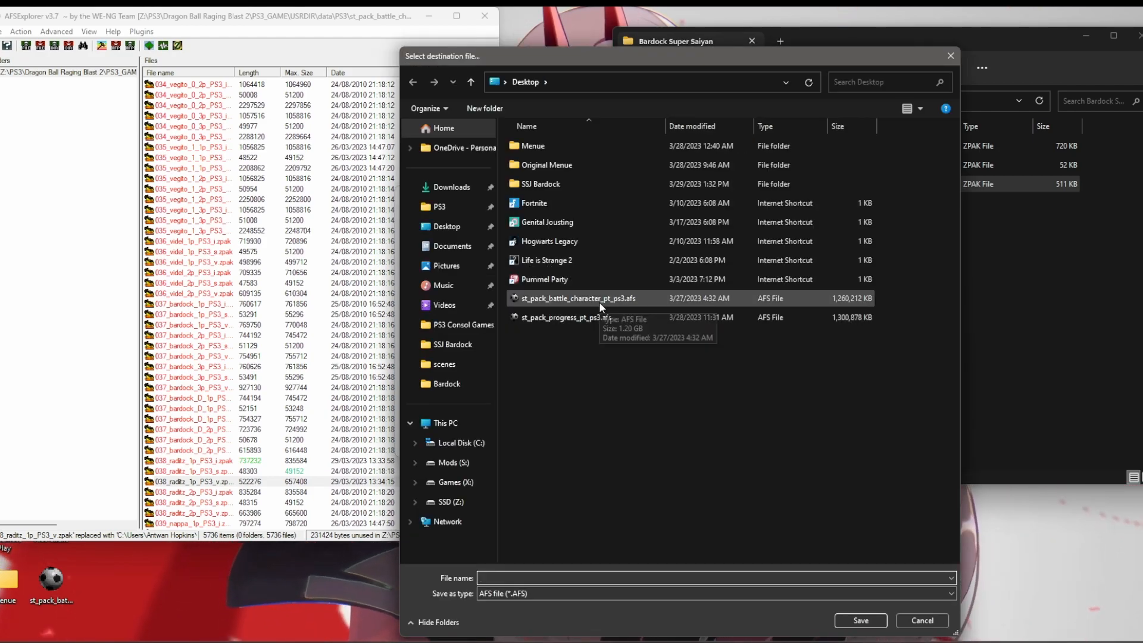
double_click(599, 301)
click(598, 331)
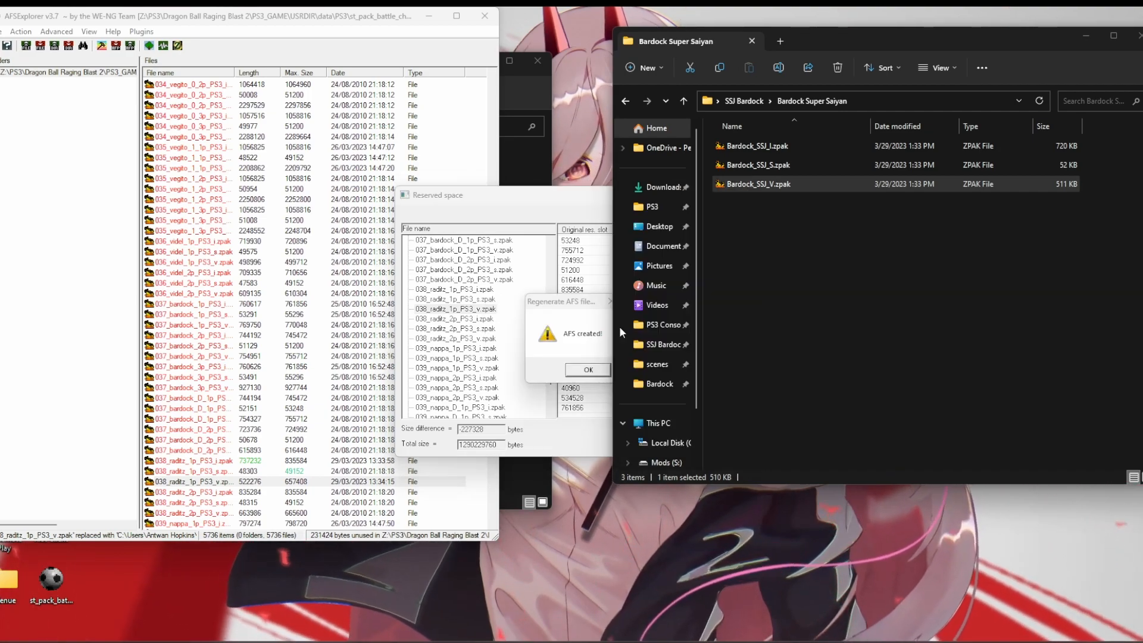
click(589, 366)
click(733, 200)
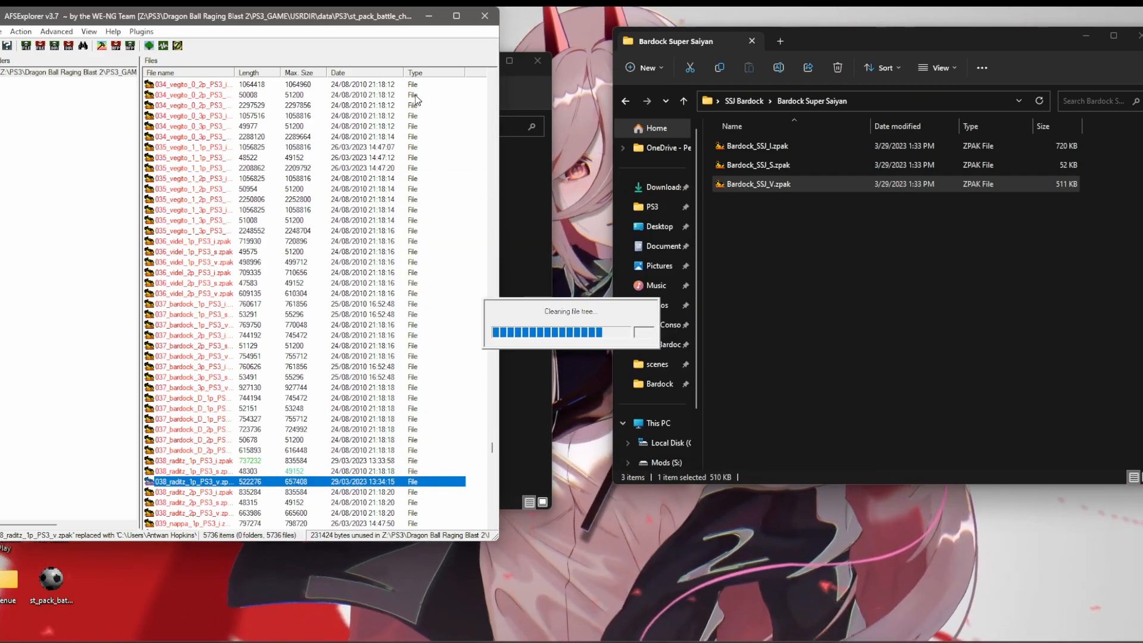
click(482, 23)
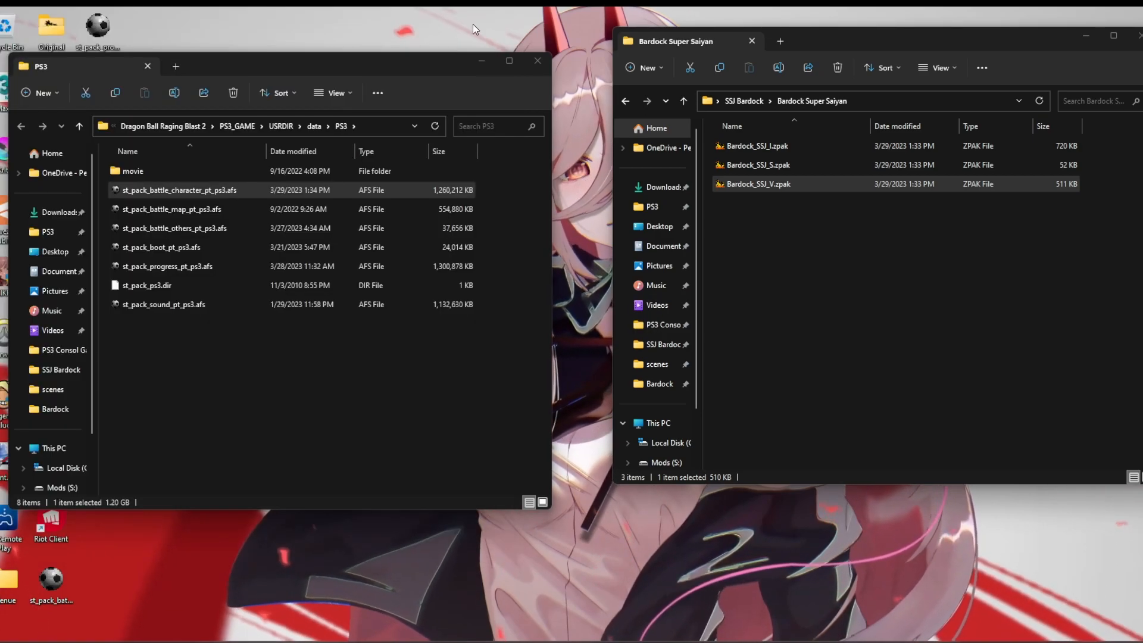
- Copy the regenerated st_pack_battle_character_pt_ps3.afs from the Desktop into the game's PS3 data folder, replacing the existing file
drag(306, 65, 448, 62)
drag(51, 589, 466, 289)
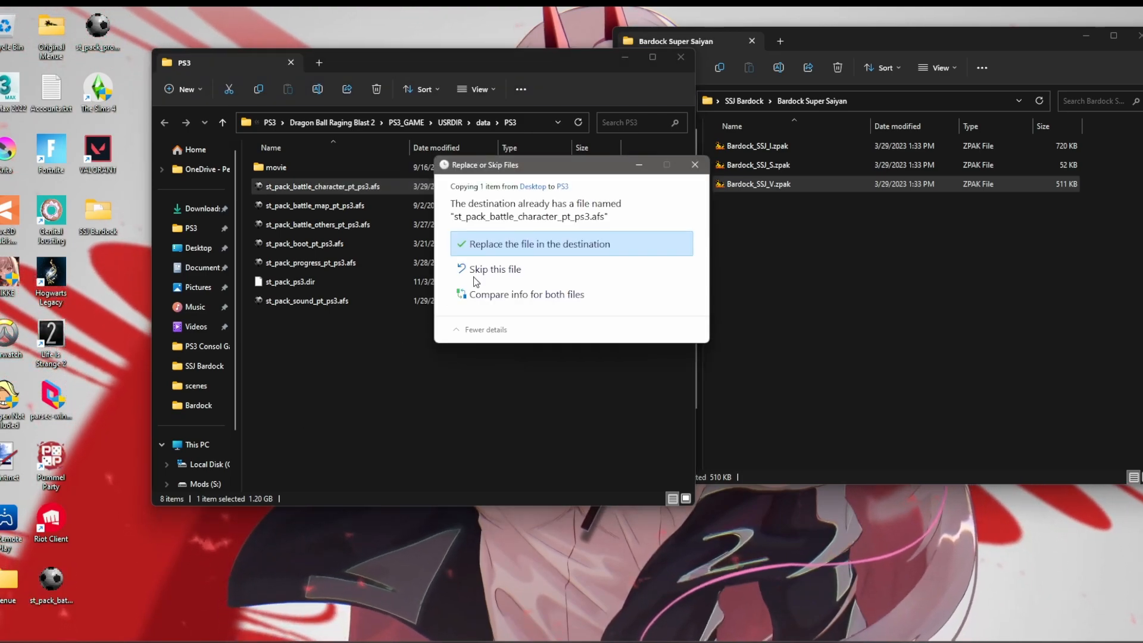
click(509, 243)
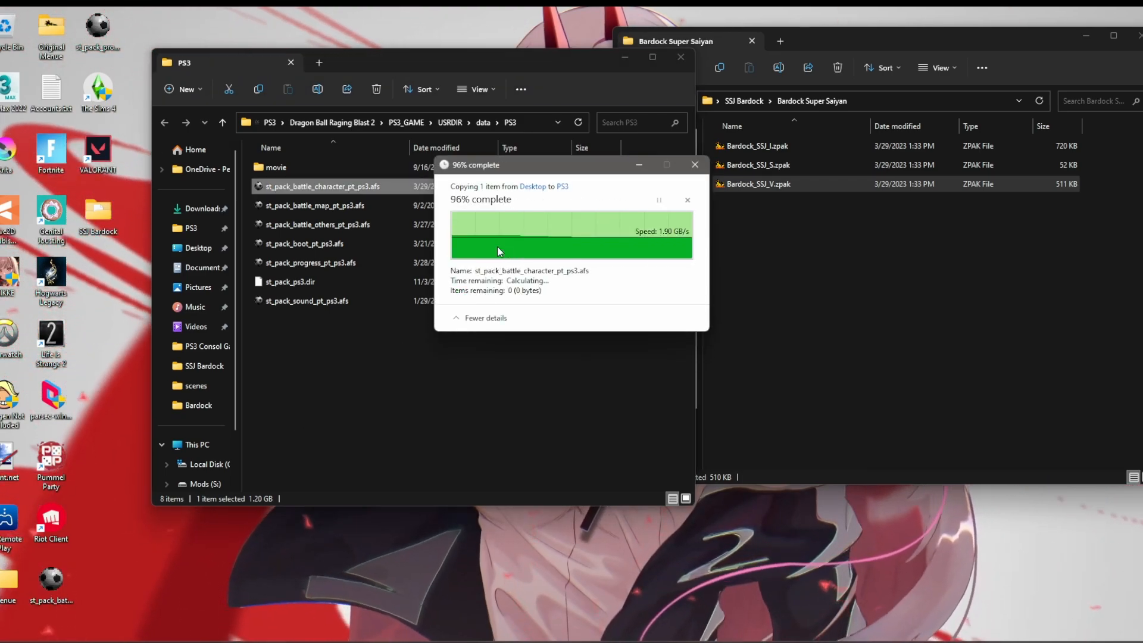
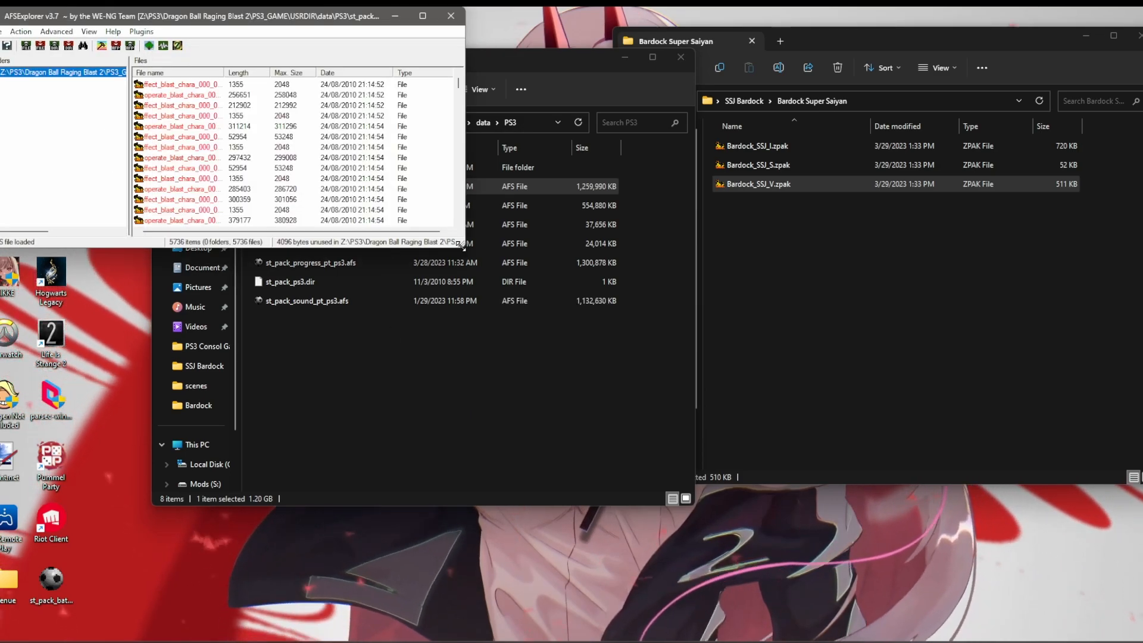
- In the replaced character archive, opened in AFSExplorer, import Bardock_SSJ_I.zpak over 038_raditz_1p_PS3_i.zpak
drag(394, 252, 394, 621)
click(360, 506)
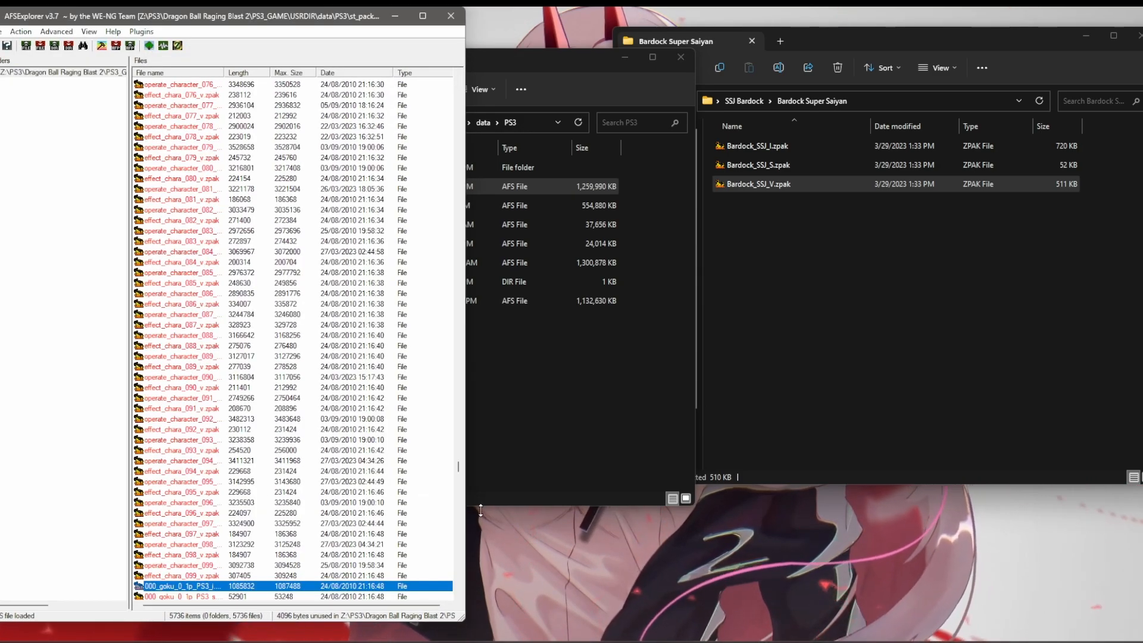
drag(458, 471, 459, 506)
scroll(342, 405, down, 12)
drag(767, 146, 351, 437)
drag(241, 444, 241, 443)
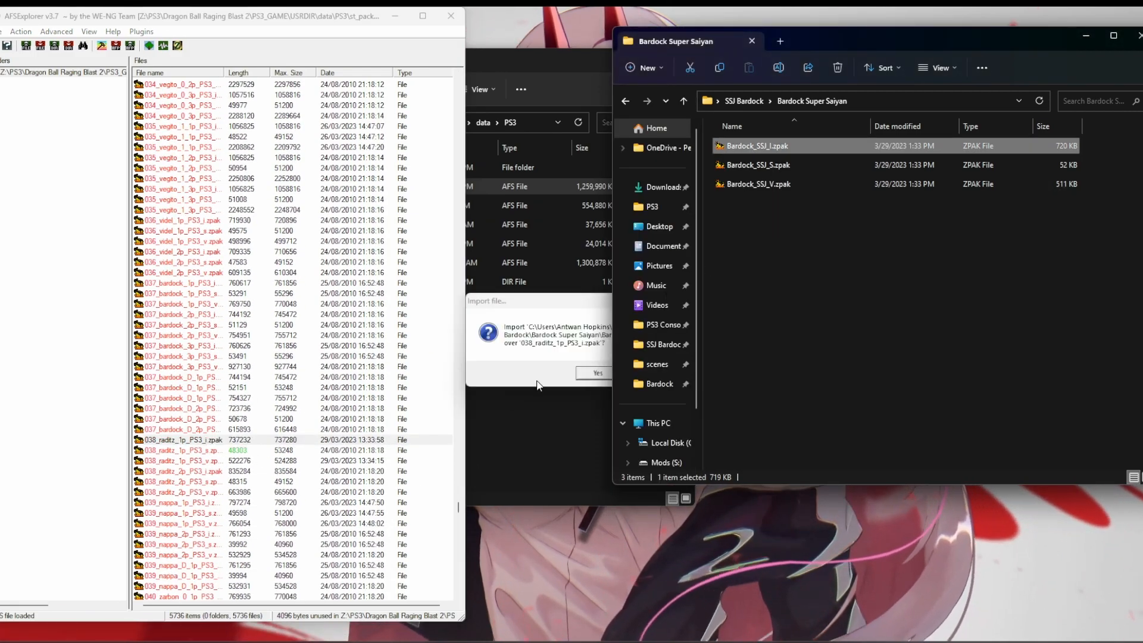
key(Return)
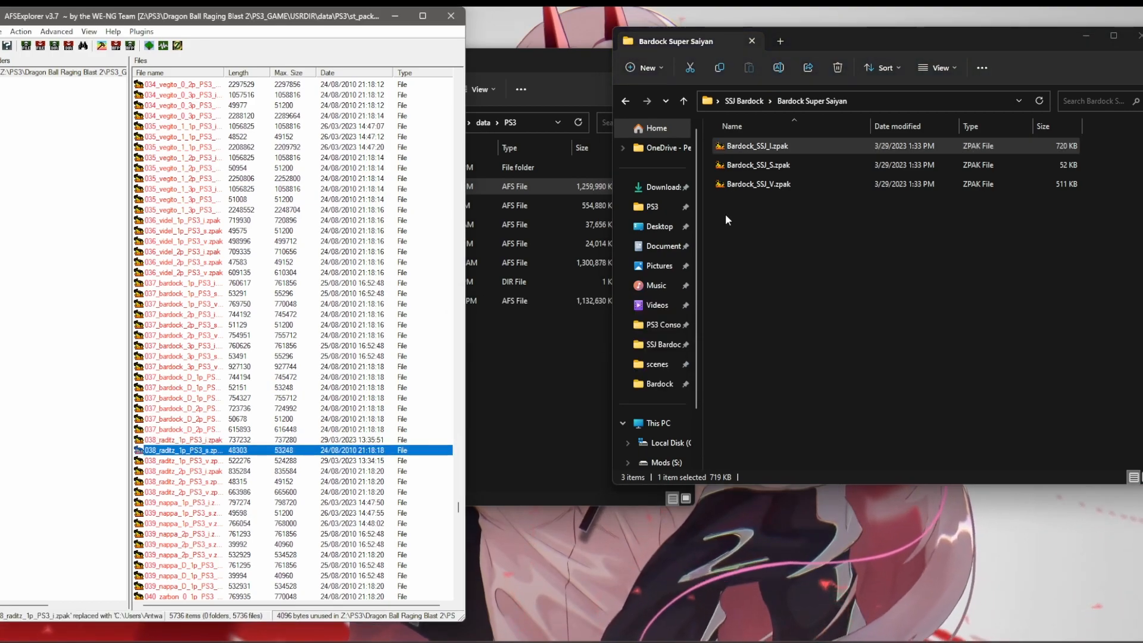
- Import Bardock_SSJ_S.zpak and Bardock_SSJ_V.zpak over the matching 038_raditz_1p_PS3 s and v files, and close the archive
drag(747, 165, 710, 250)
drag(257, 452, 257, 453)
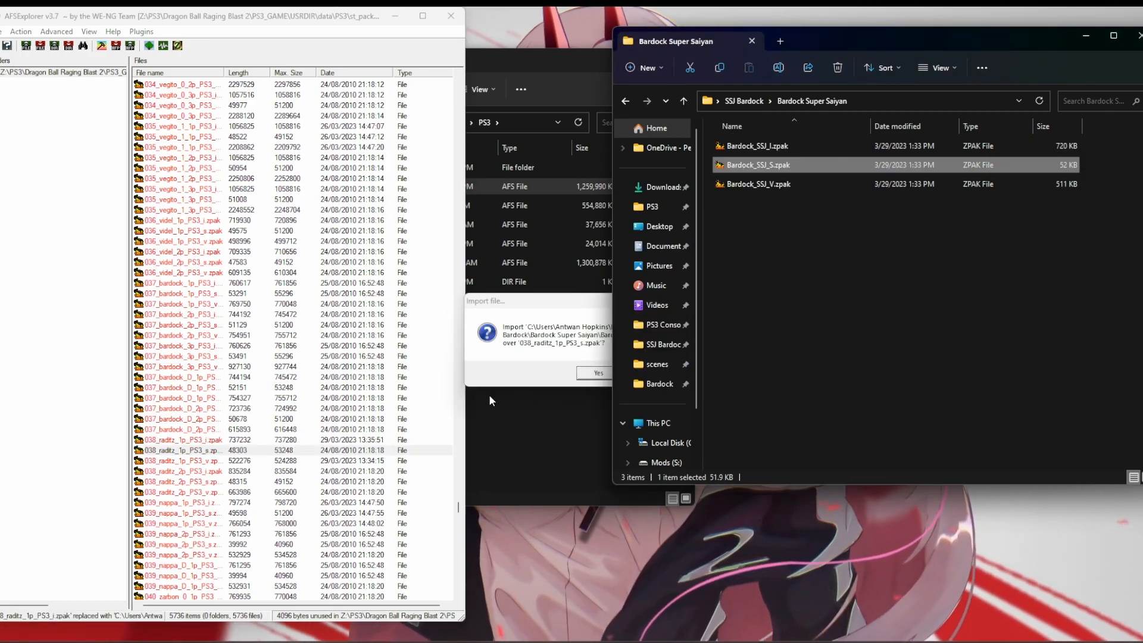
key(Return)
drag(757, 184, 251, 463)
key(Return)
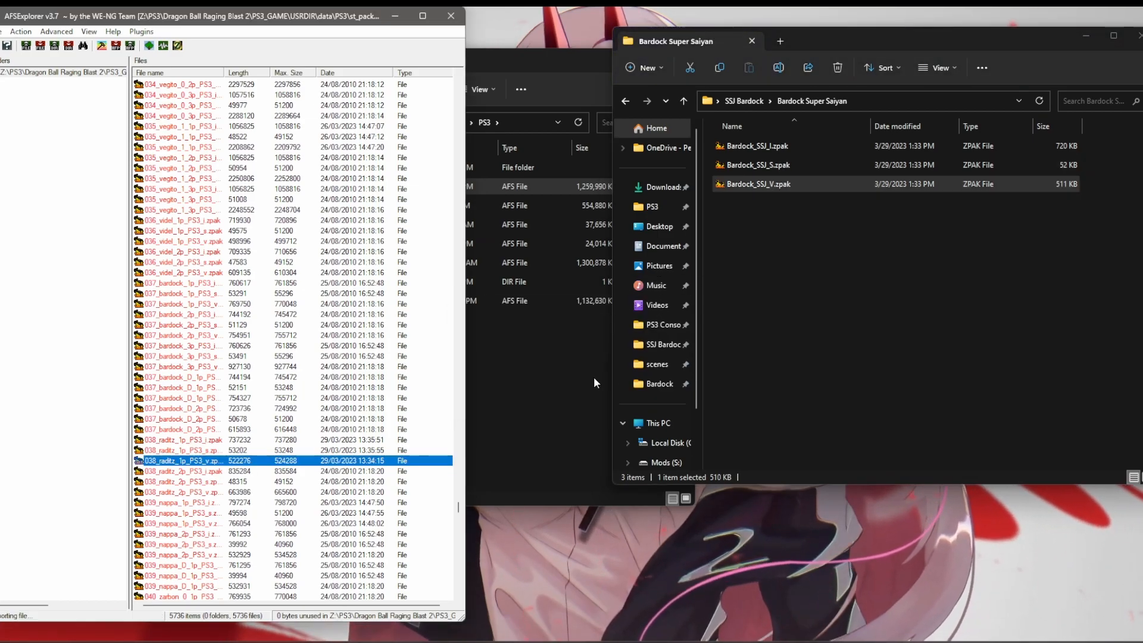
click(383, 335)
click(446, 17)
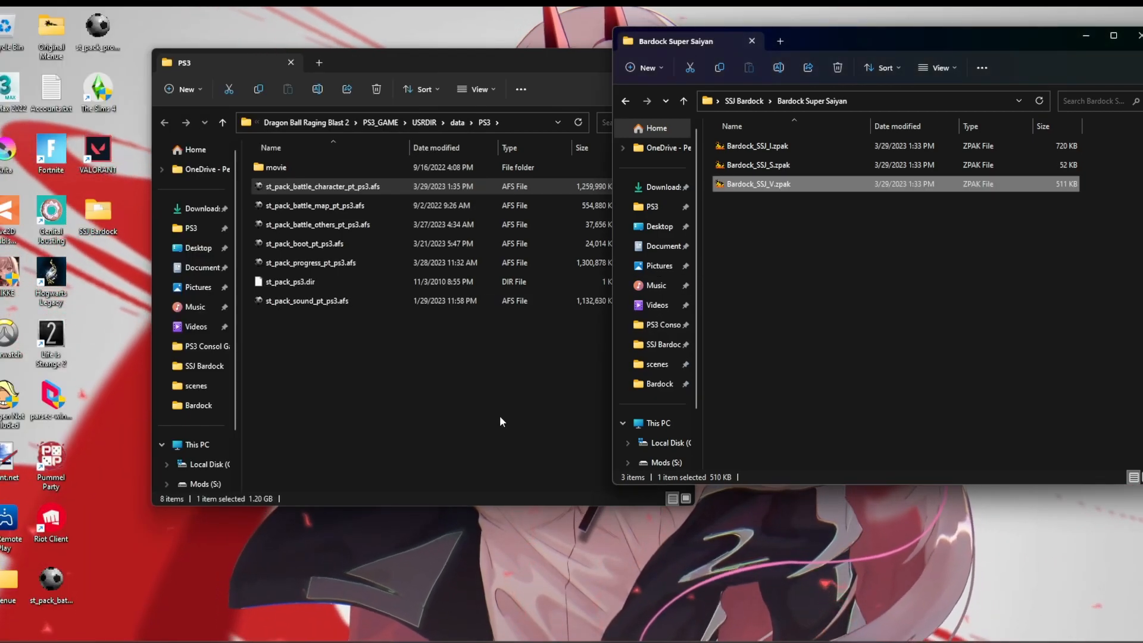